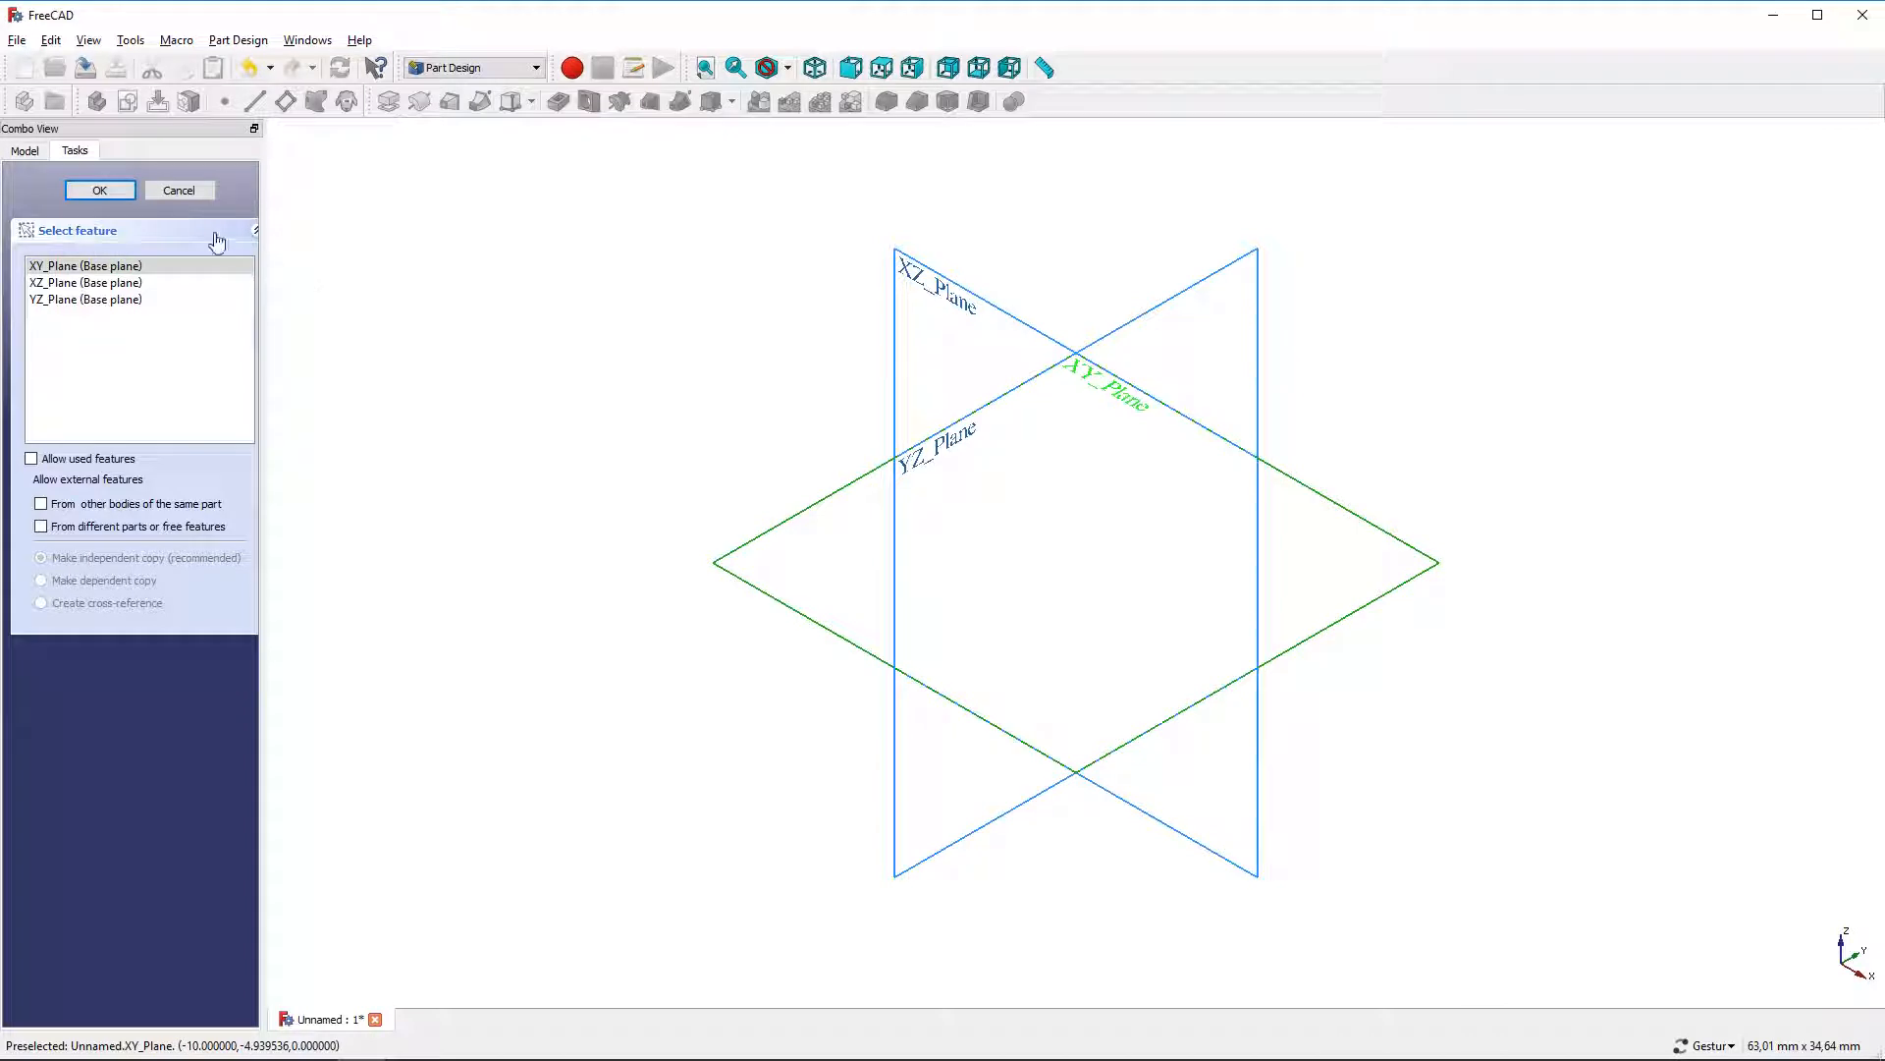
Create a sketch on the XY plane and draw a rectangle about 390 × 224 mm across the origin
click(102, 192)
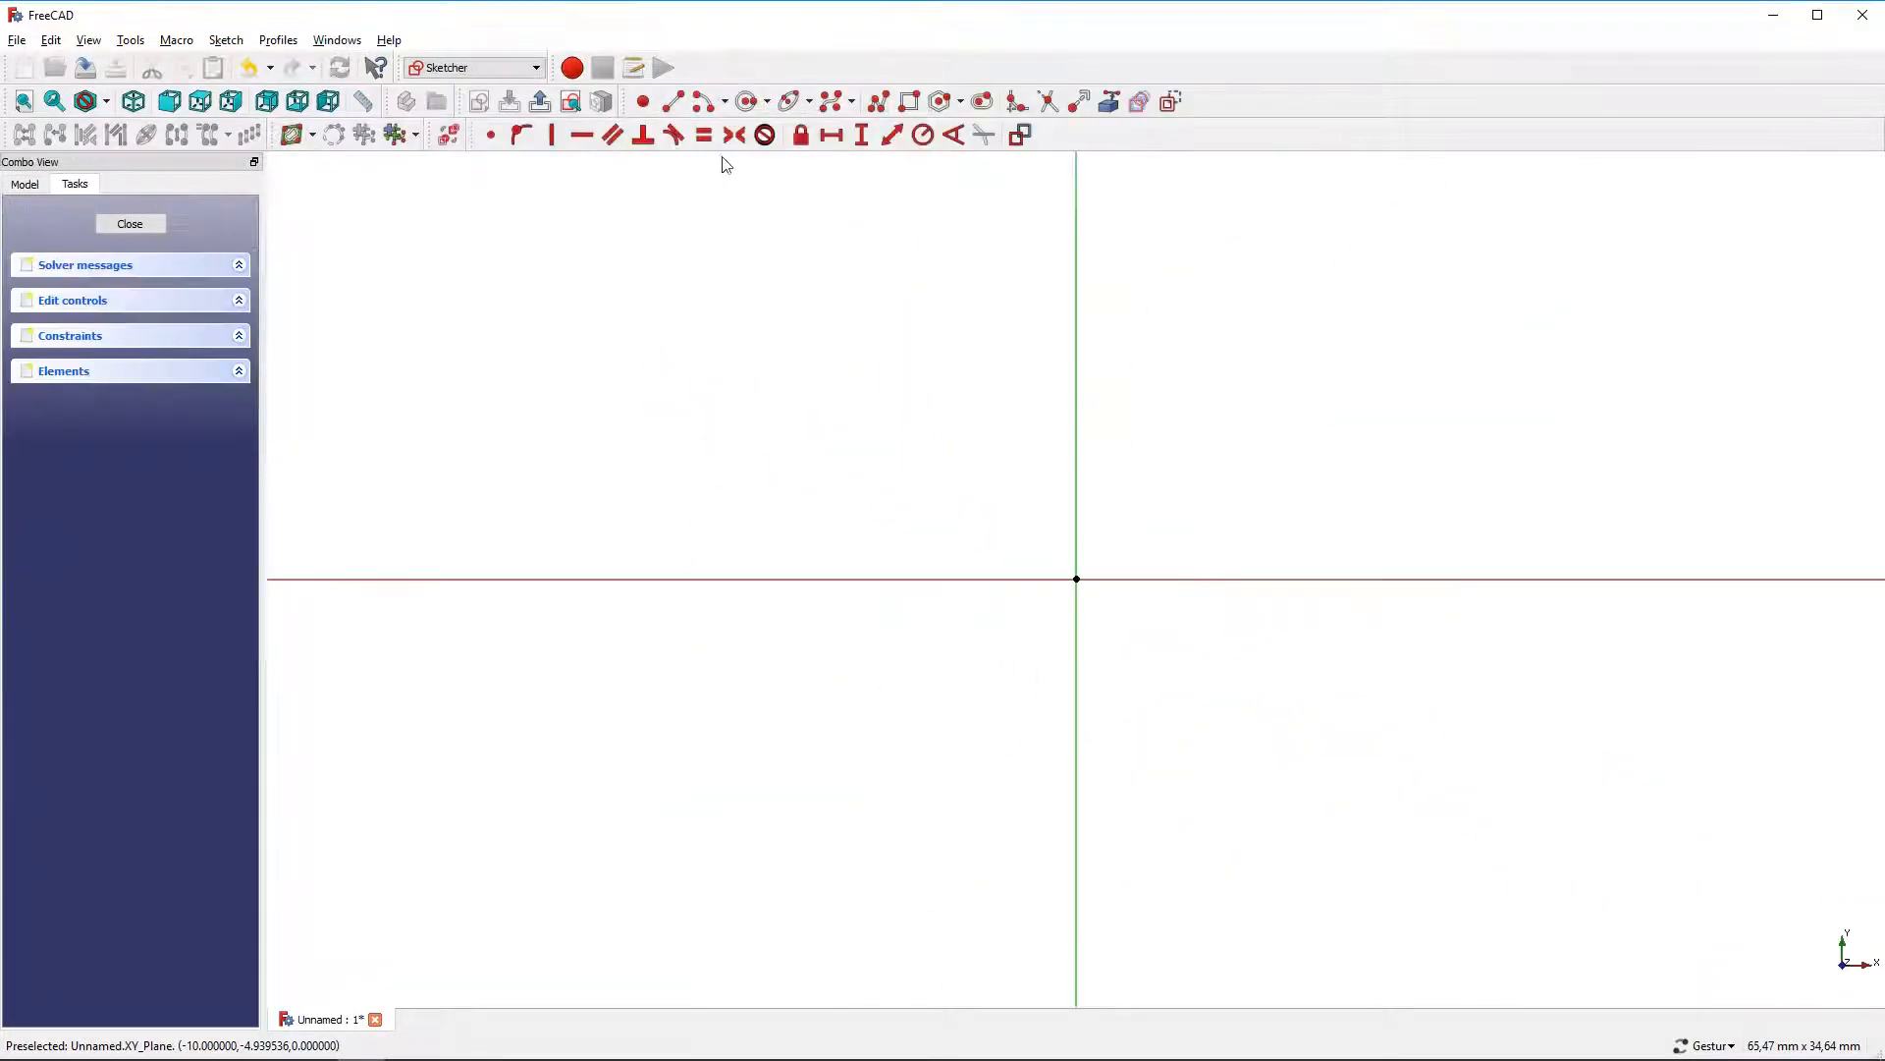
click(908, 101)
scroll(829, 370, down, 8)
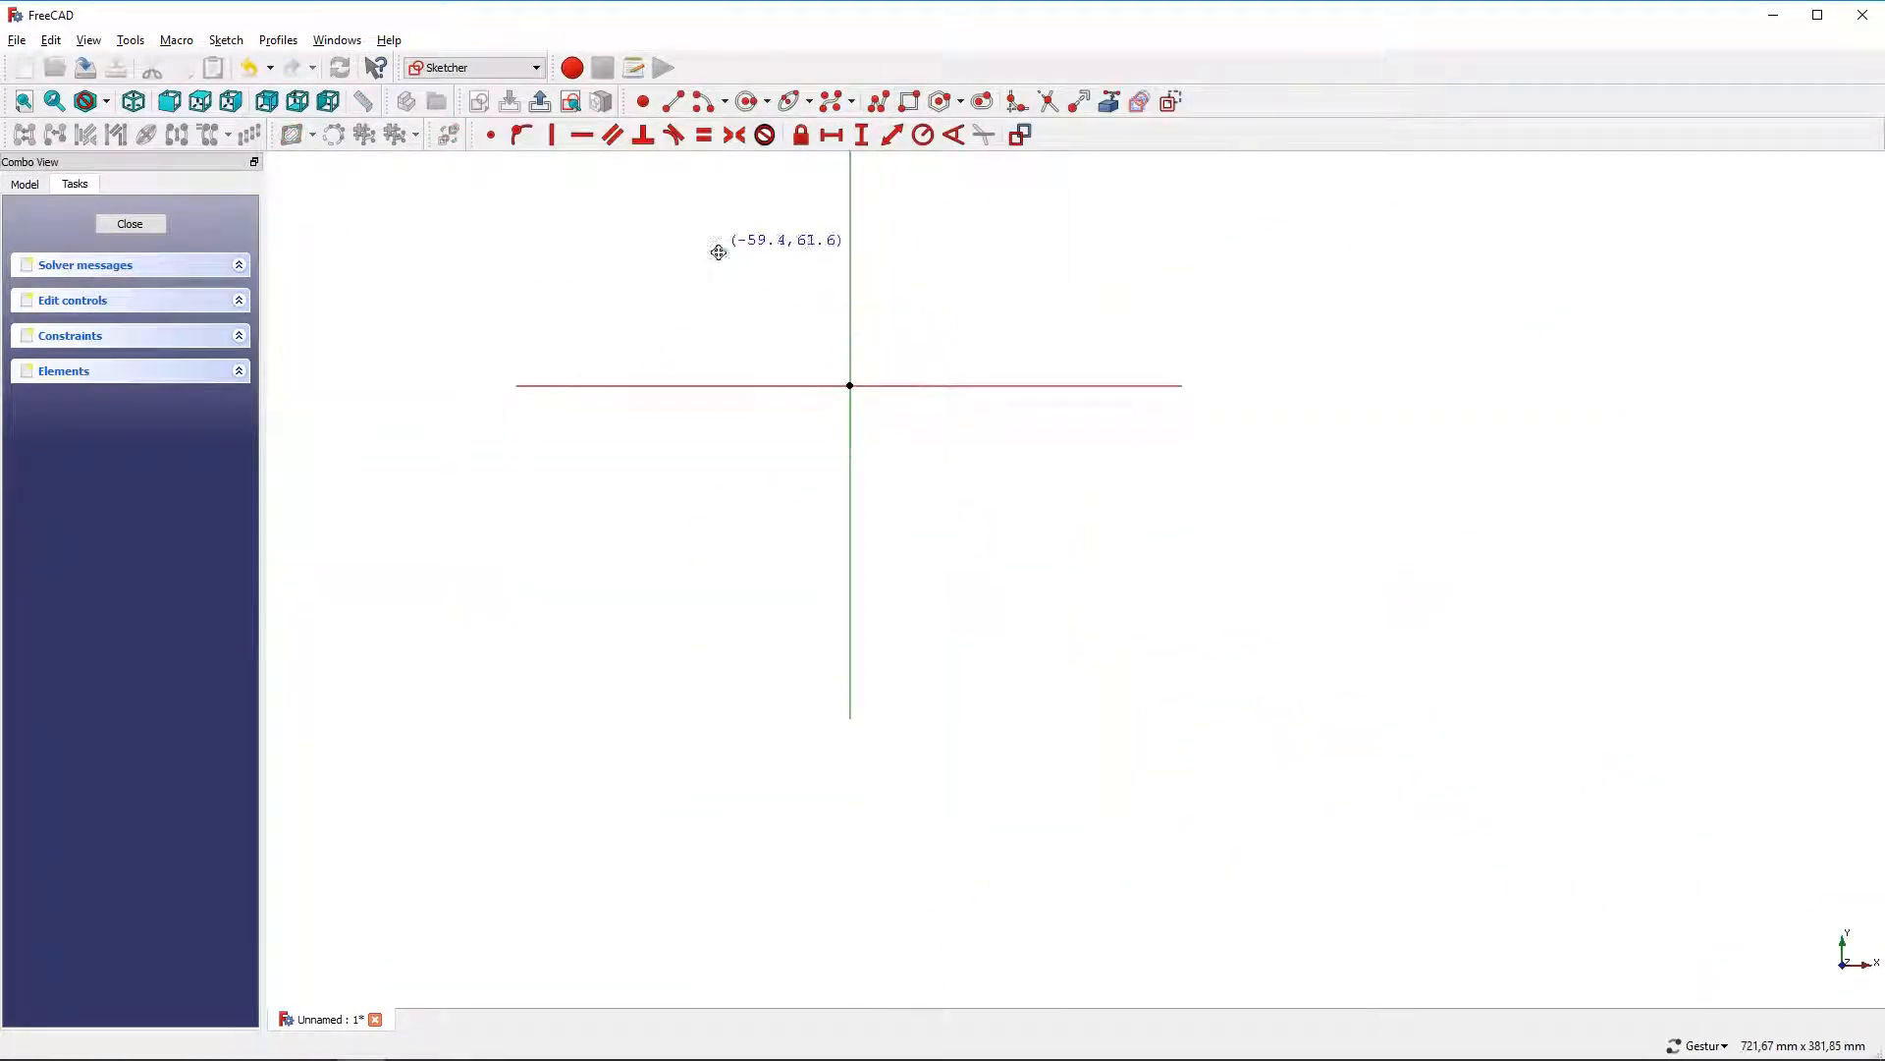
click(569, 356)
click(1445, 858)
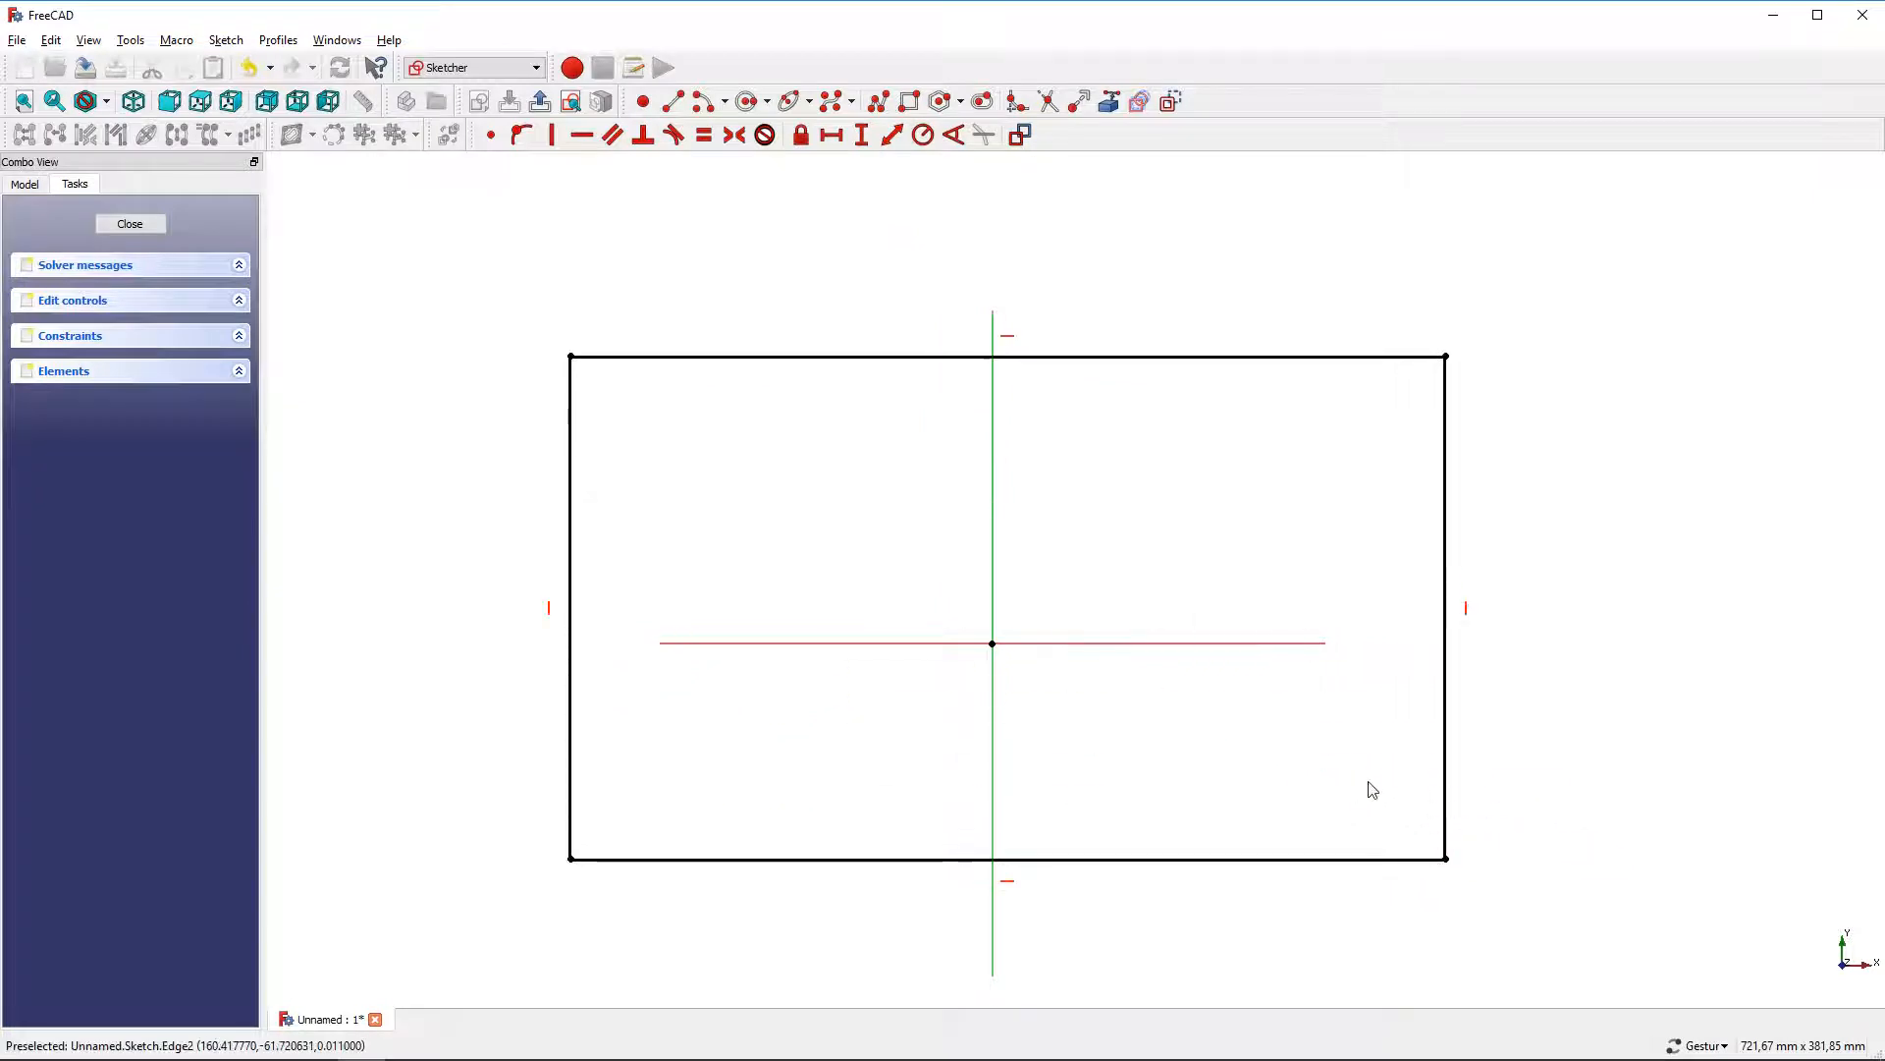
Constrain the rectangle's top edge to a horizontal length of 225 mm
click(855, 356)
click(831, 135)
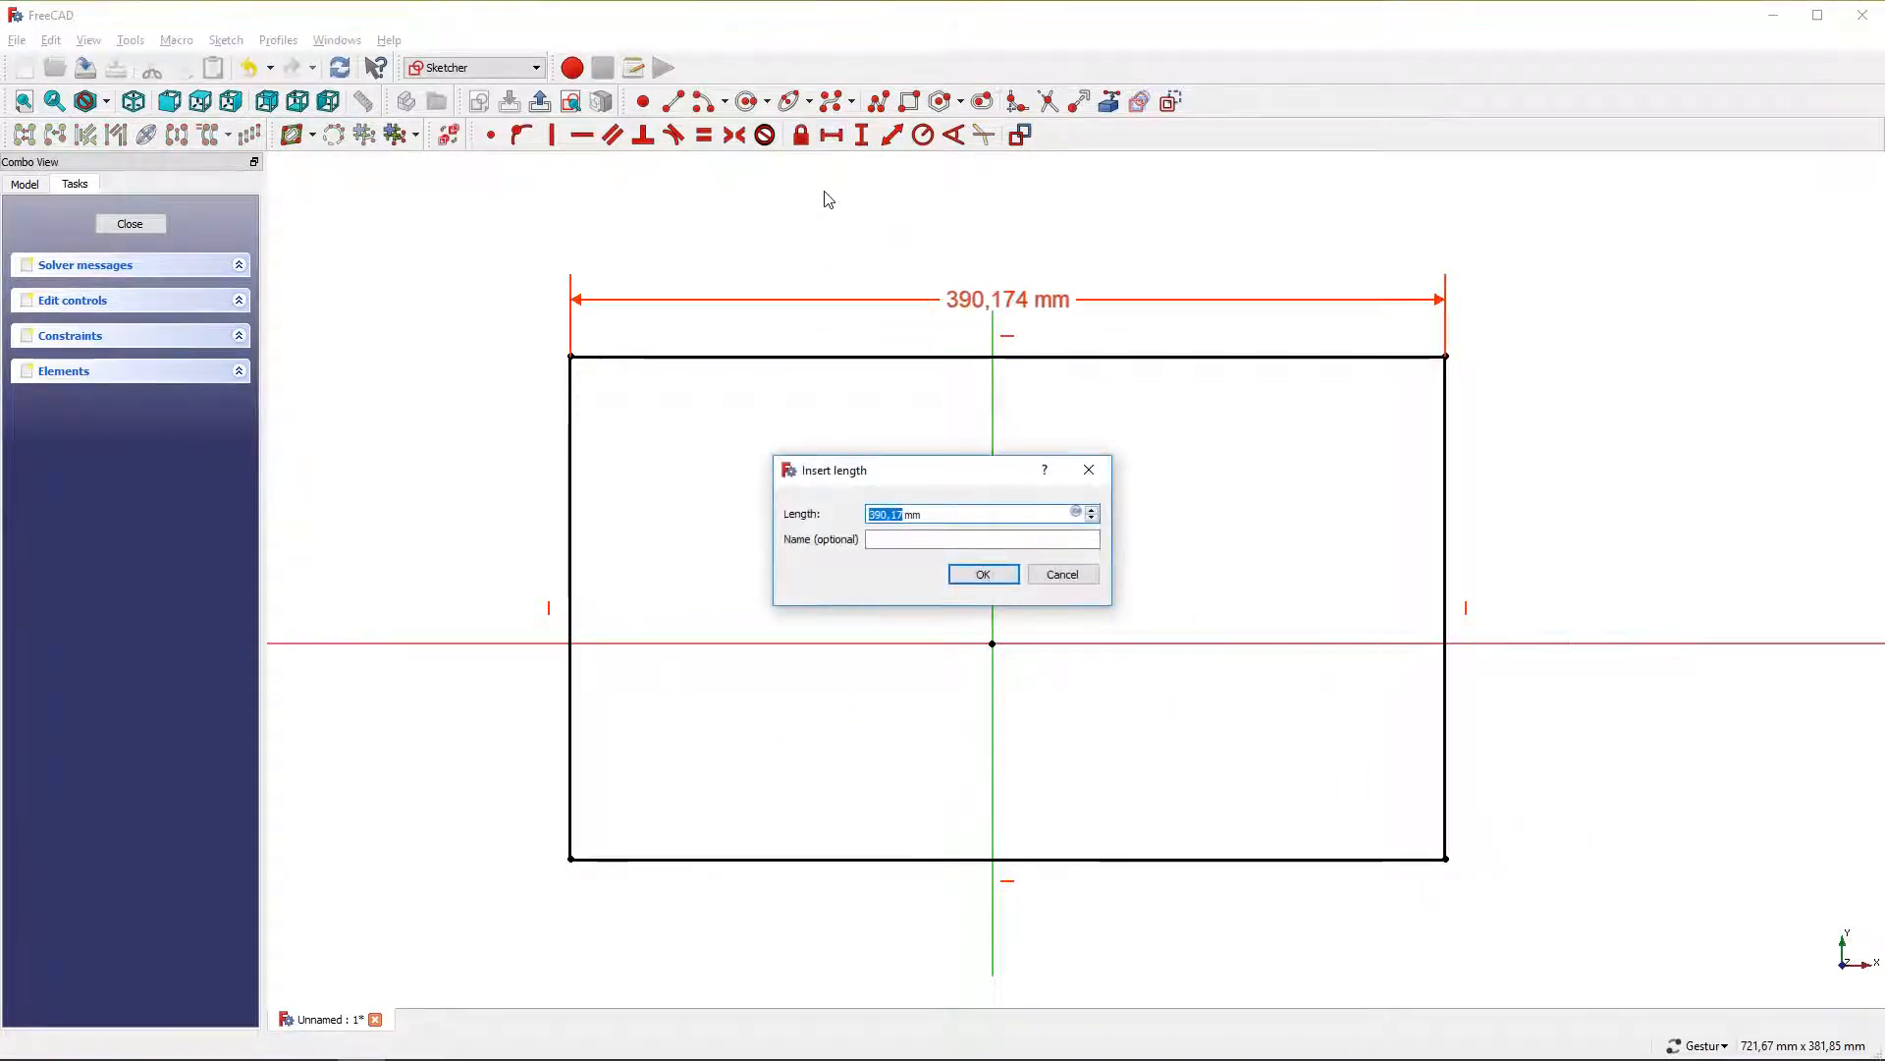
text(225)
key(Return)
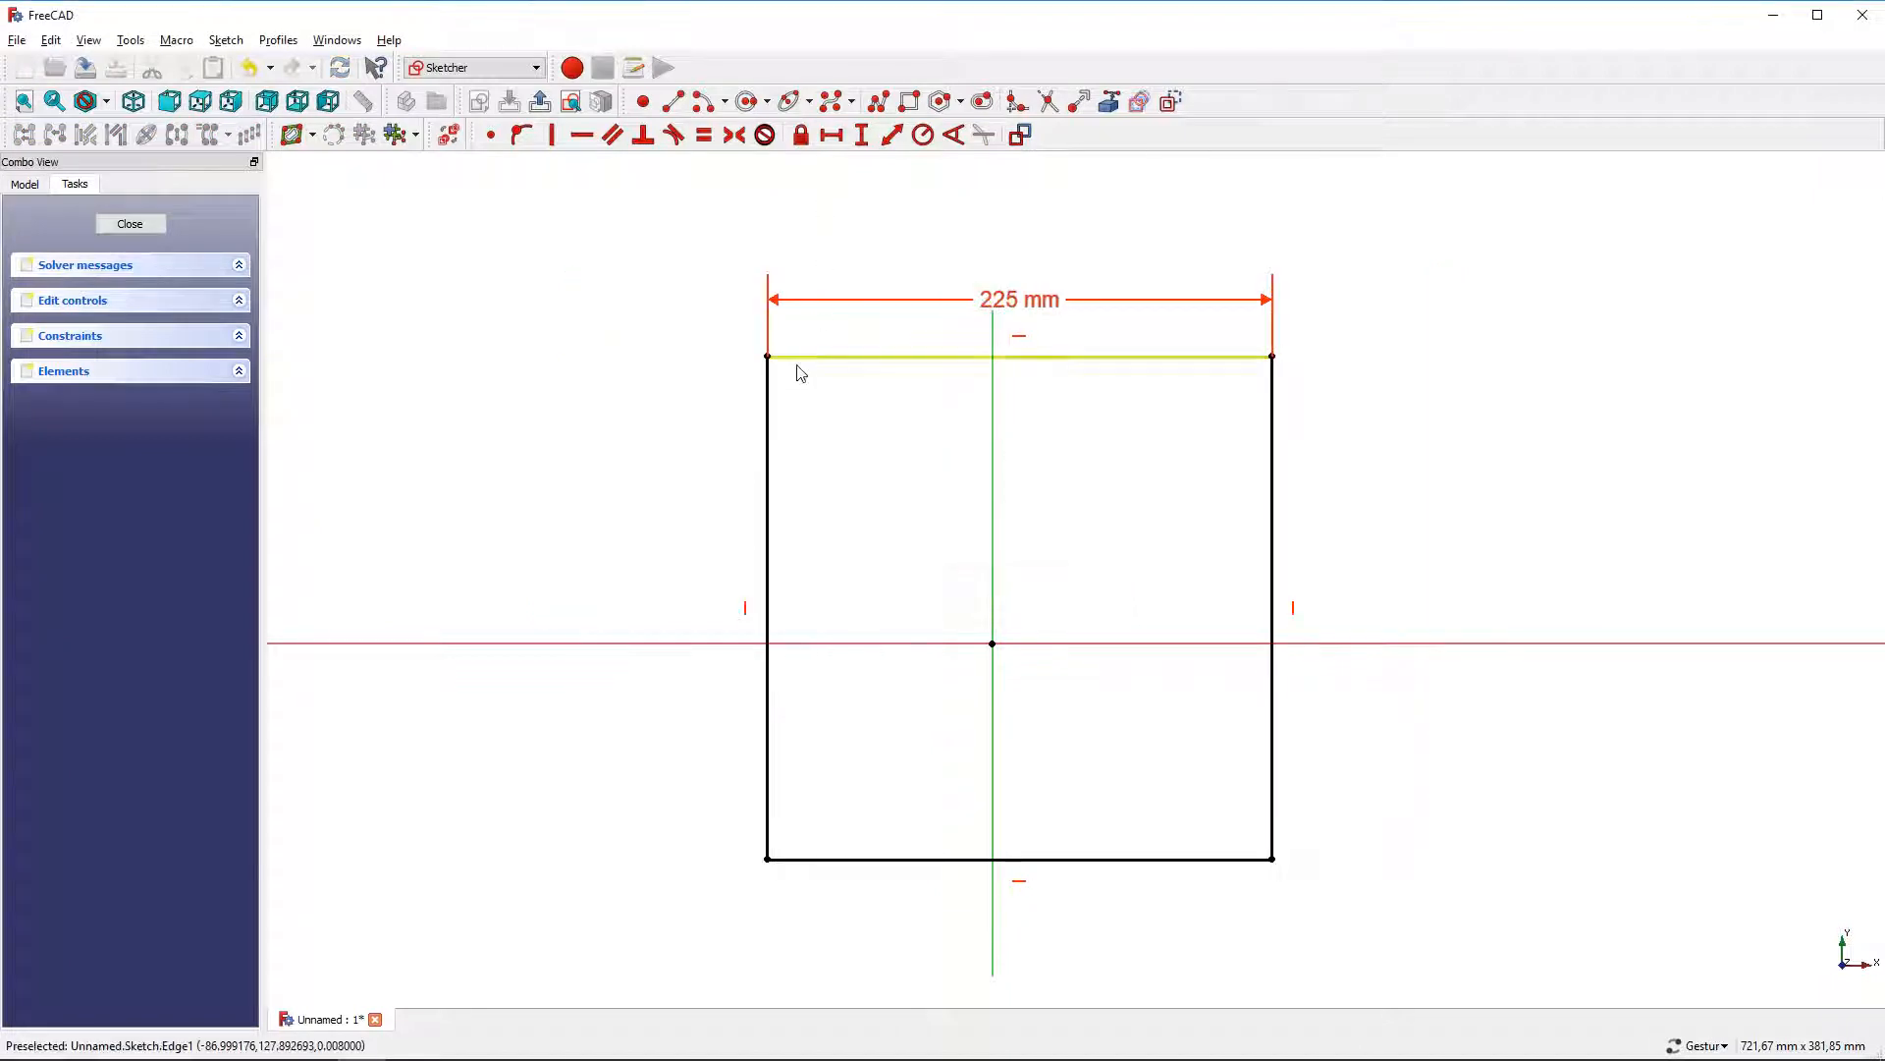
Constrain the rectangle's left edge to a vertical length of 200 mm
click(769, 423)
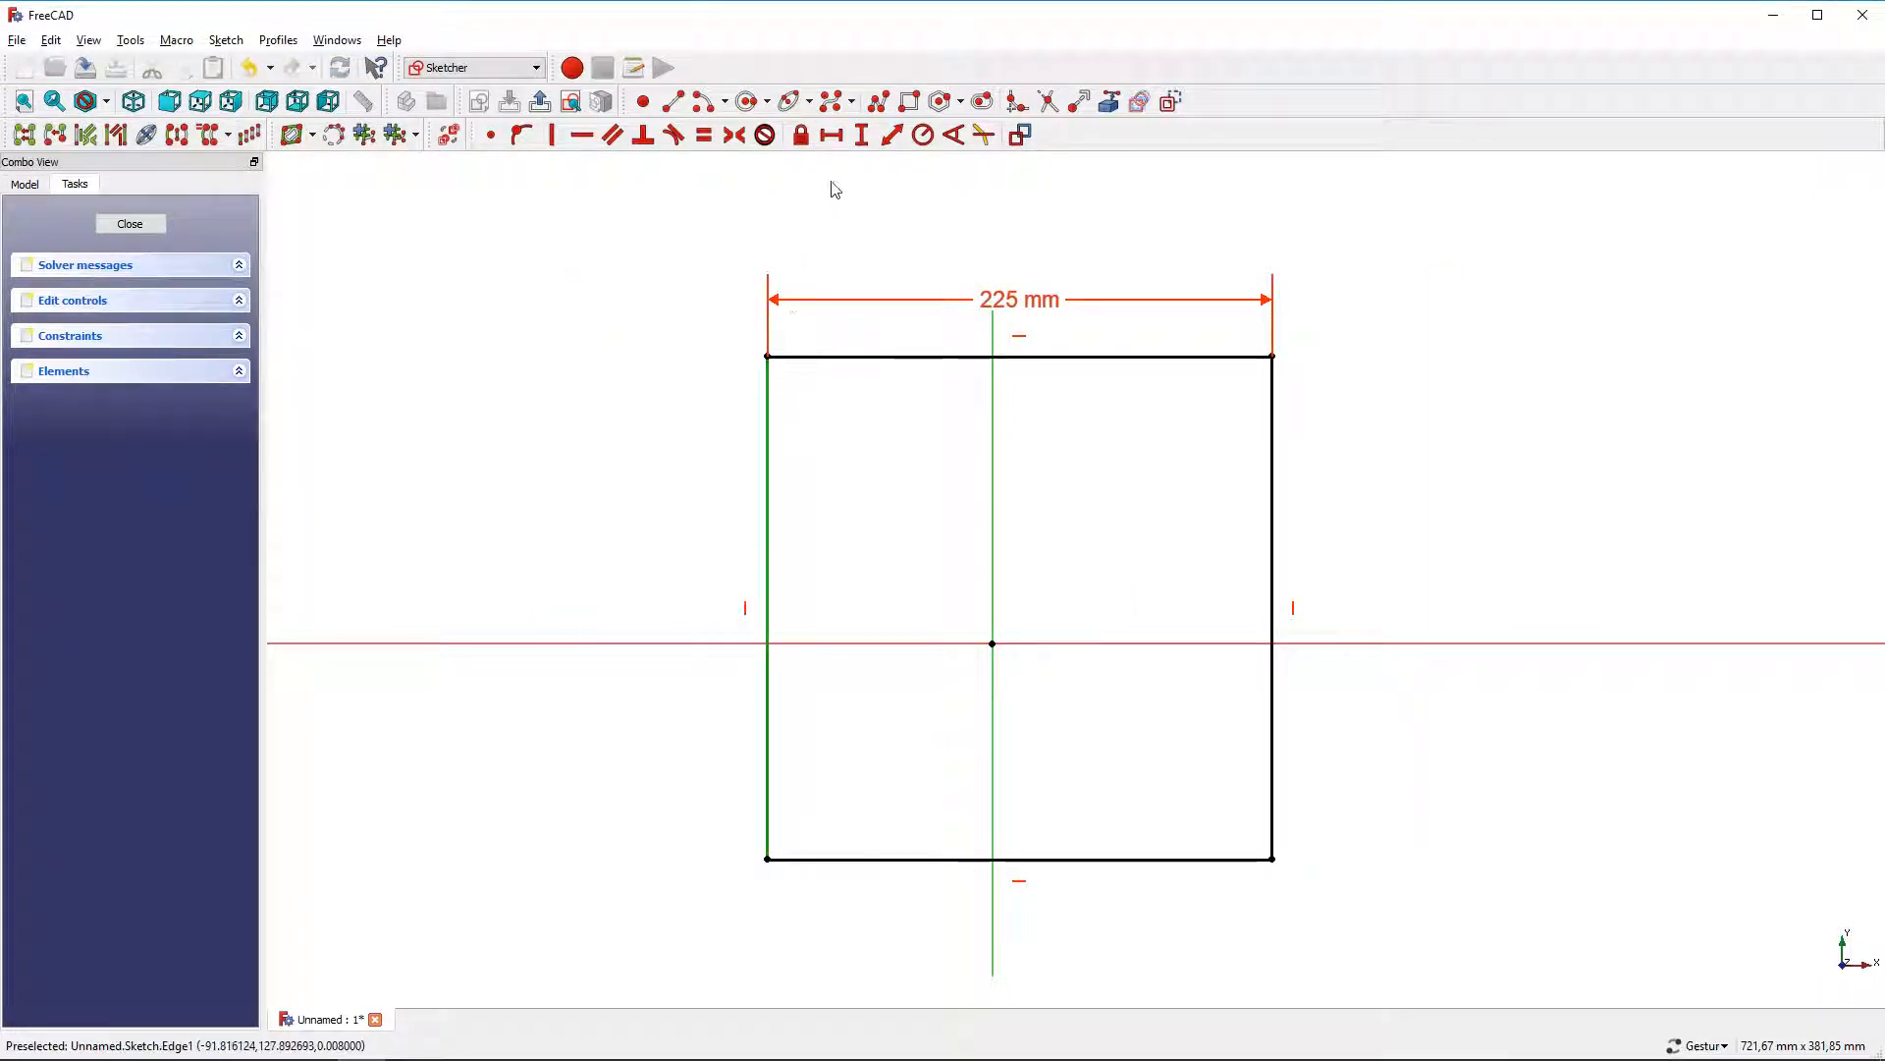
click(861, 135)
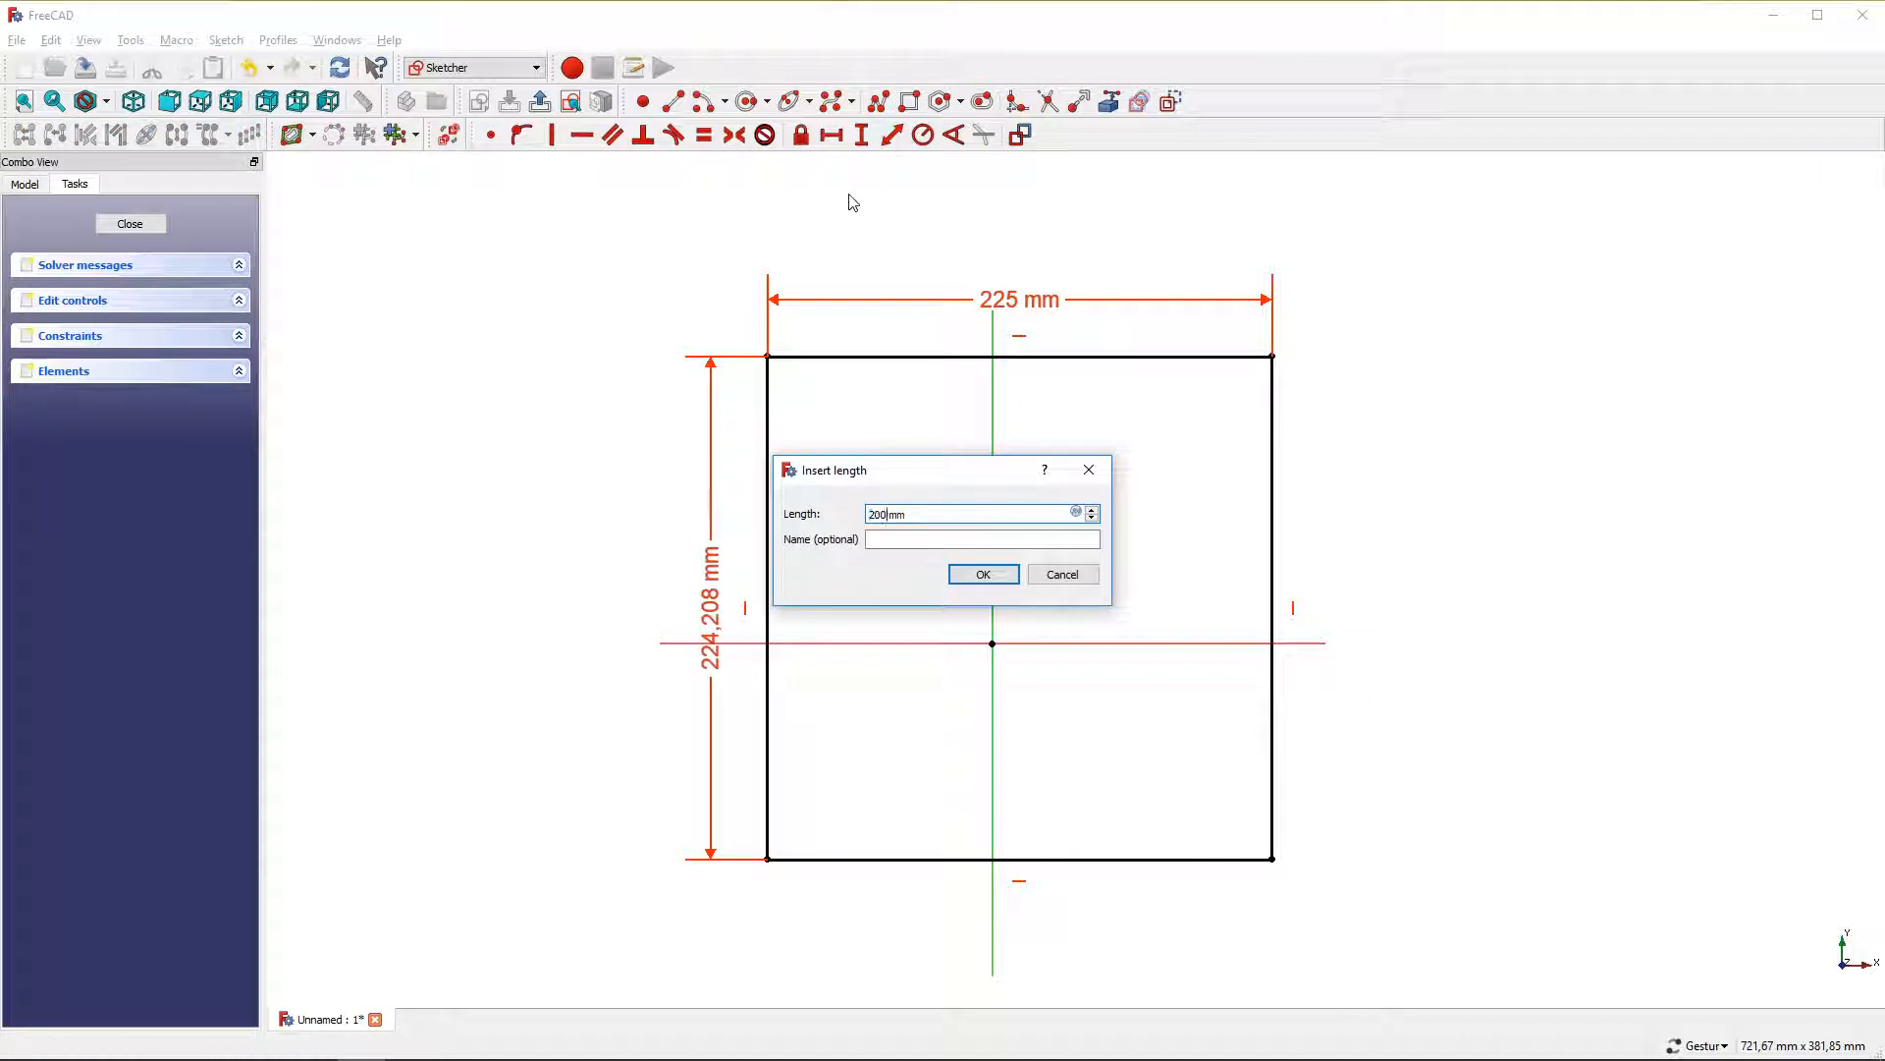
text(200)
key(Return)
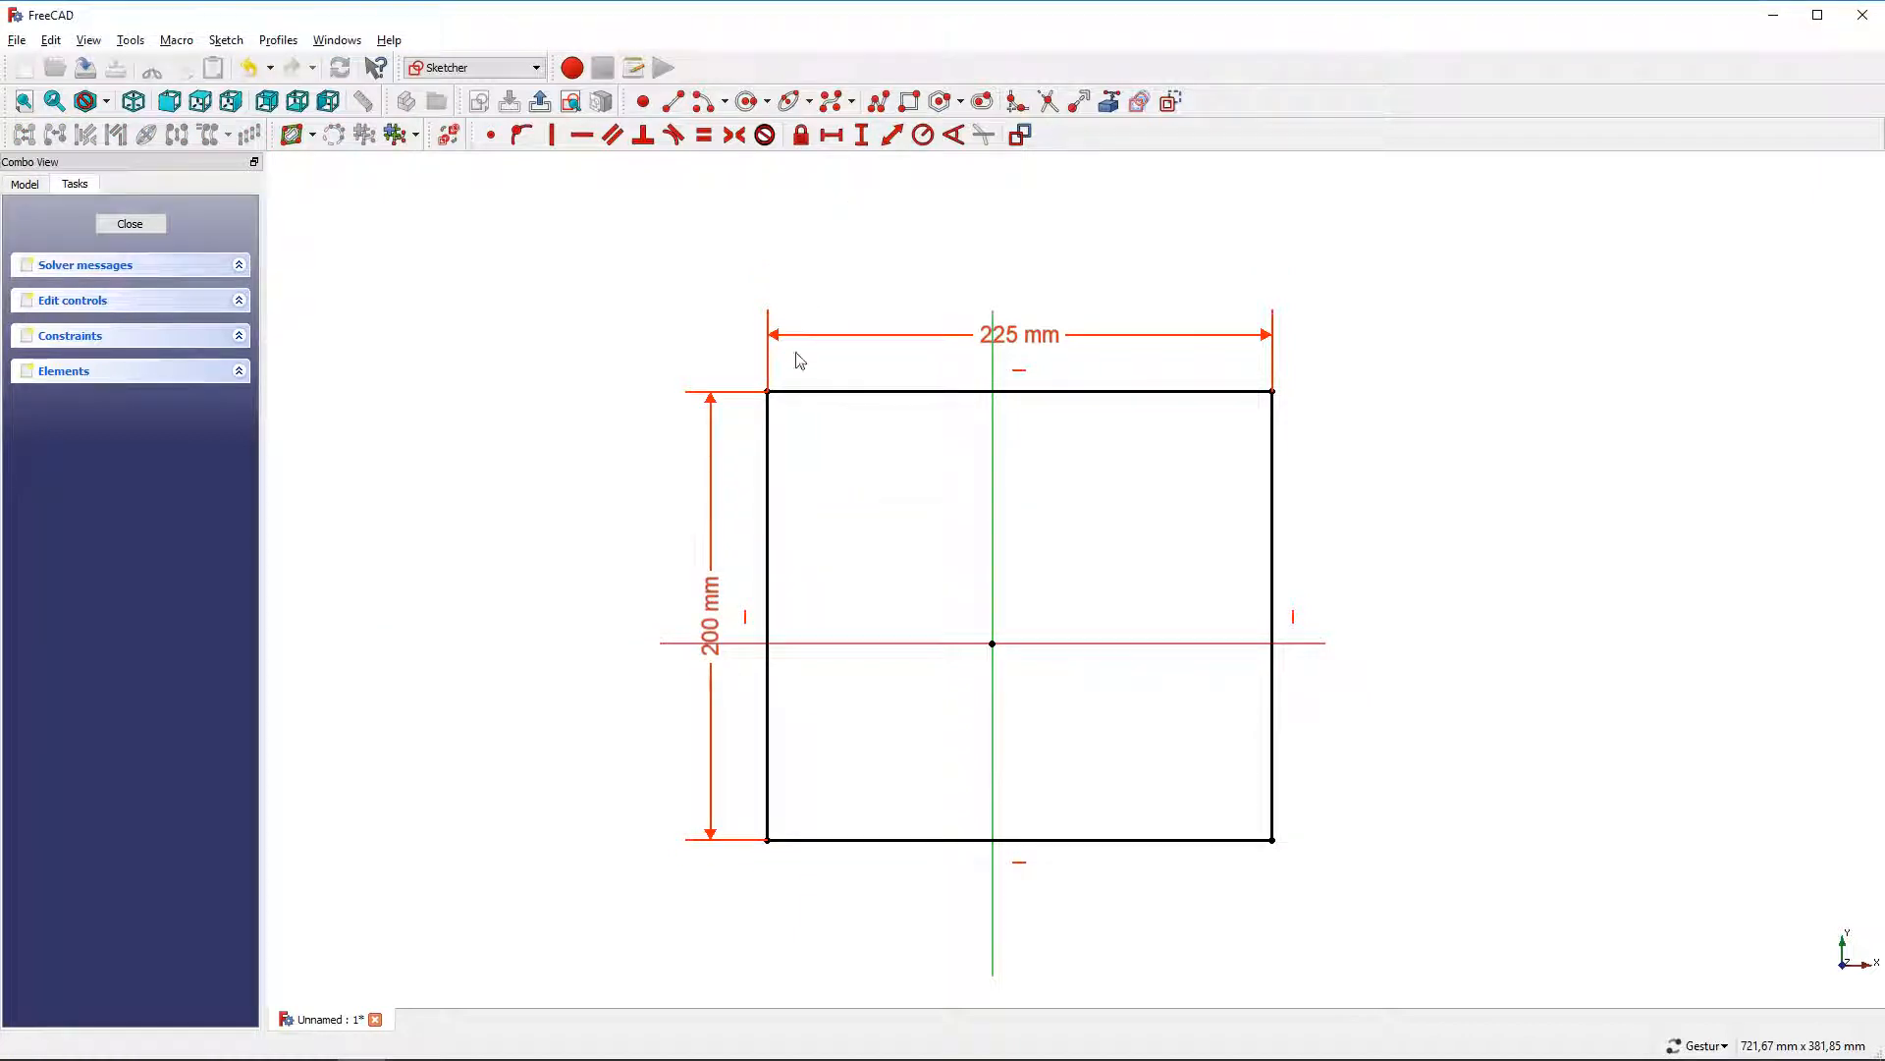
Center the rectangle horizontally by making its bottom corners symmetric about the vertical axis
click(768, 840)
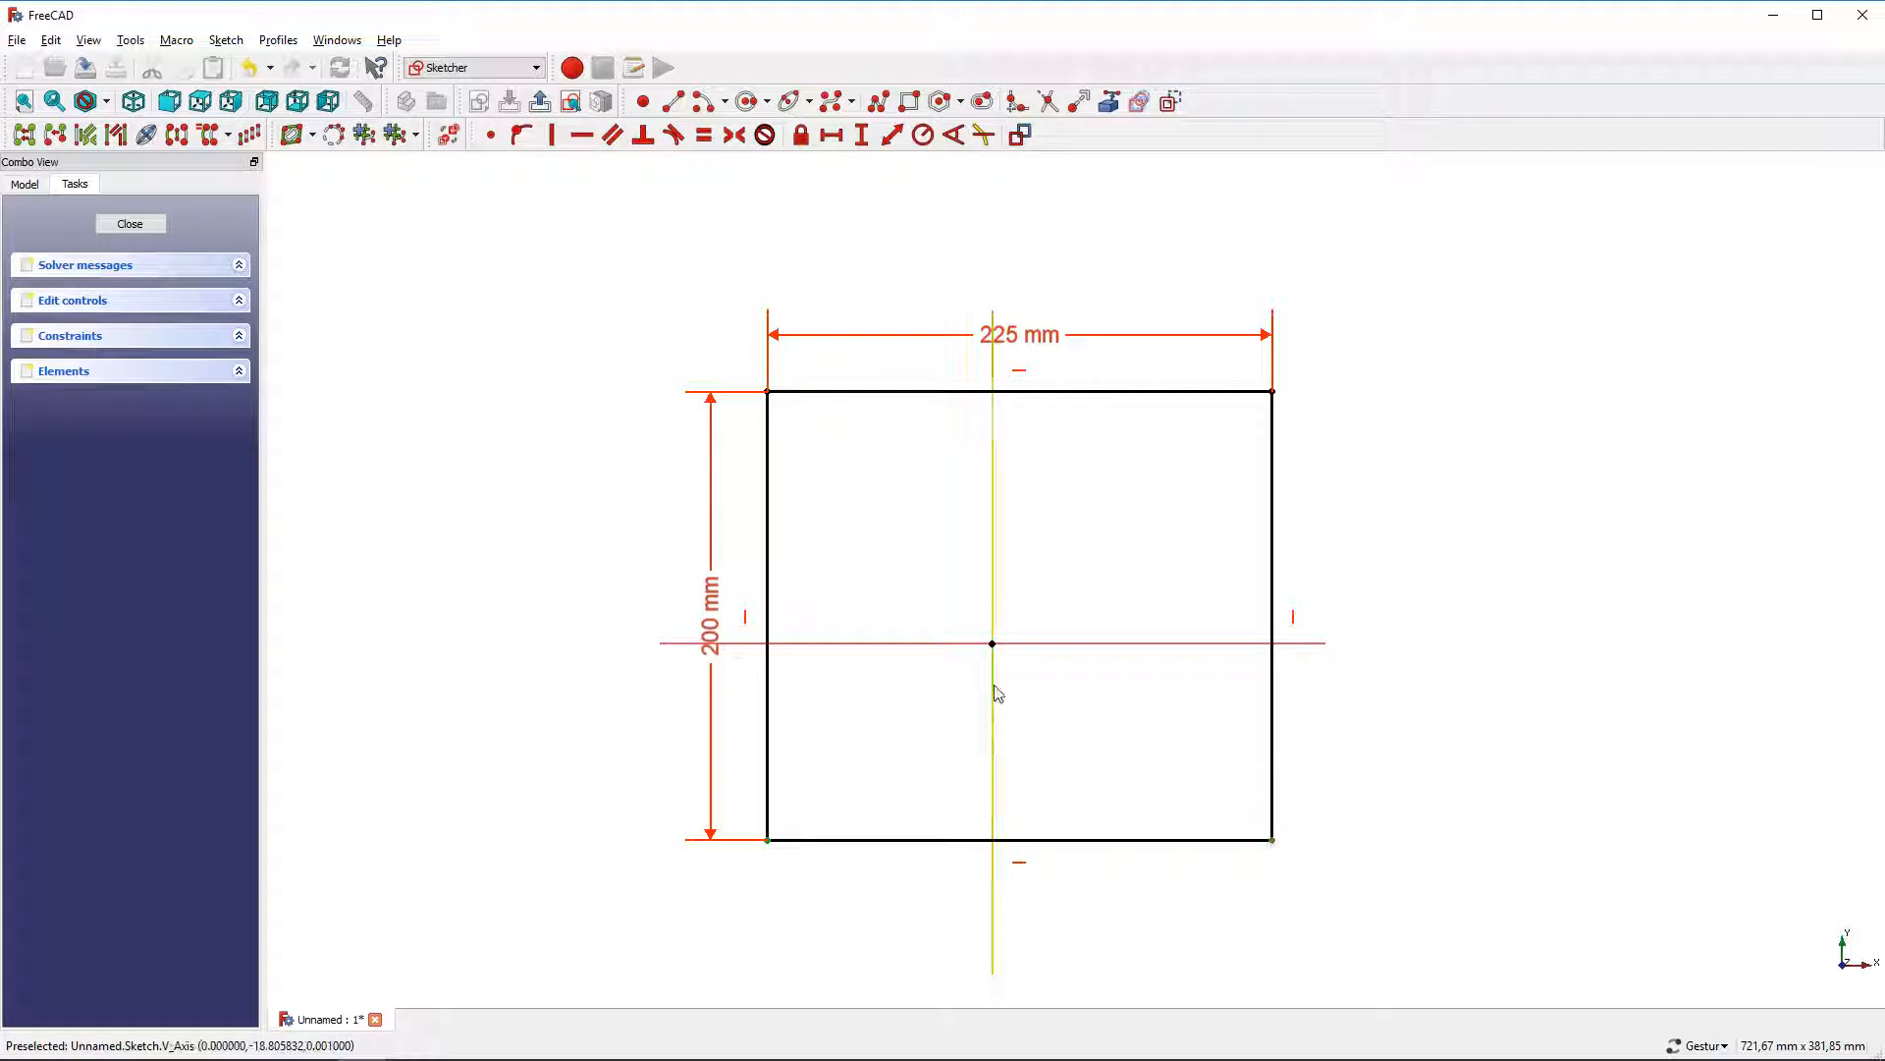
click(994, 685)
click(734, 134)
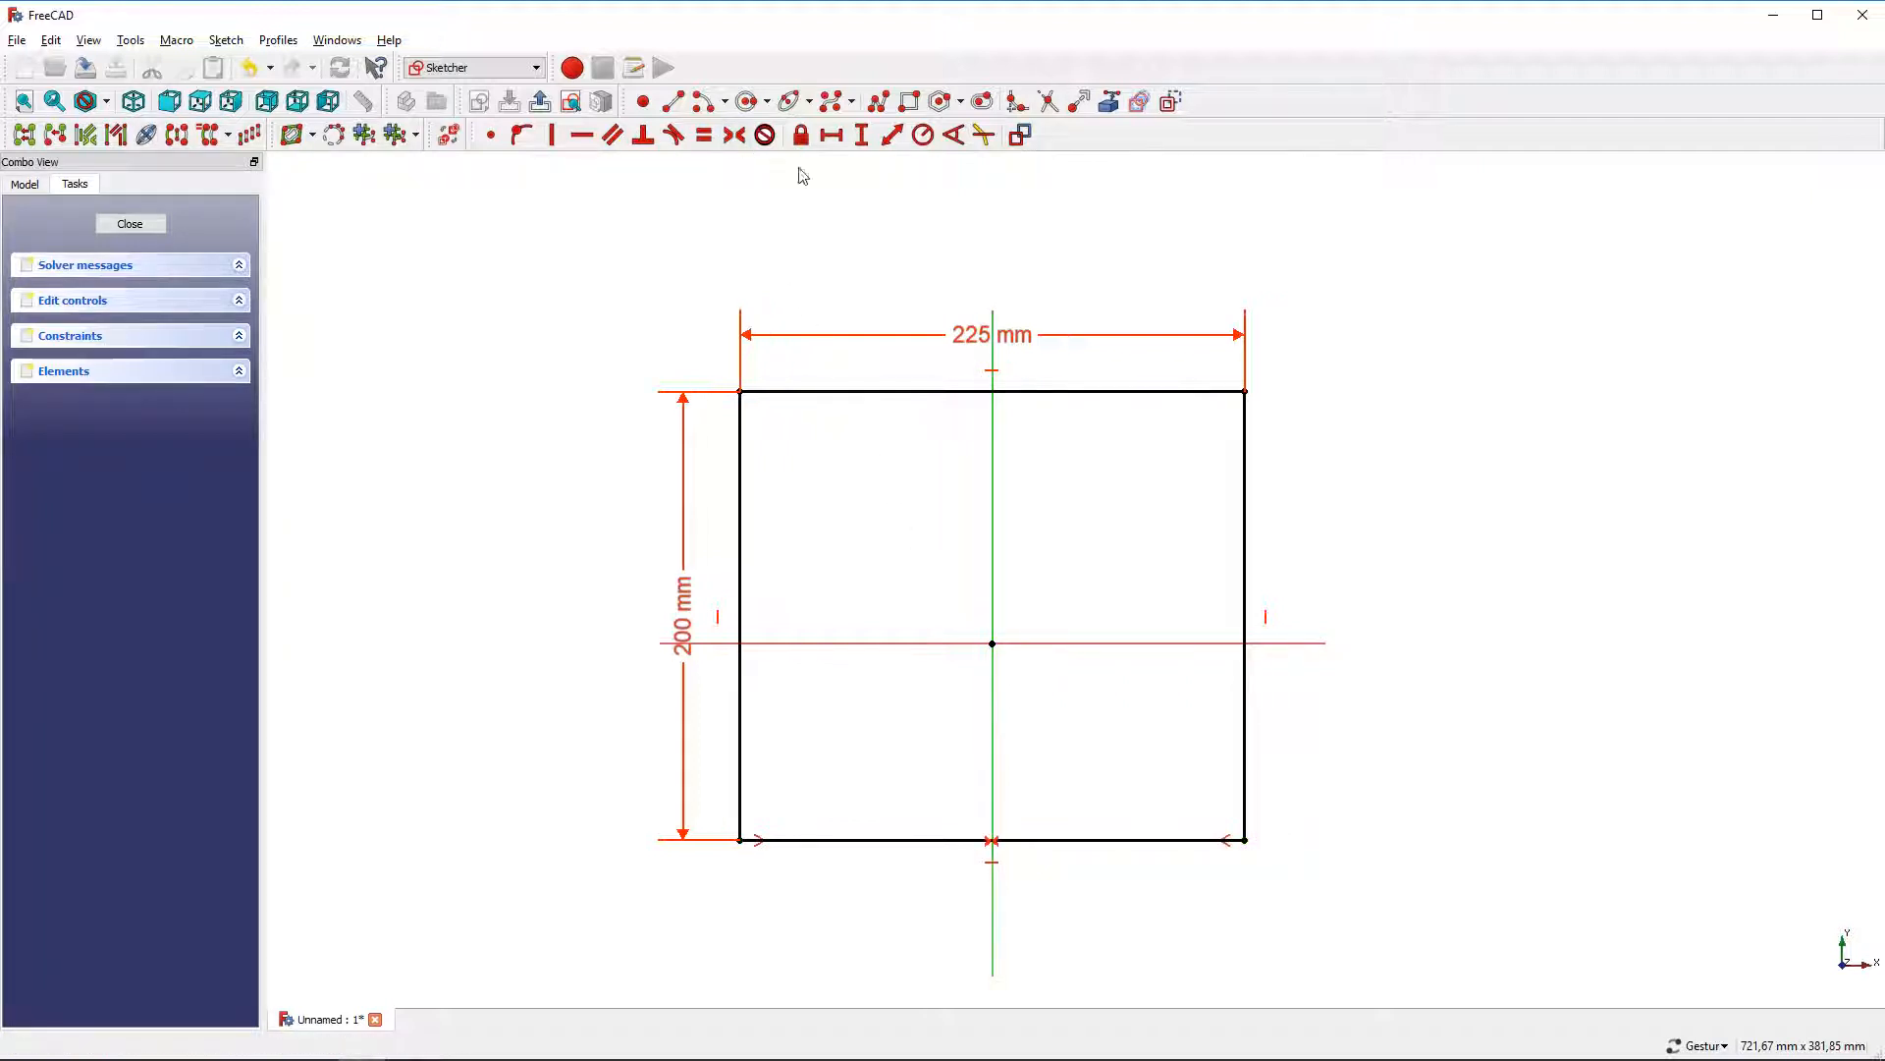
Center the rectangle vertically by making its right corners symmetric about the horizontal axis
click(1245, 391)
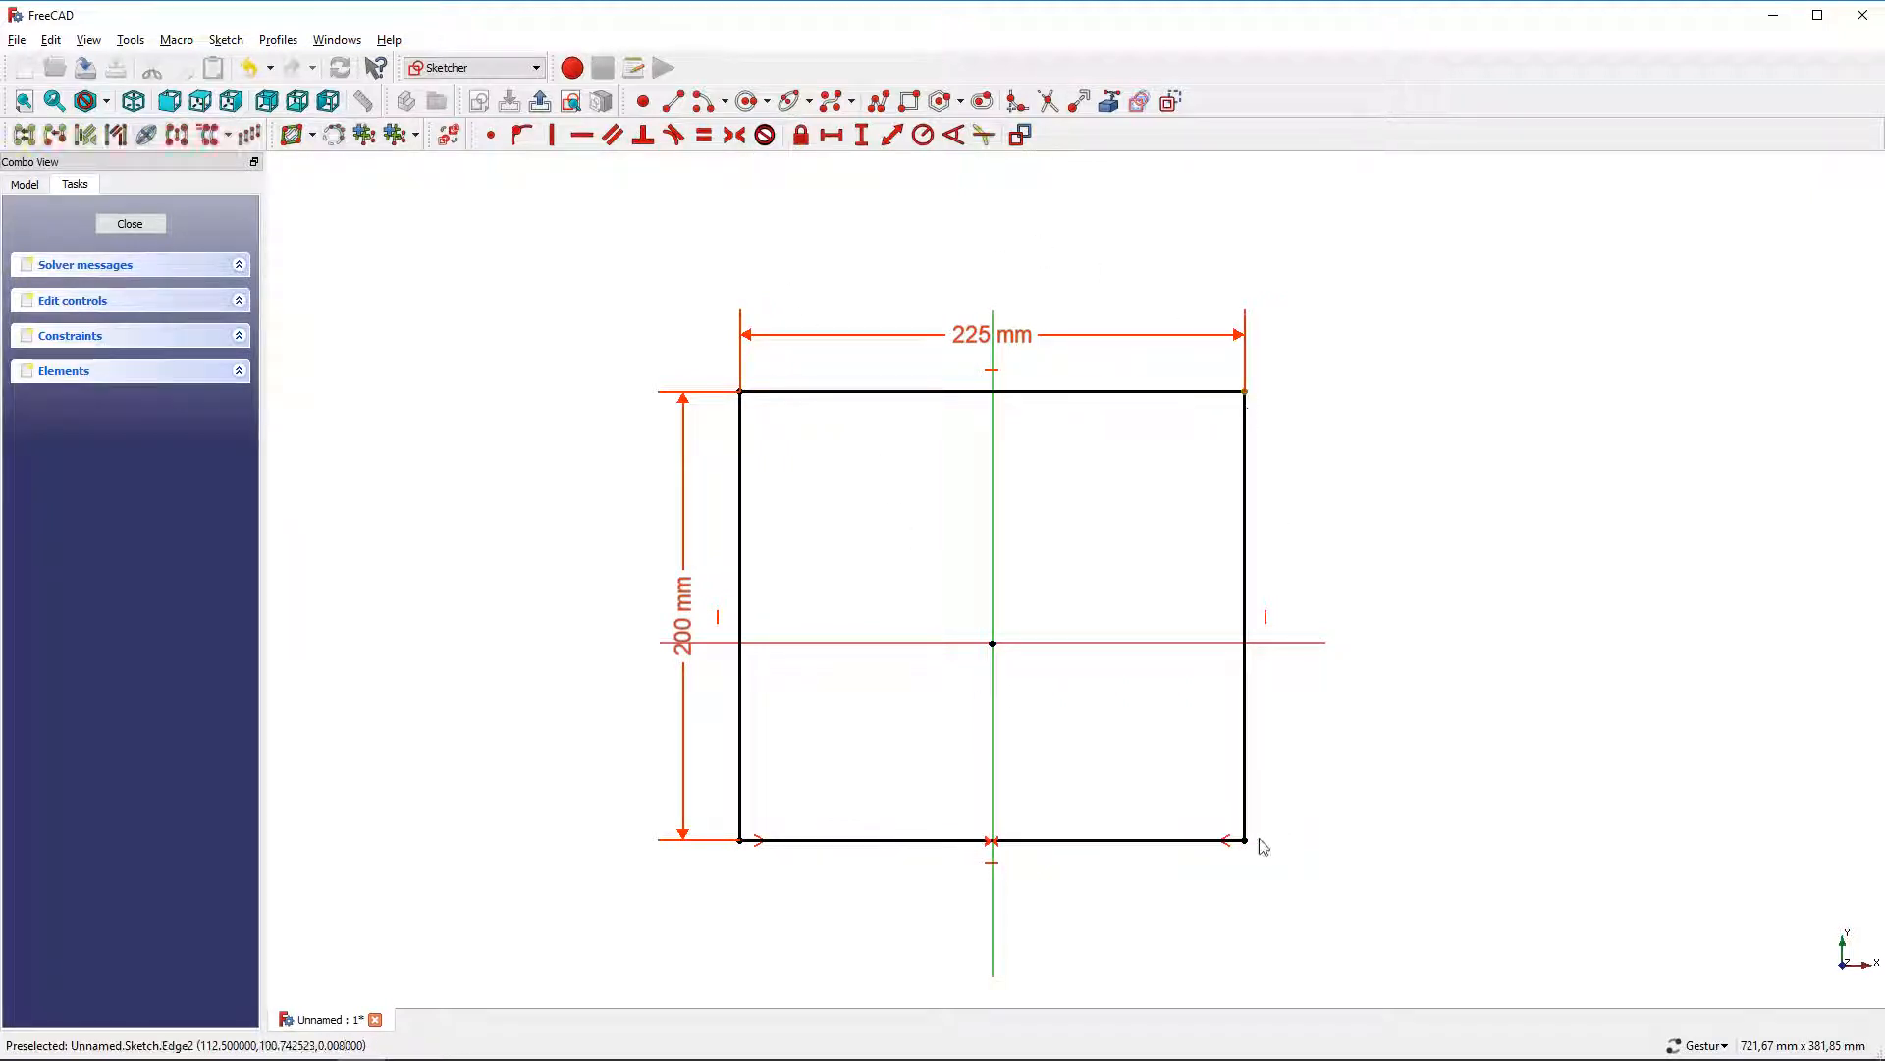
click(1245, 840)
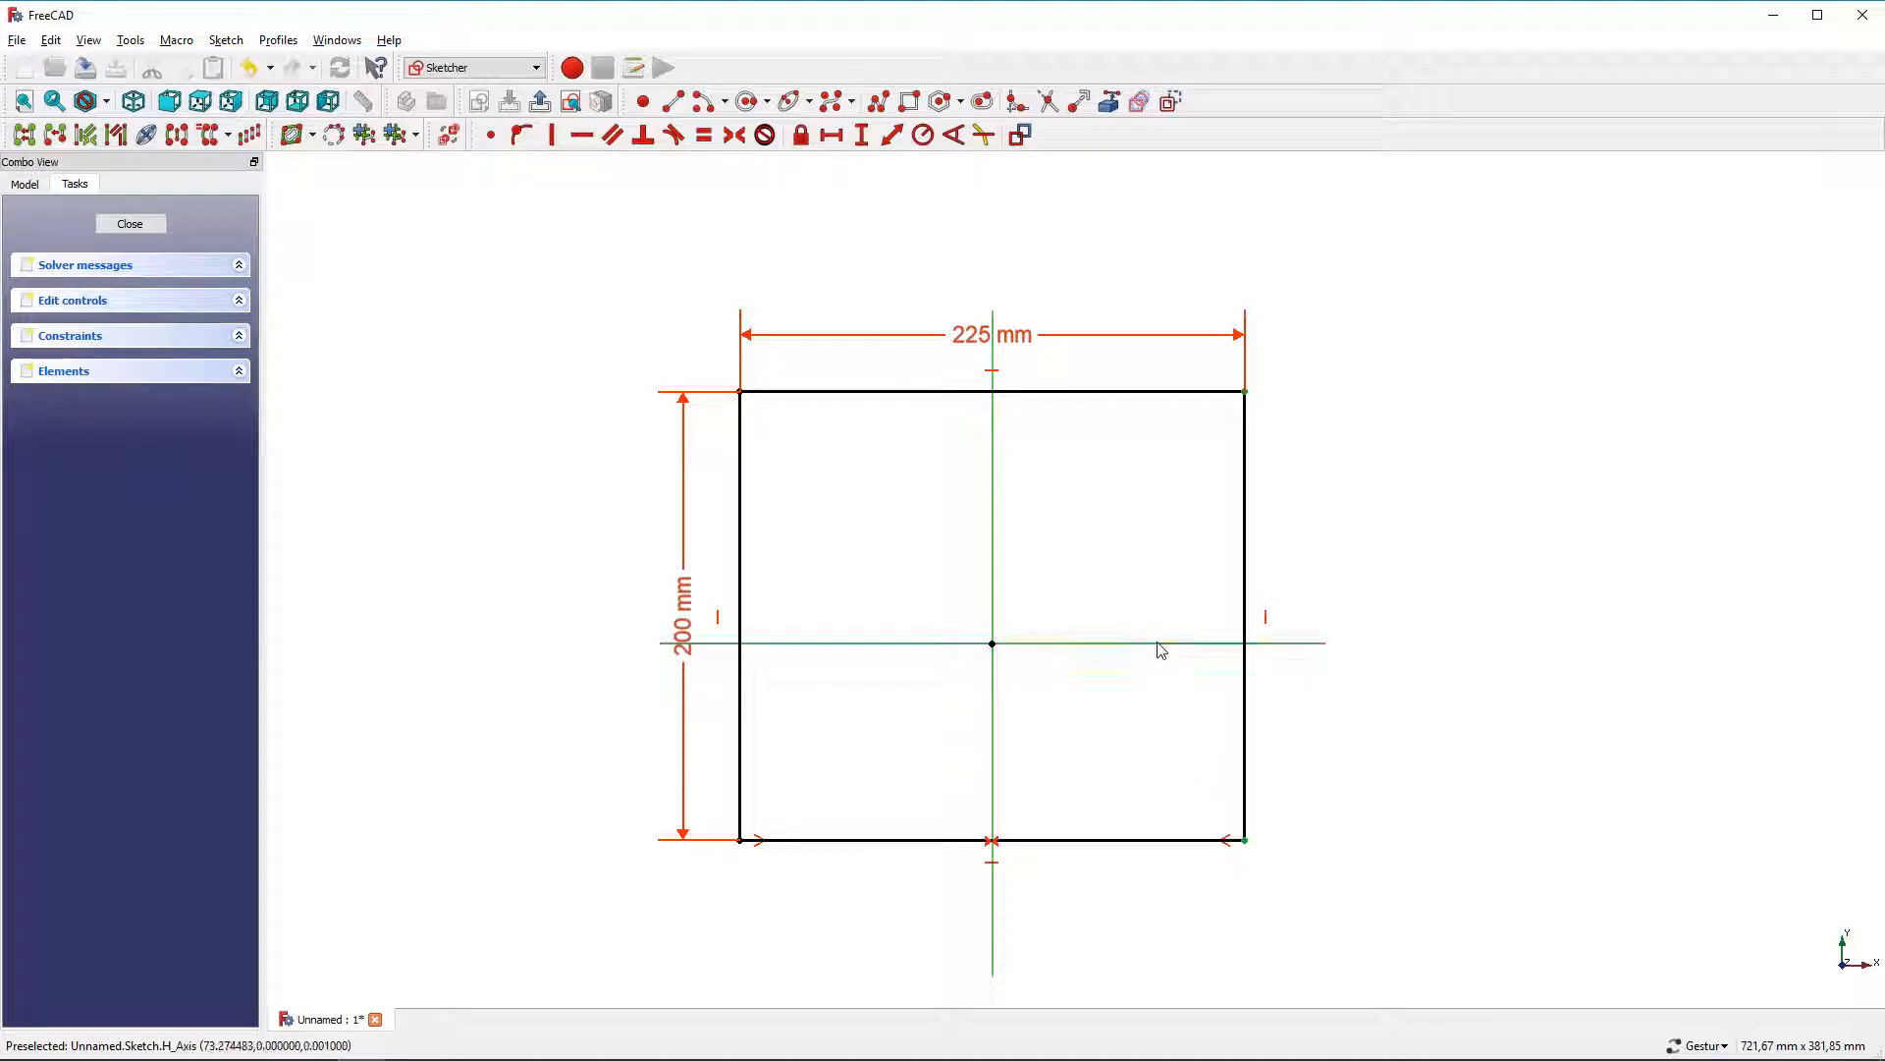
click(734, 135)
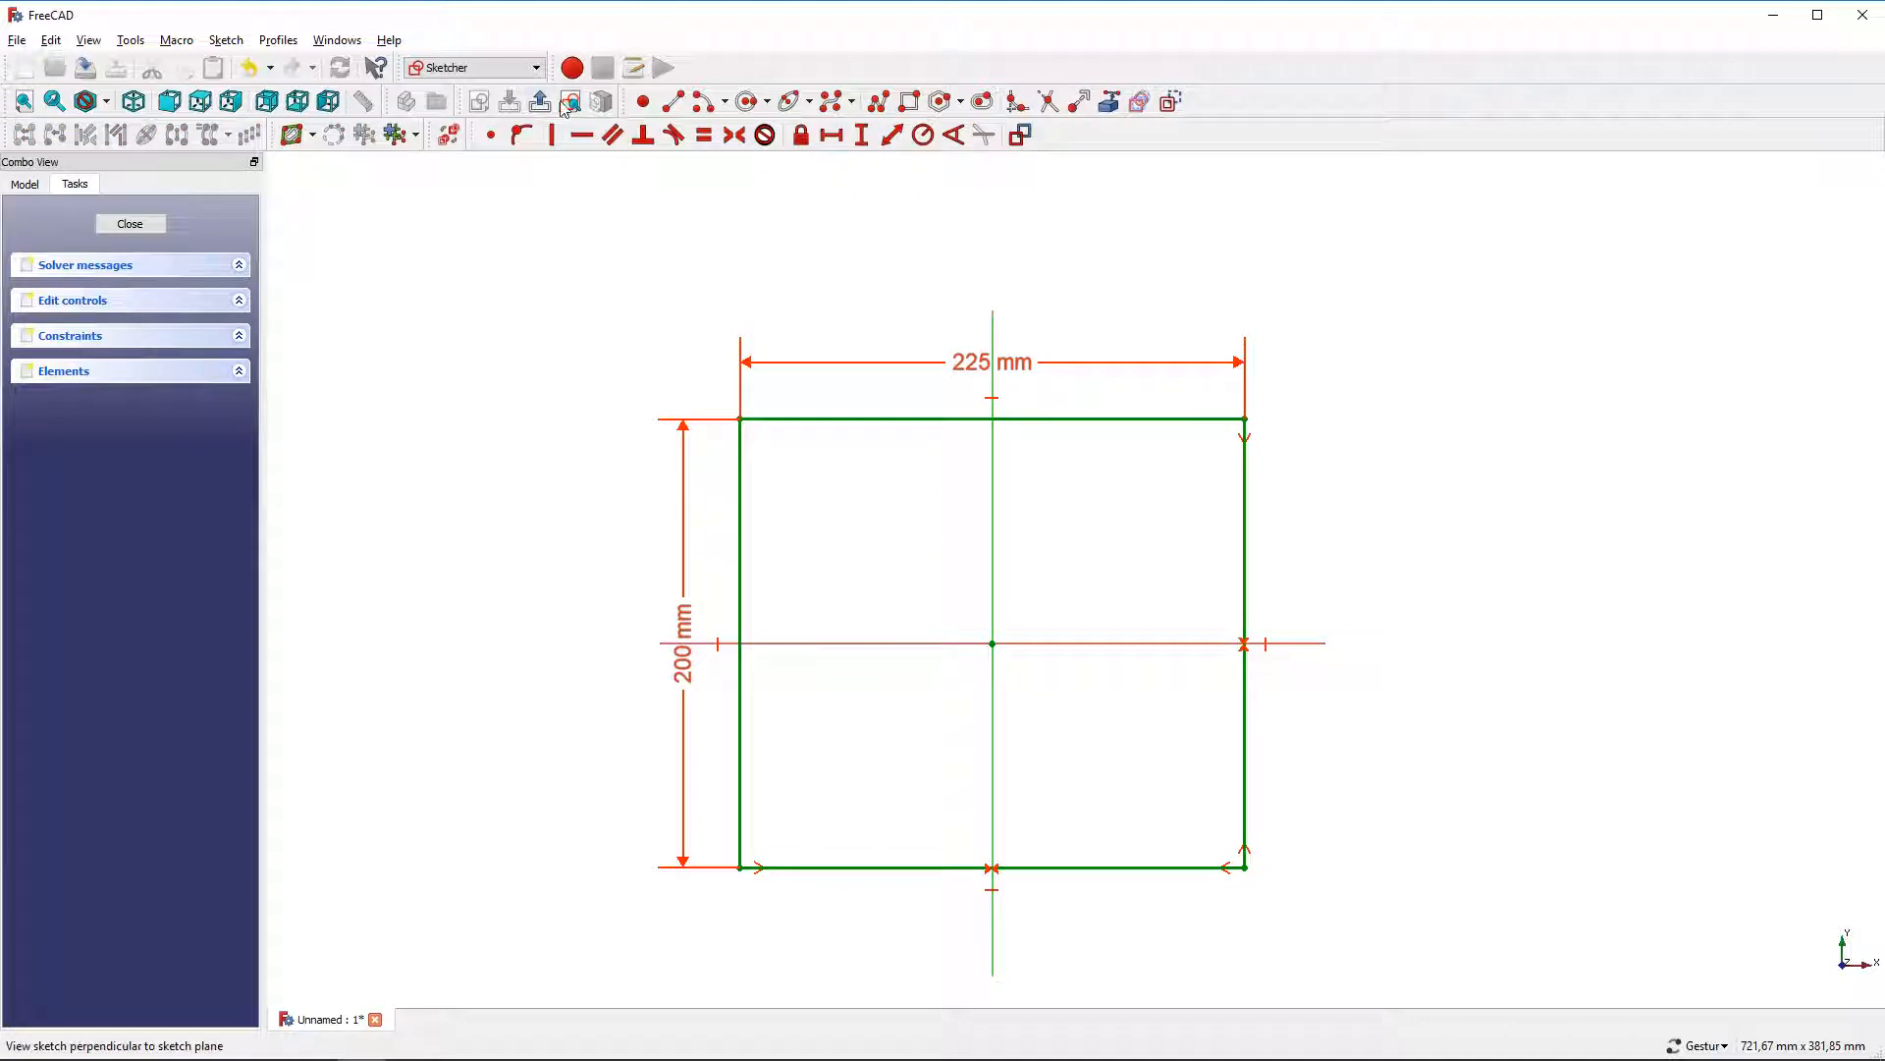
Close the sketch and pad the rectangle to a length of 50 mm
click(540, 101)
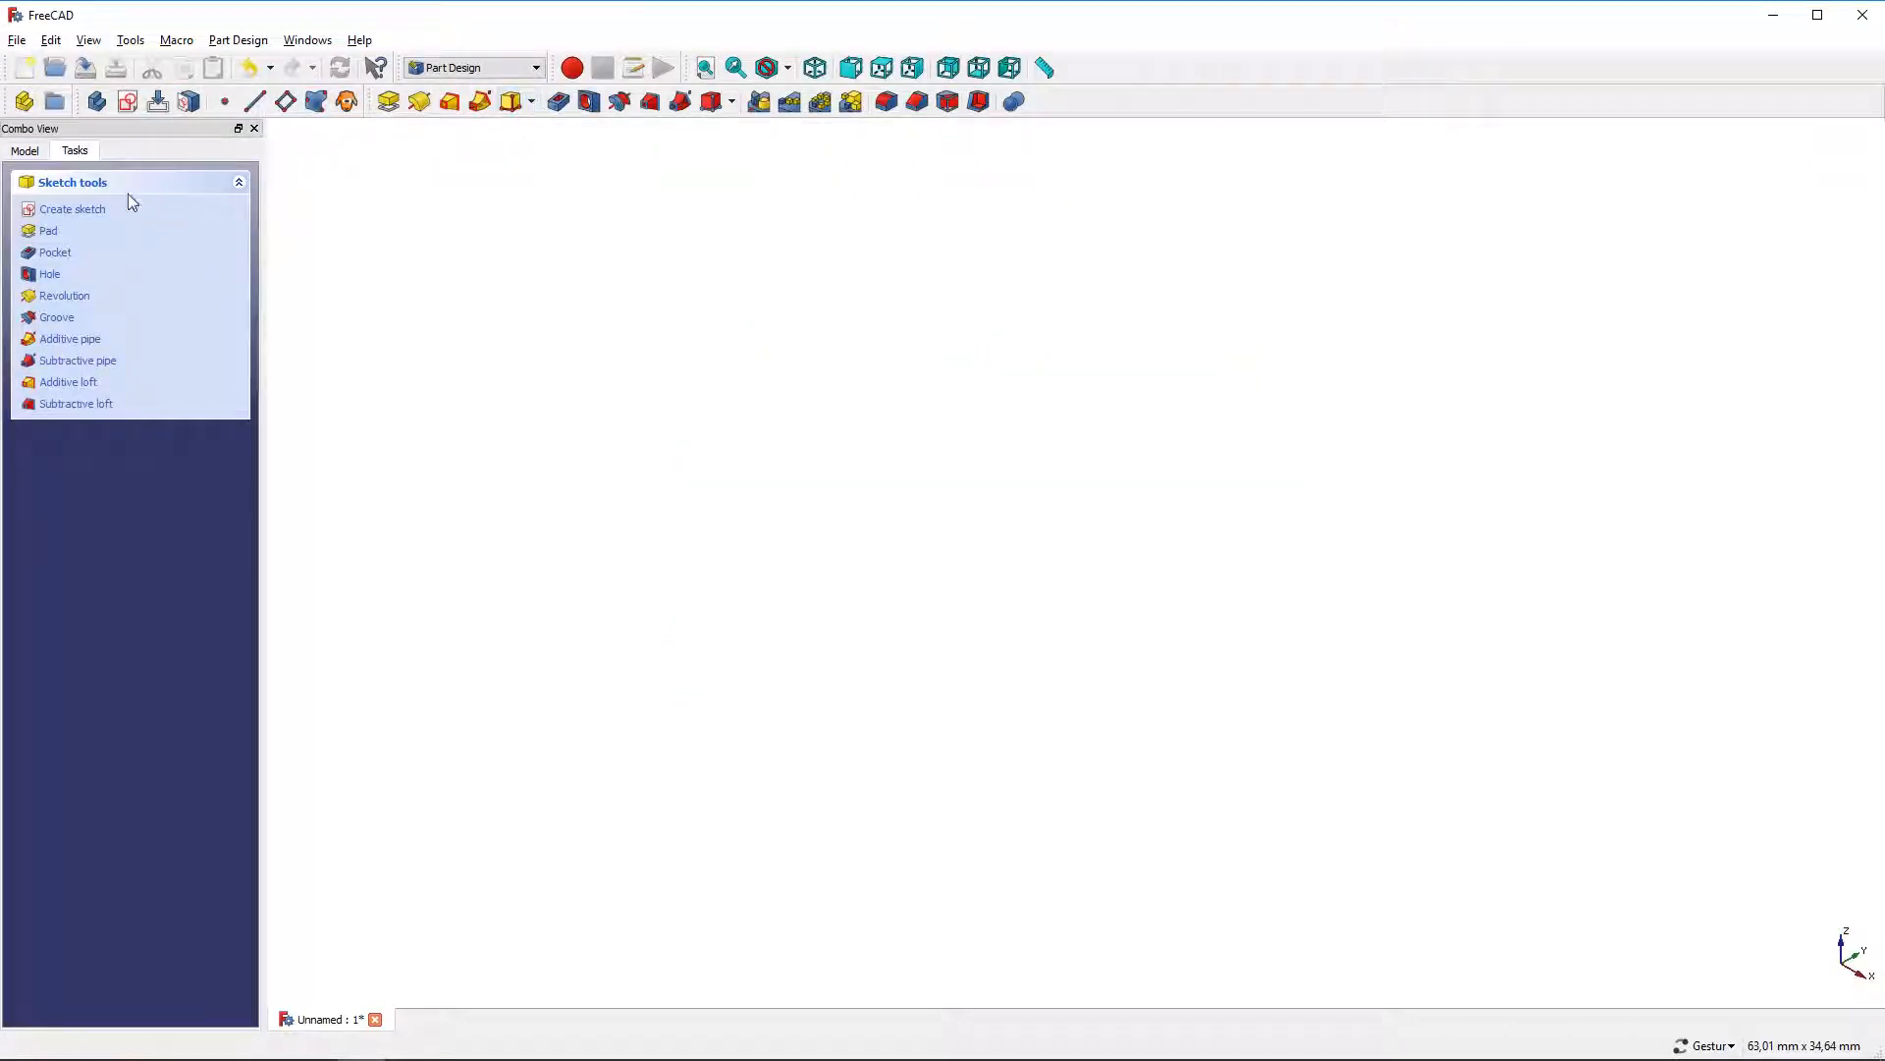
click(49, 231)
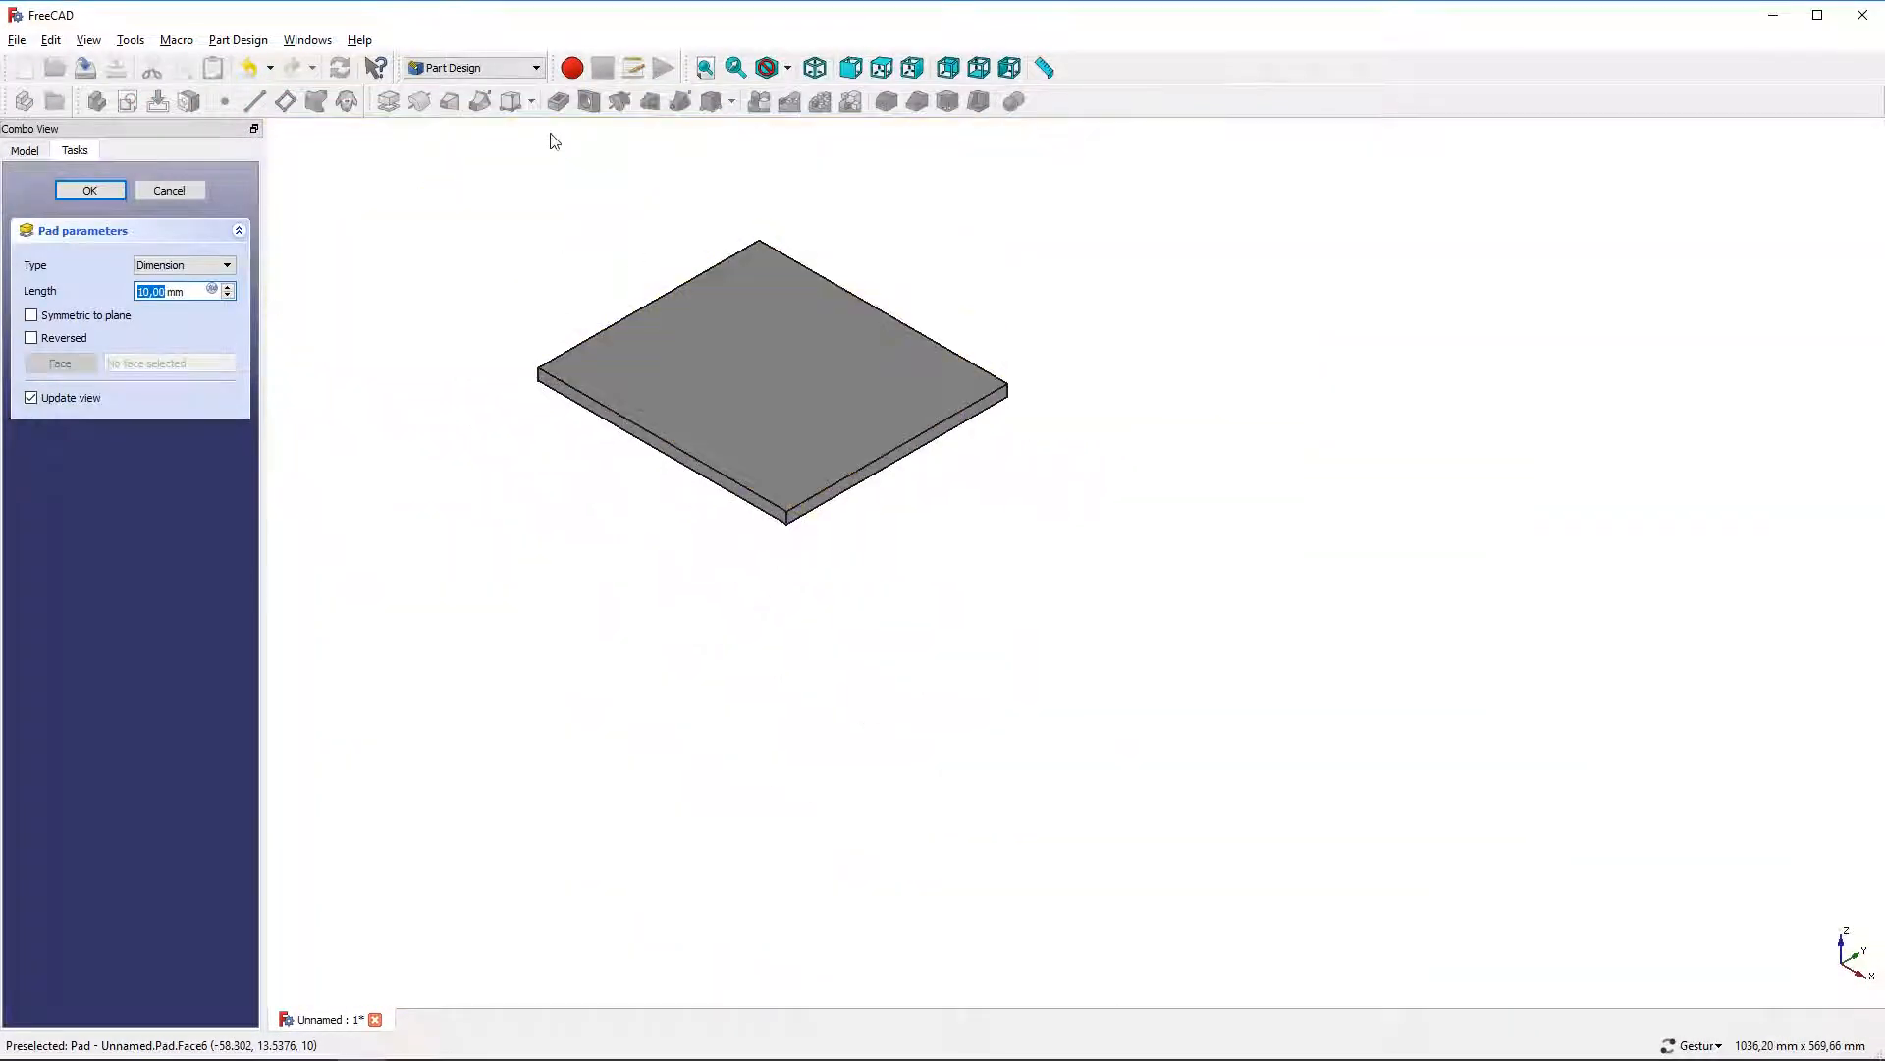
right_drag(611, 176, 610, 313)
scroll(634, 403, up, 2)
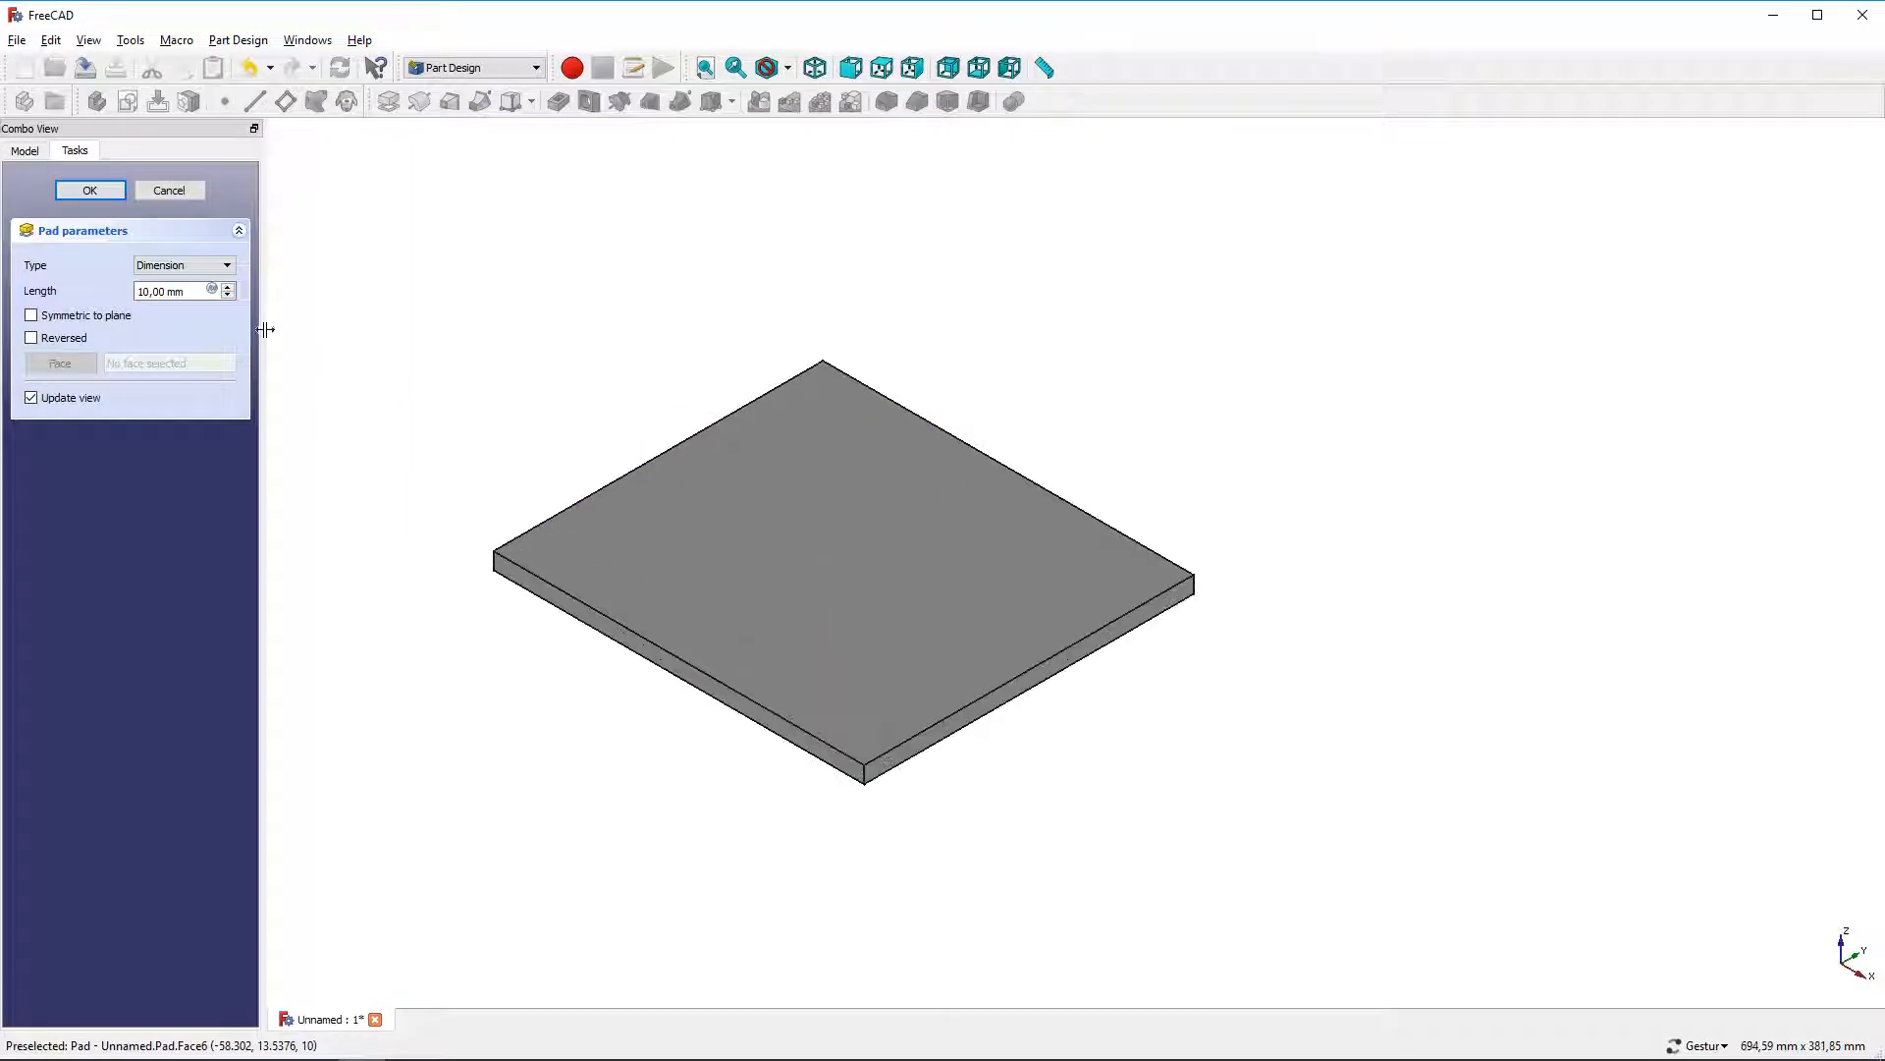
drag(194, 292, 110, 292)
text(50)
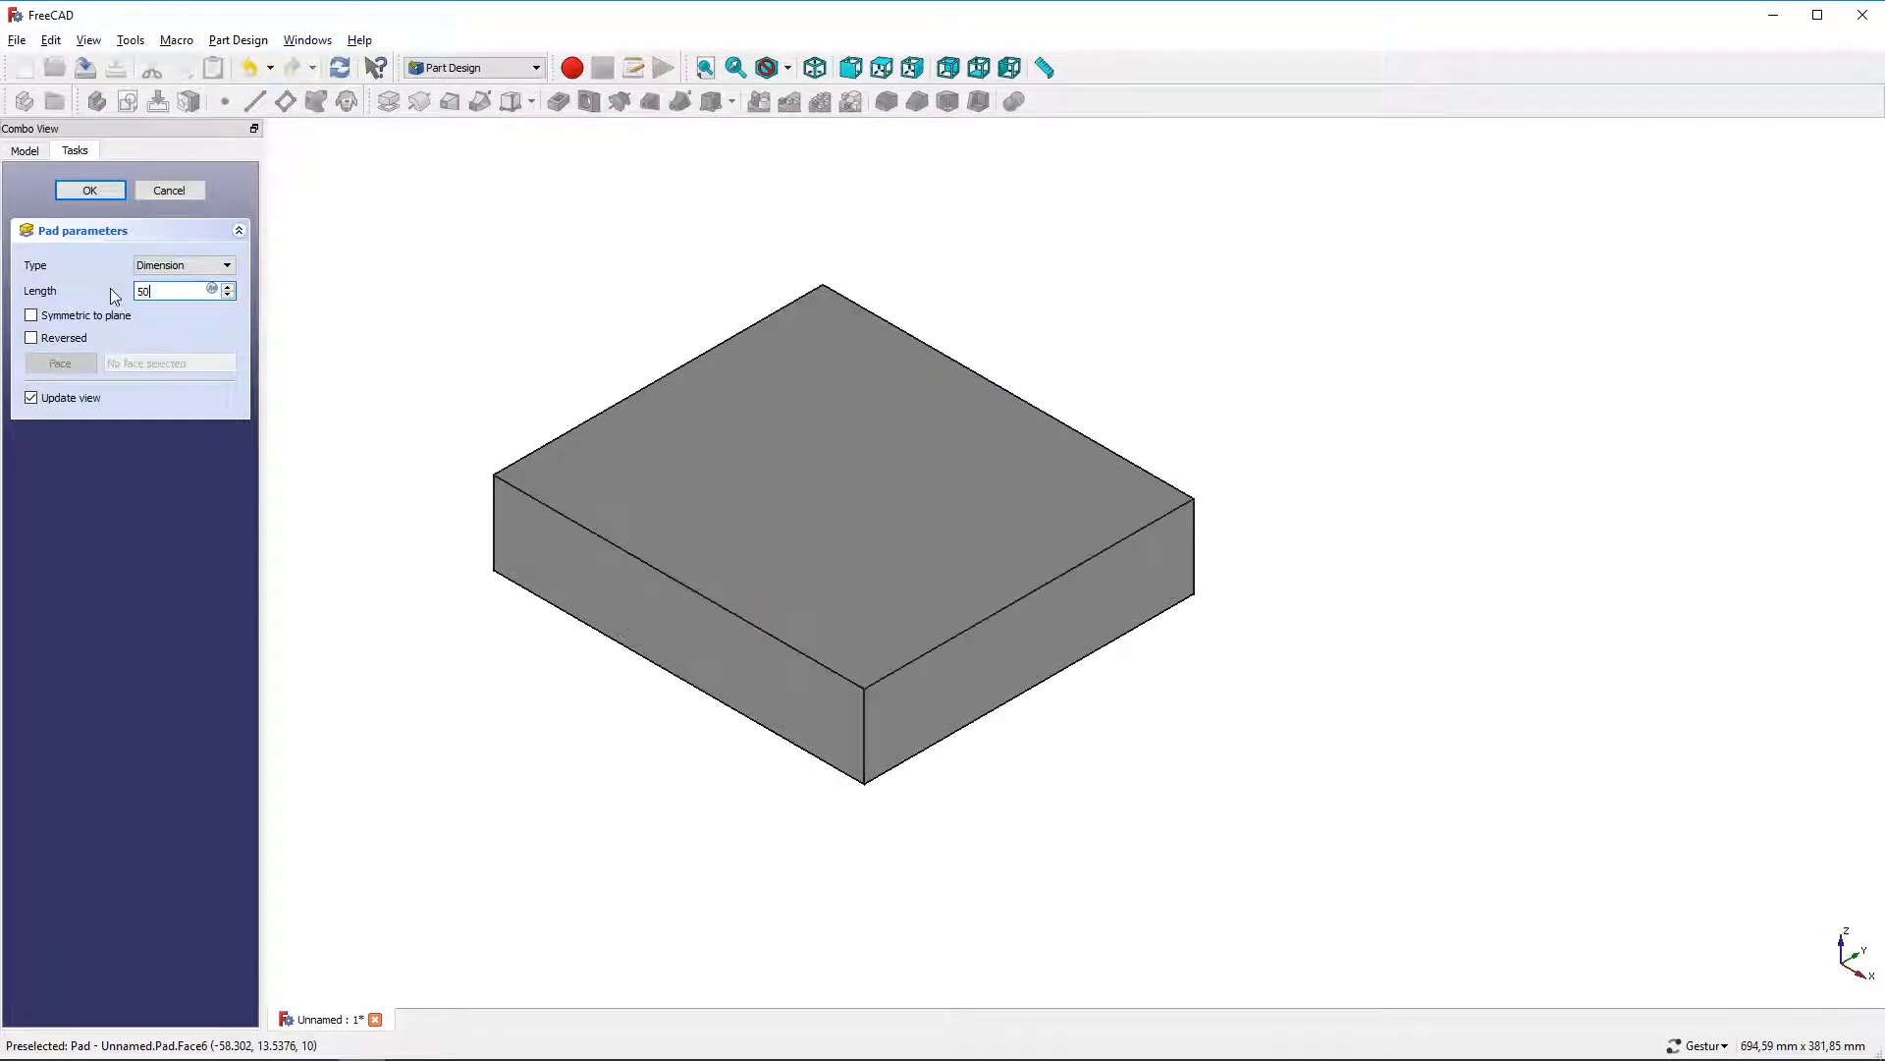
click(103, 191)
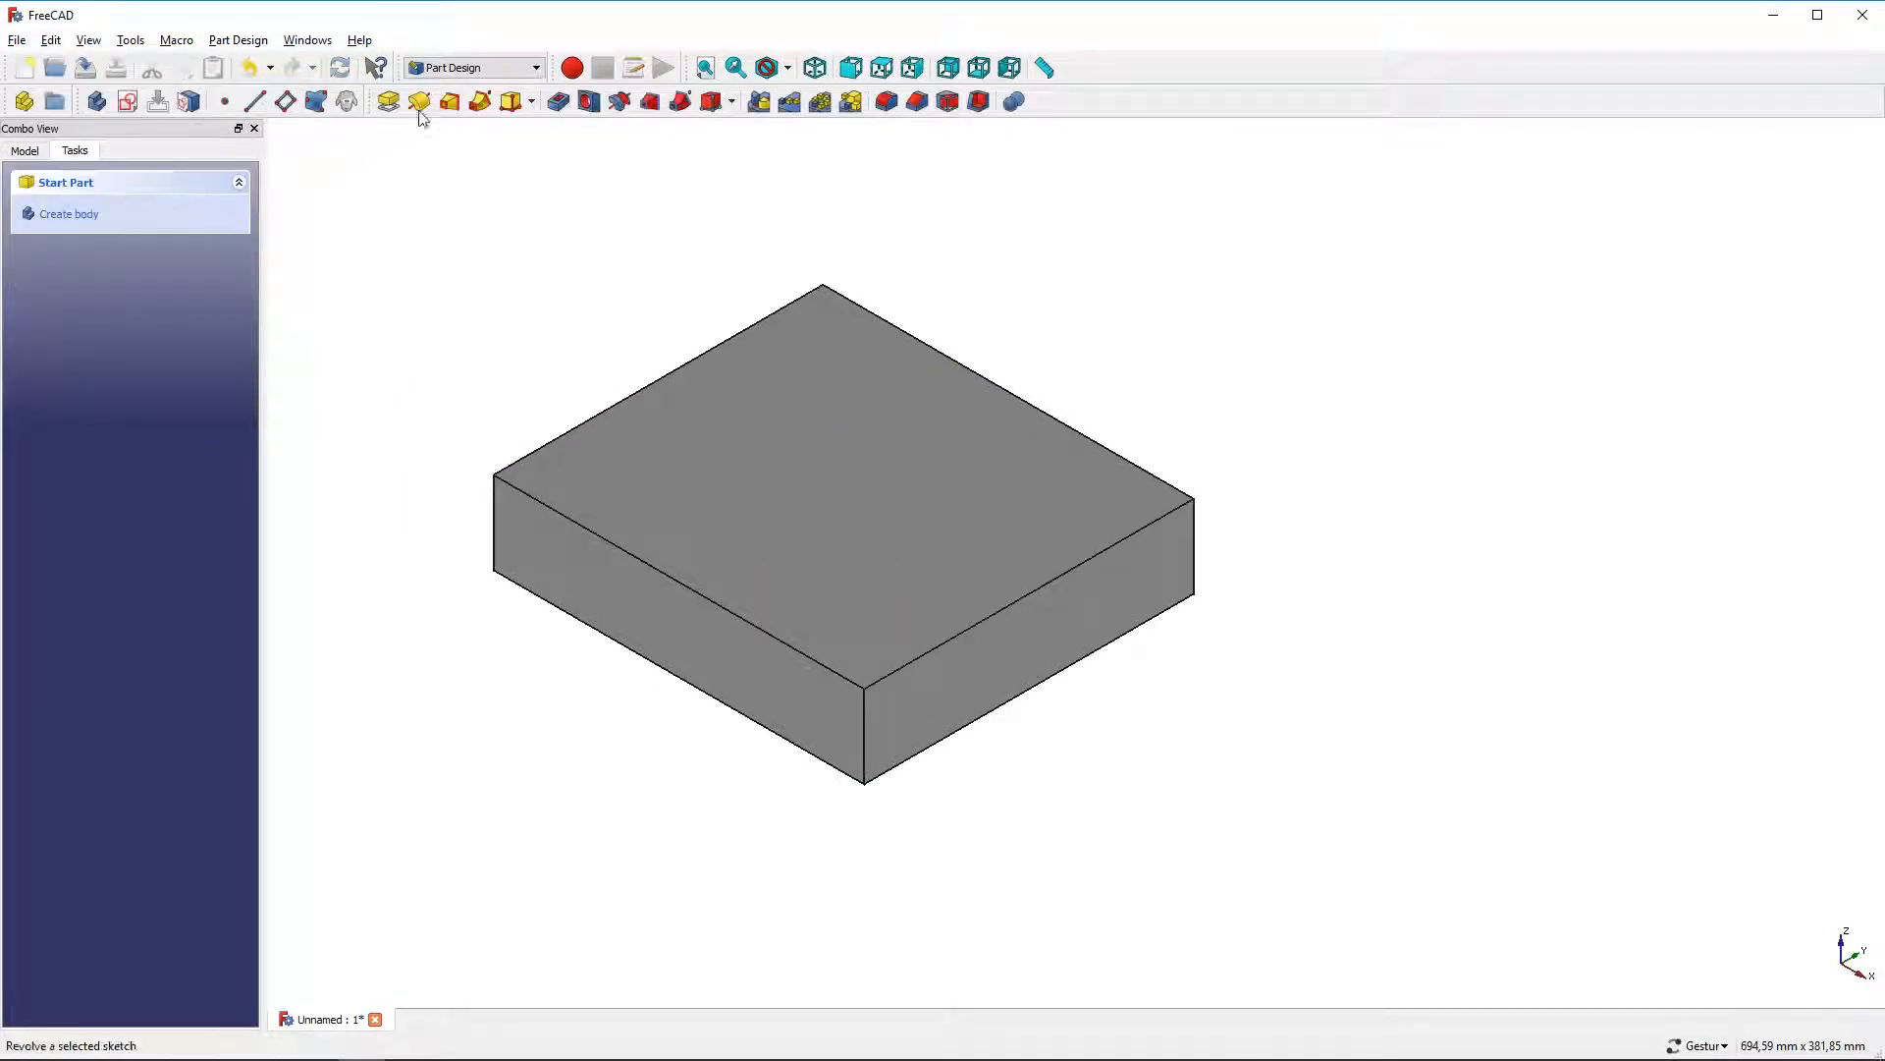
Switch to the Complete workbench and show the model tree
click(444, 71)
click(471, 106)
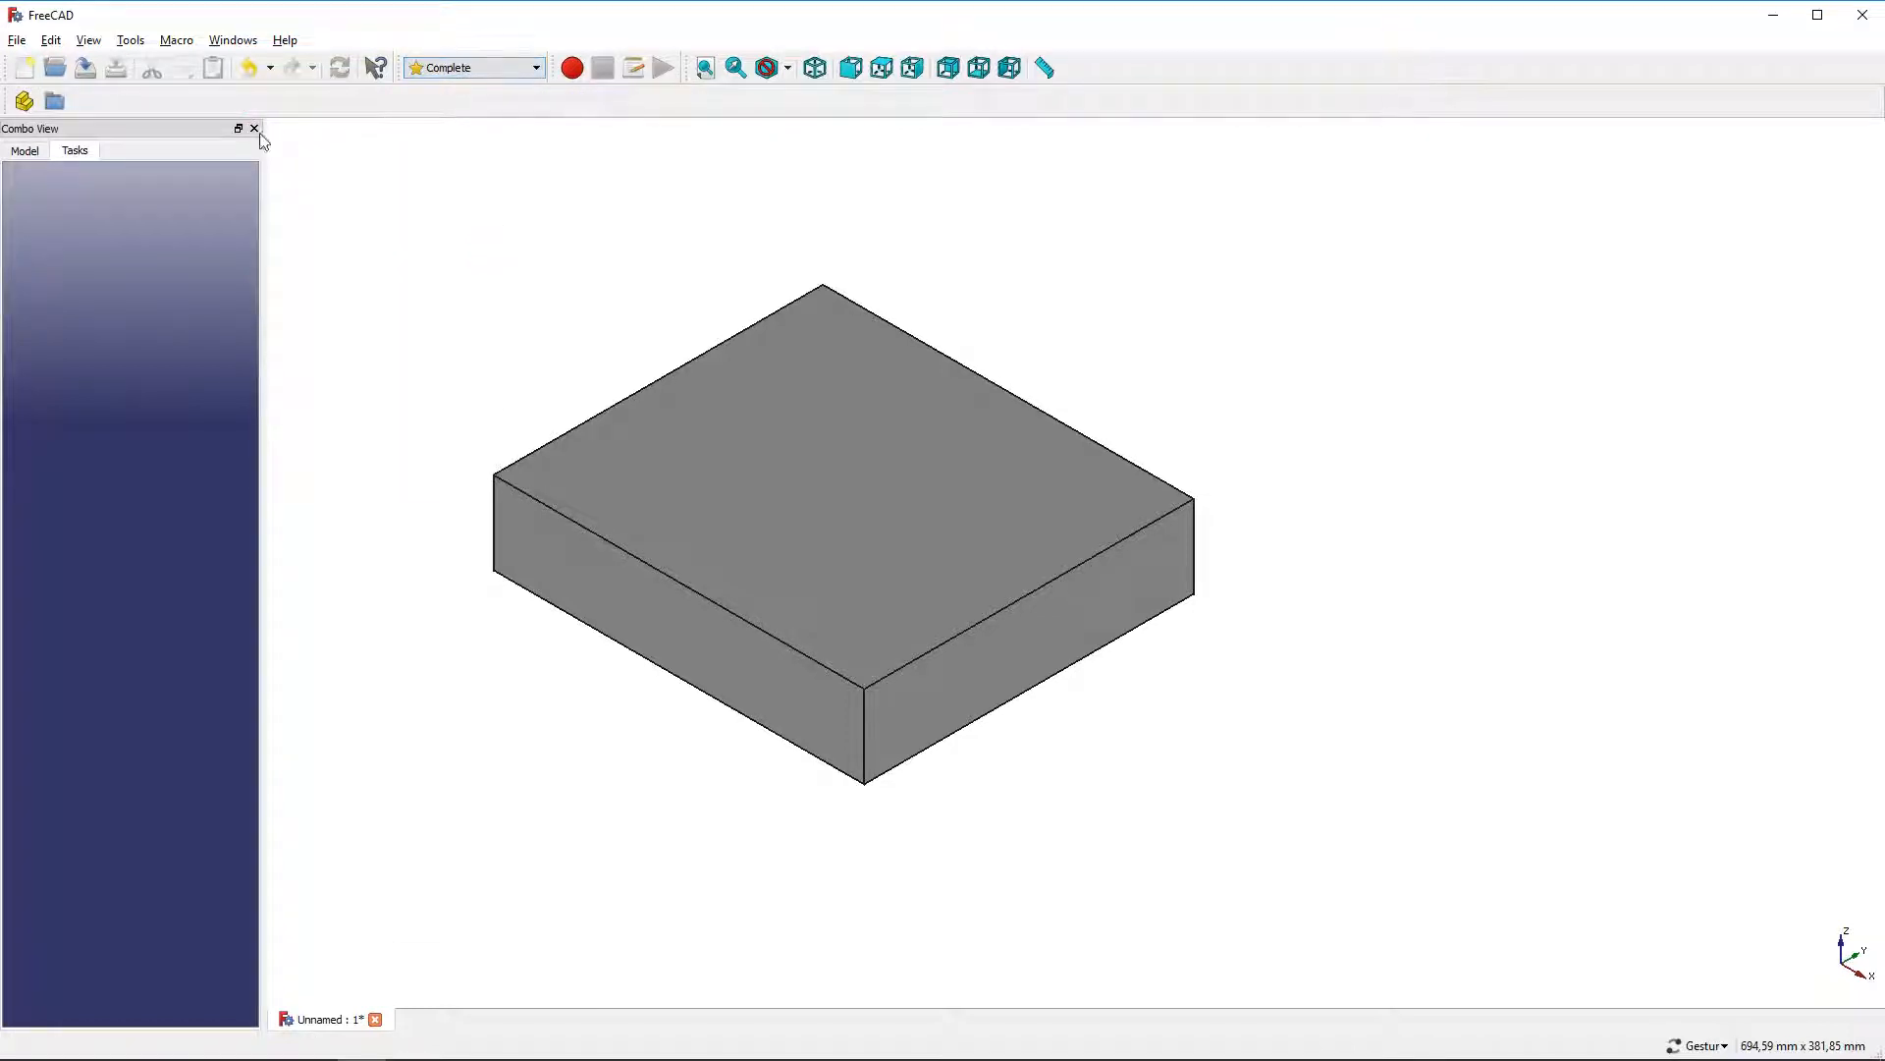
click(24, 152)
Open the Body's appearance settings and set its viewing mode to Shaded
right_click(81, 229)
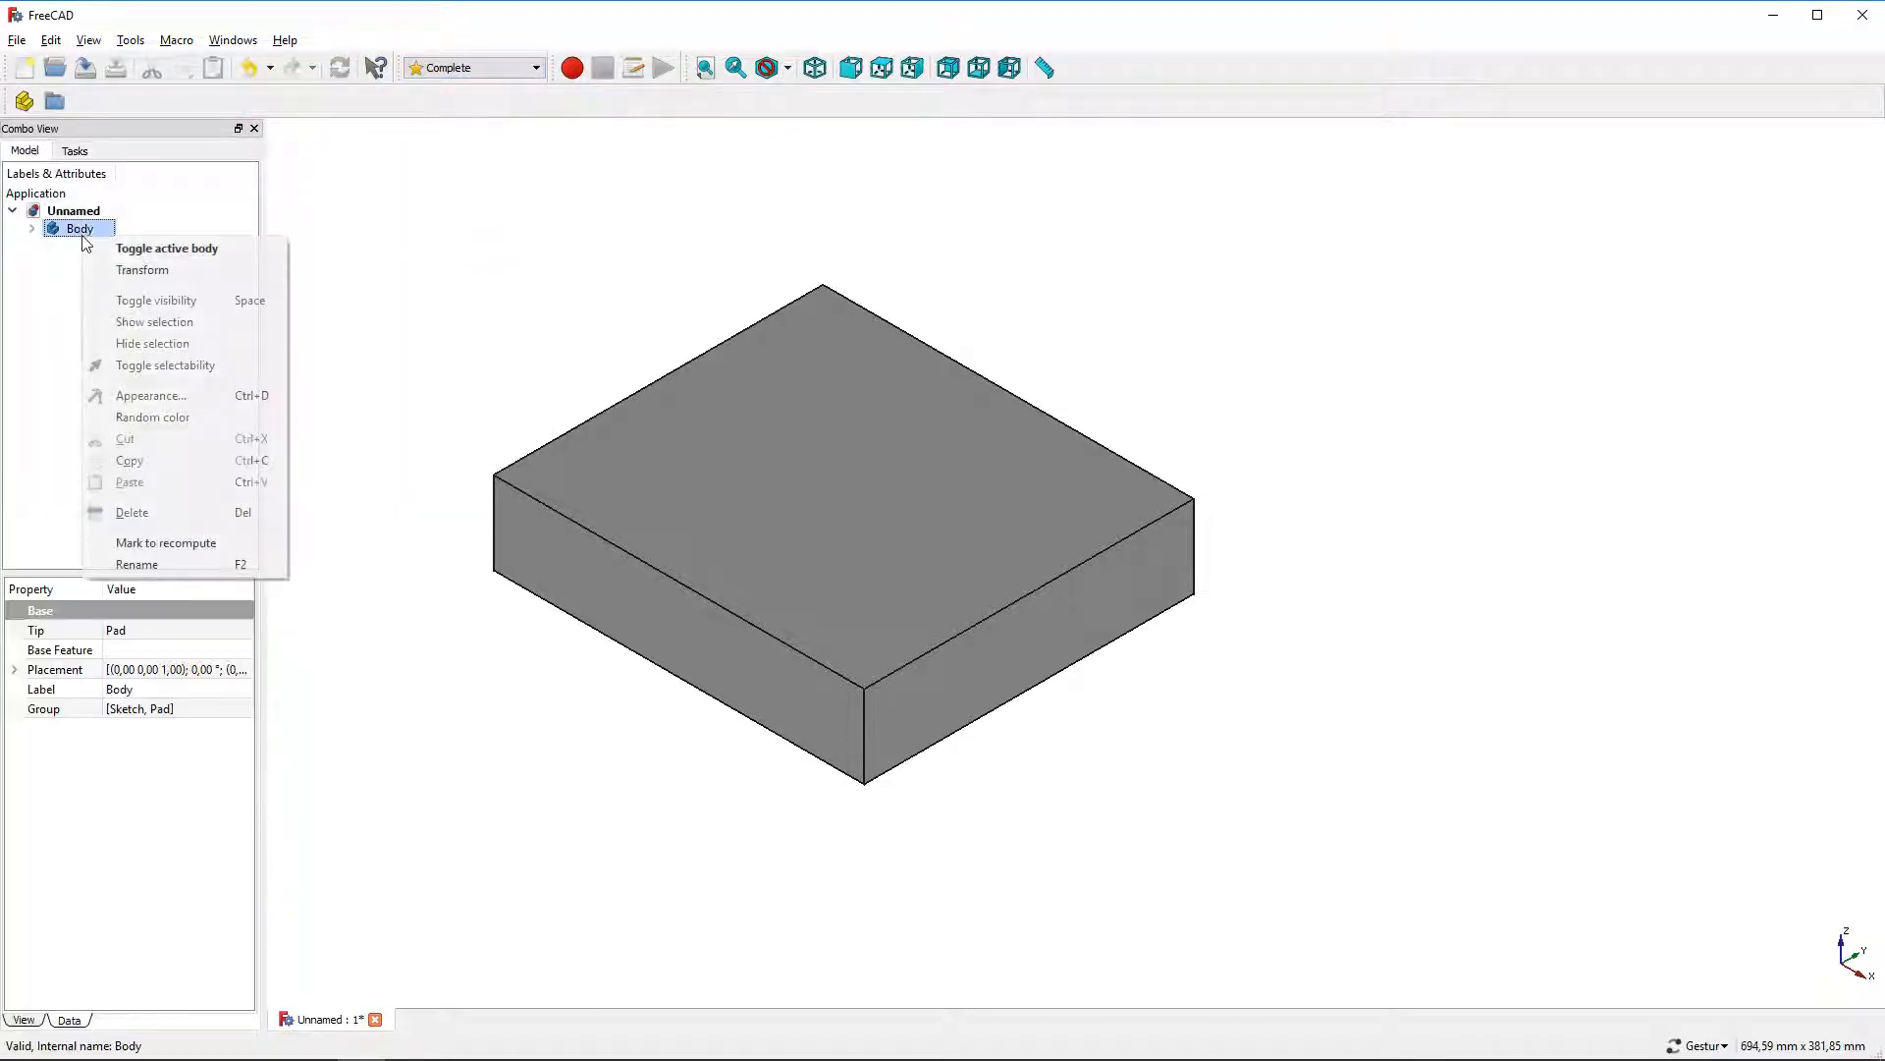
click(169, 397)
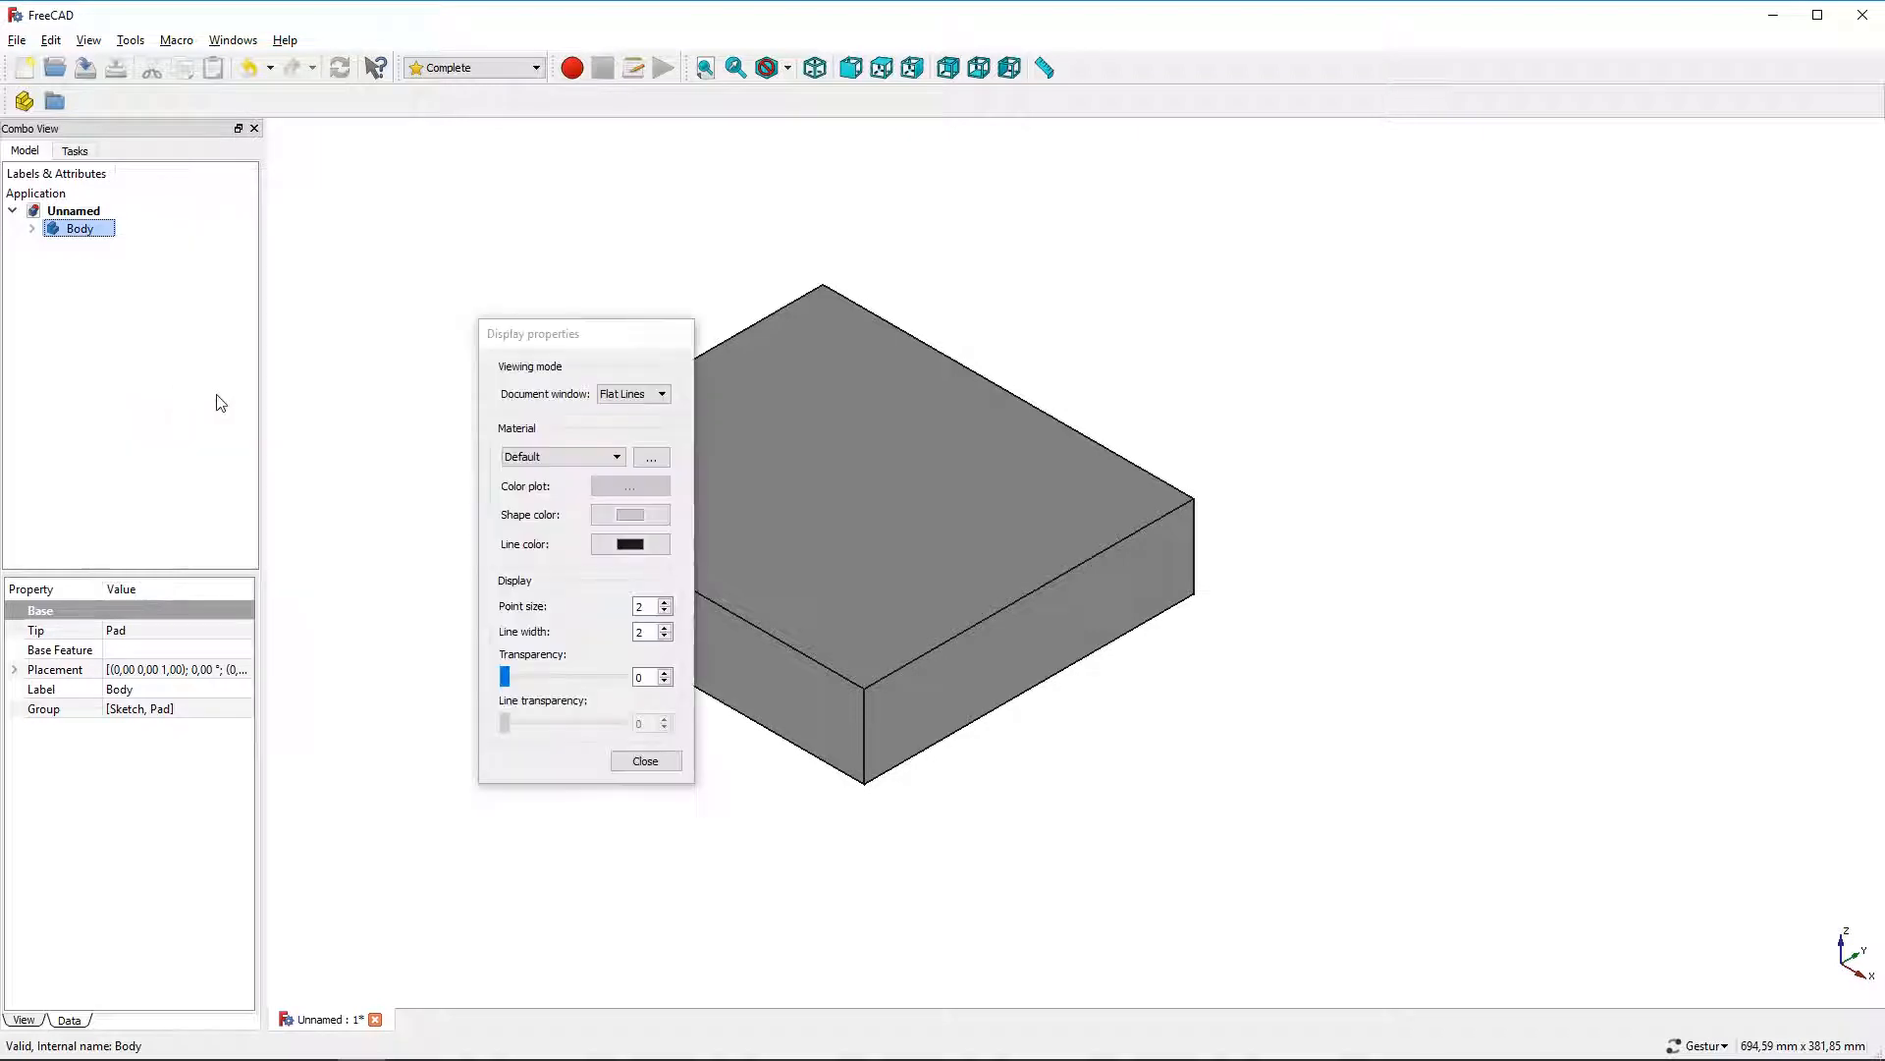
click(608, 394)
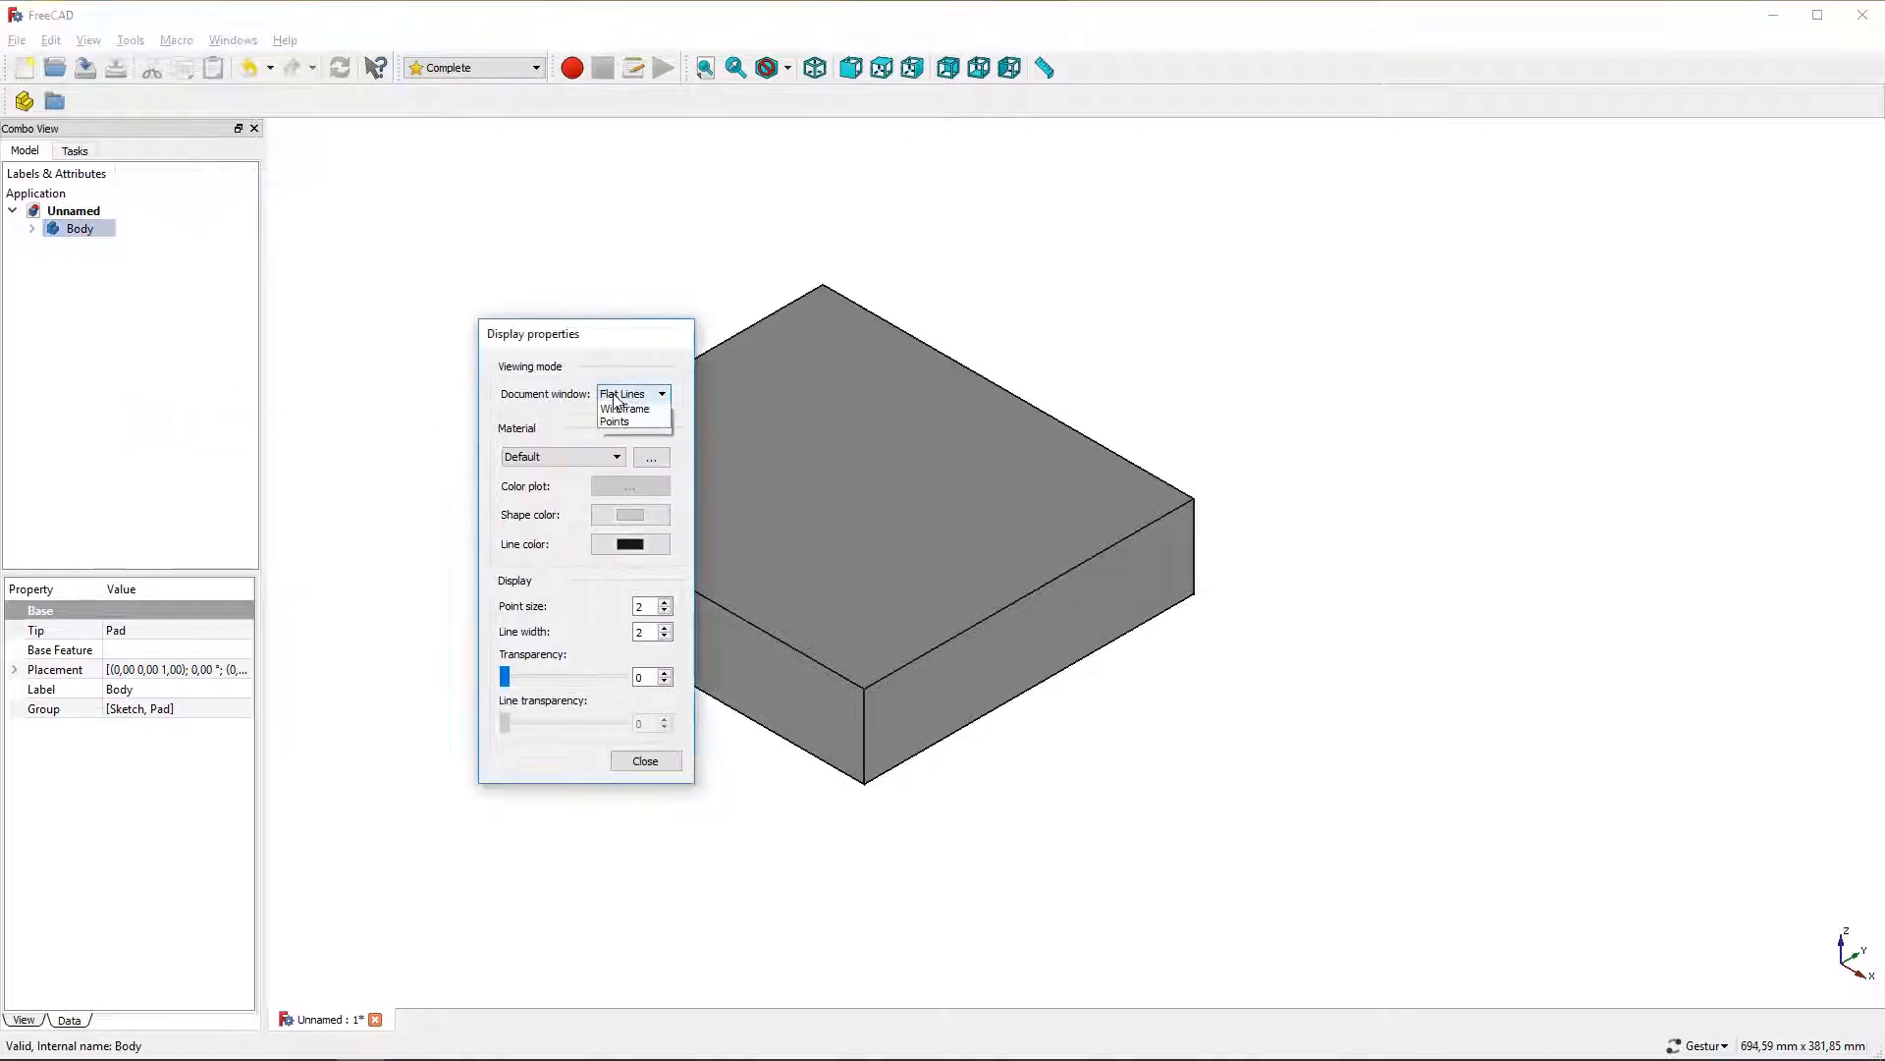
click(625, 429)
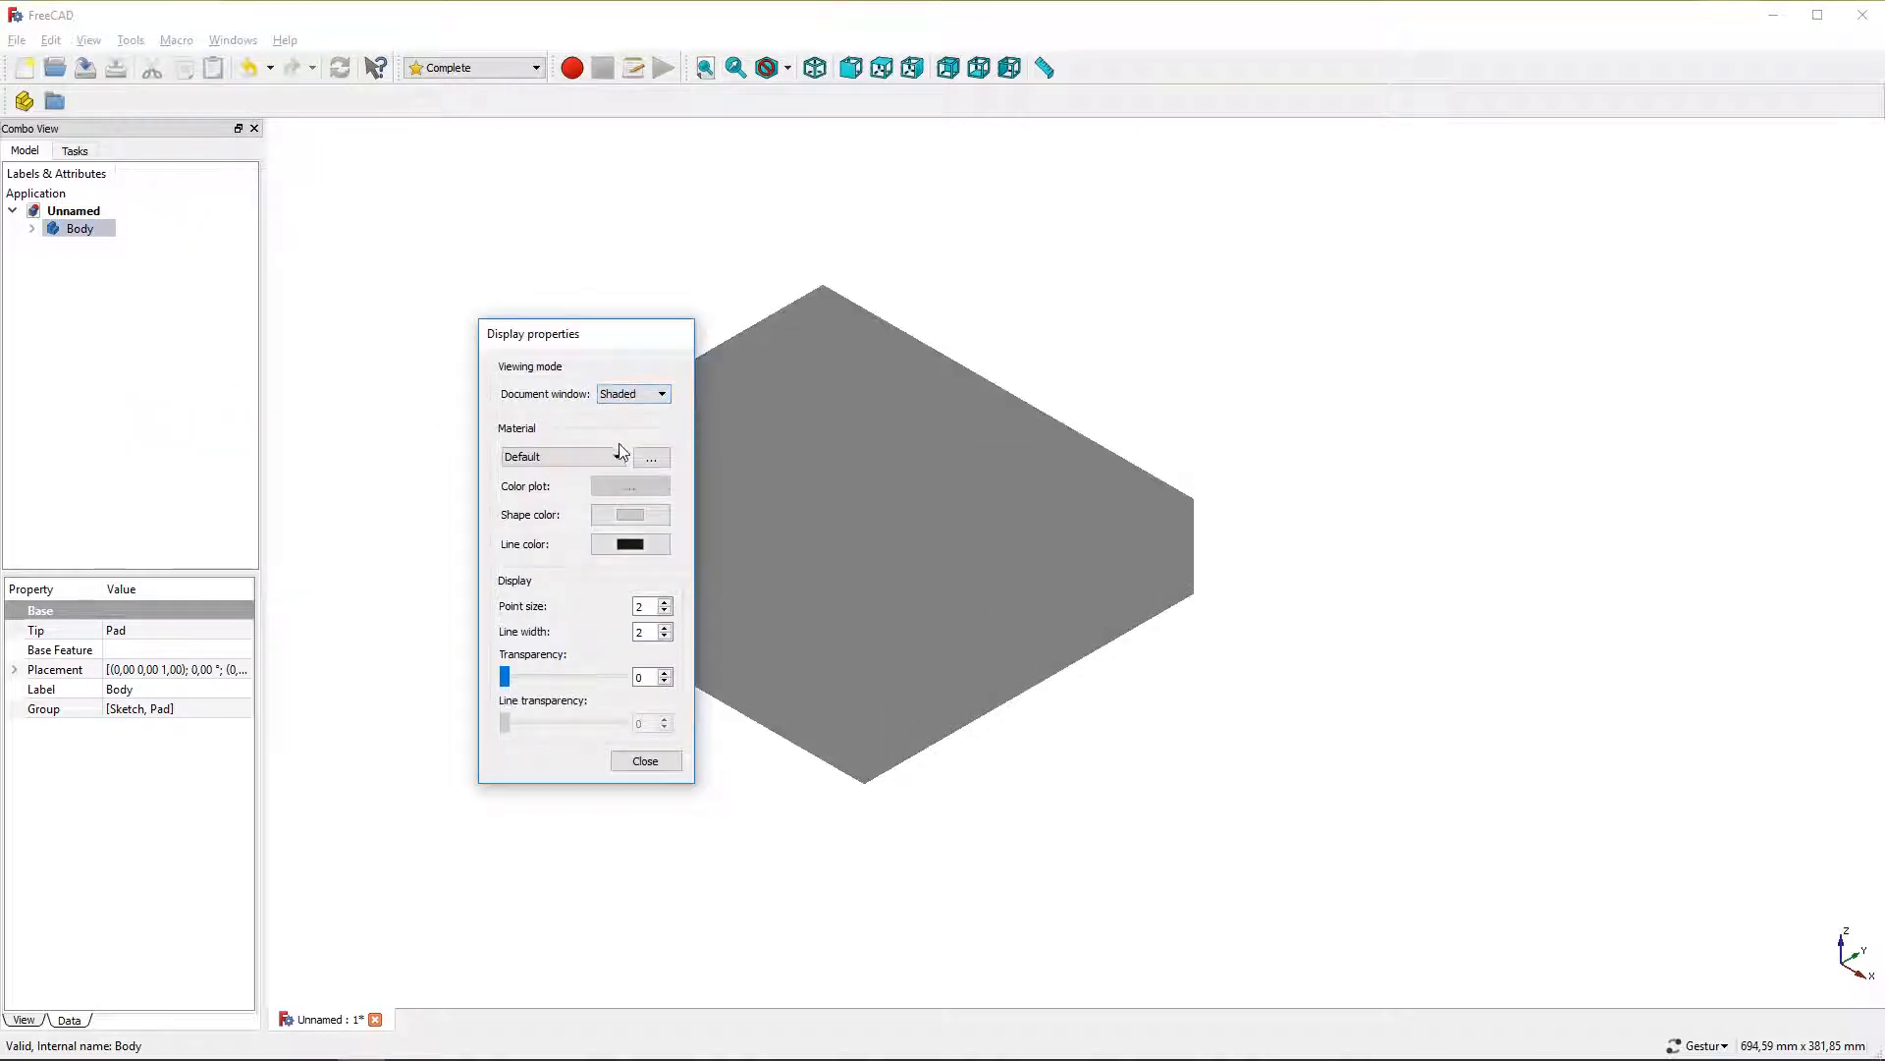
Set the Body's material to Plastic
click(618, 458)
drag(618, 496, 618, 541)
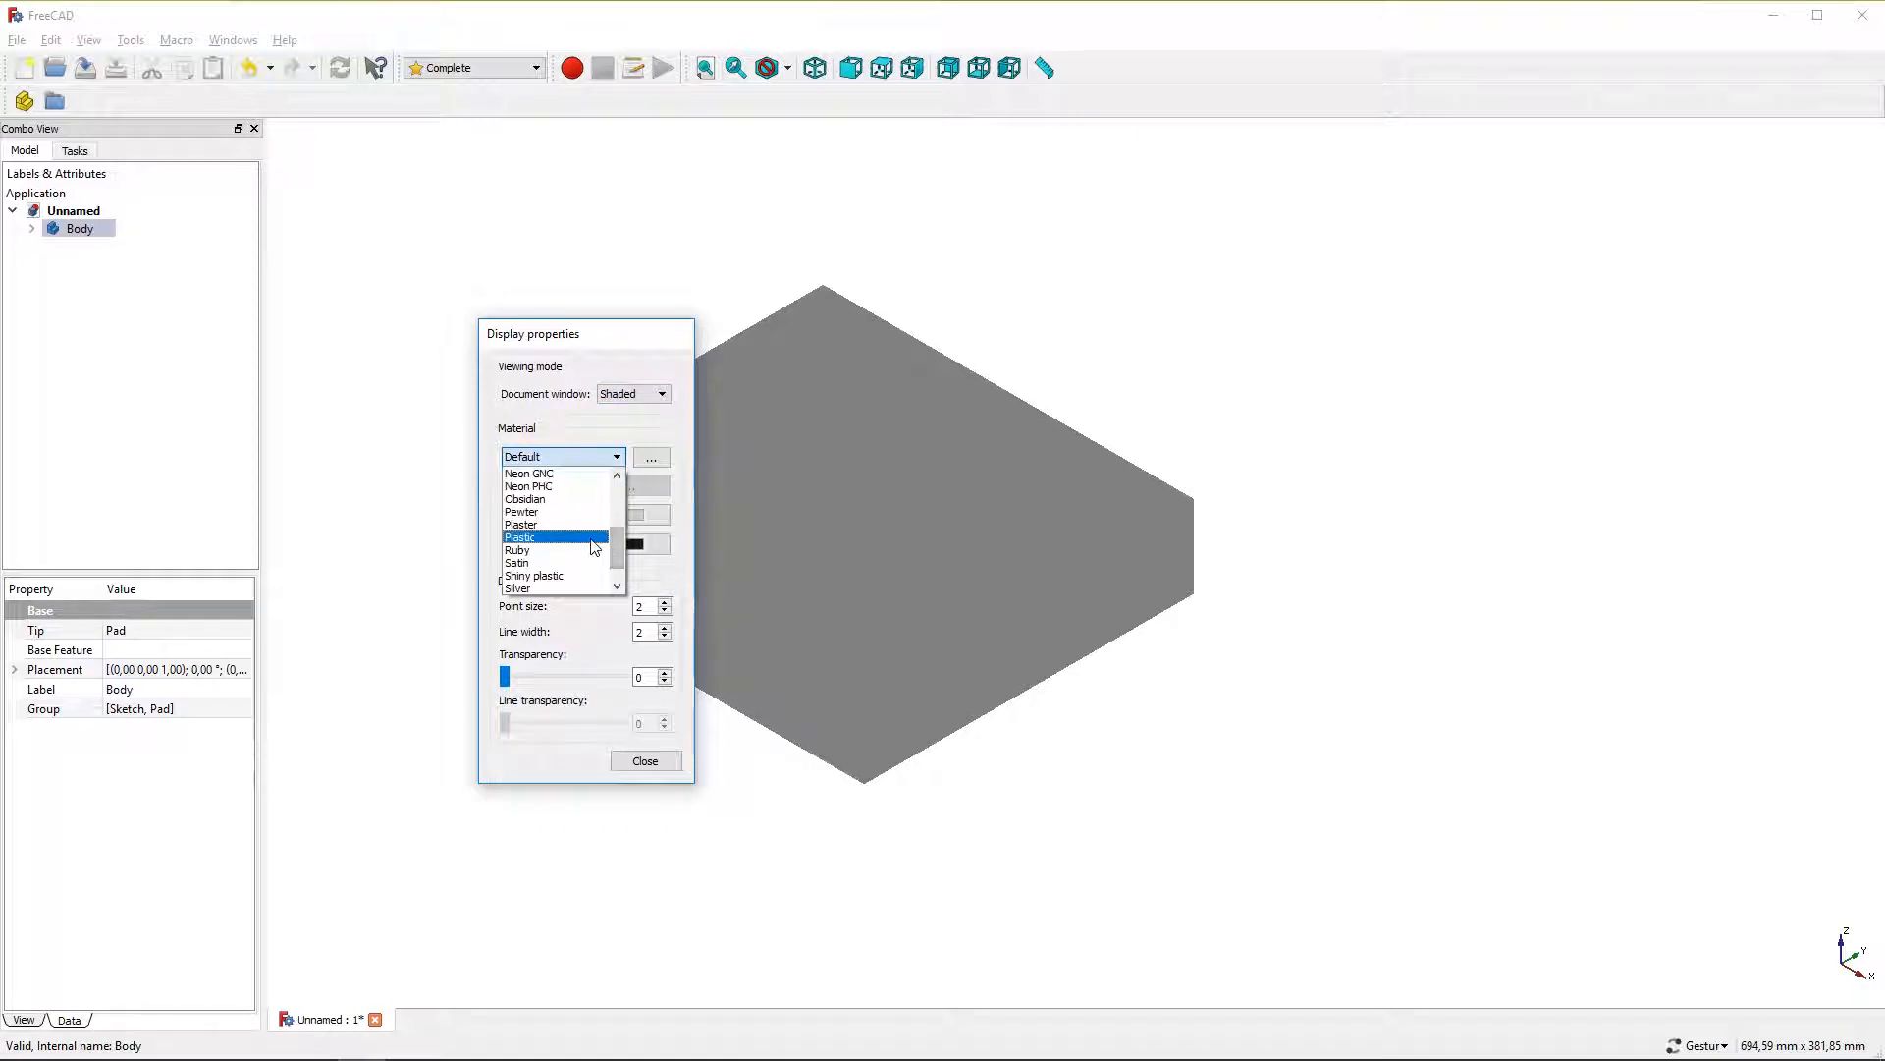
click(595, 540)
Set the Body's shape color to blue and close the display properties
click(639, 515)
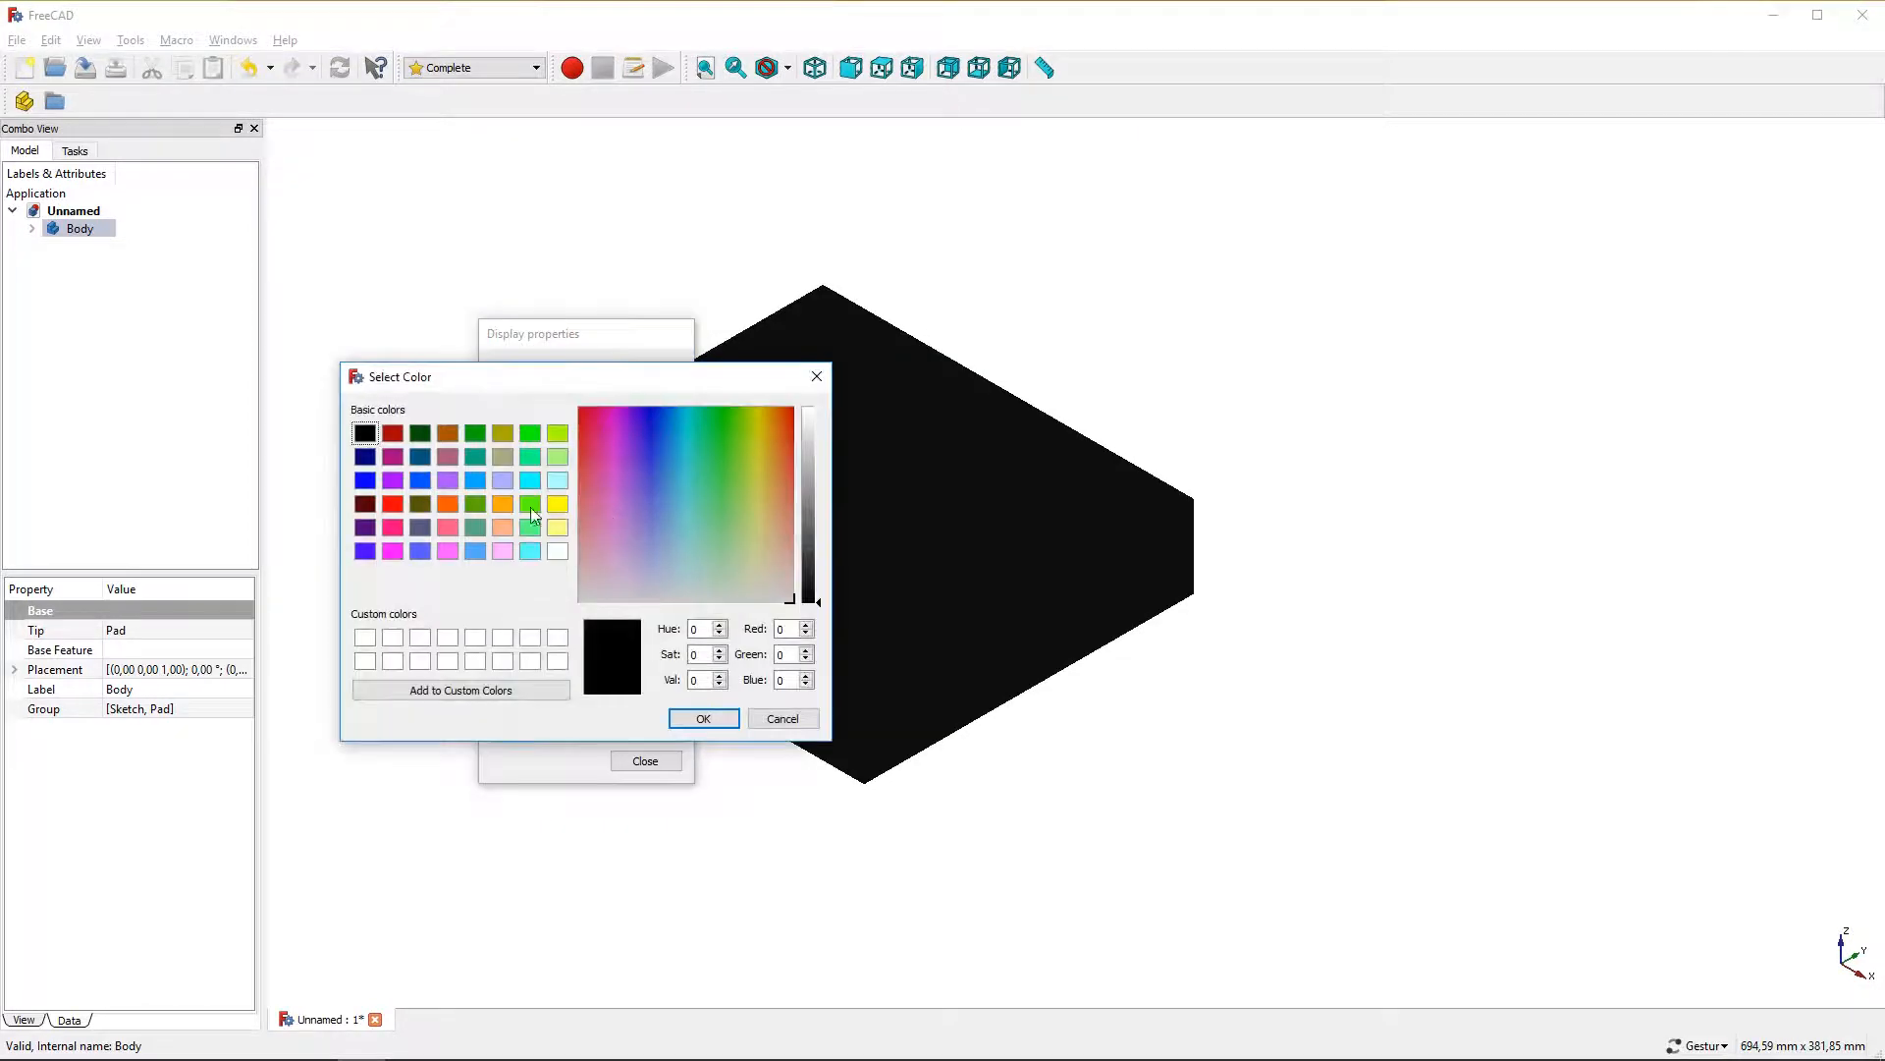
click(421, 480)
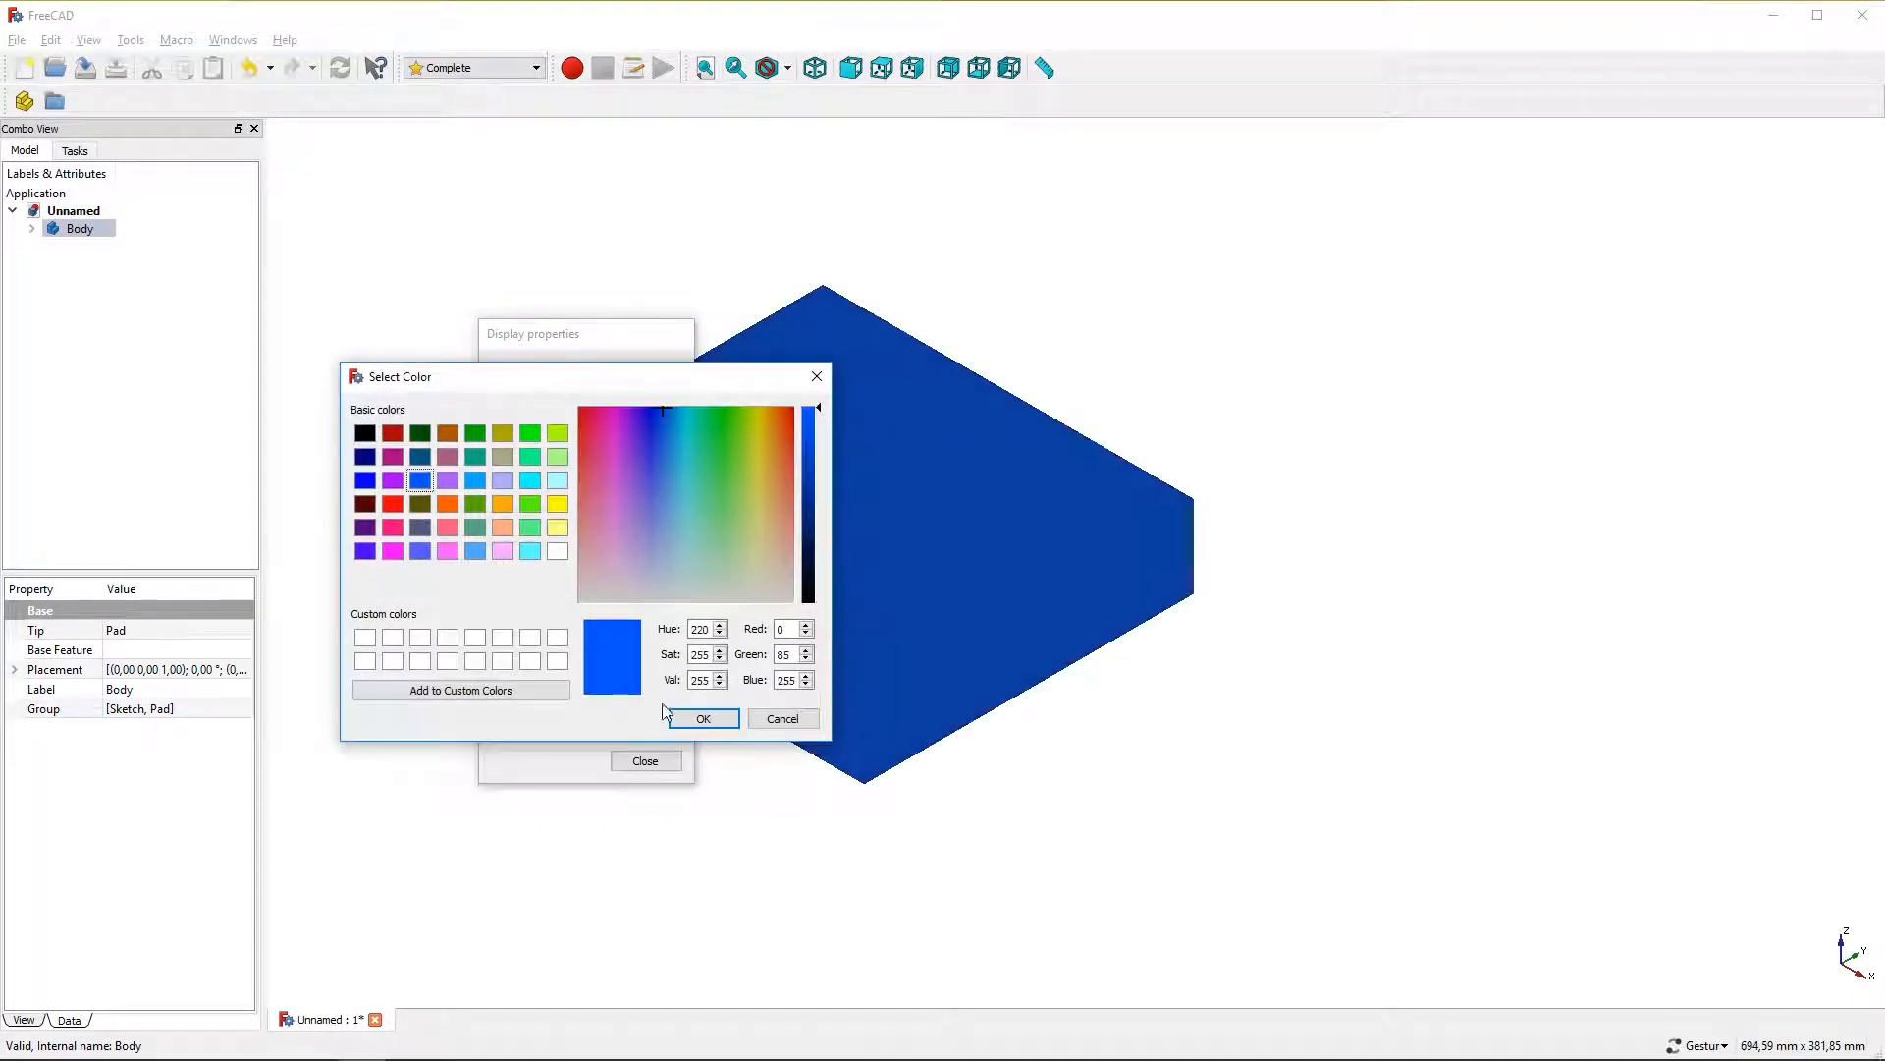
click(700, 717)
click(645, 762)
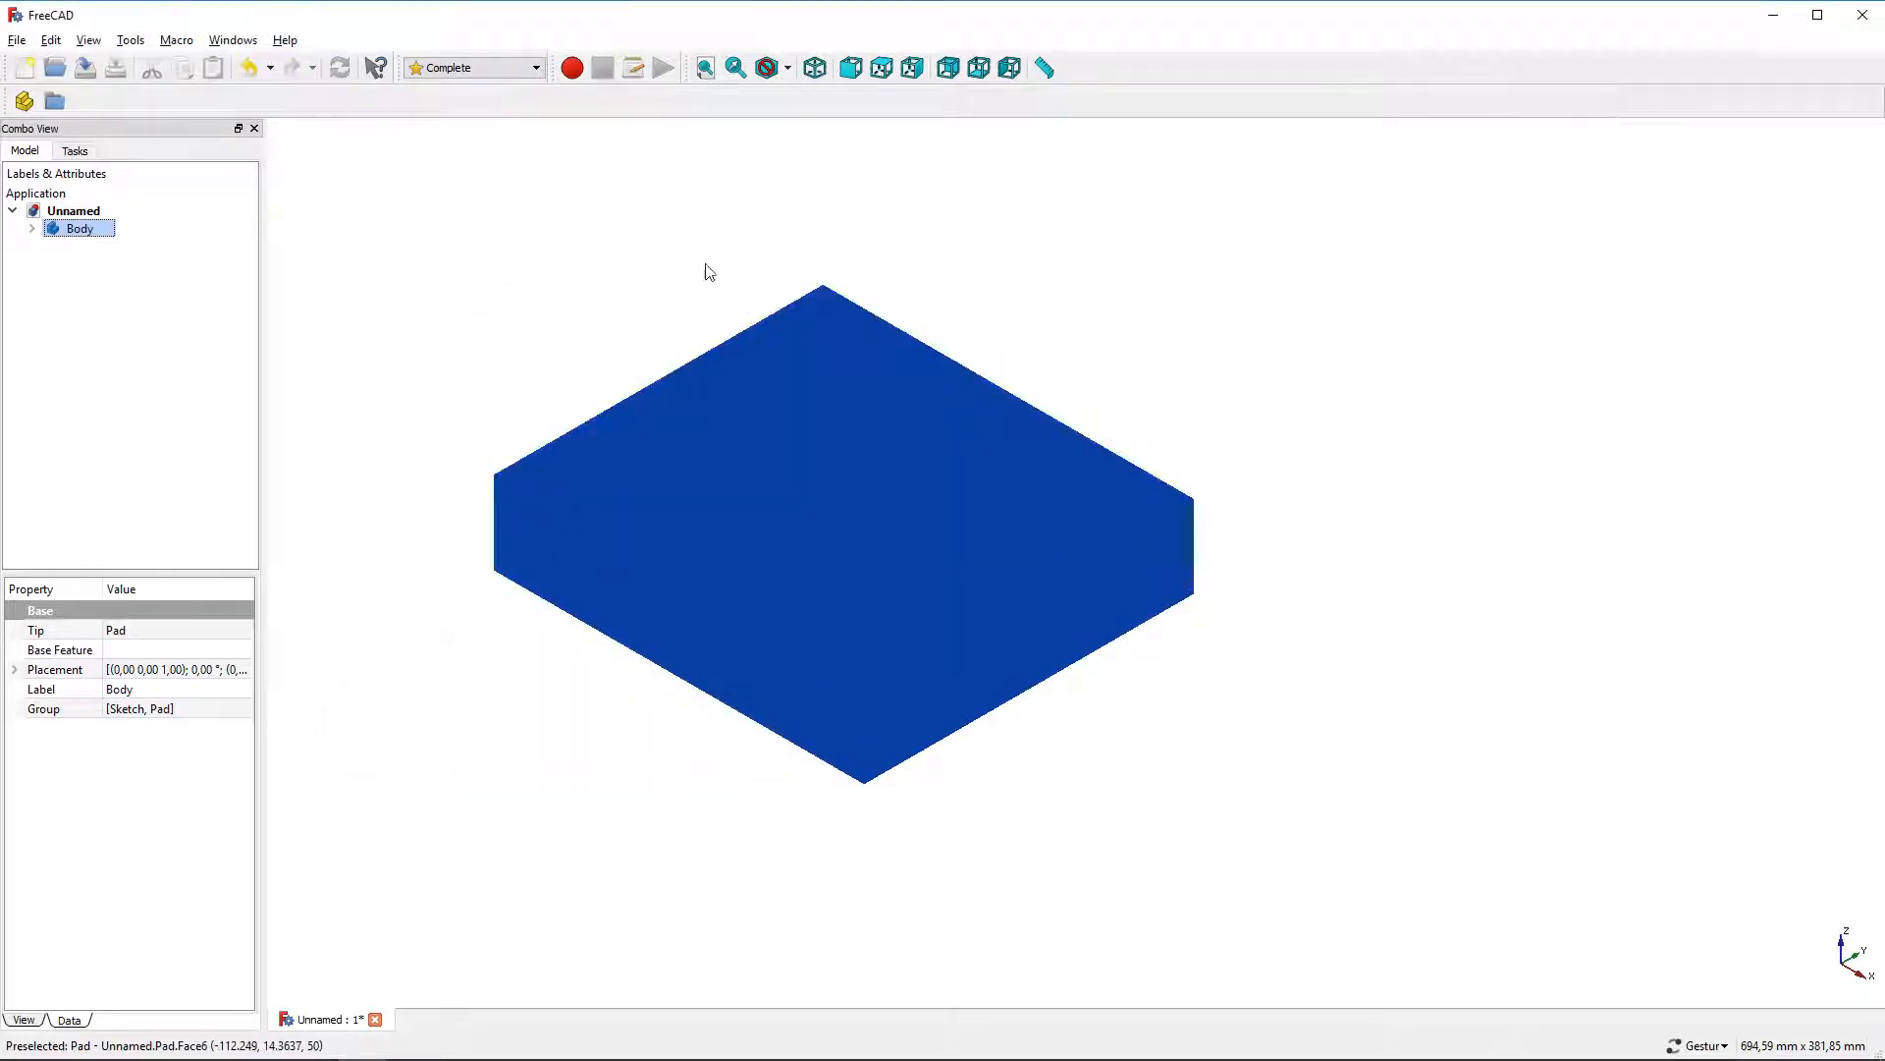
Switch the view's draw style to Flat lines
click(788, 68)
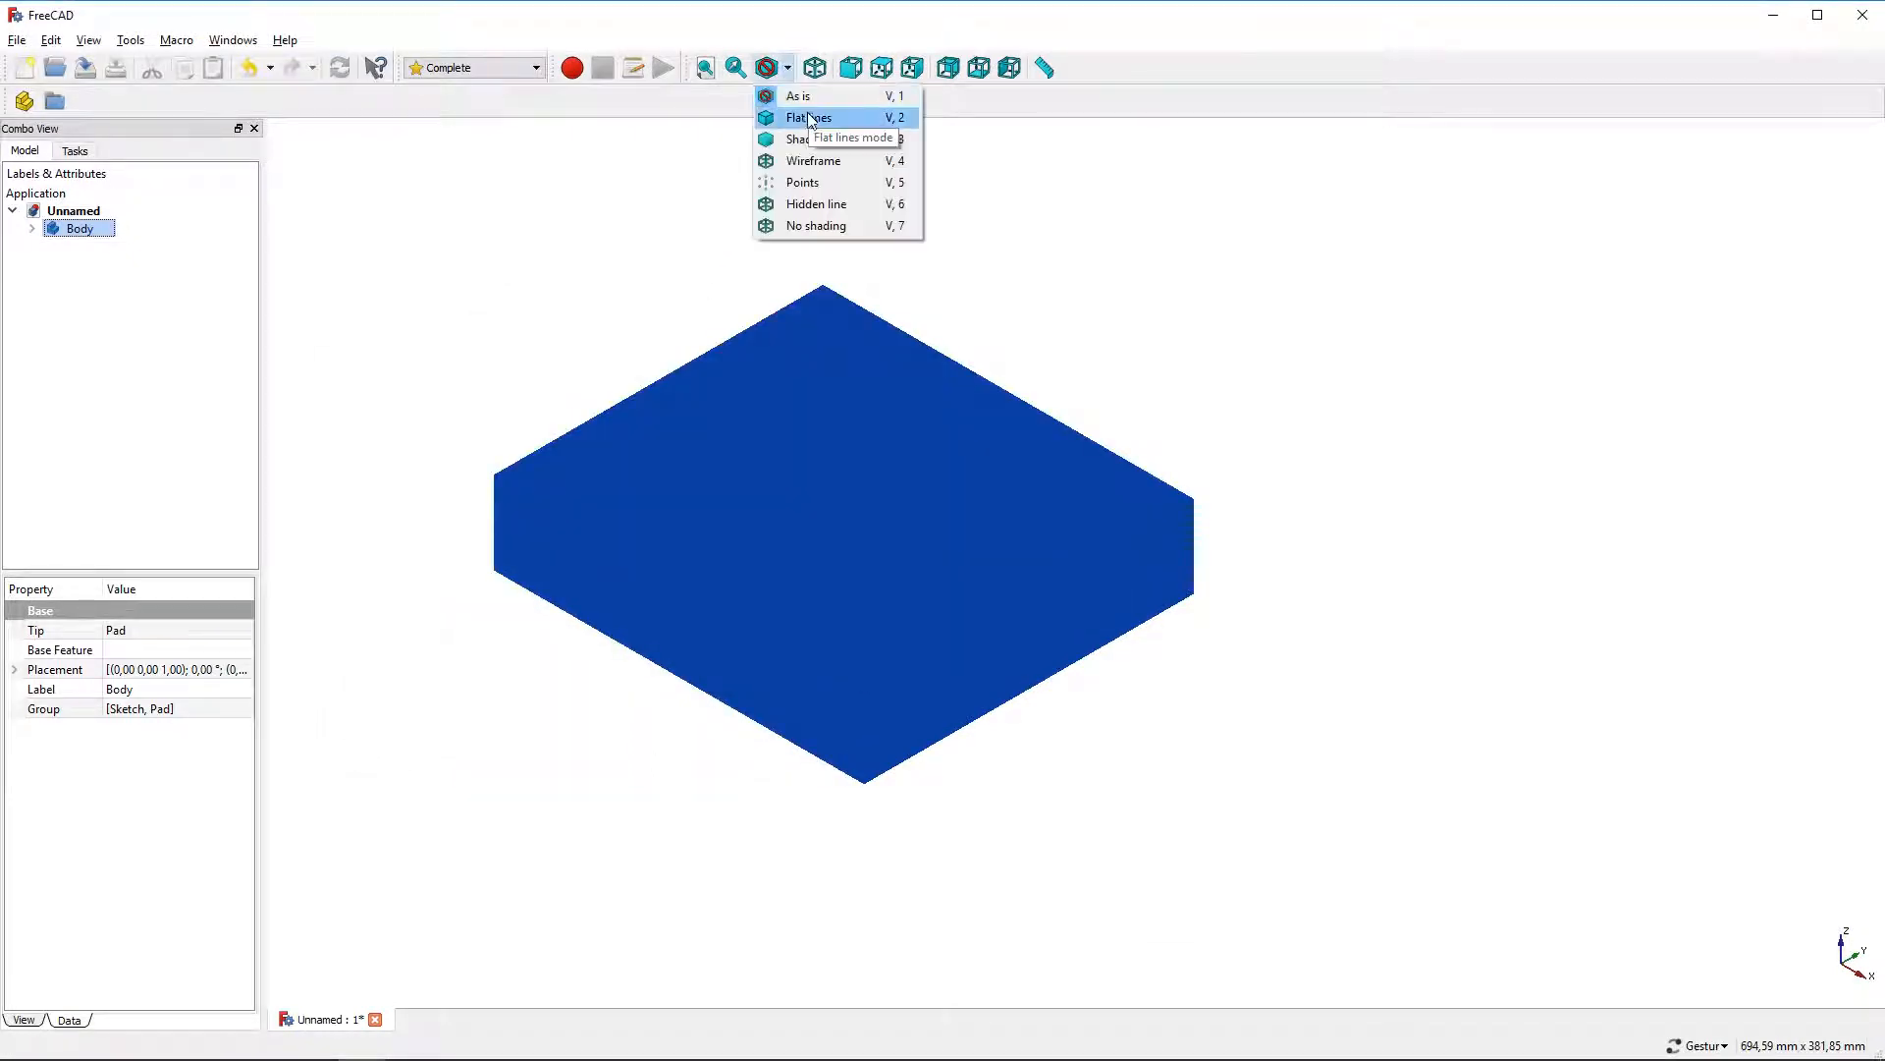
click(811, 119)
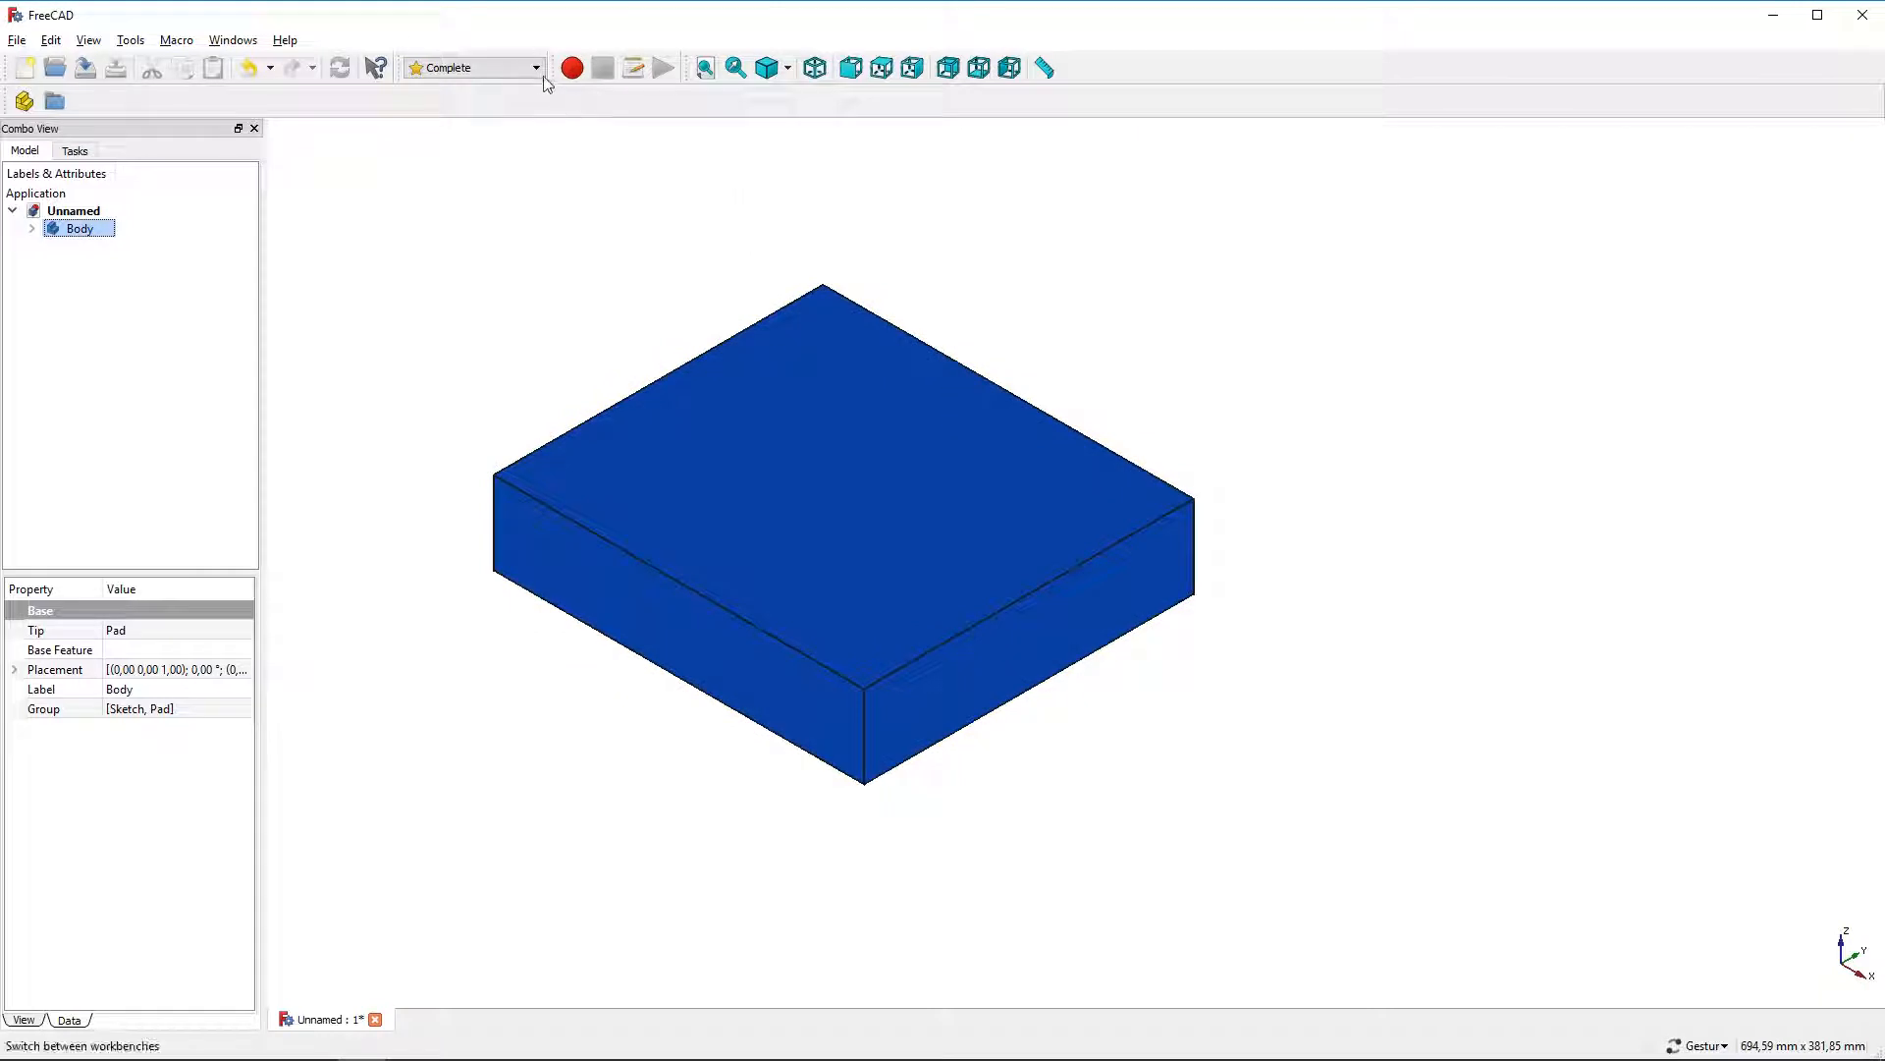
Return to the Part Design workbench and create a new sketch on the block's right side face
click(476, 68)
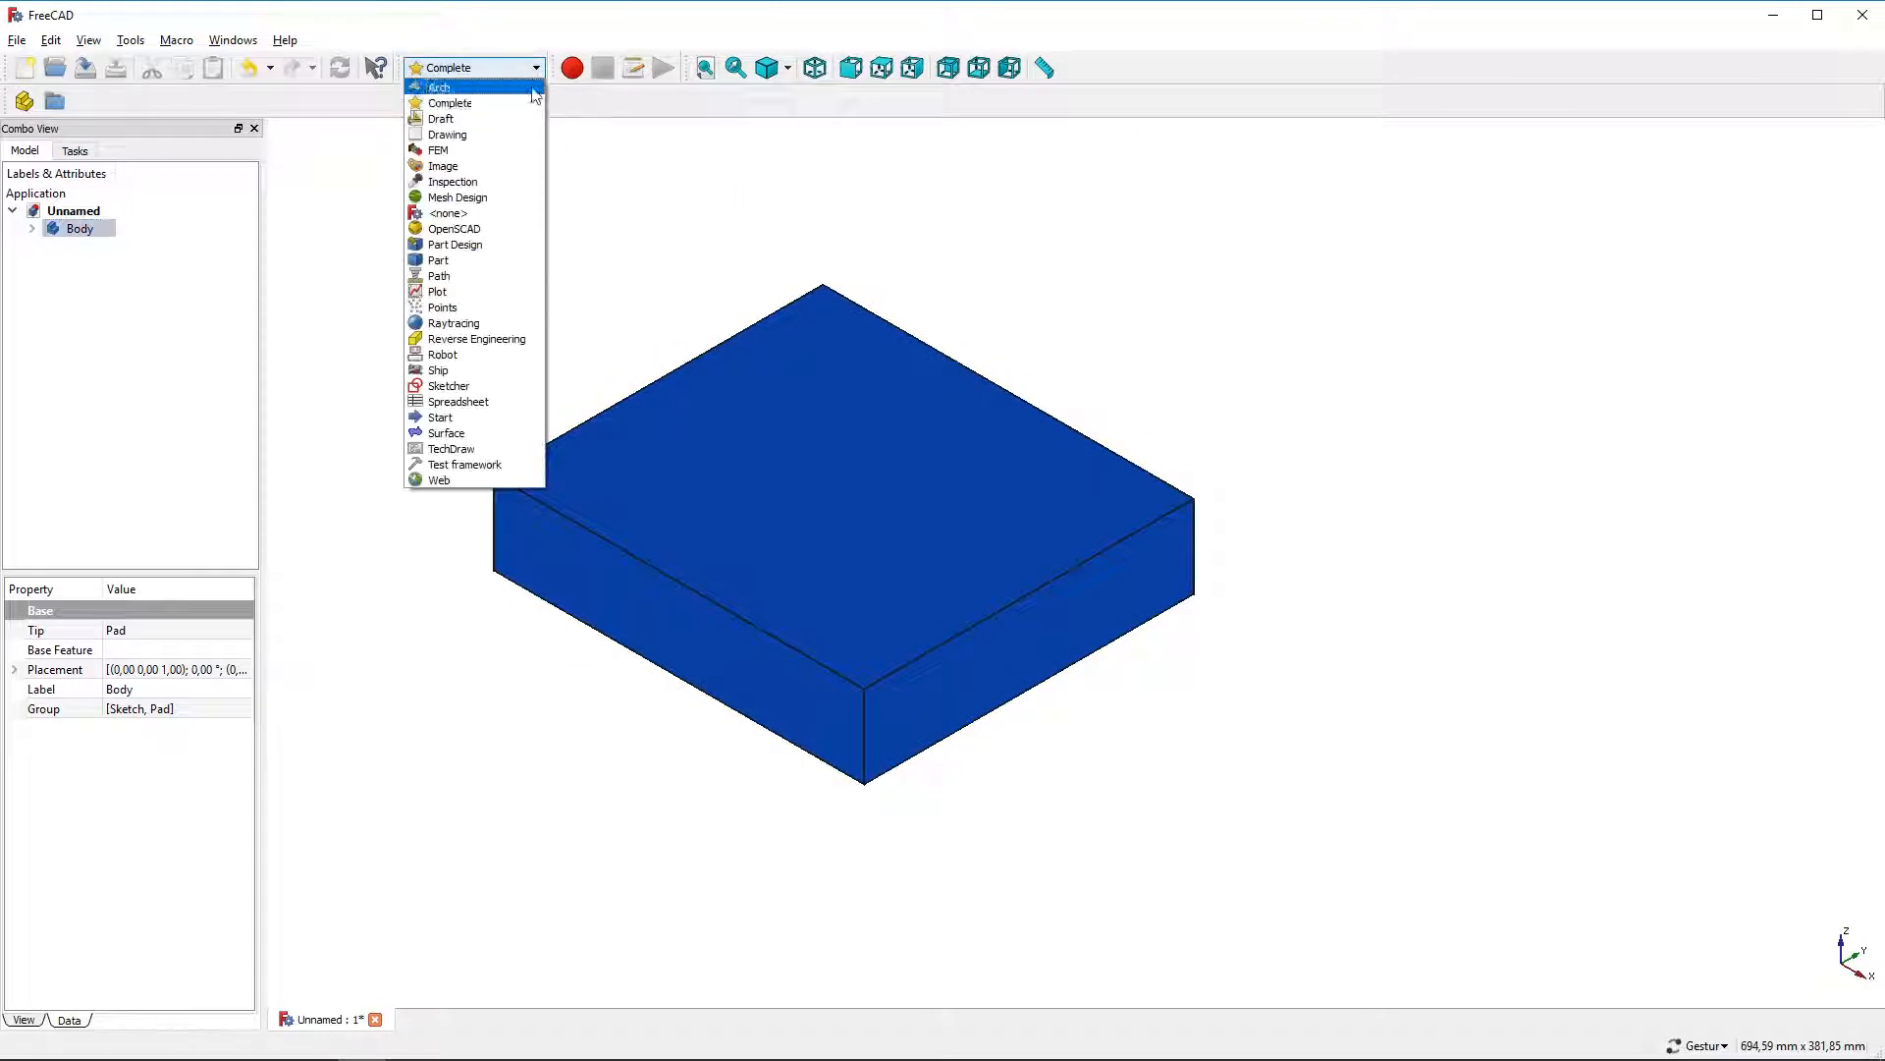
click(503, 244)
click(883, 673)
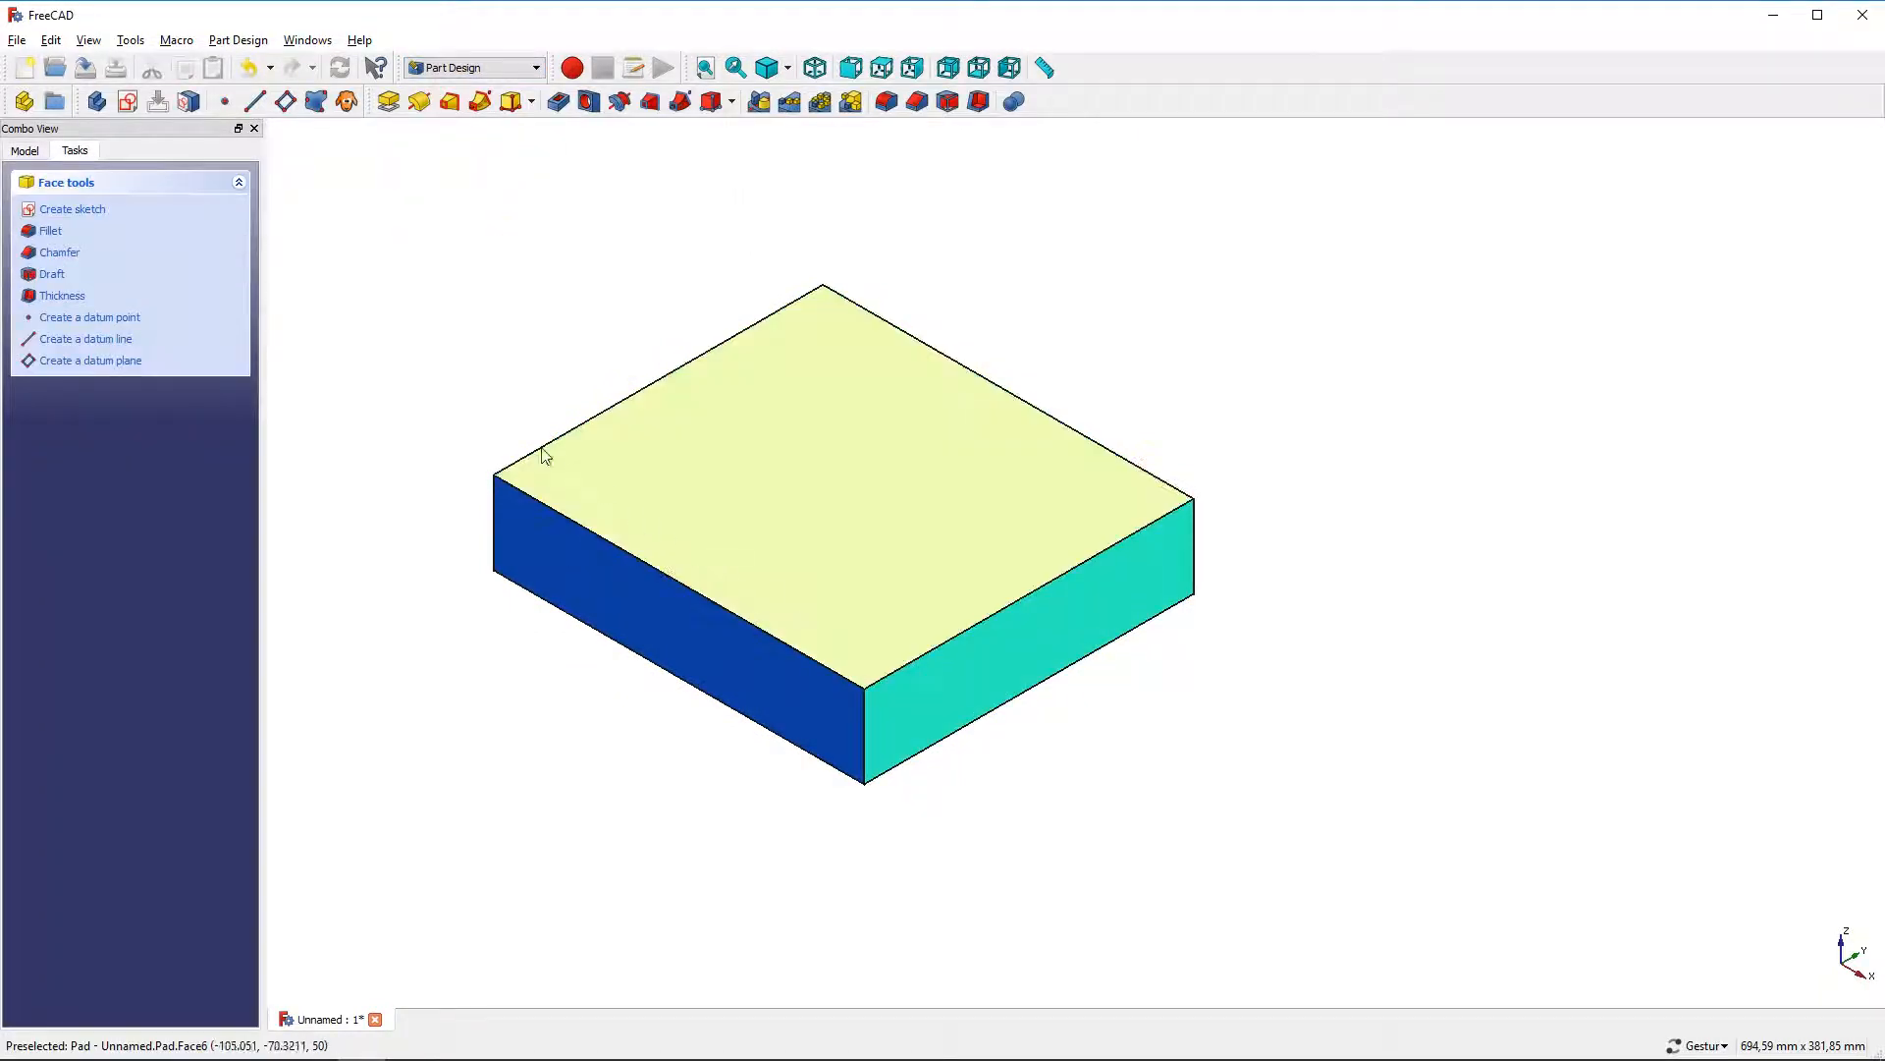
click(118, 209)
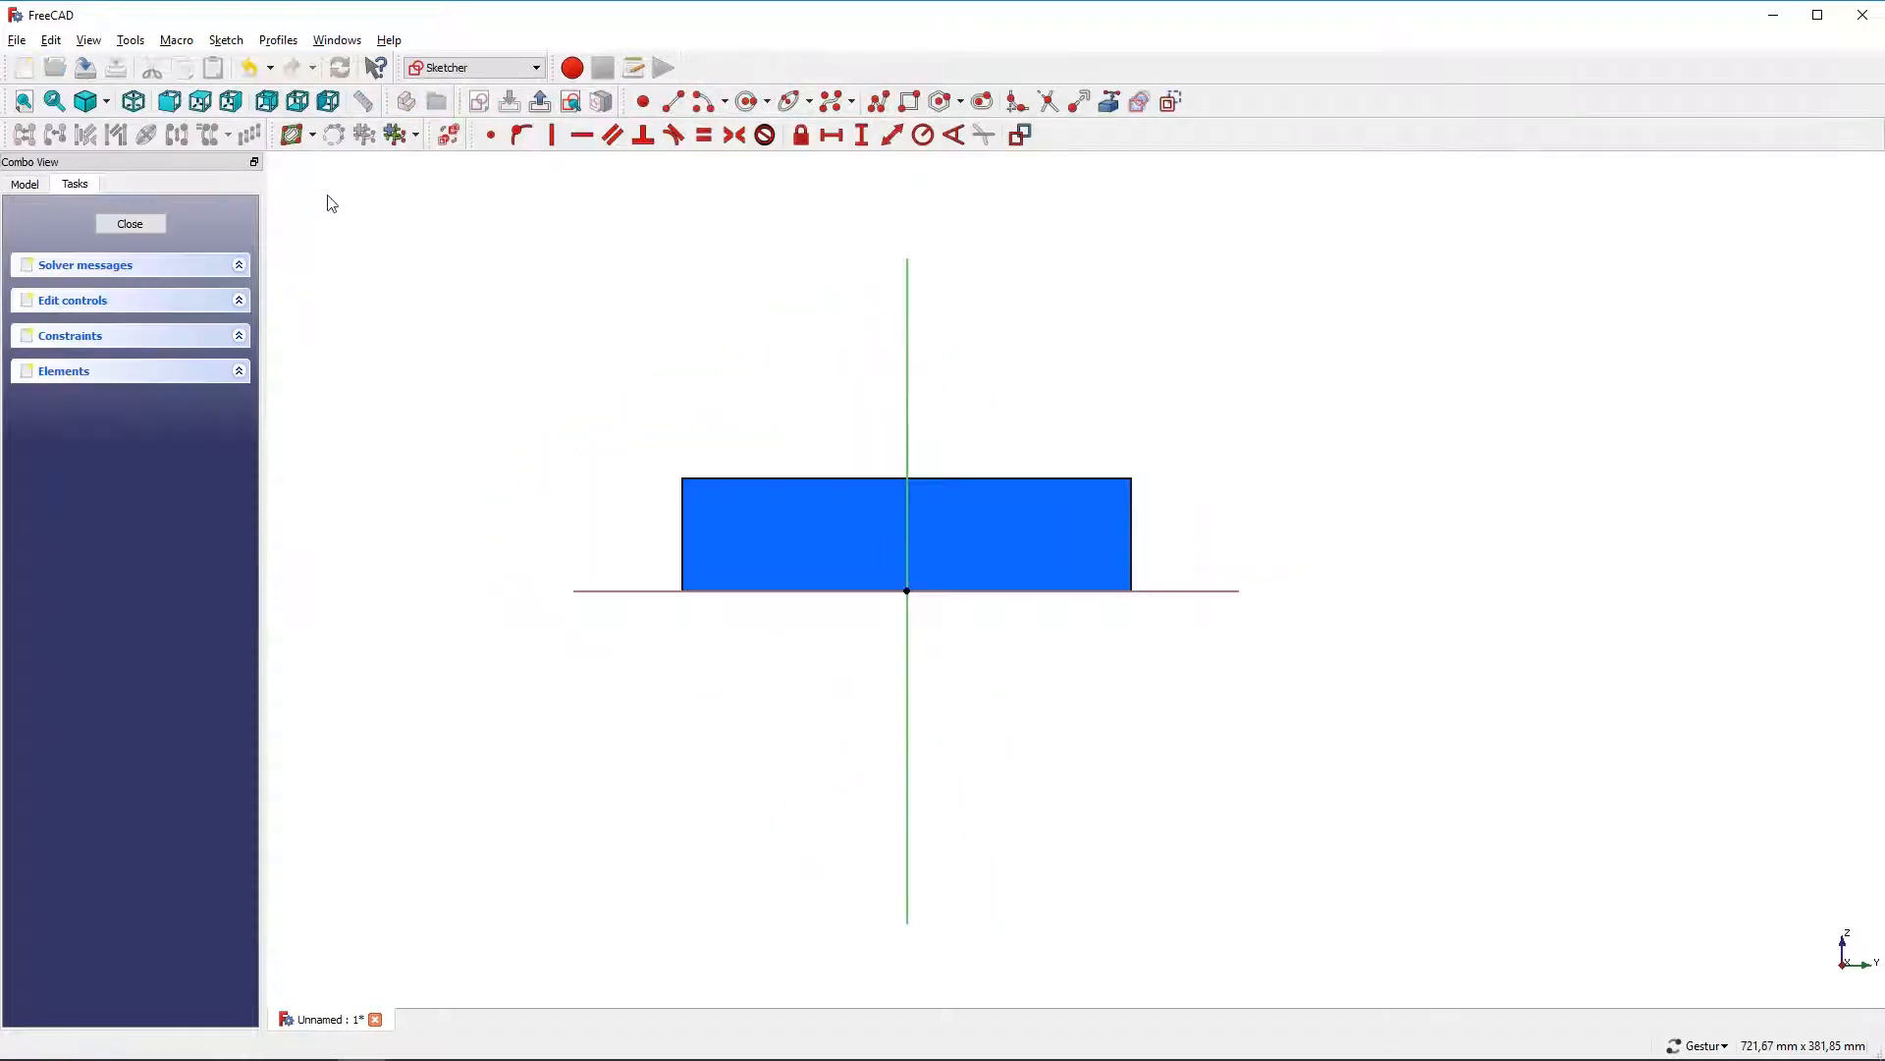
Draw an L-shaped polyline rising beside the block's left end and running about 203 mm over its top
click(879, 104)
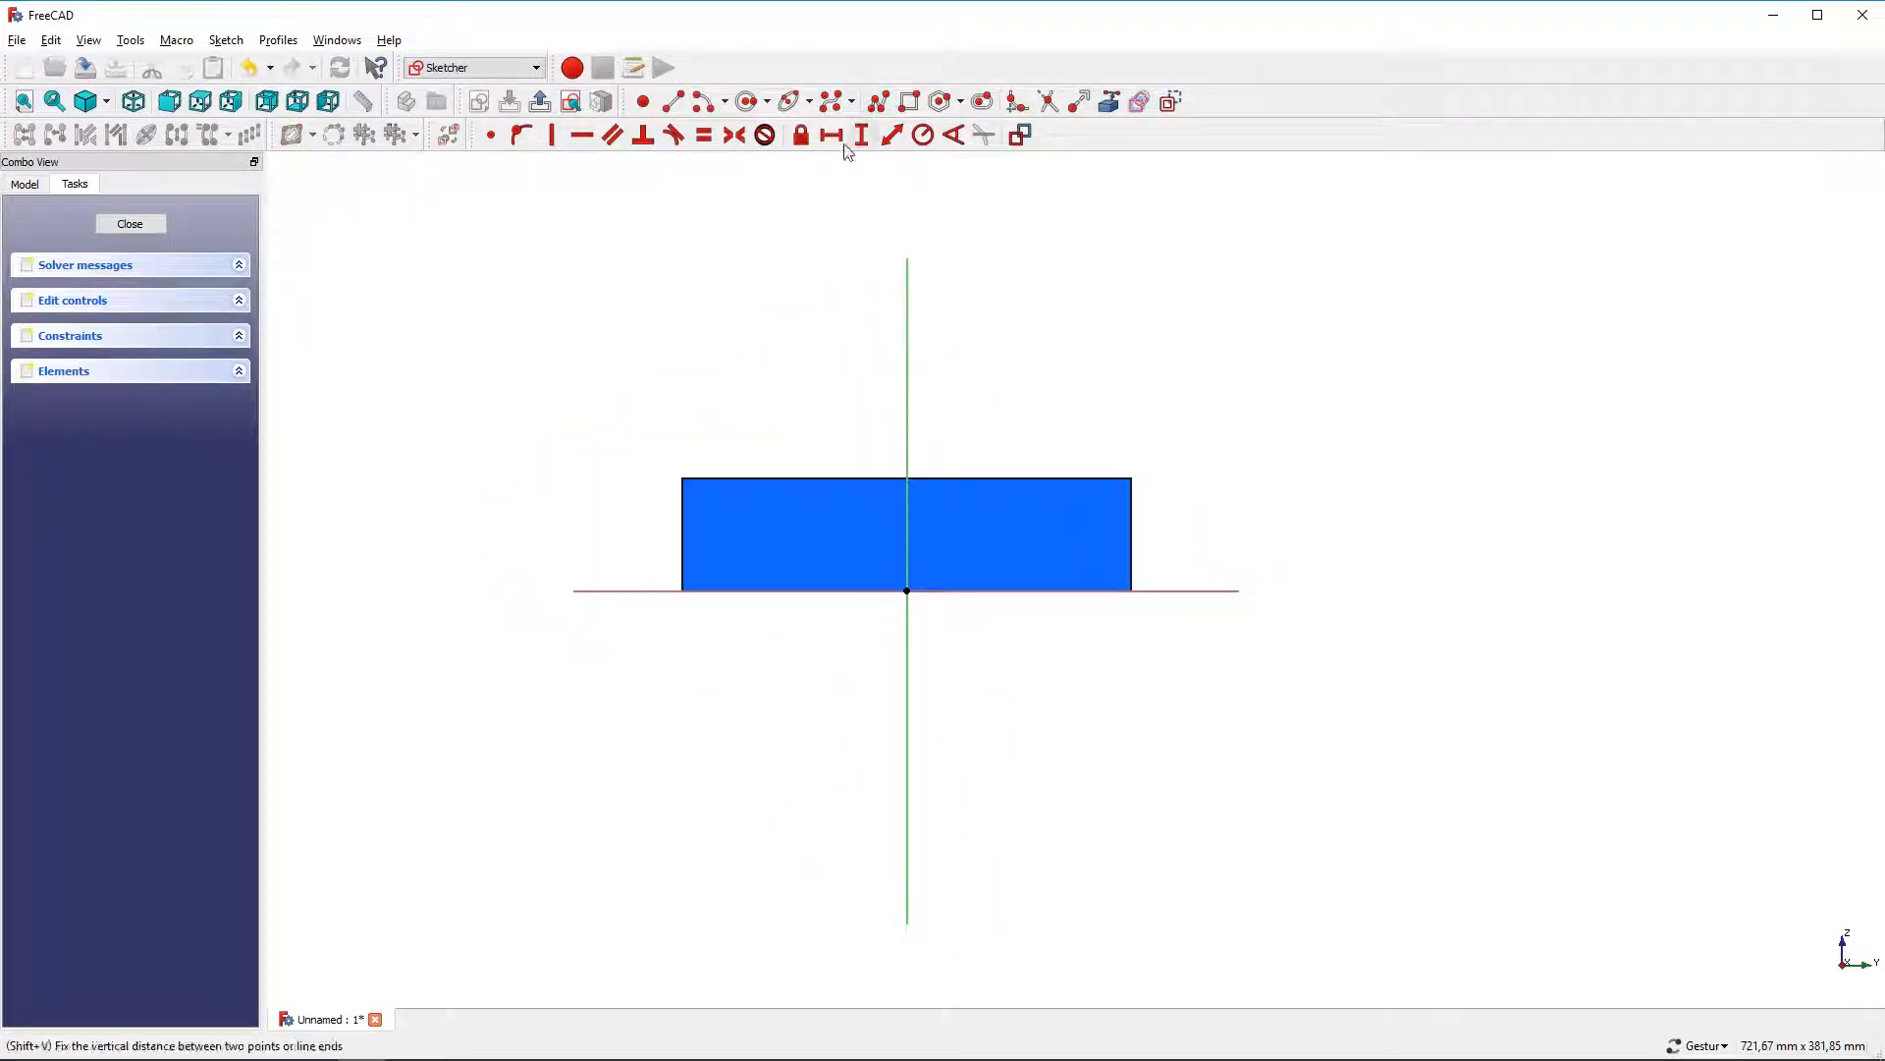
click(653, 553)
click(653, 445)
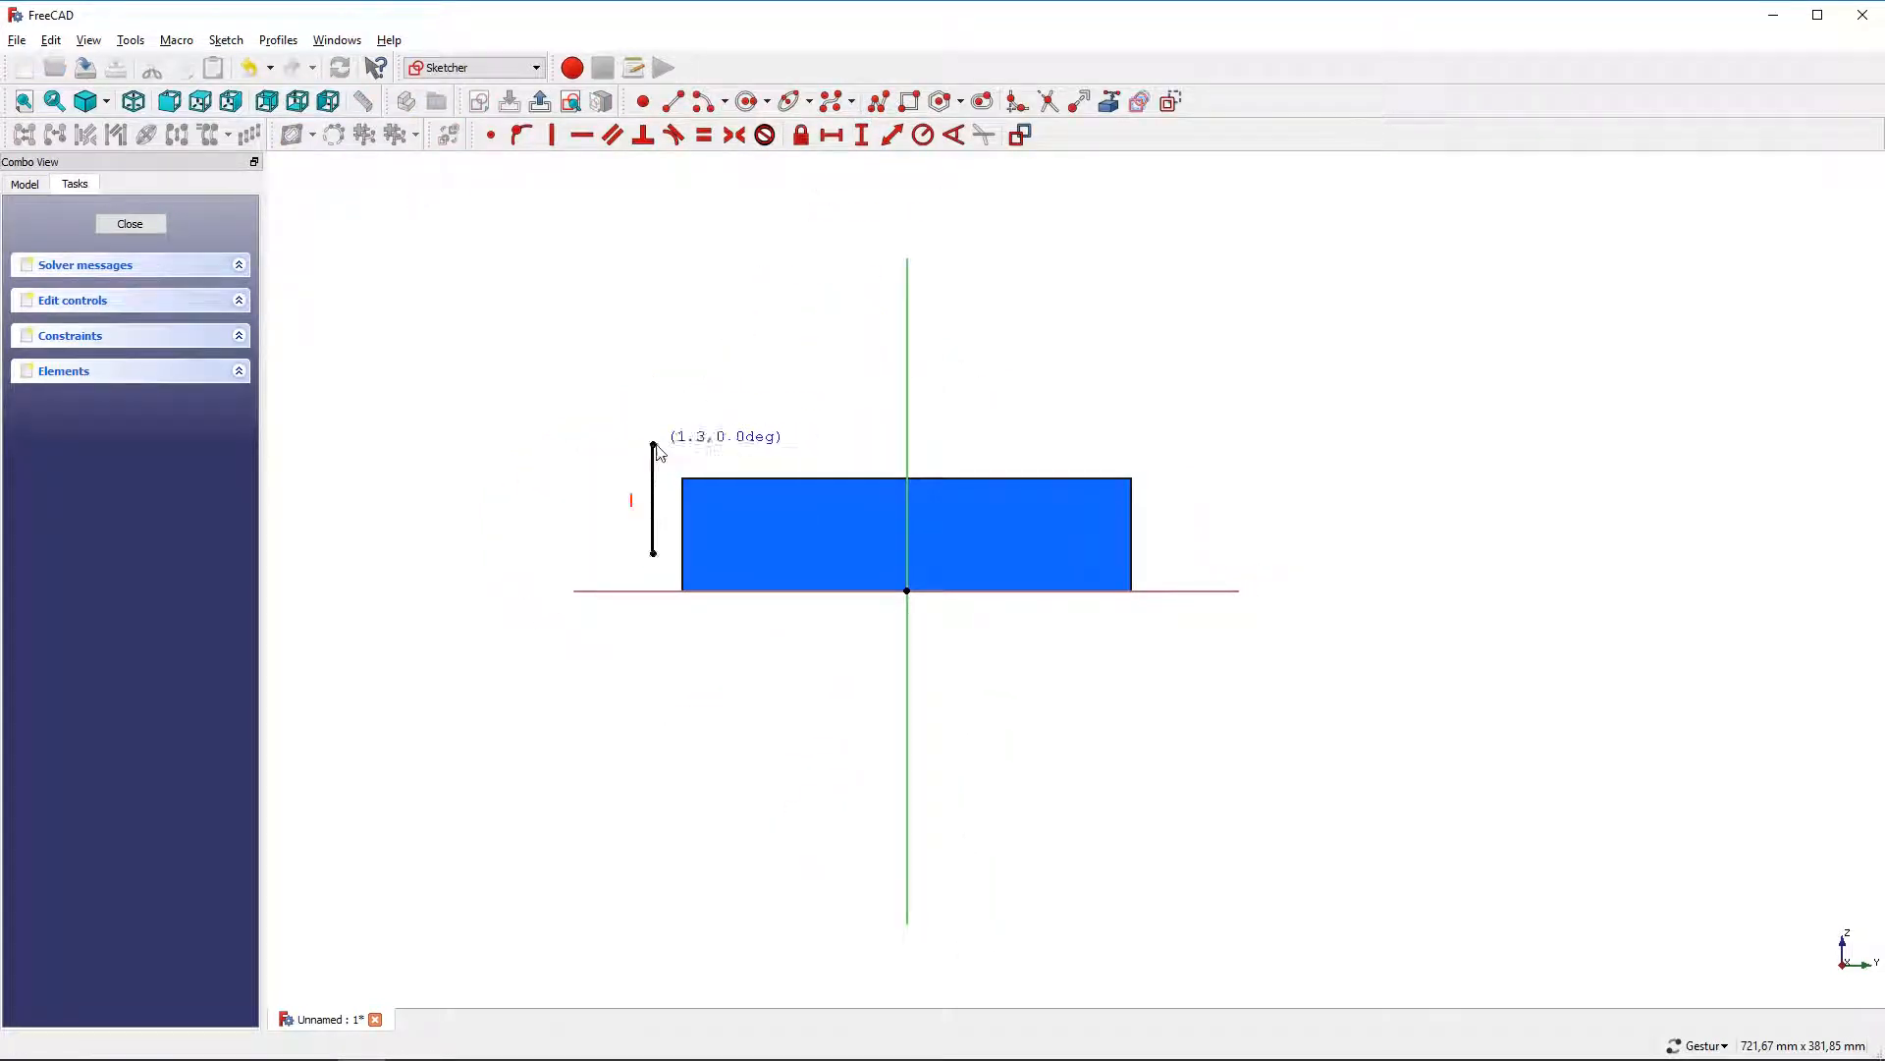
click(1126, 445)
right_click(1126, 430)
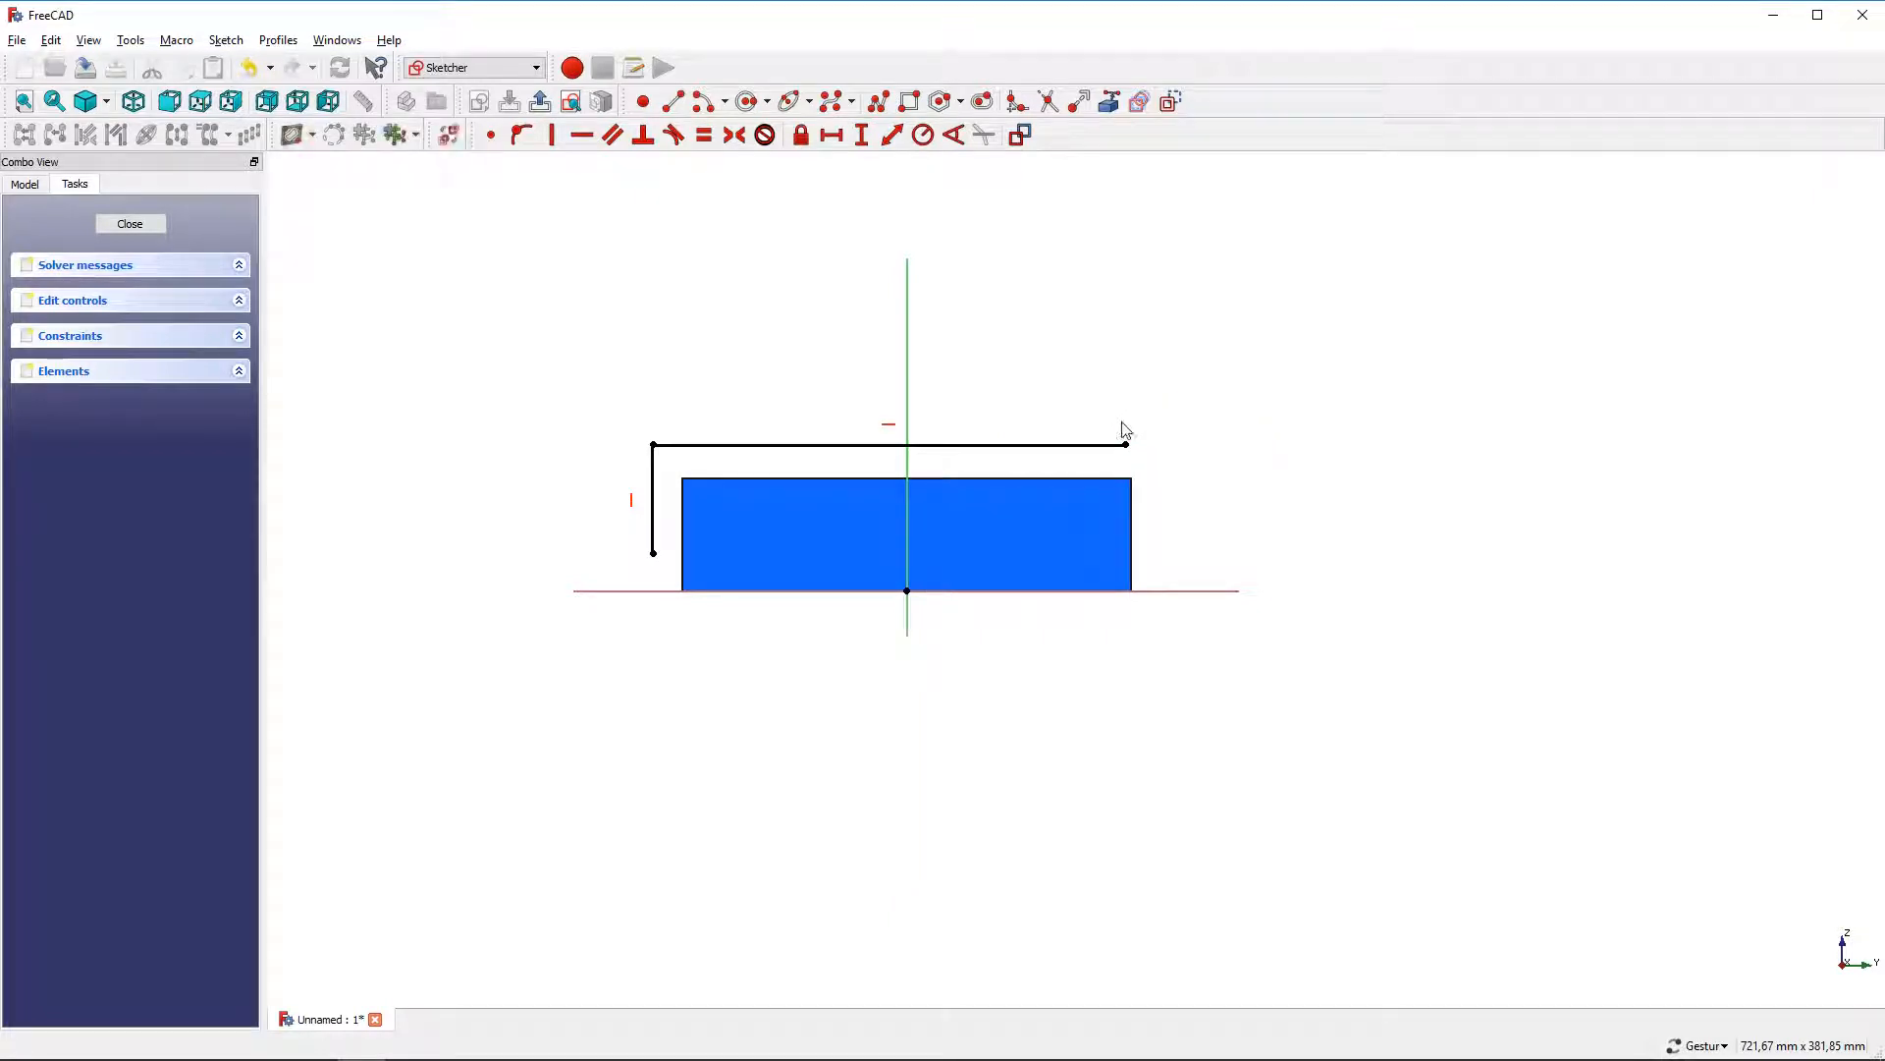
Constrain the polyline's top line to a horizontal length of 200 mm
click(1102, 448)
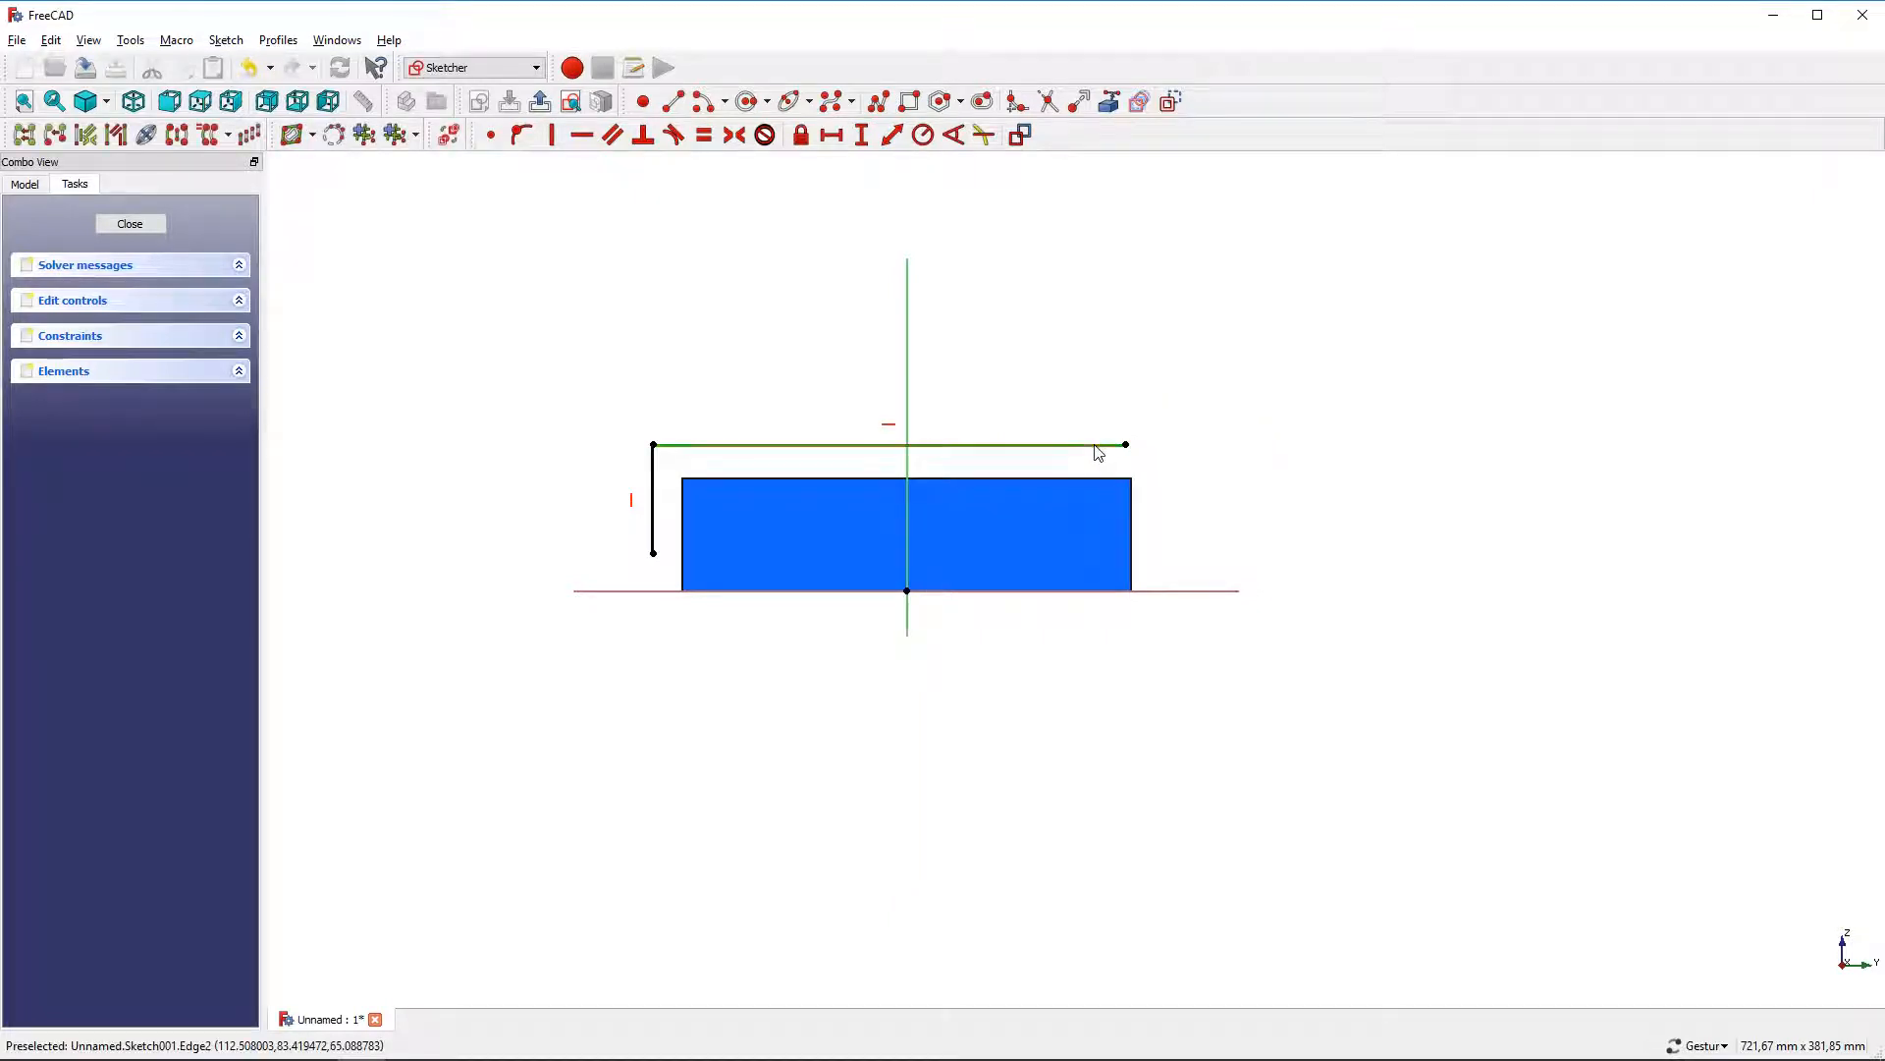
click(831, 134)
text(200mm)
key(Return)
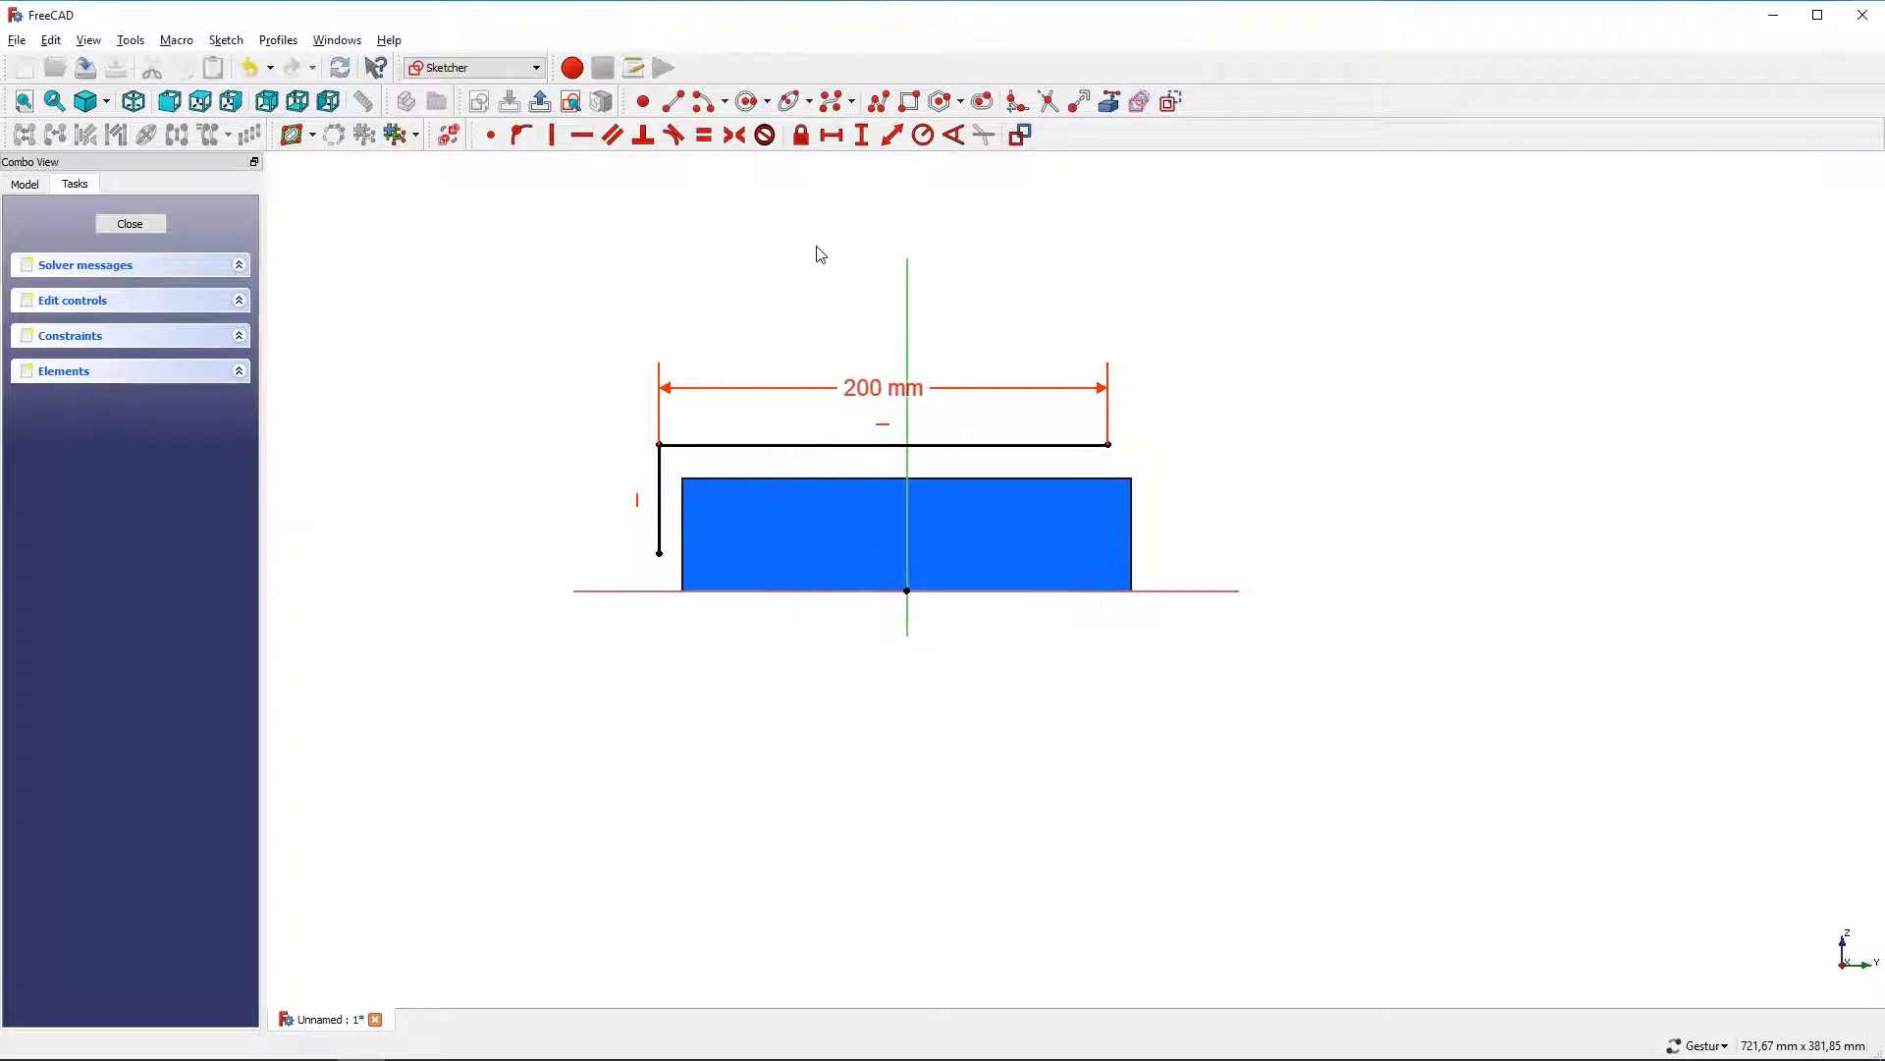
Set the vertical distance from the polyline's lower end to the horizontal axis to 5 mm
click(659, 553)
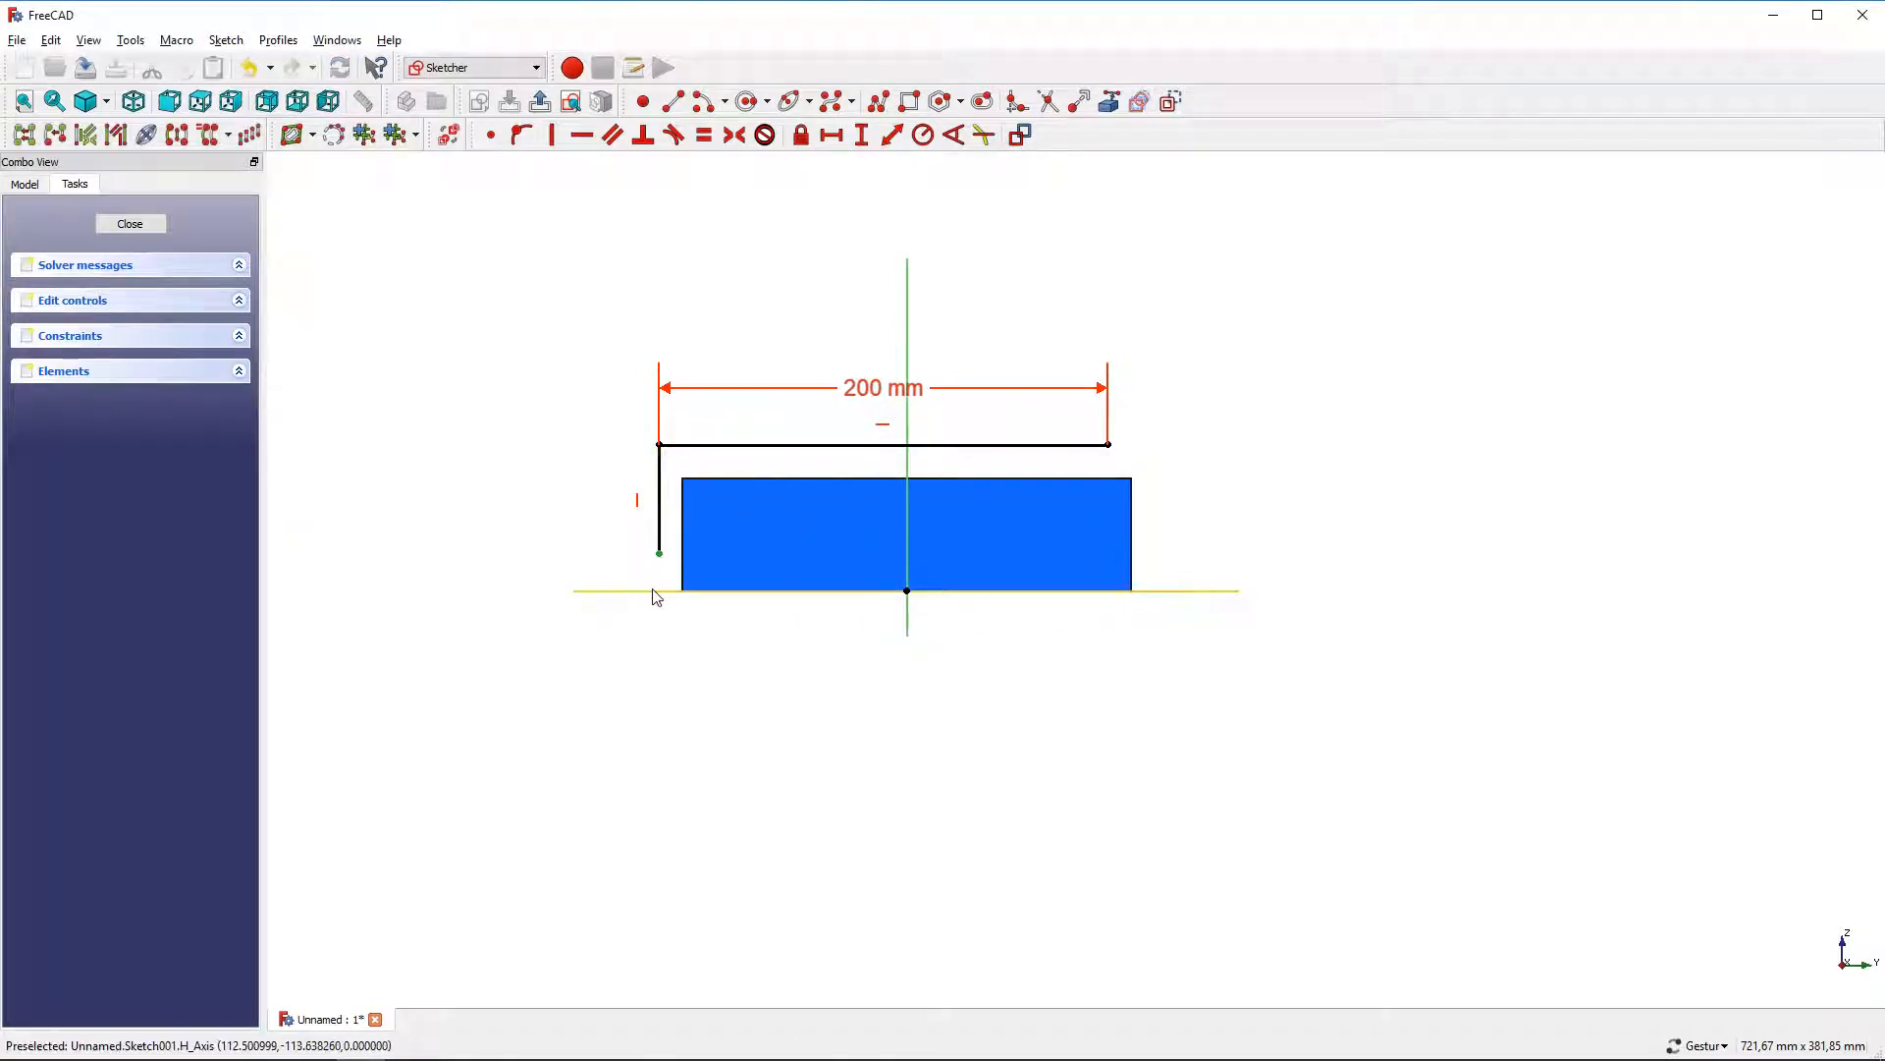
click(655, 590)
click(862, 134)
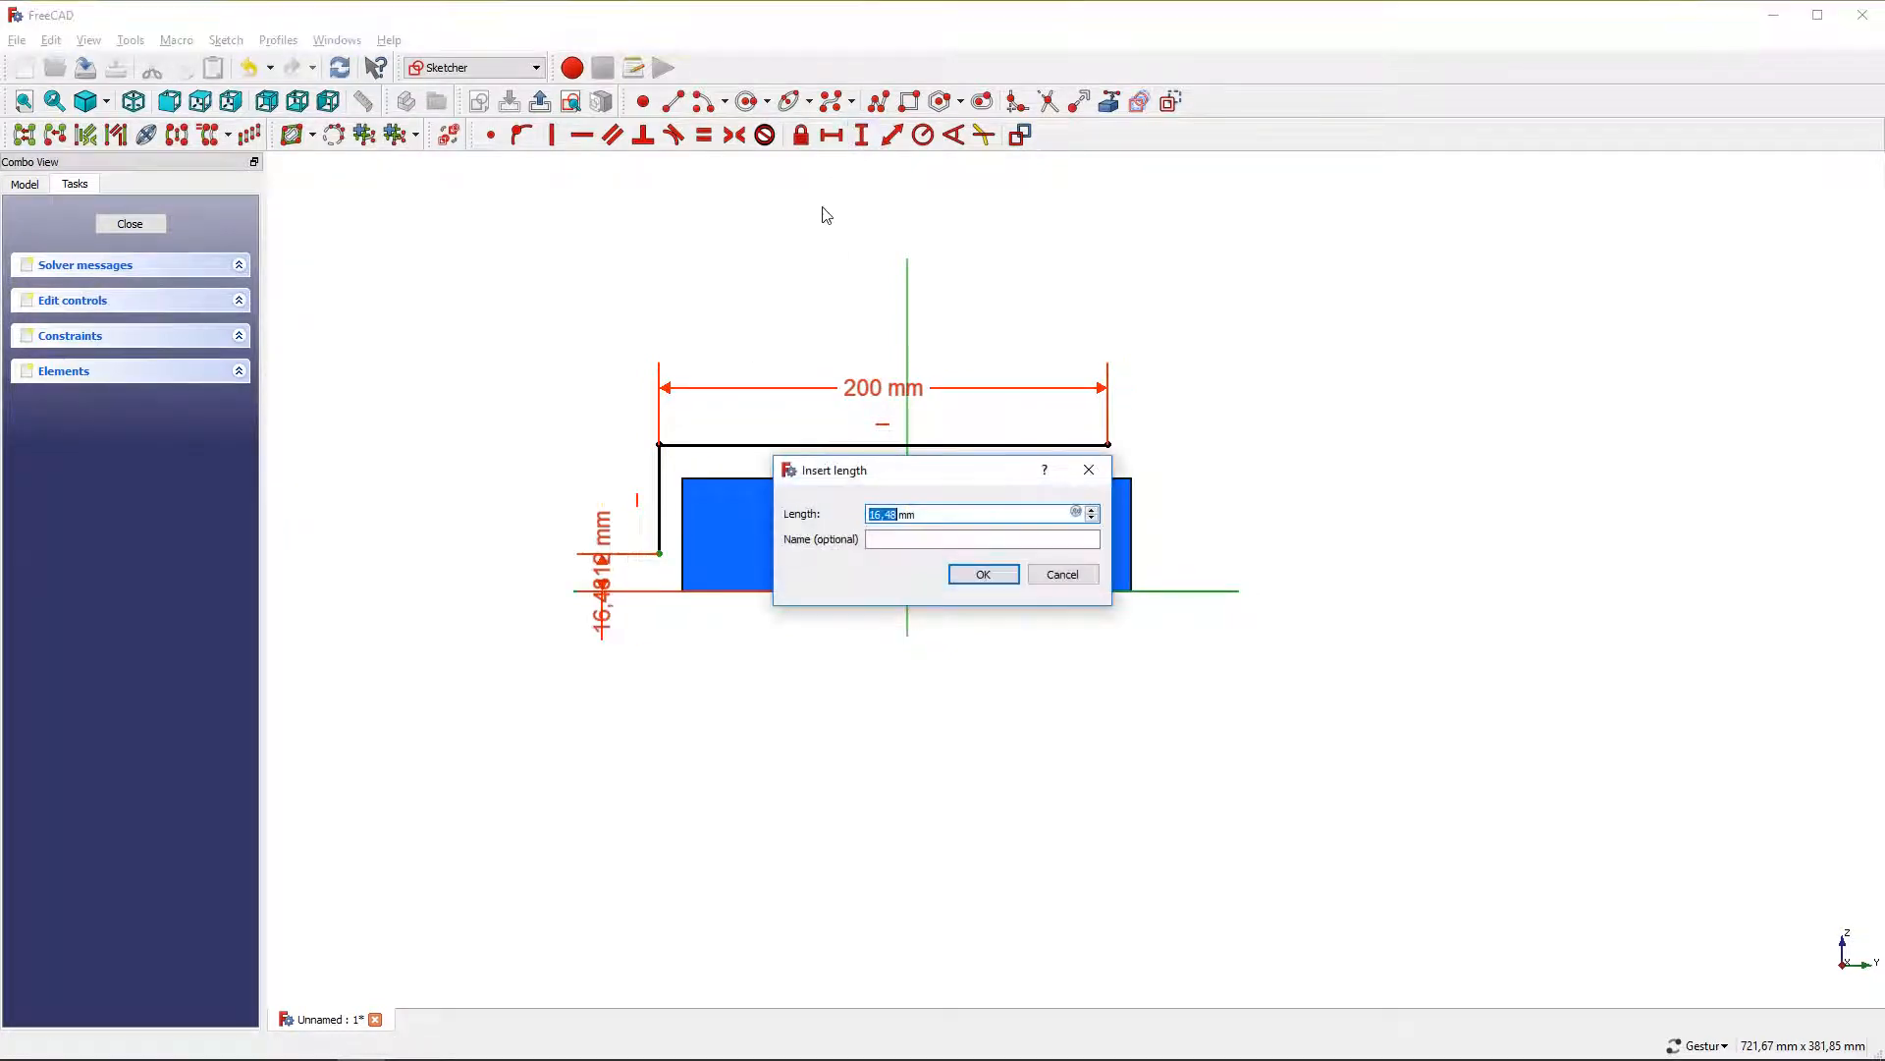
text(5)
key(Return)
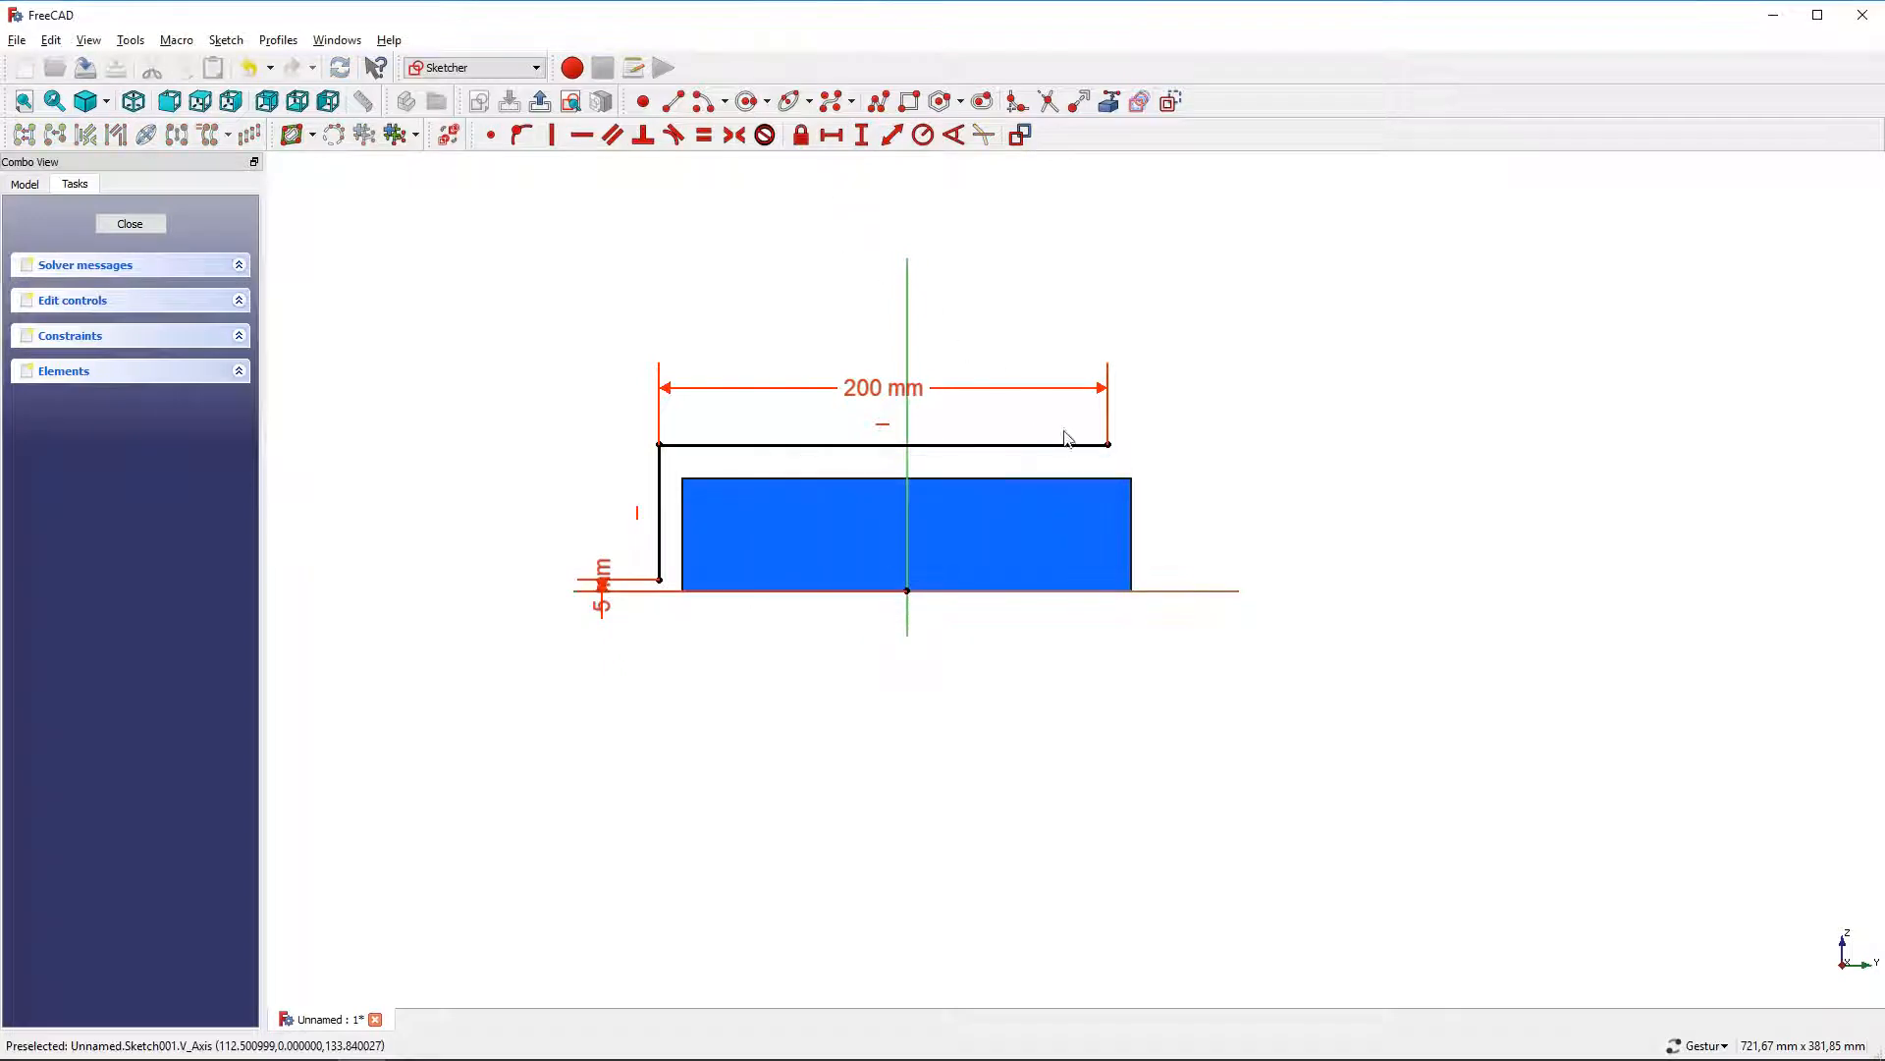
Make the top line's two endpoints symmetric about the vertical axis
click(1108, 445)
click(660, 446)
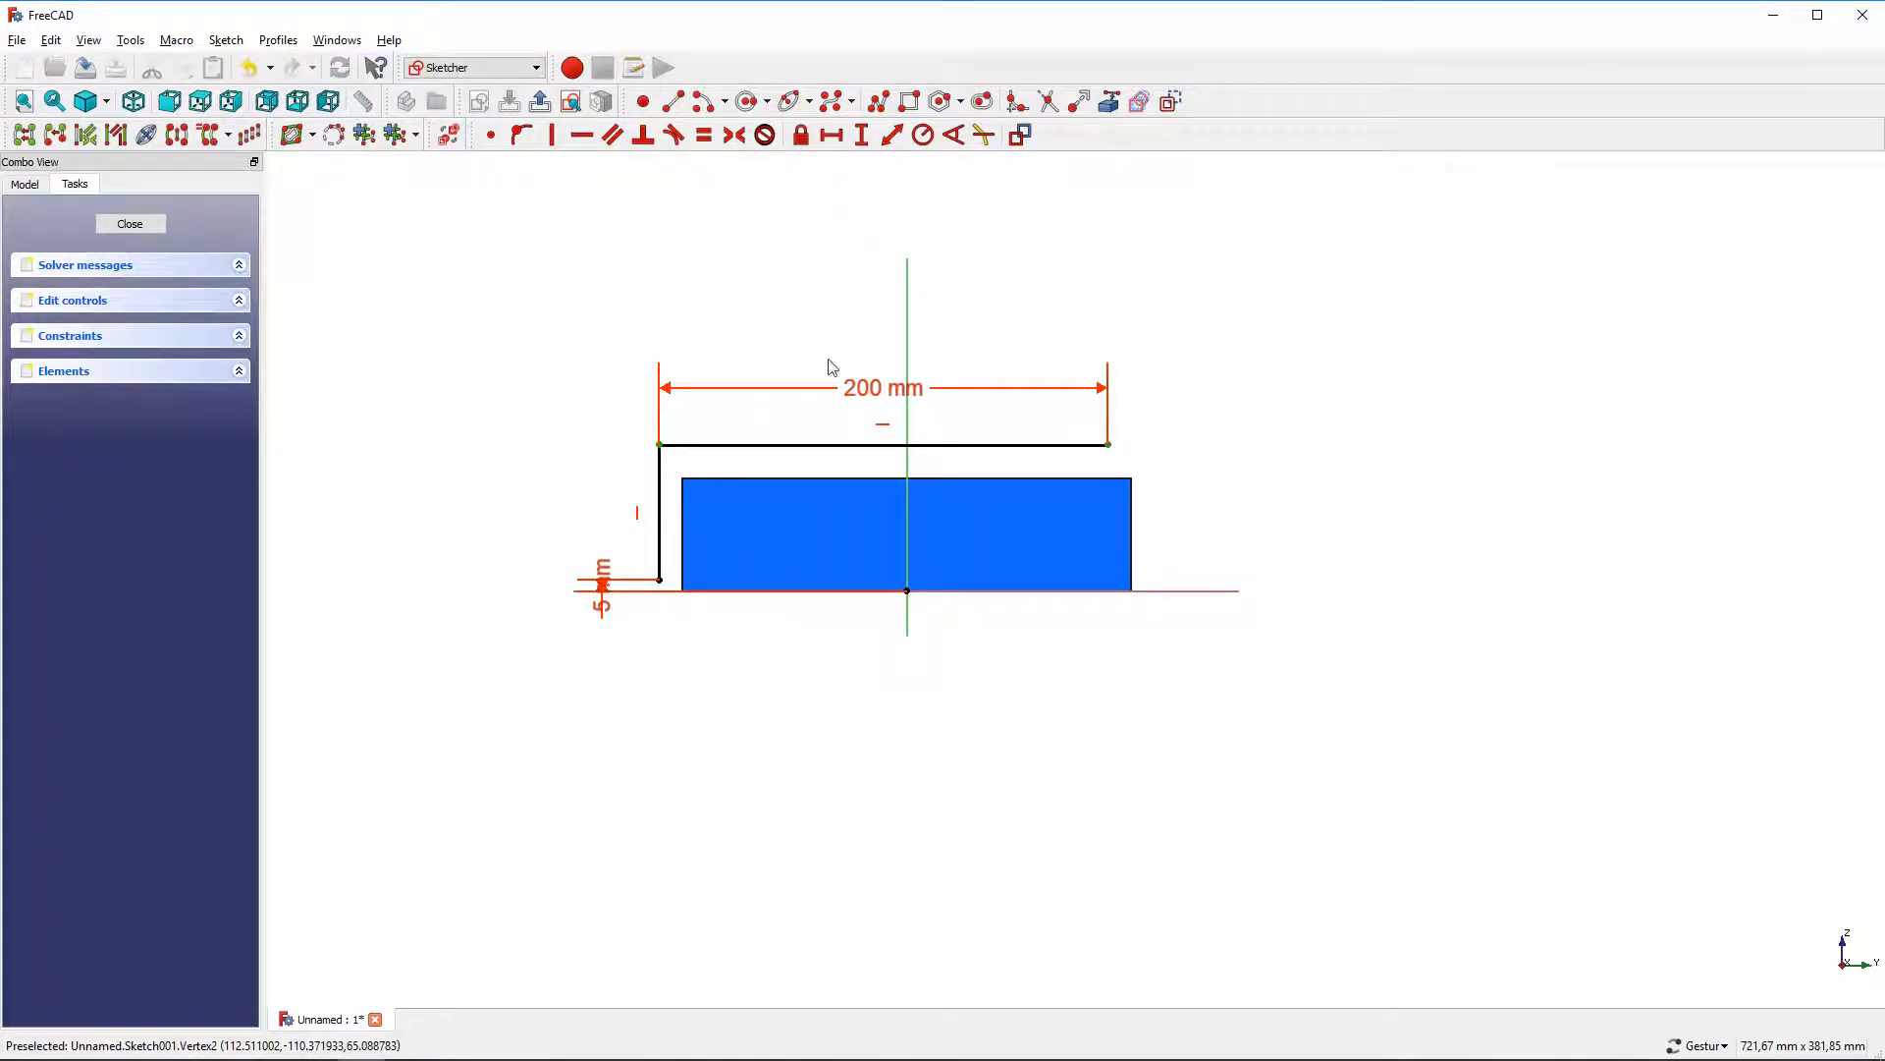
click(908, 307)
click(736, 136)
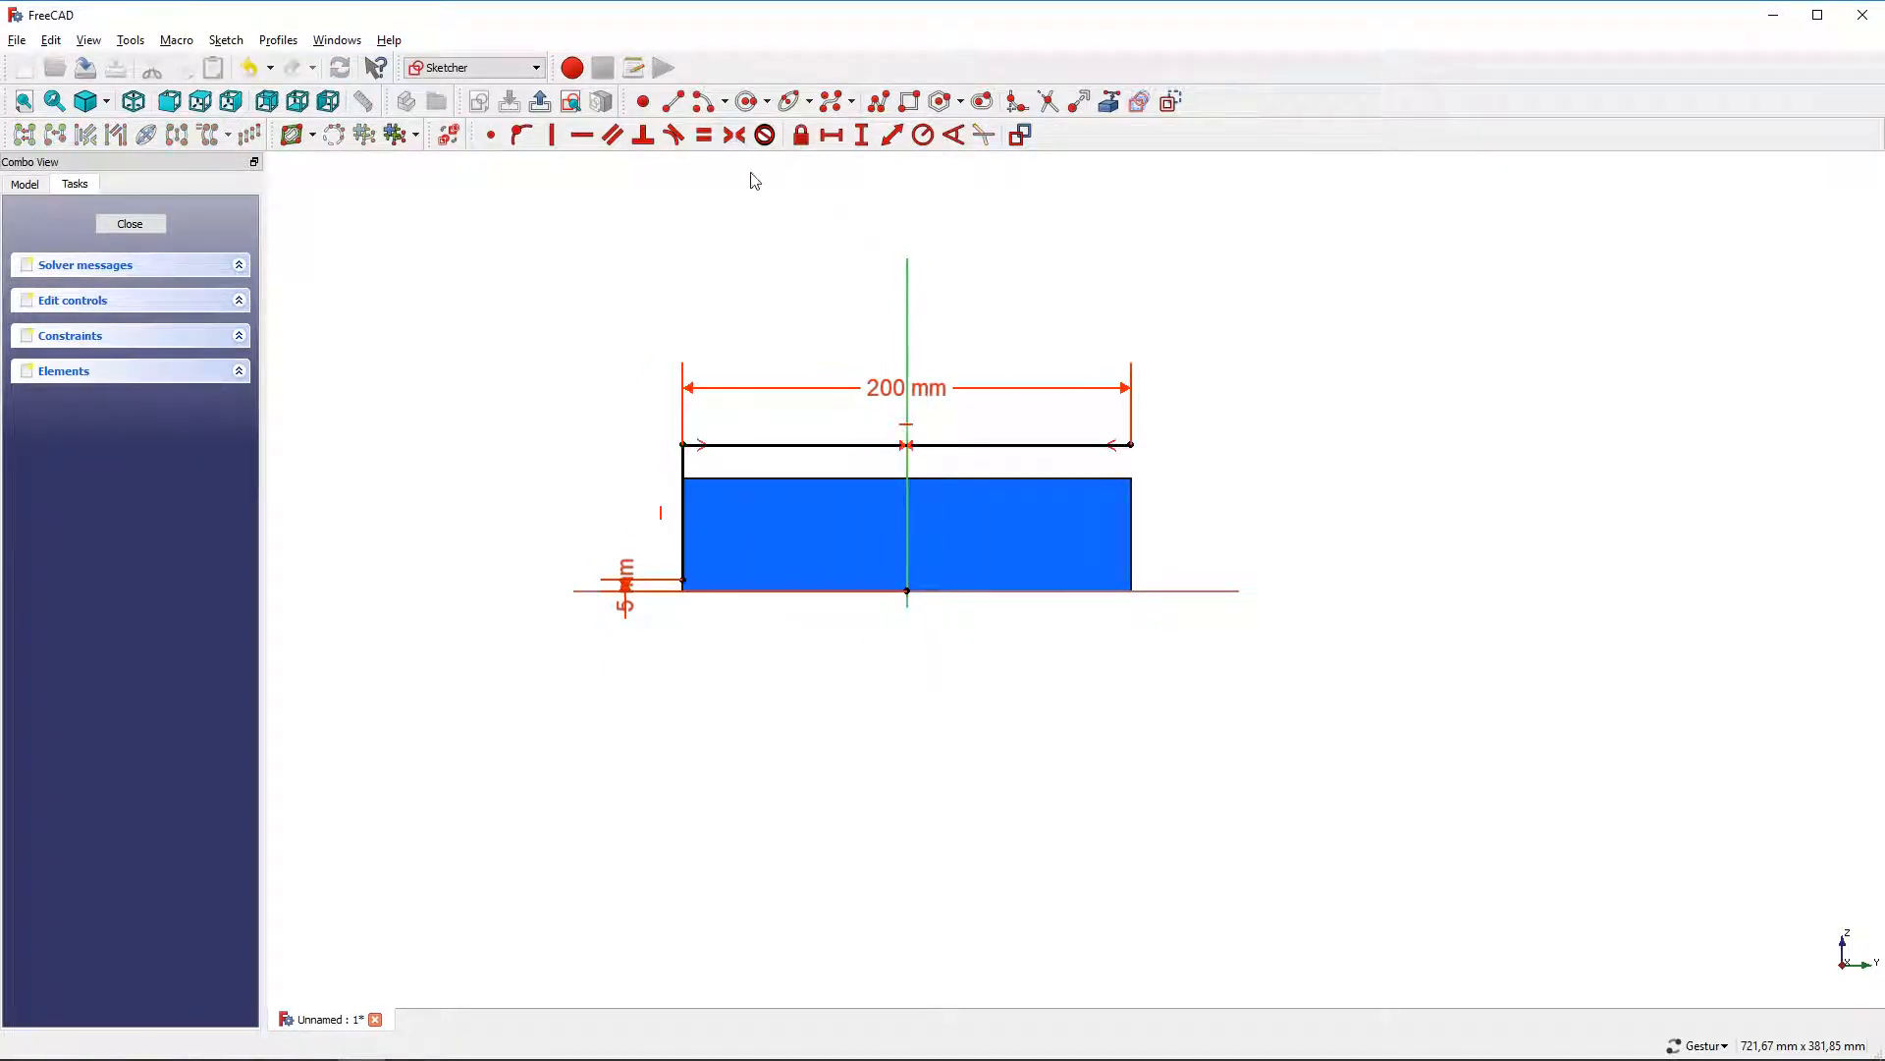
Constrain the top line's right end to a vertical distance of 50 mm
click(1129, 445)
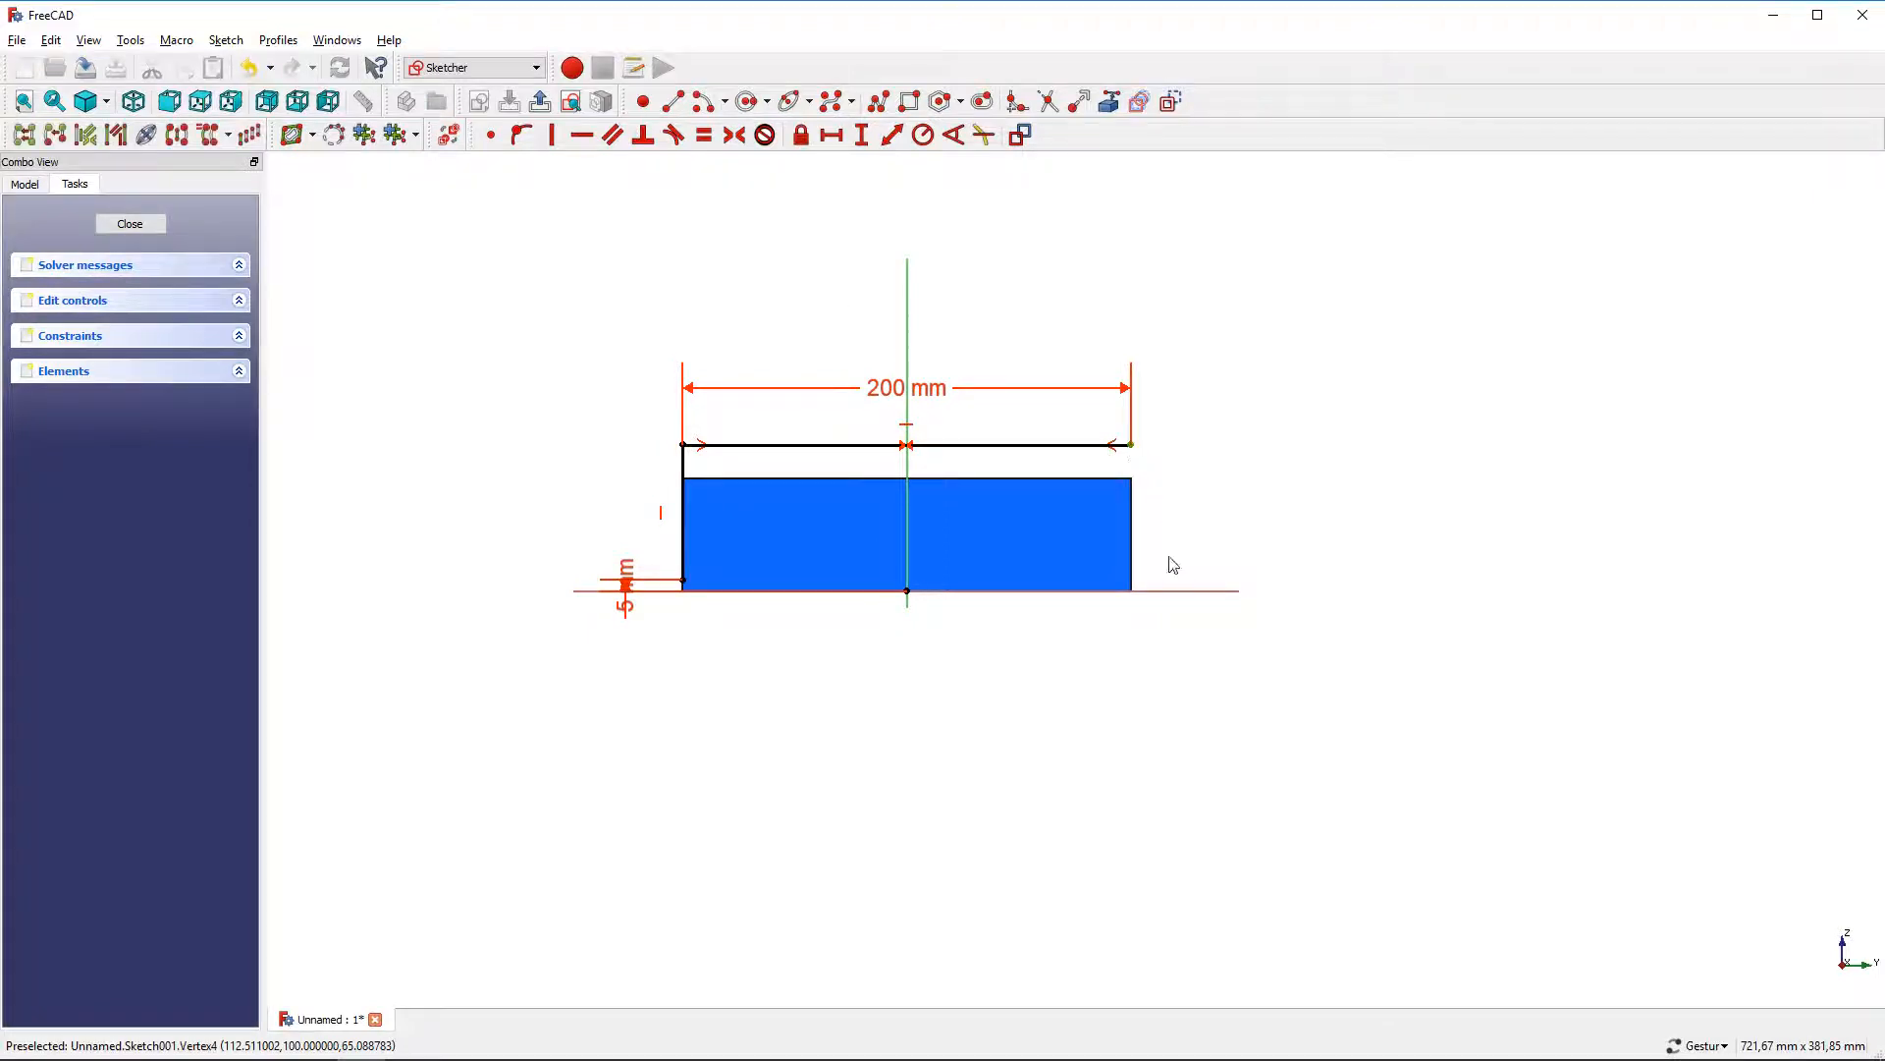
click(862, 134)
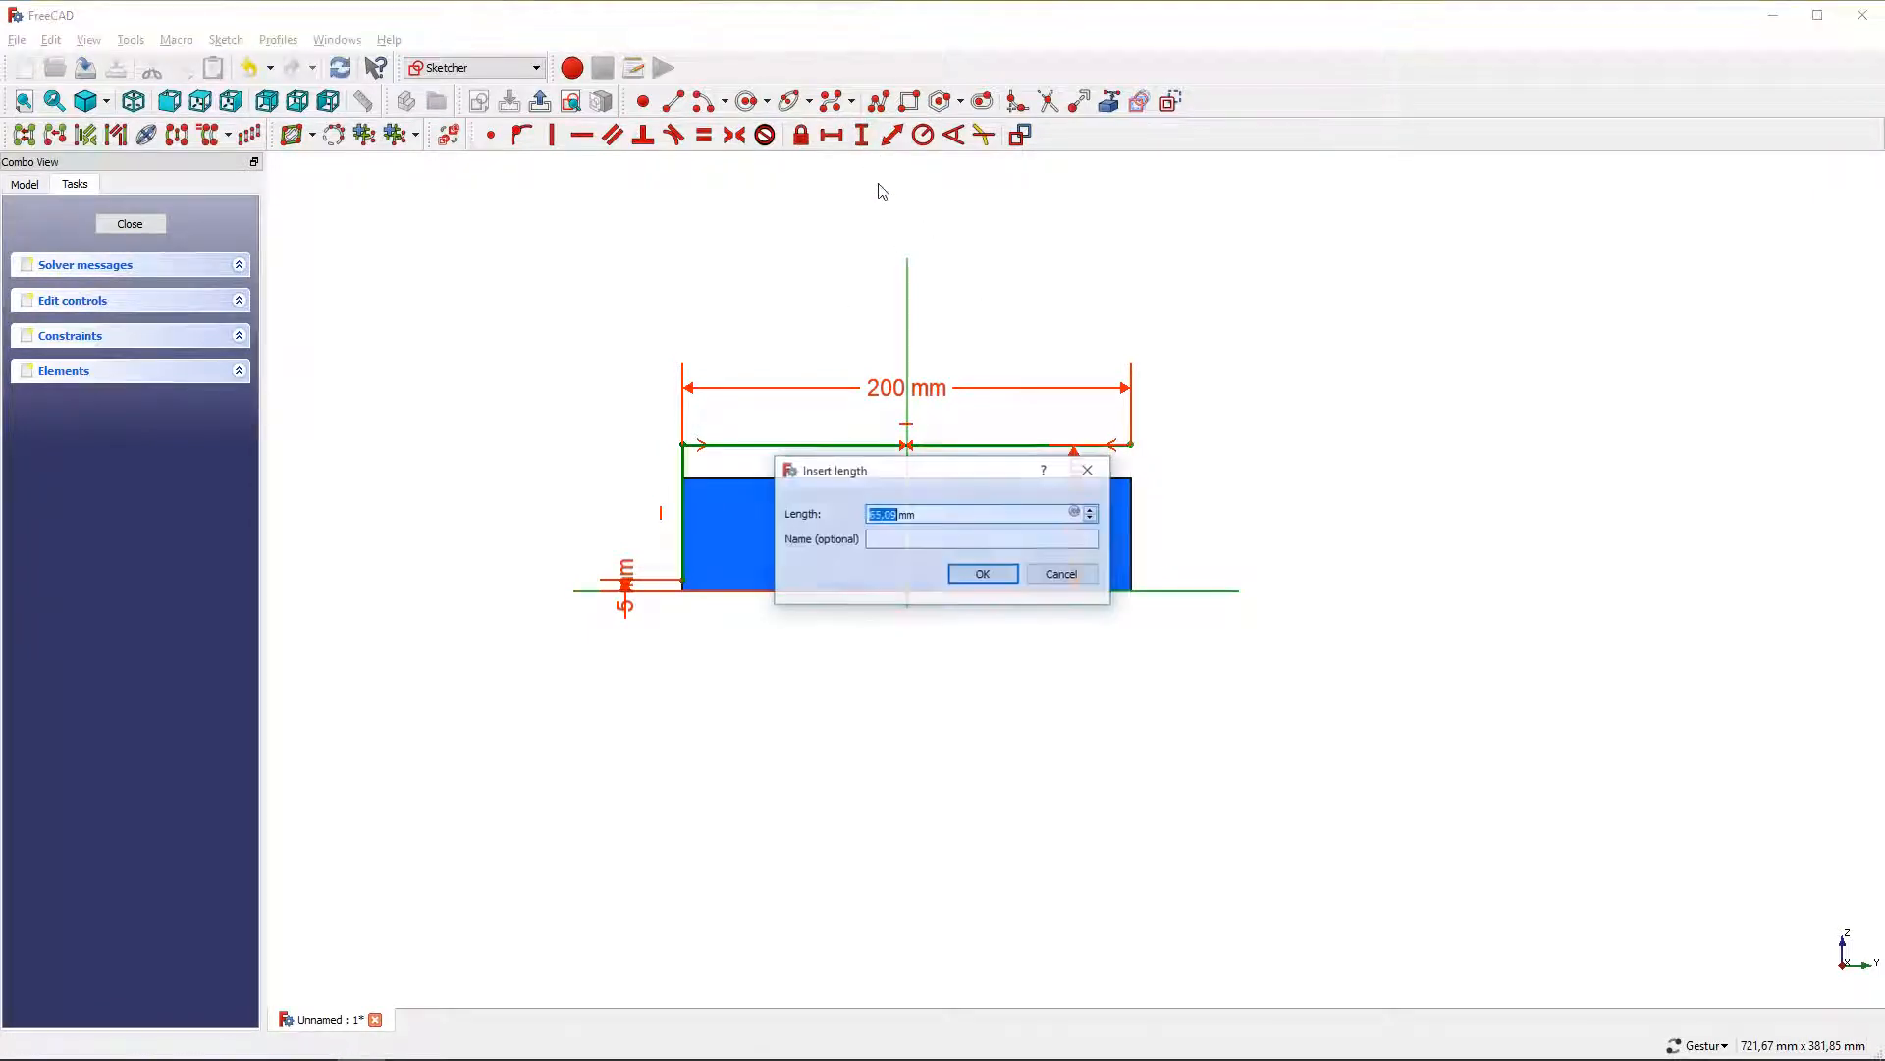
key(Return)
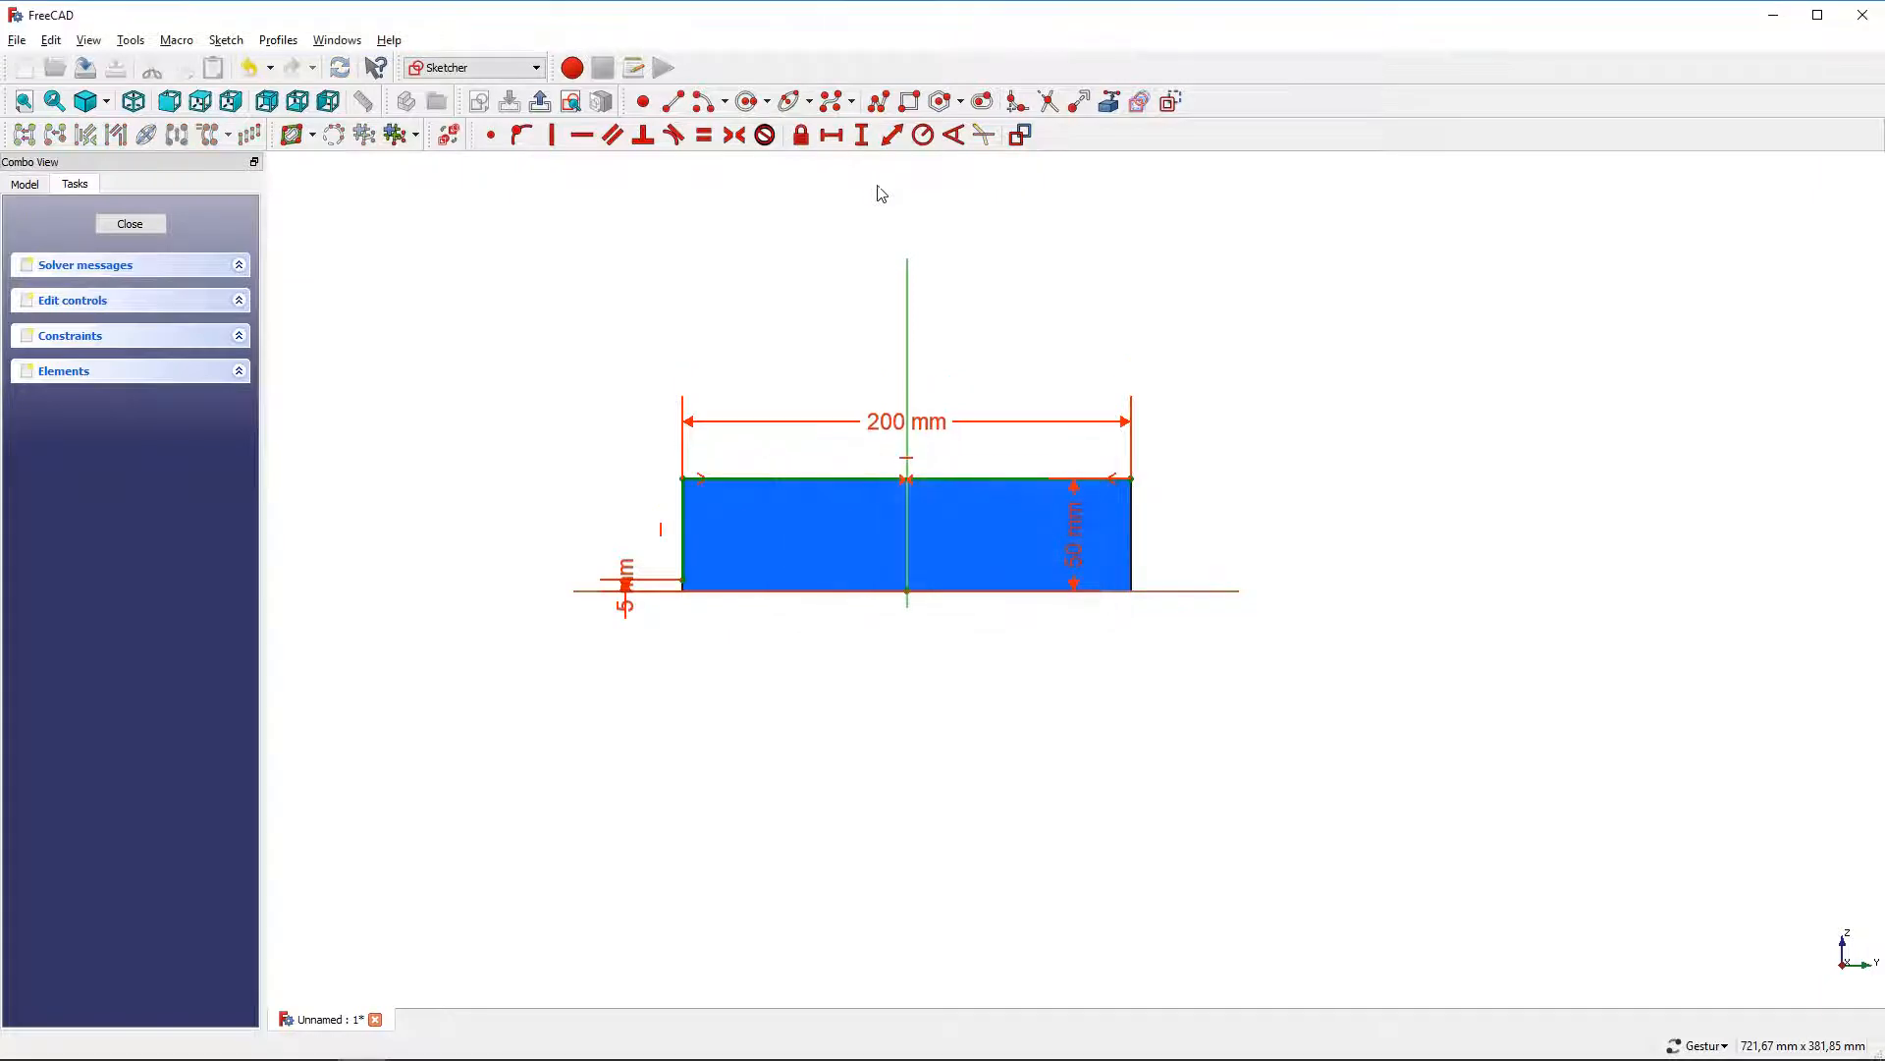
Draw an arc from the vertical line's lower end to the top line's right end
click(702, 101)
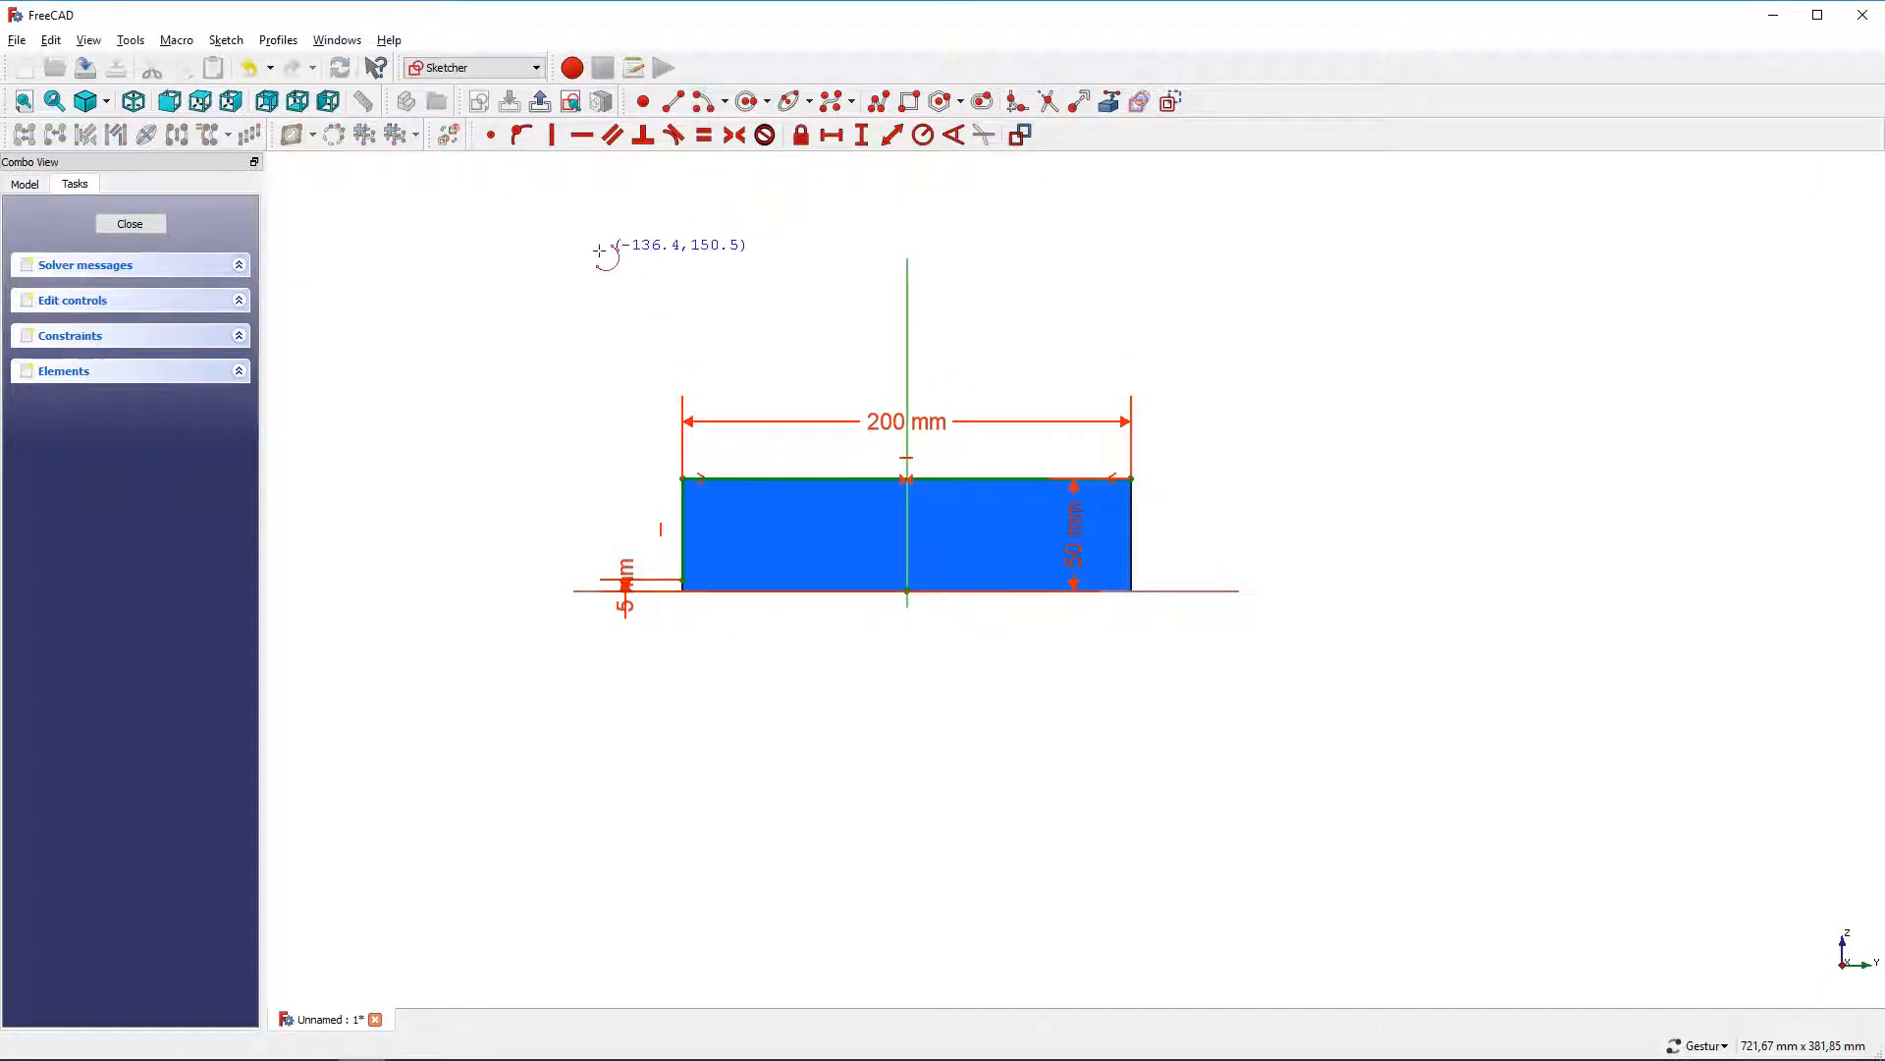
click(602, 253)
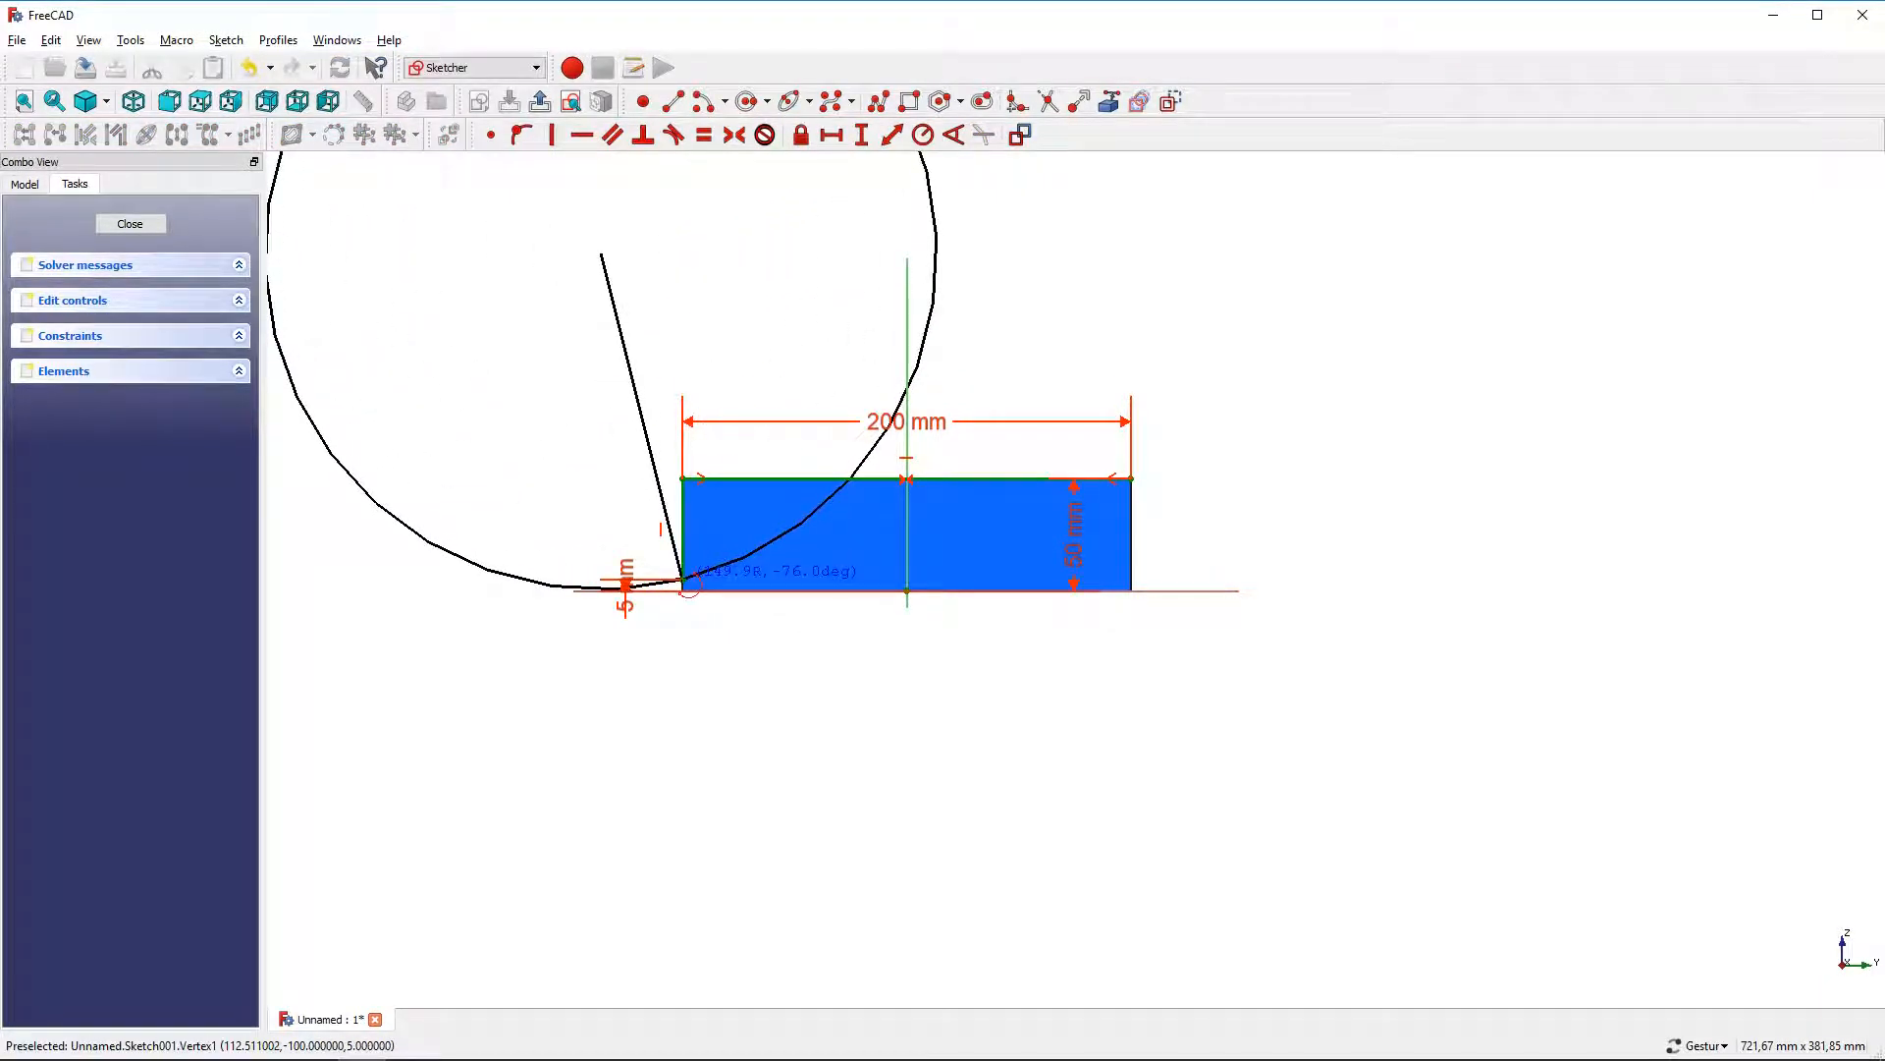
scroll(684, 579, up, 2)
click(683, 580)
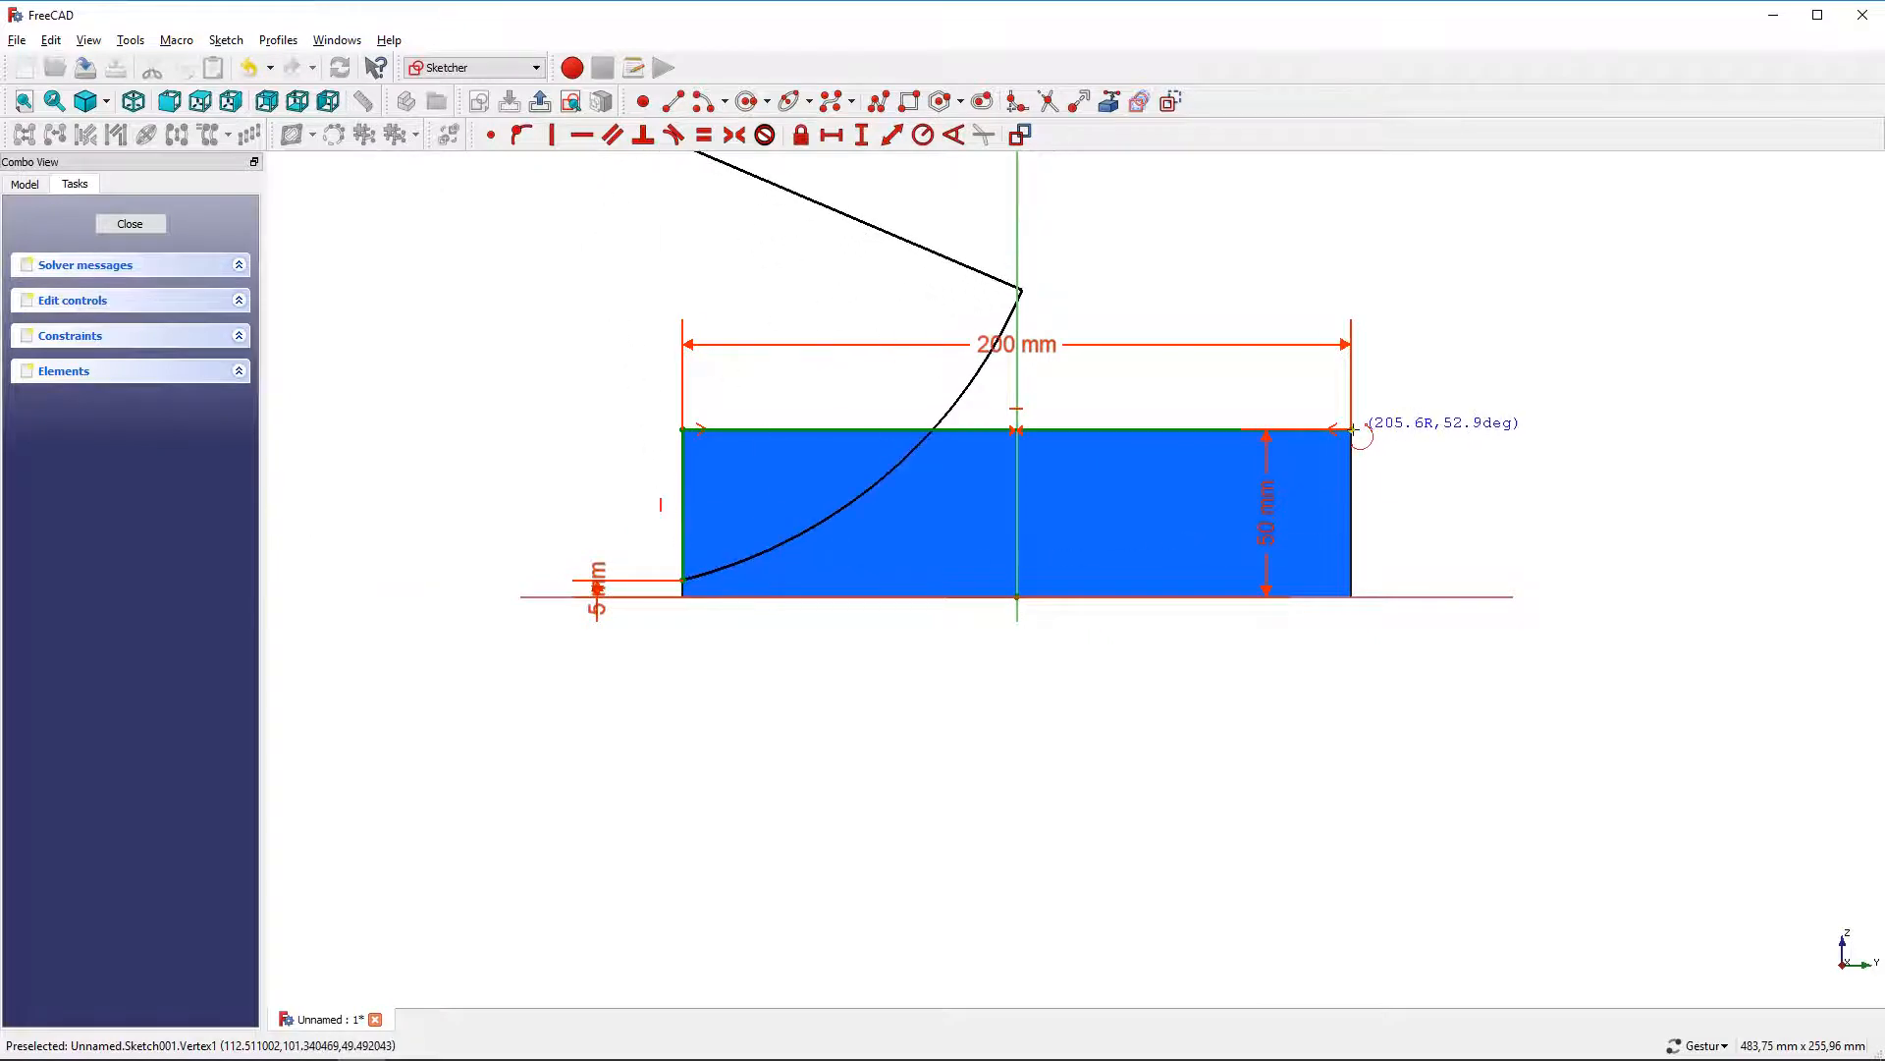
click(1354, 429)
right_click(1288, 400)
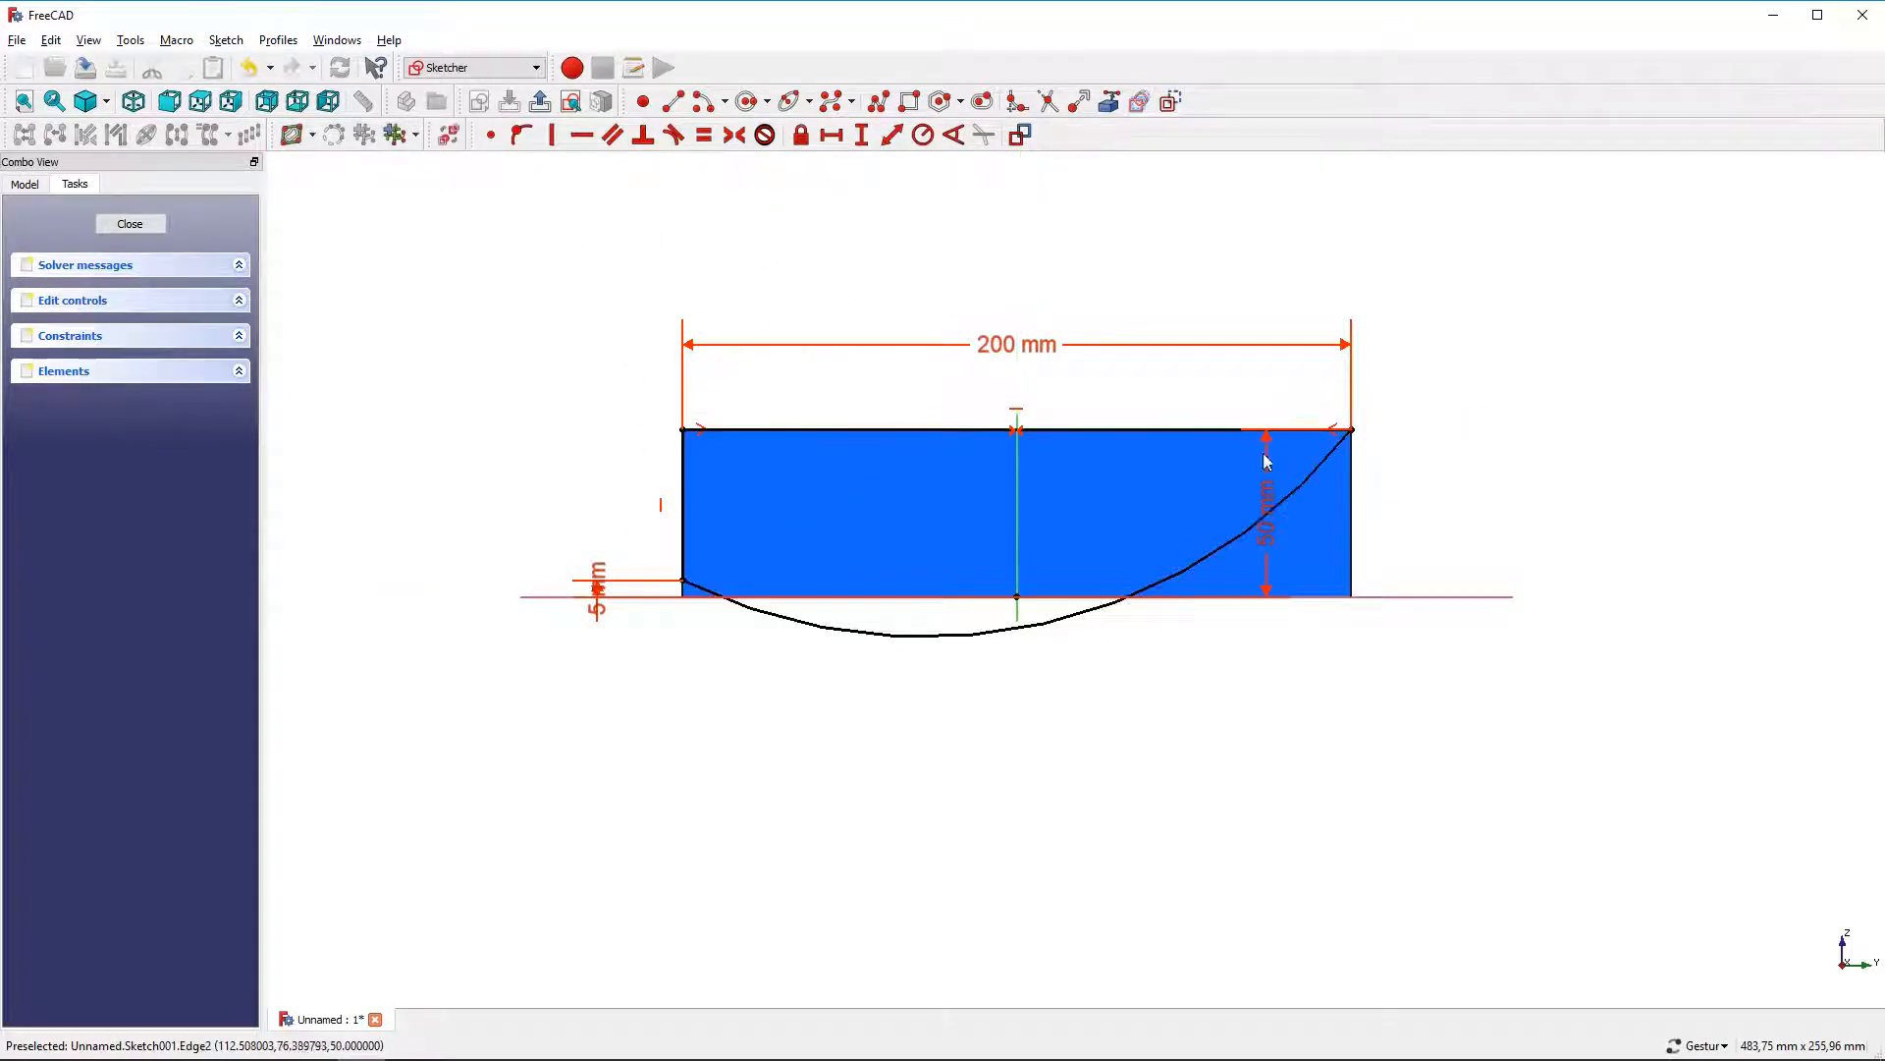
Set the arc's radius to 800 mm and close the sketch
click(1222, 554)
click(924, 135)
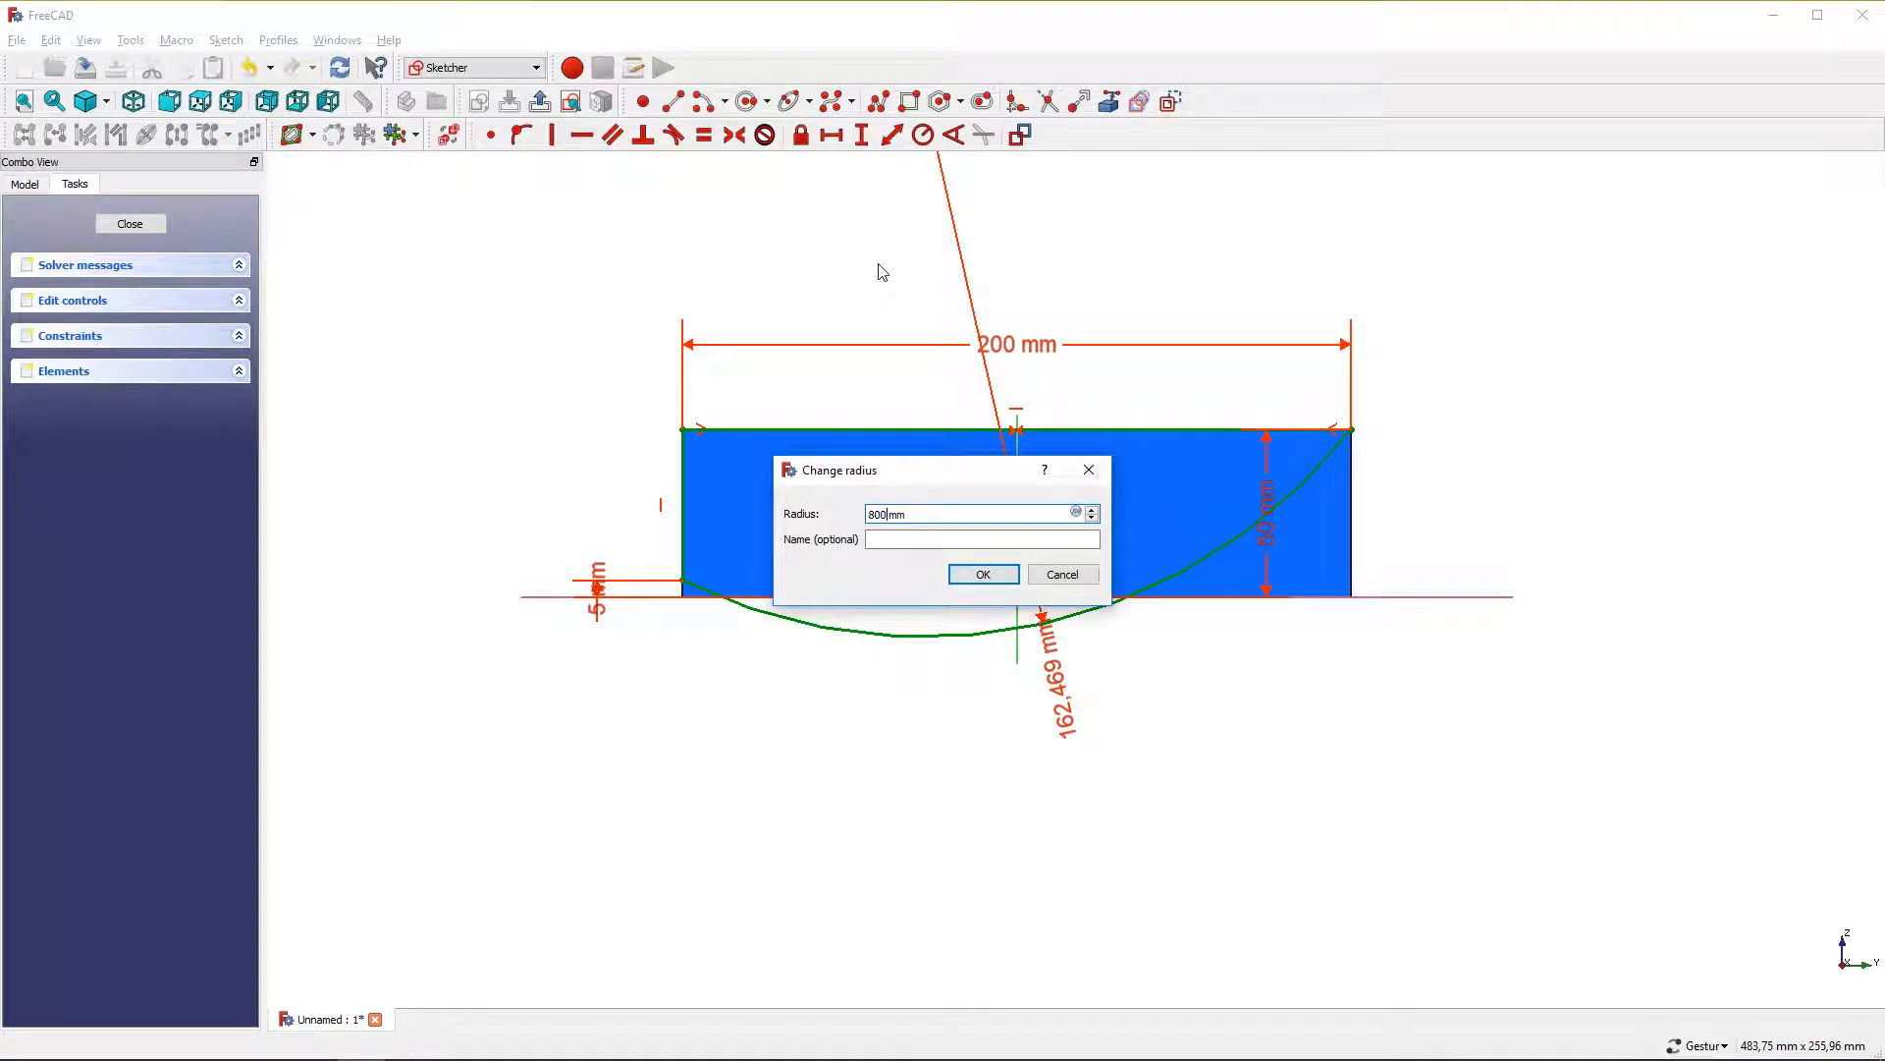
key(Return)
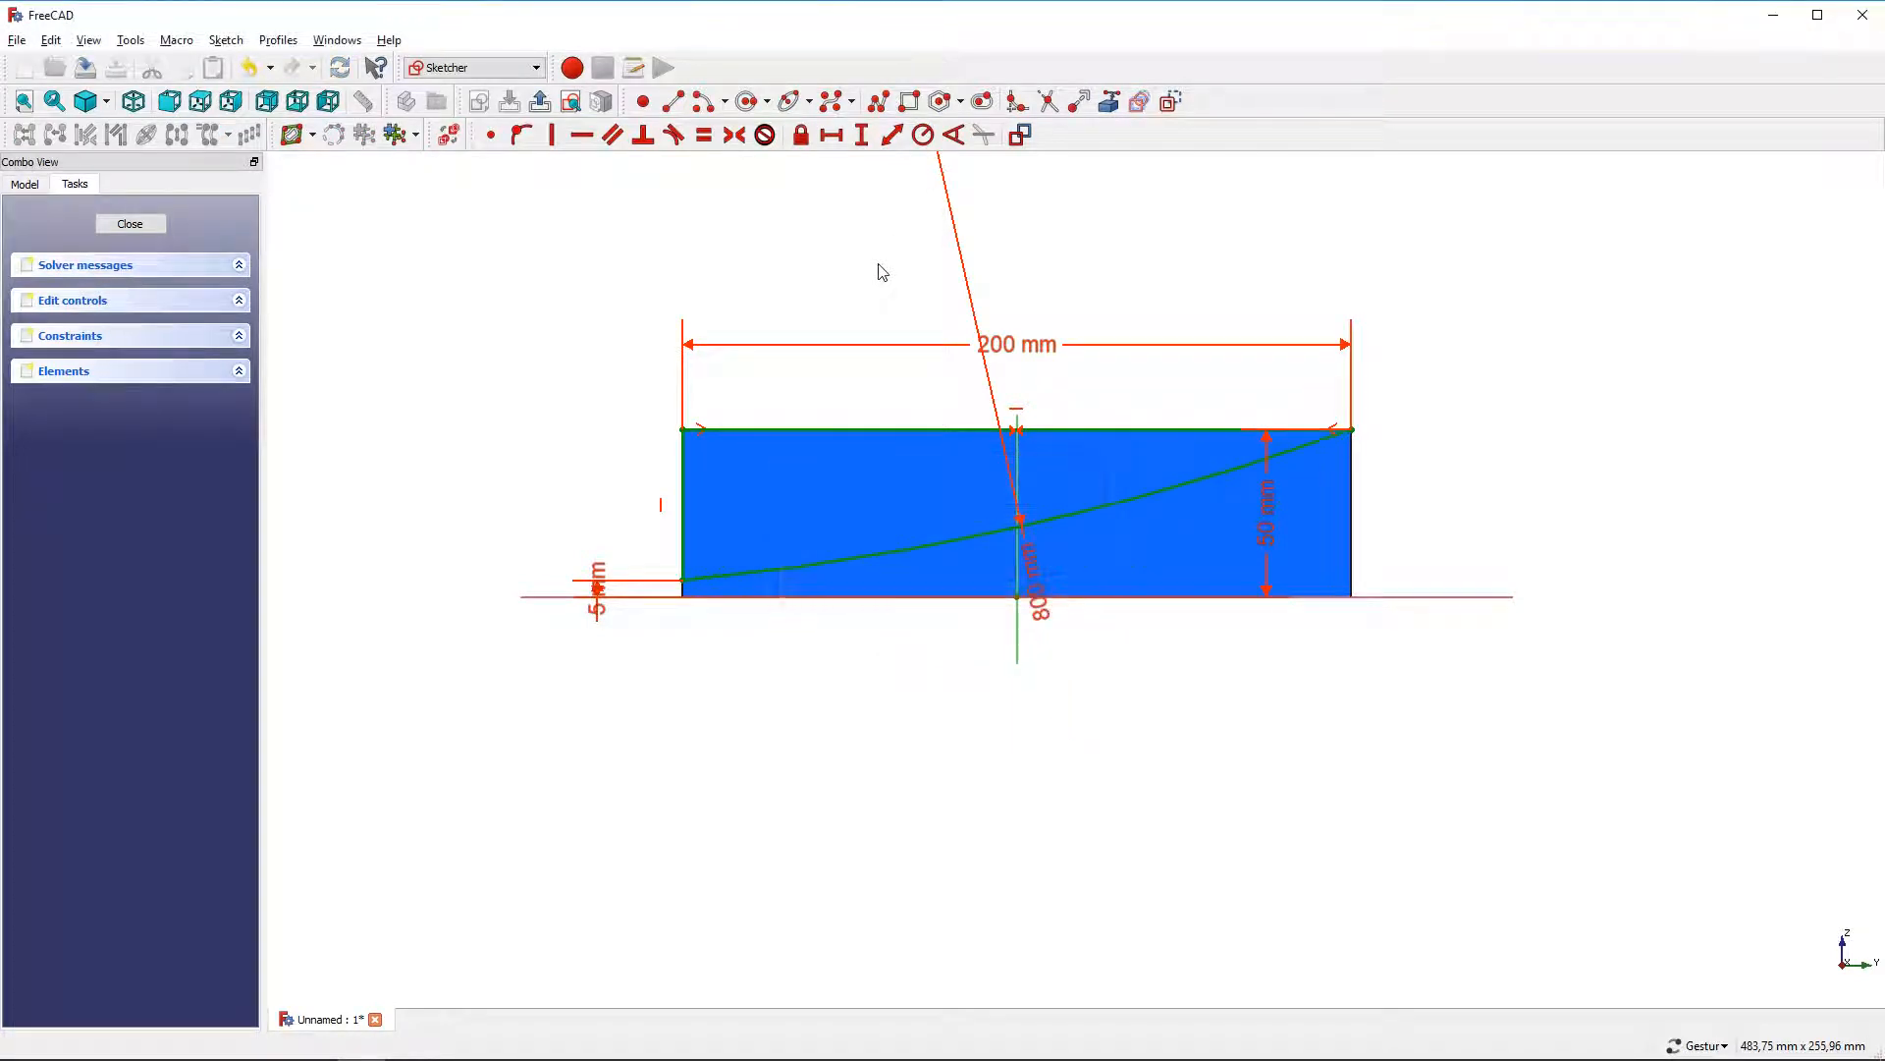
click(540, 101)
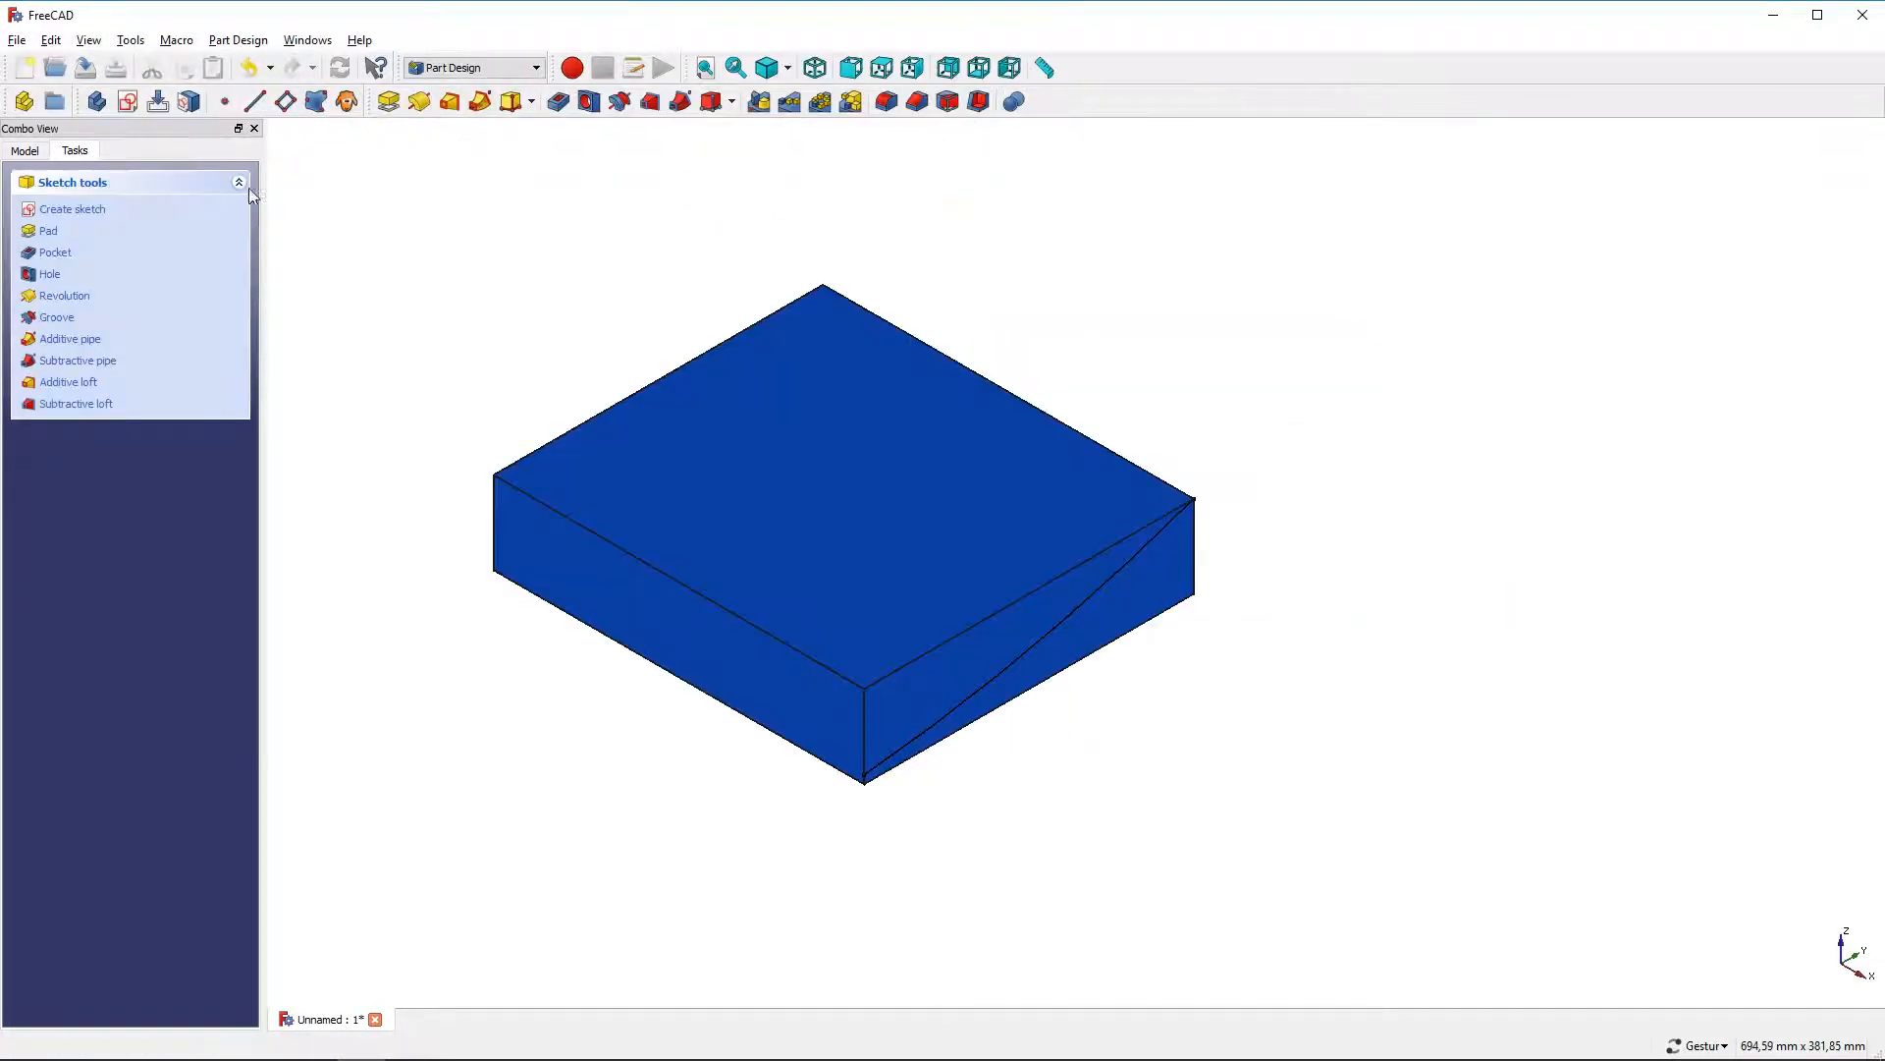
Pocket the sketch through all of the block
click(55, 253)
click(148, 267)
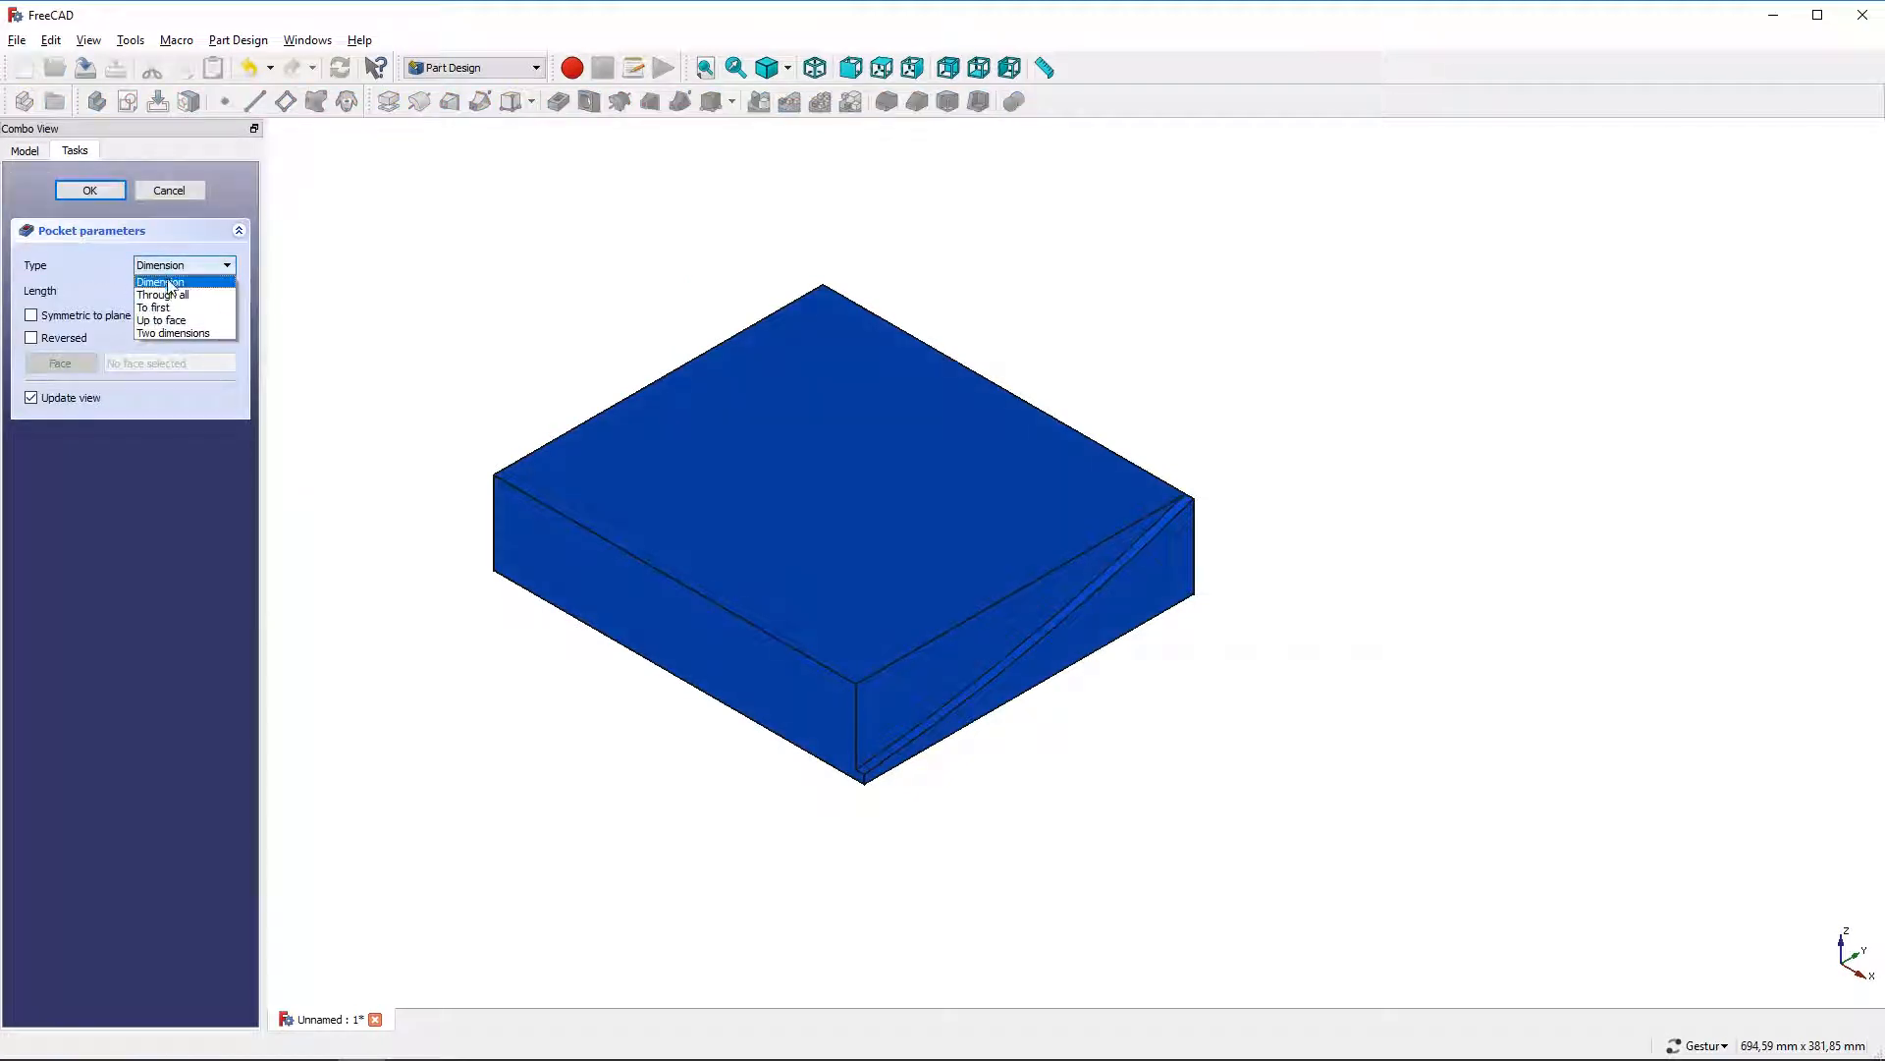
click(155, 293)
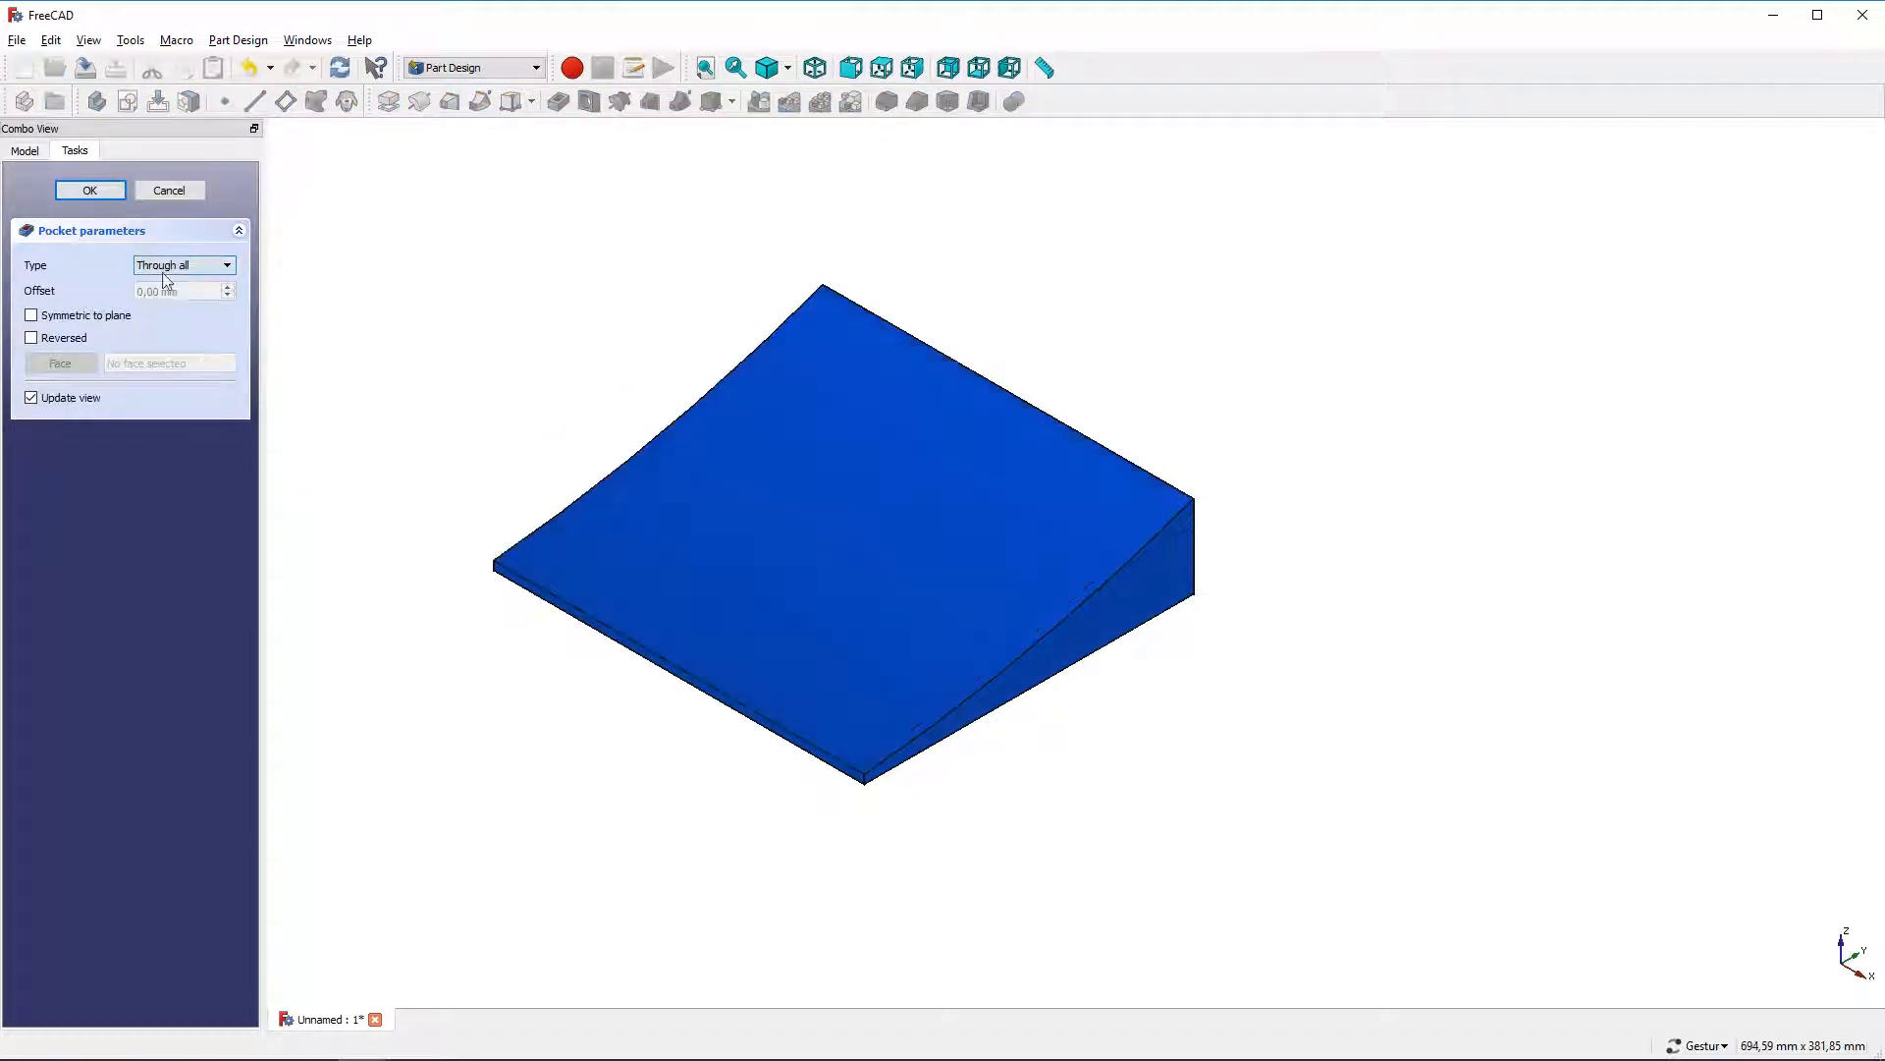
click(89, 190)
Fillet the two corner edges at the part's tall end with a 50 mm radius
drag(674, 286, 1051, 543)
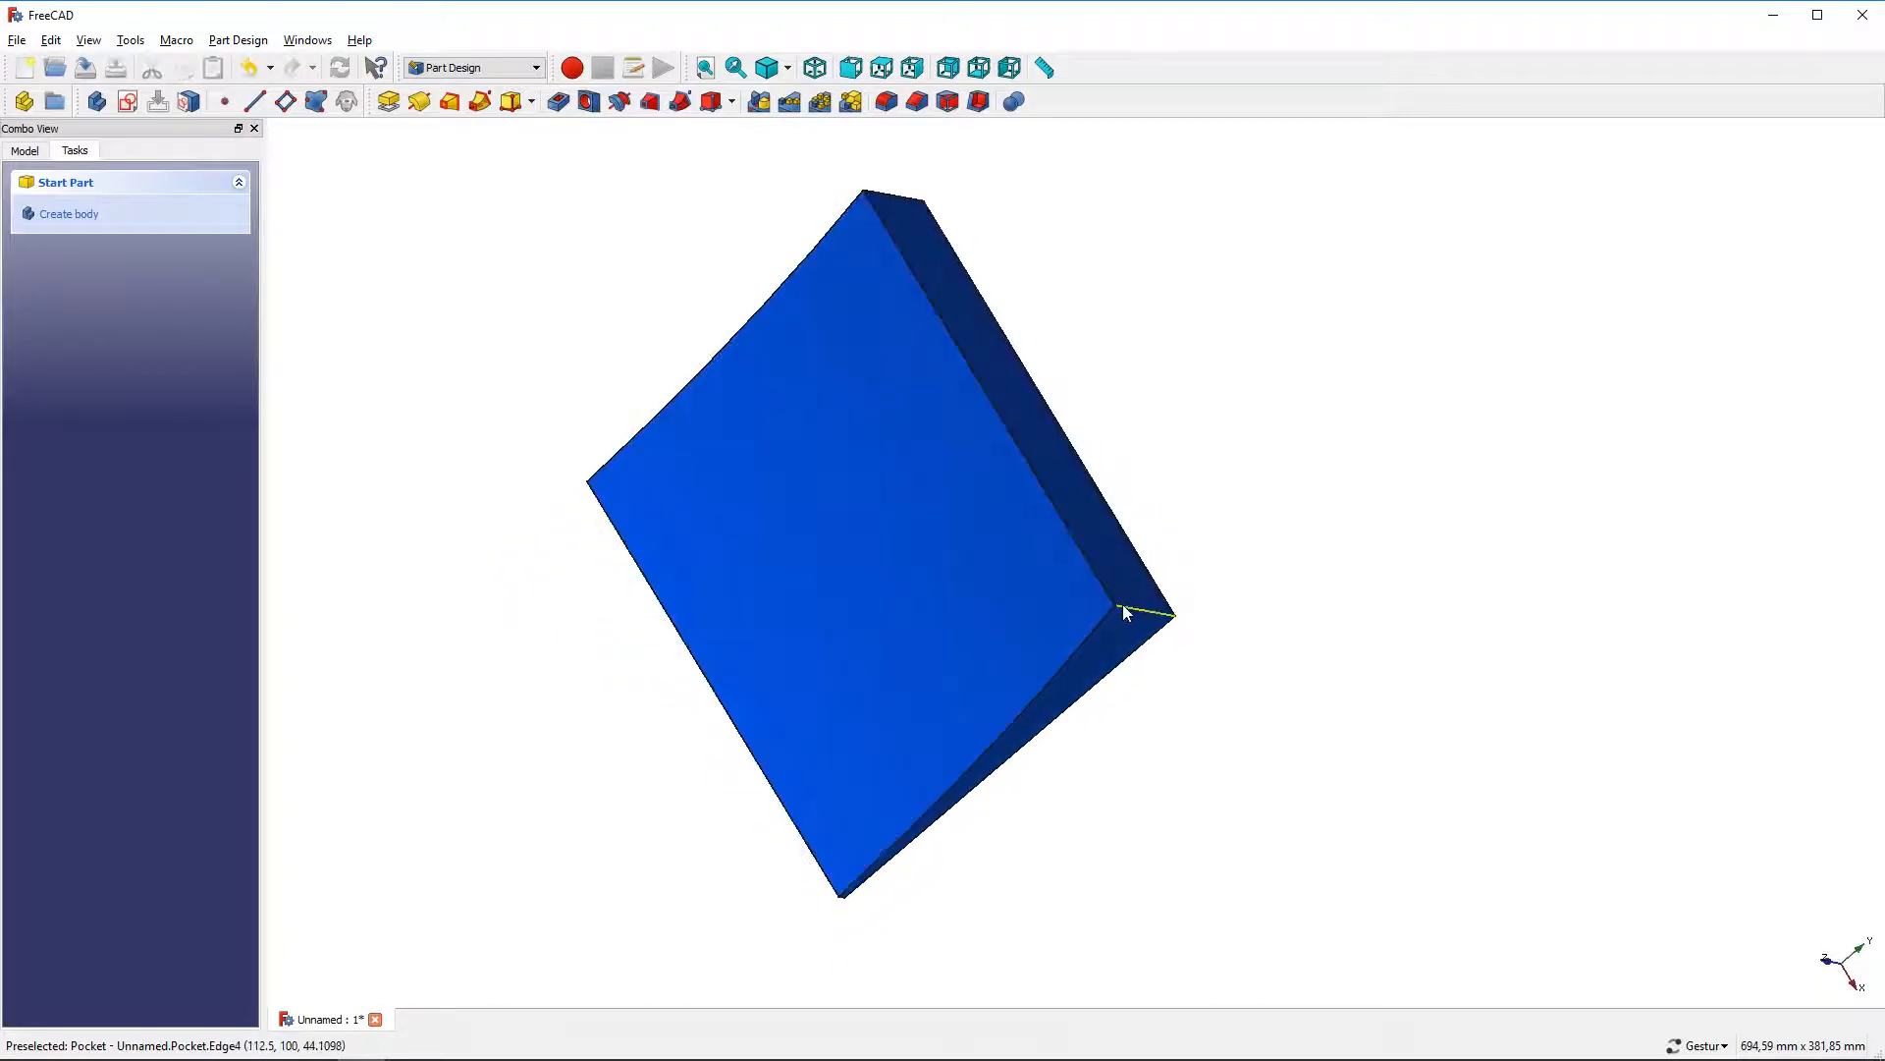
click(1128, 606)
click(904, 203)
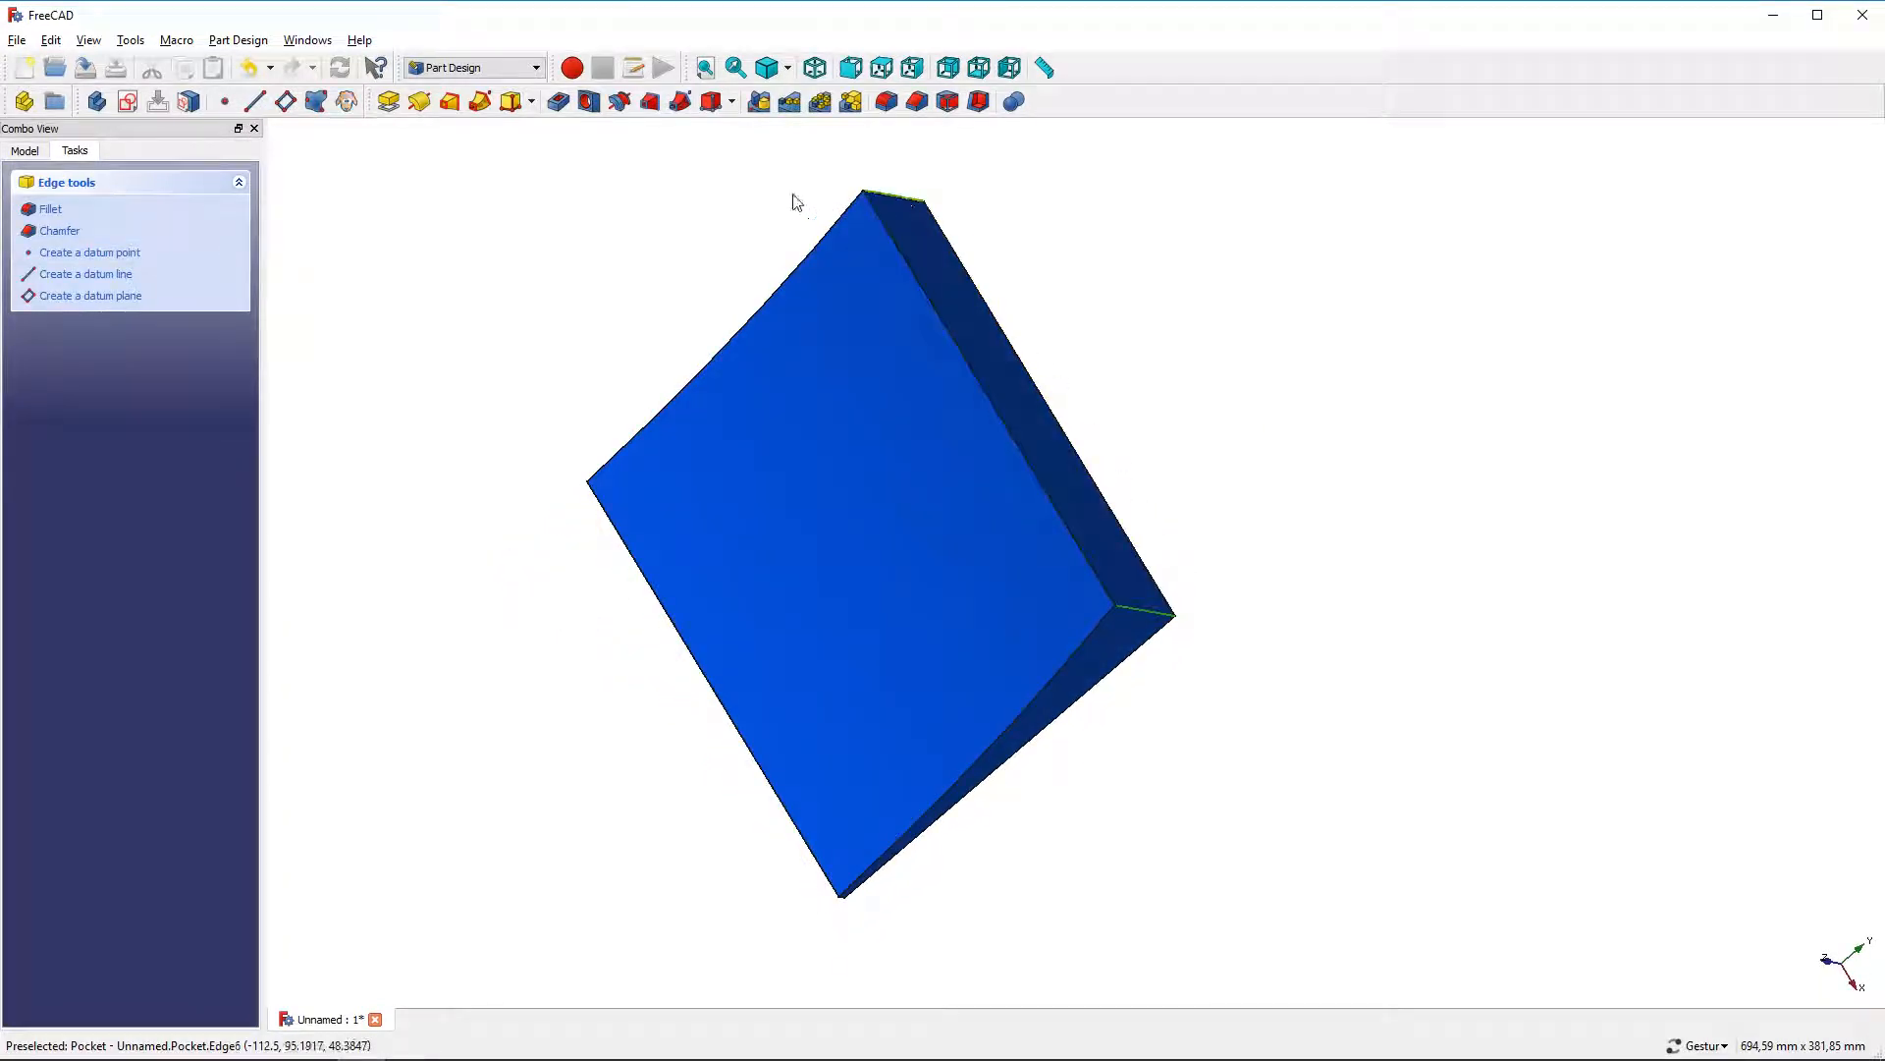
click(52, 211)
text(50)
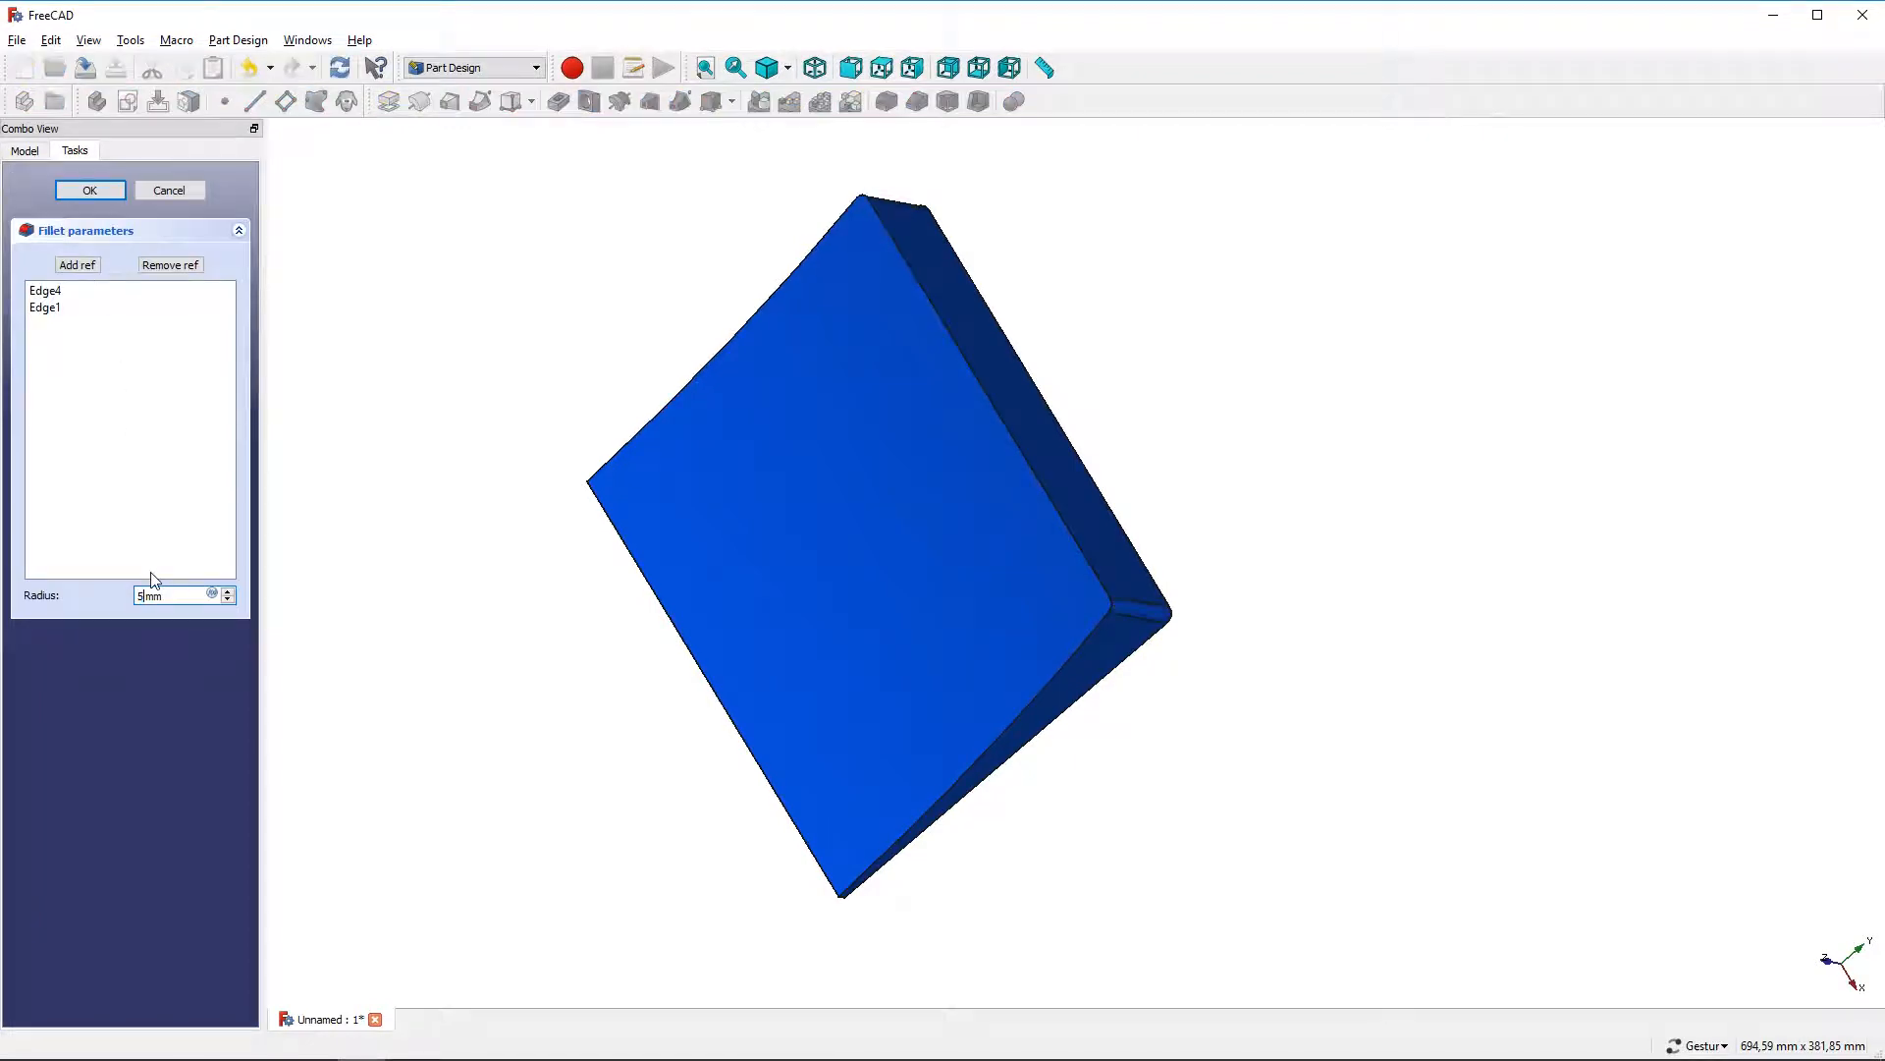
click(114, 192)
Fillet the long edge where the flat face meets the curved face with a 4 mm radius
drag(801, 907, 858, 564)
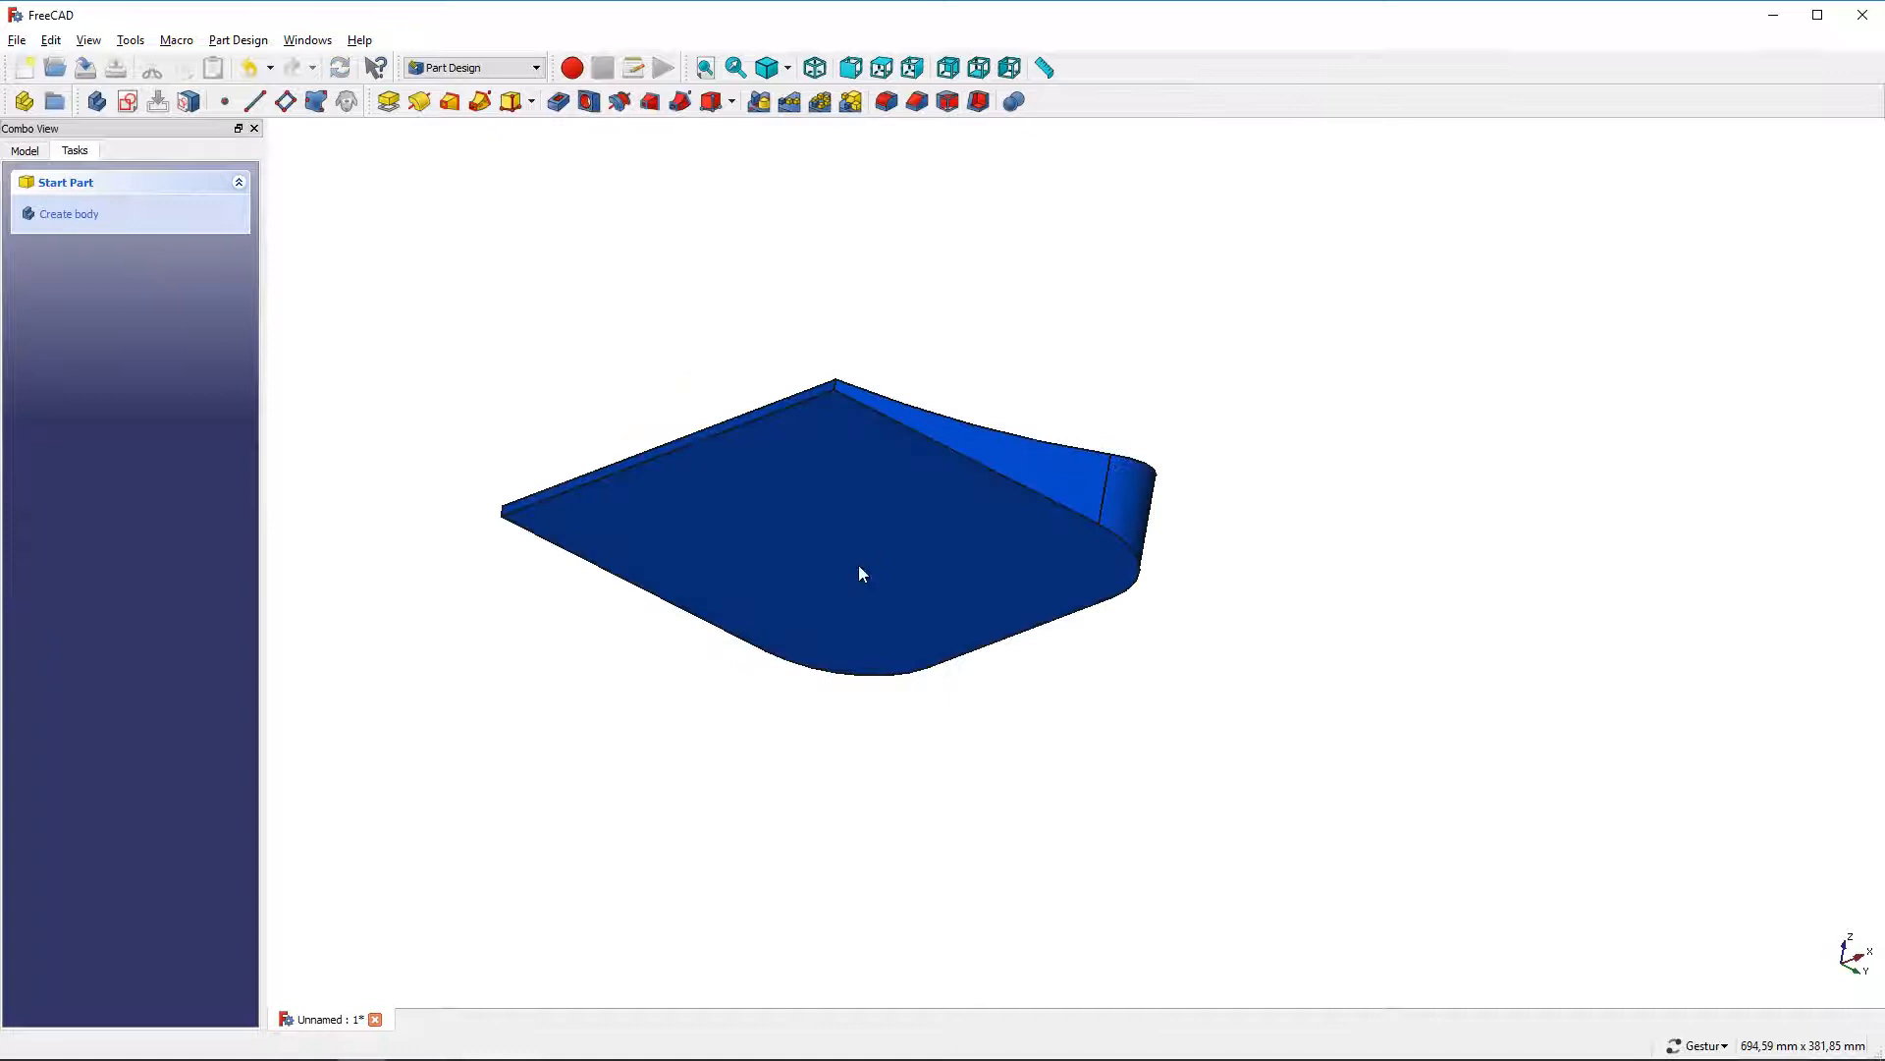
click(911, 428)
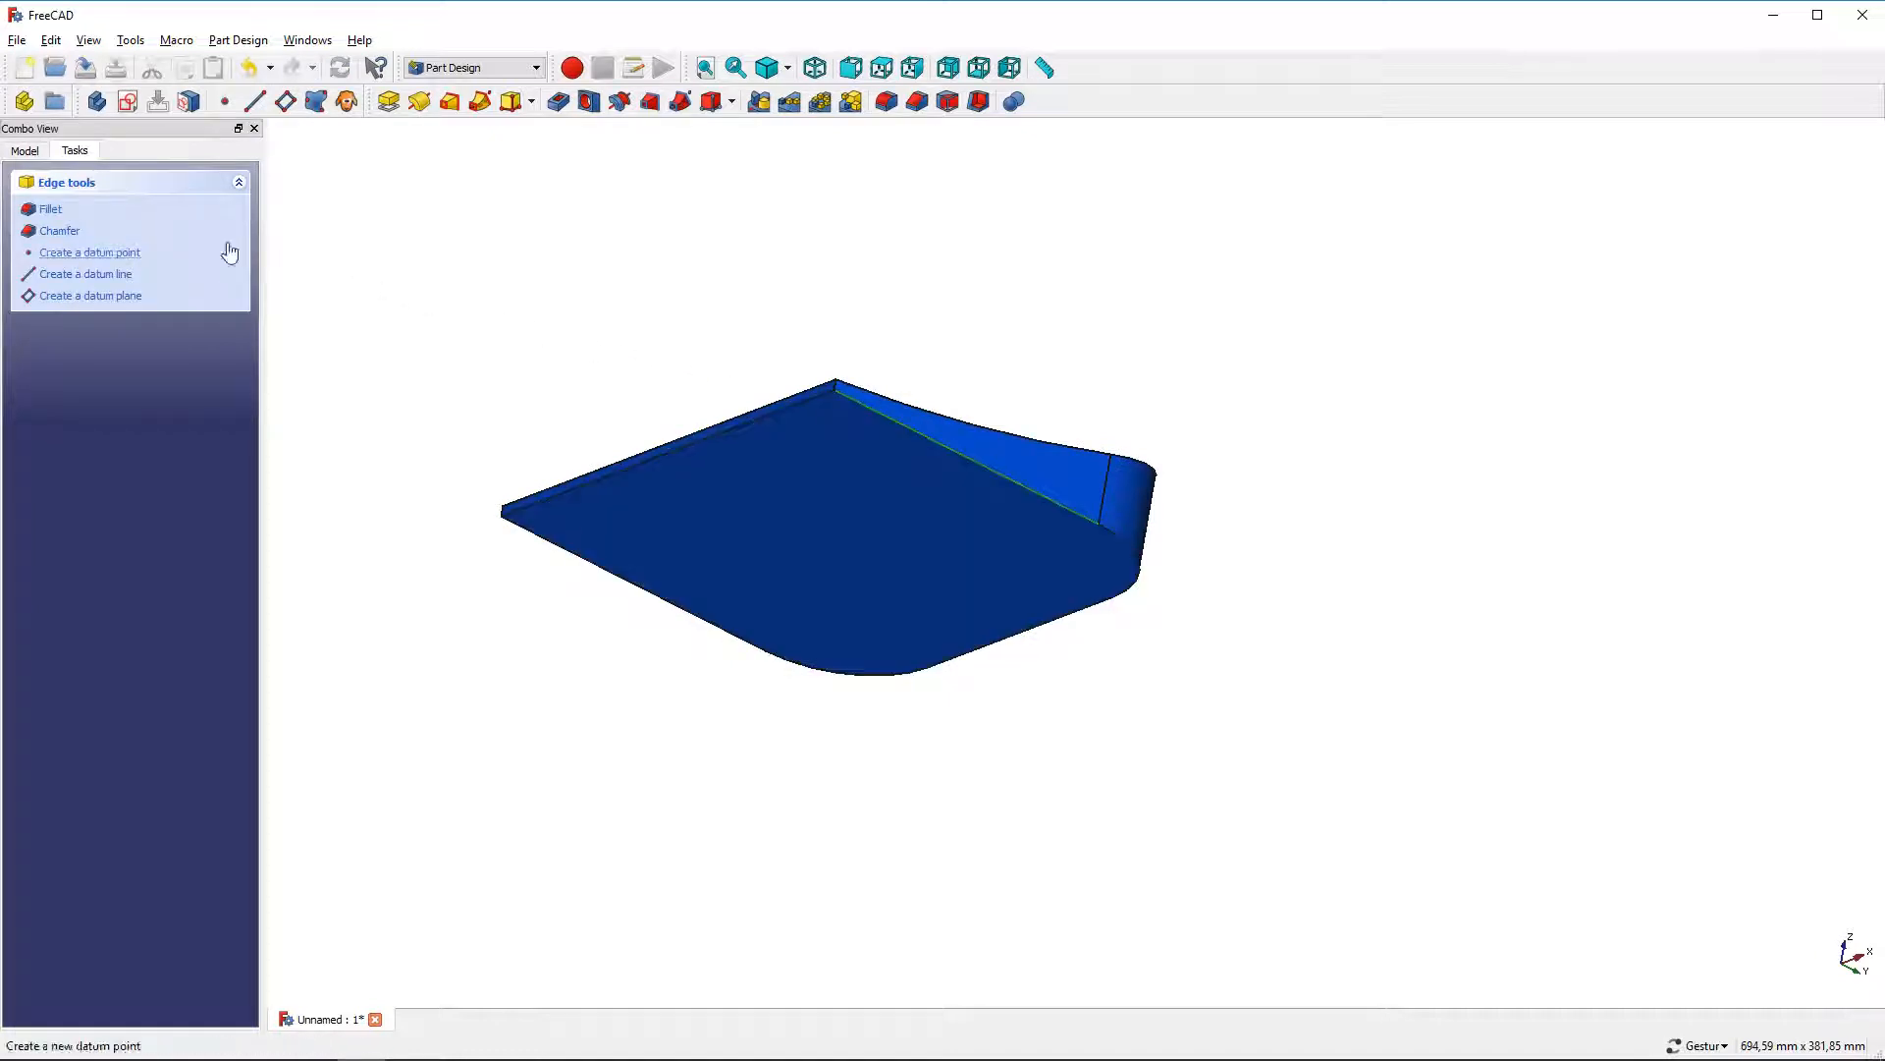
click(54, 211)
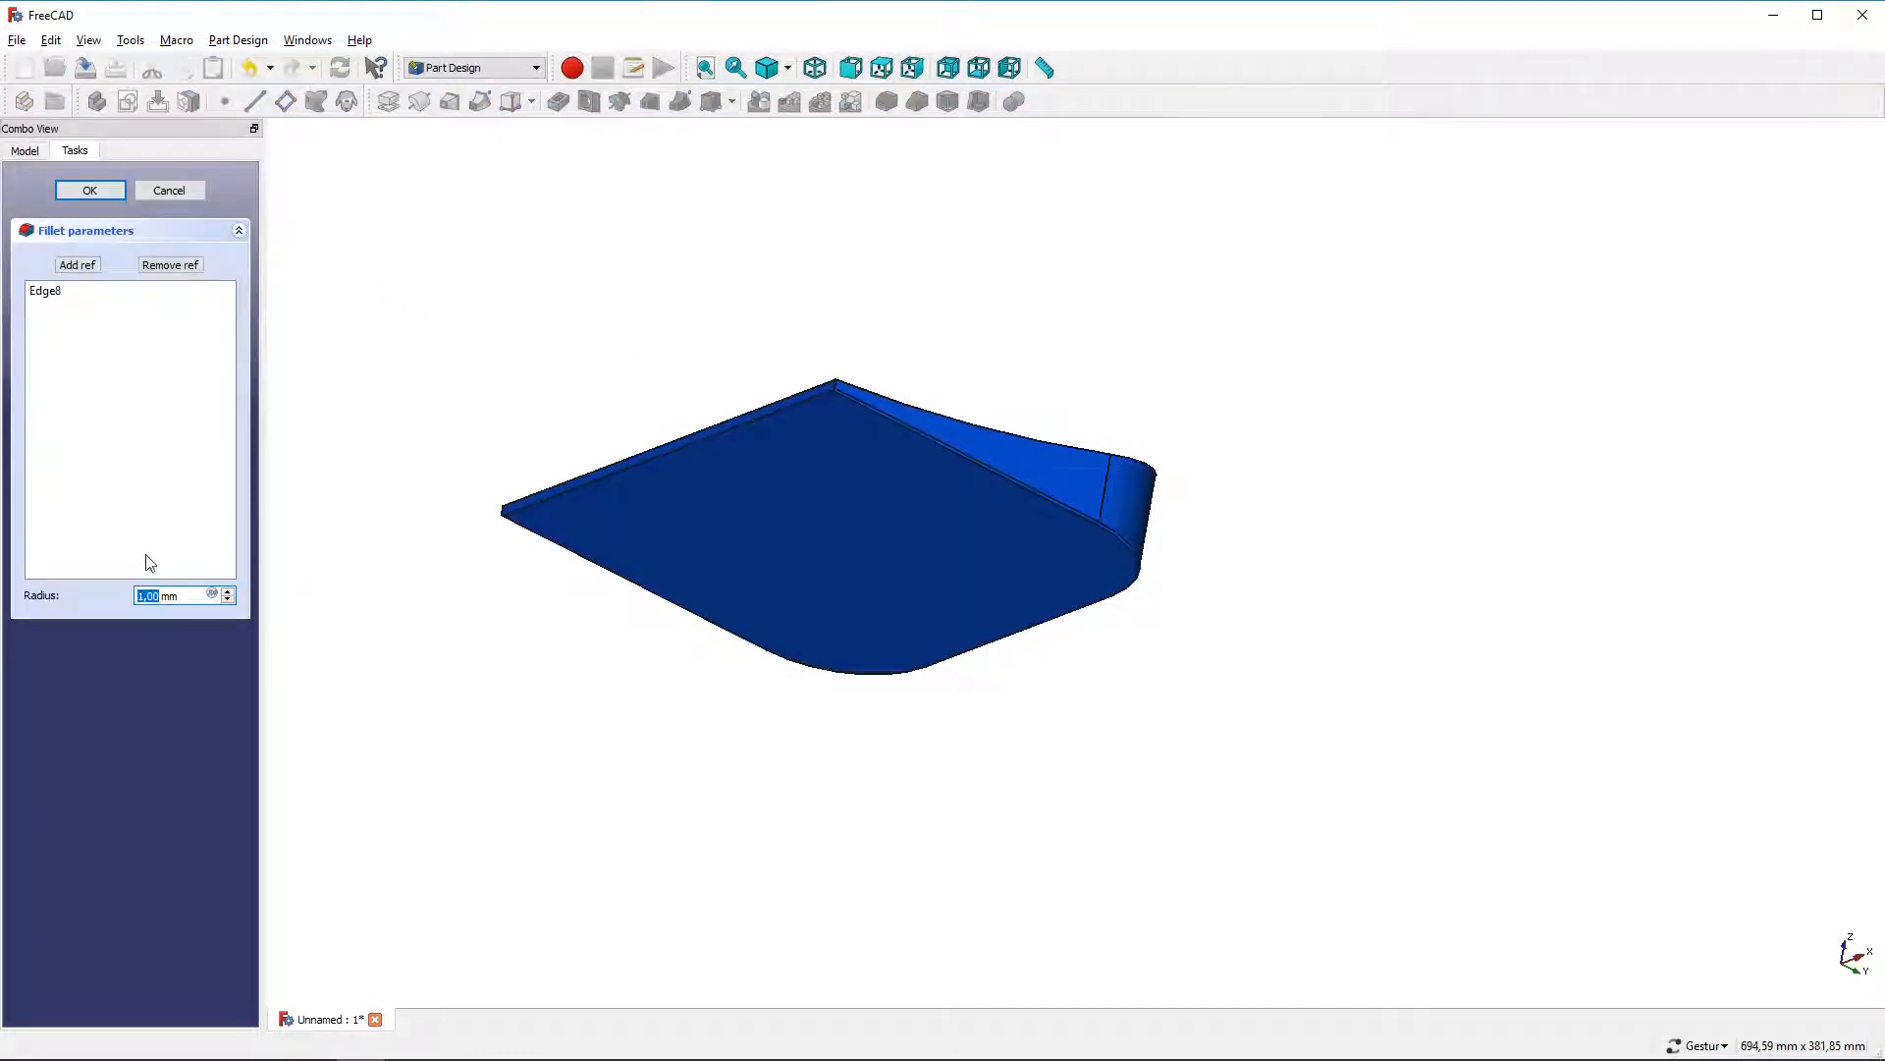
text(4)
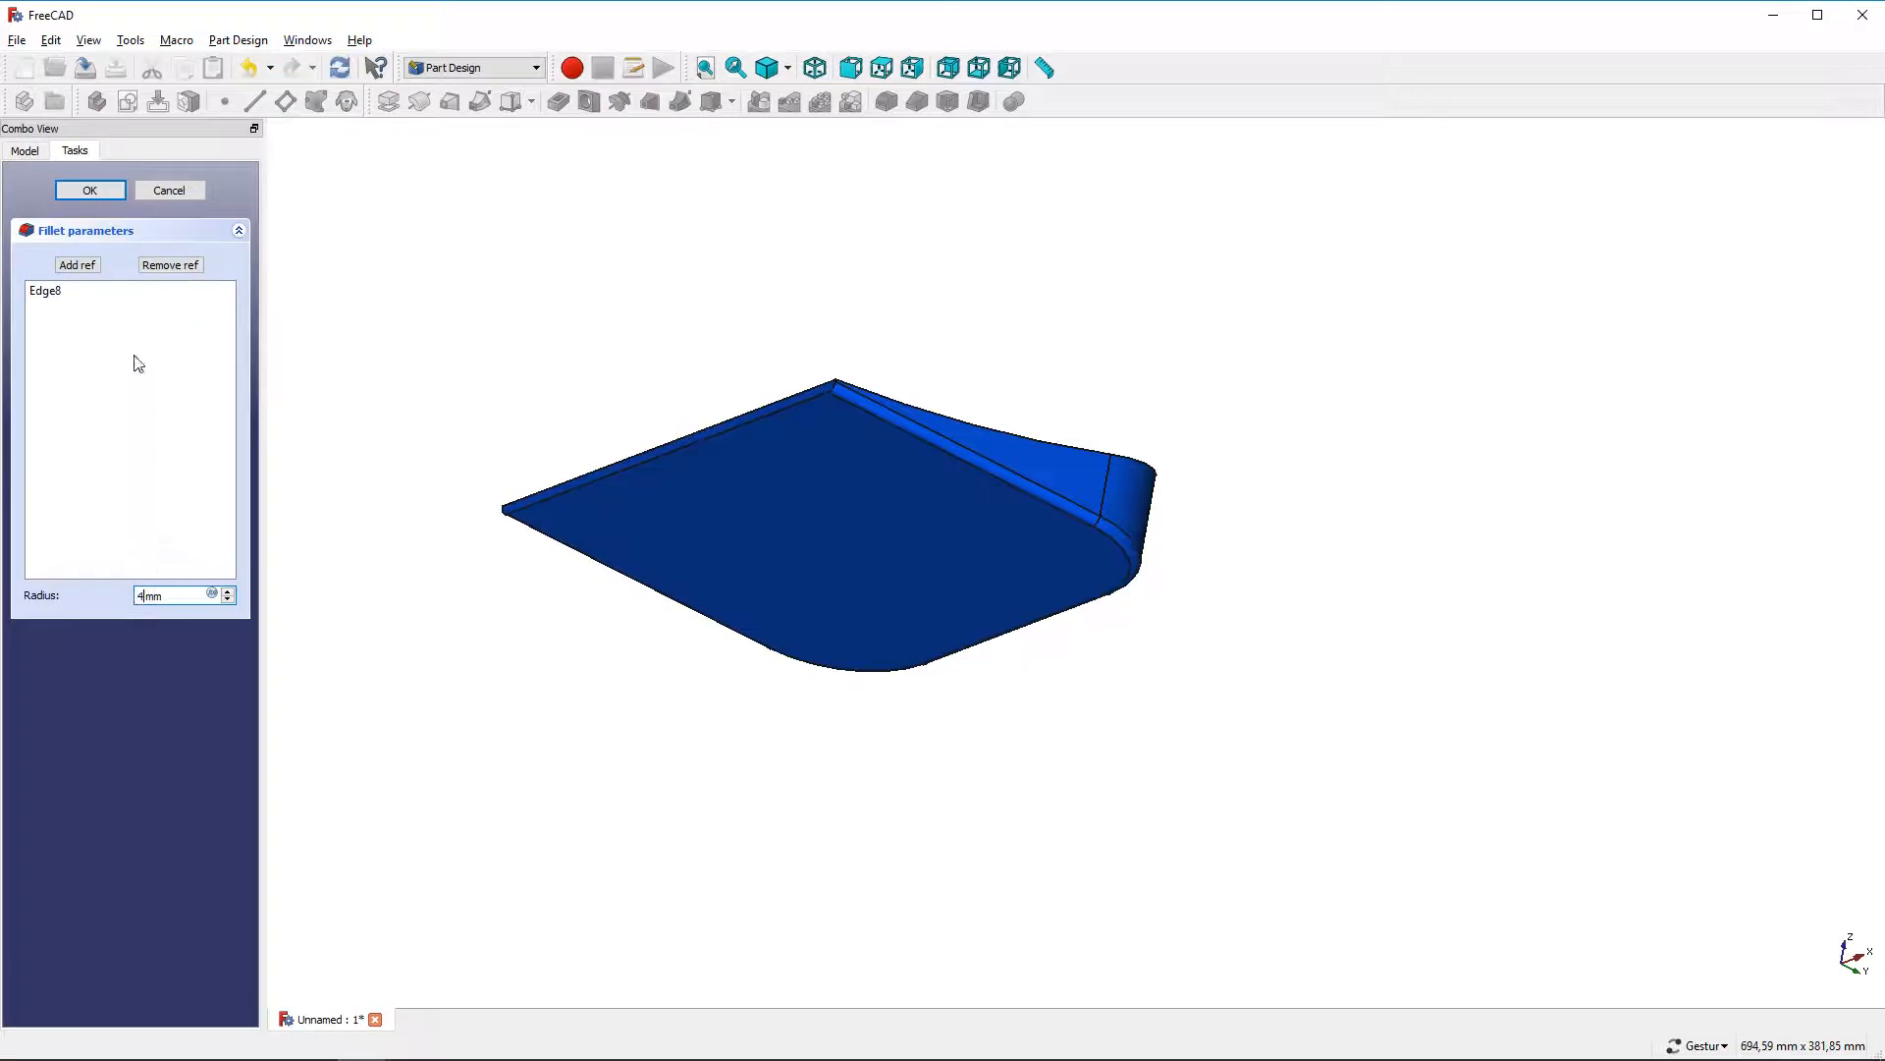
click(120, 192)
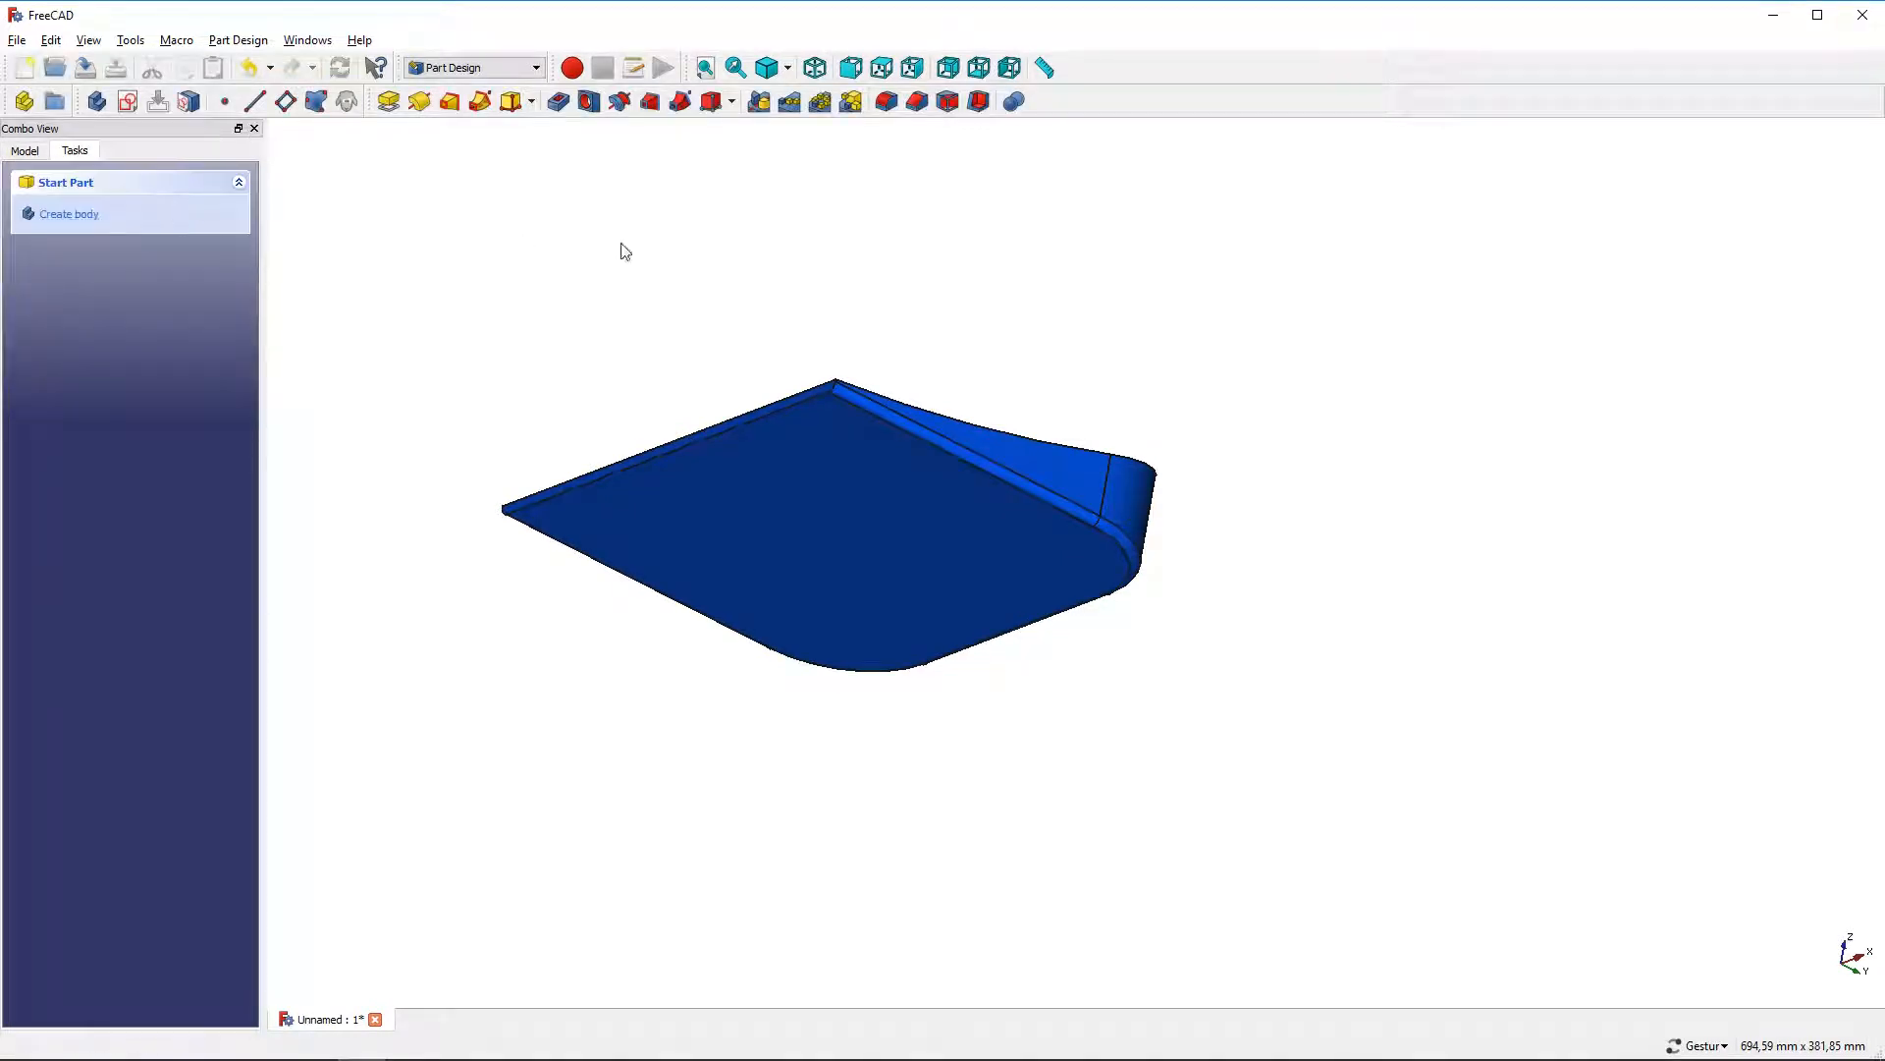
Apply a 3 mm Thickness to the part, removing the large curved top face and the thin front face
drag(621, 250, 715, 472)
click(712, 491)
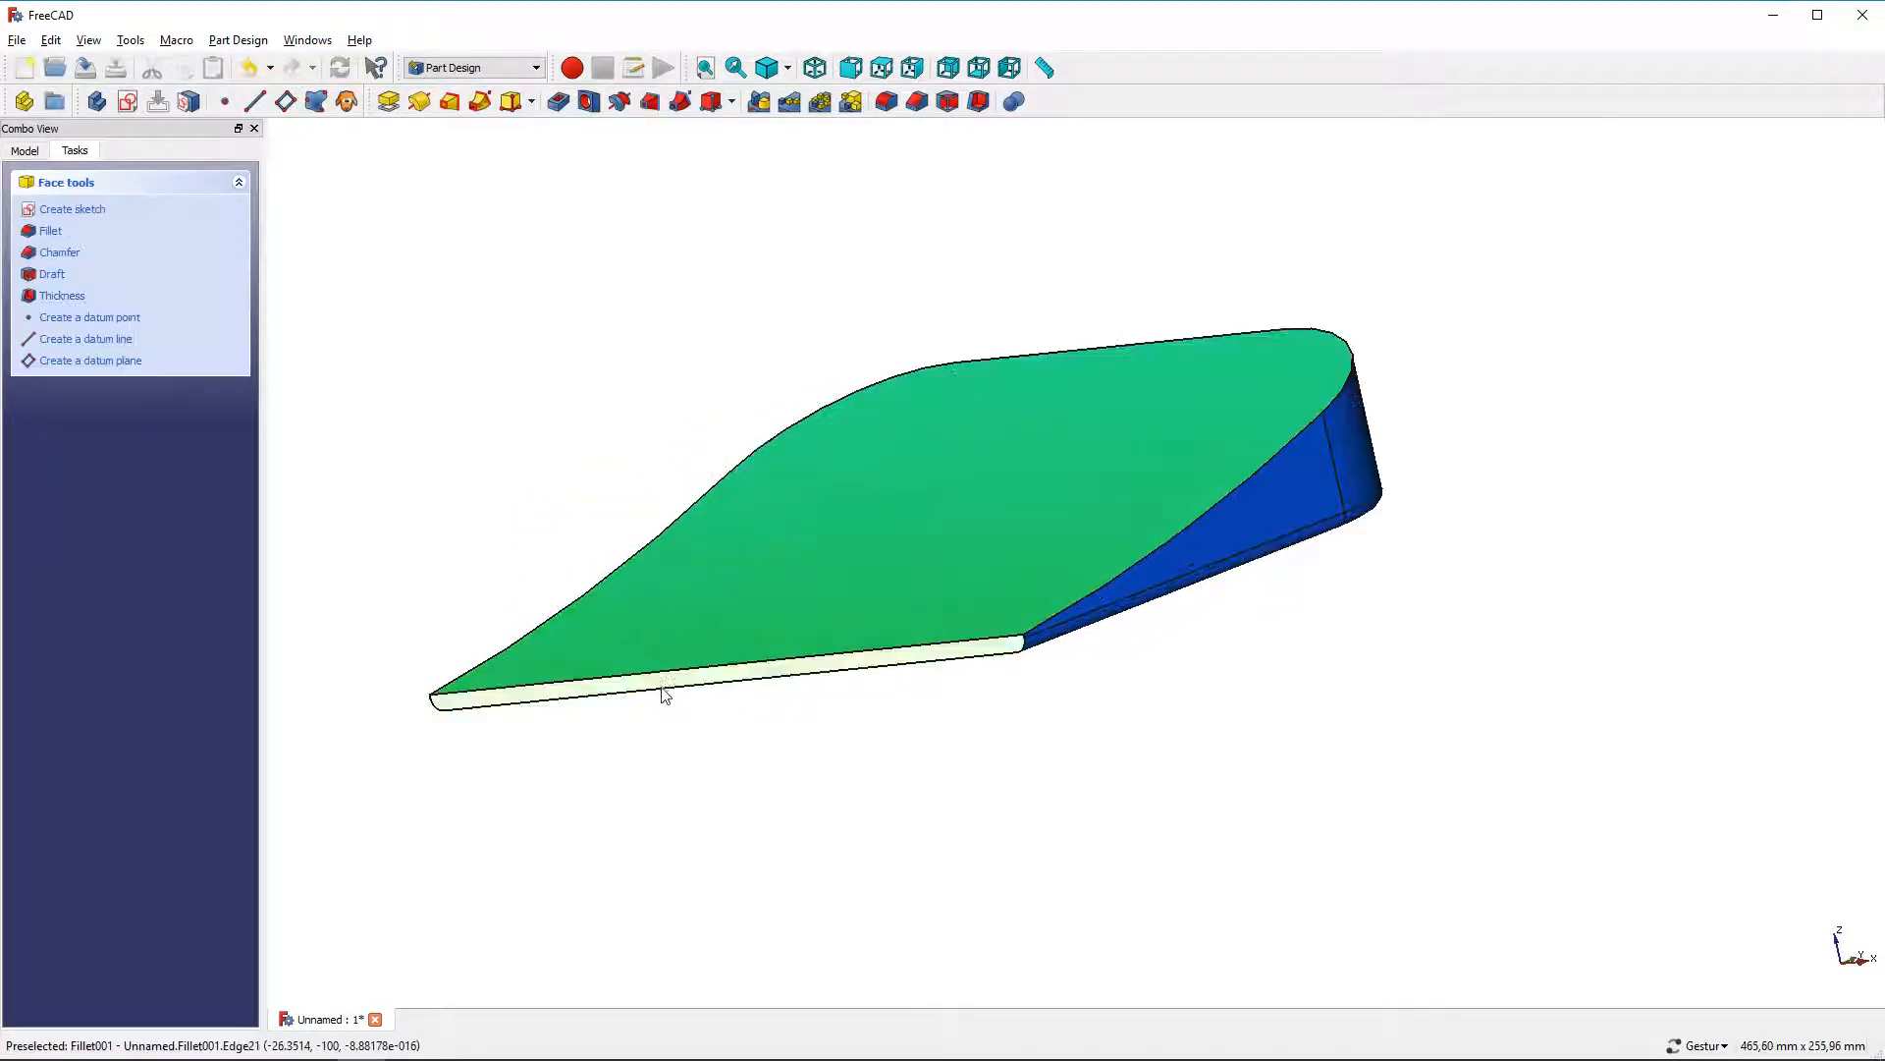
ctrl+click(663, 685)
drag(927, 189, 1075, 246)
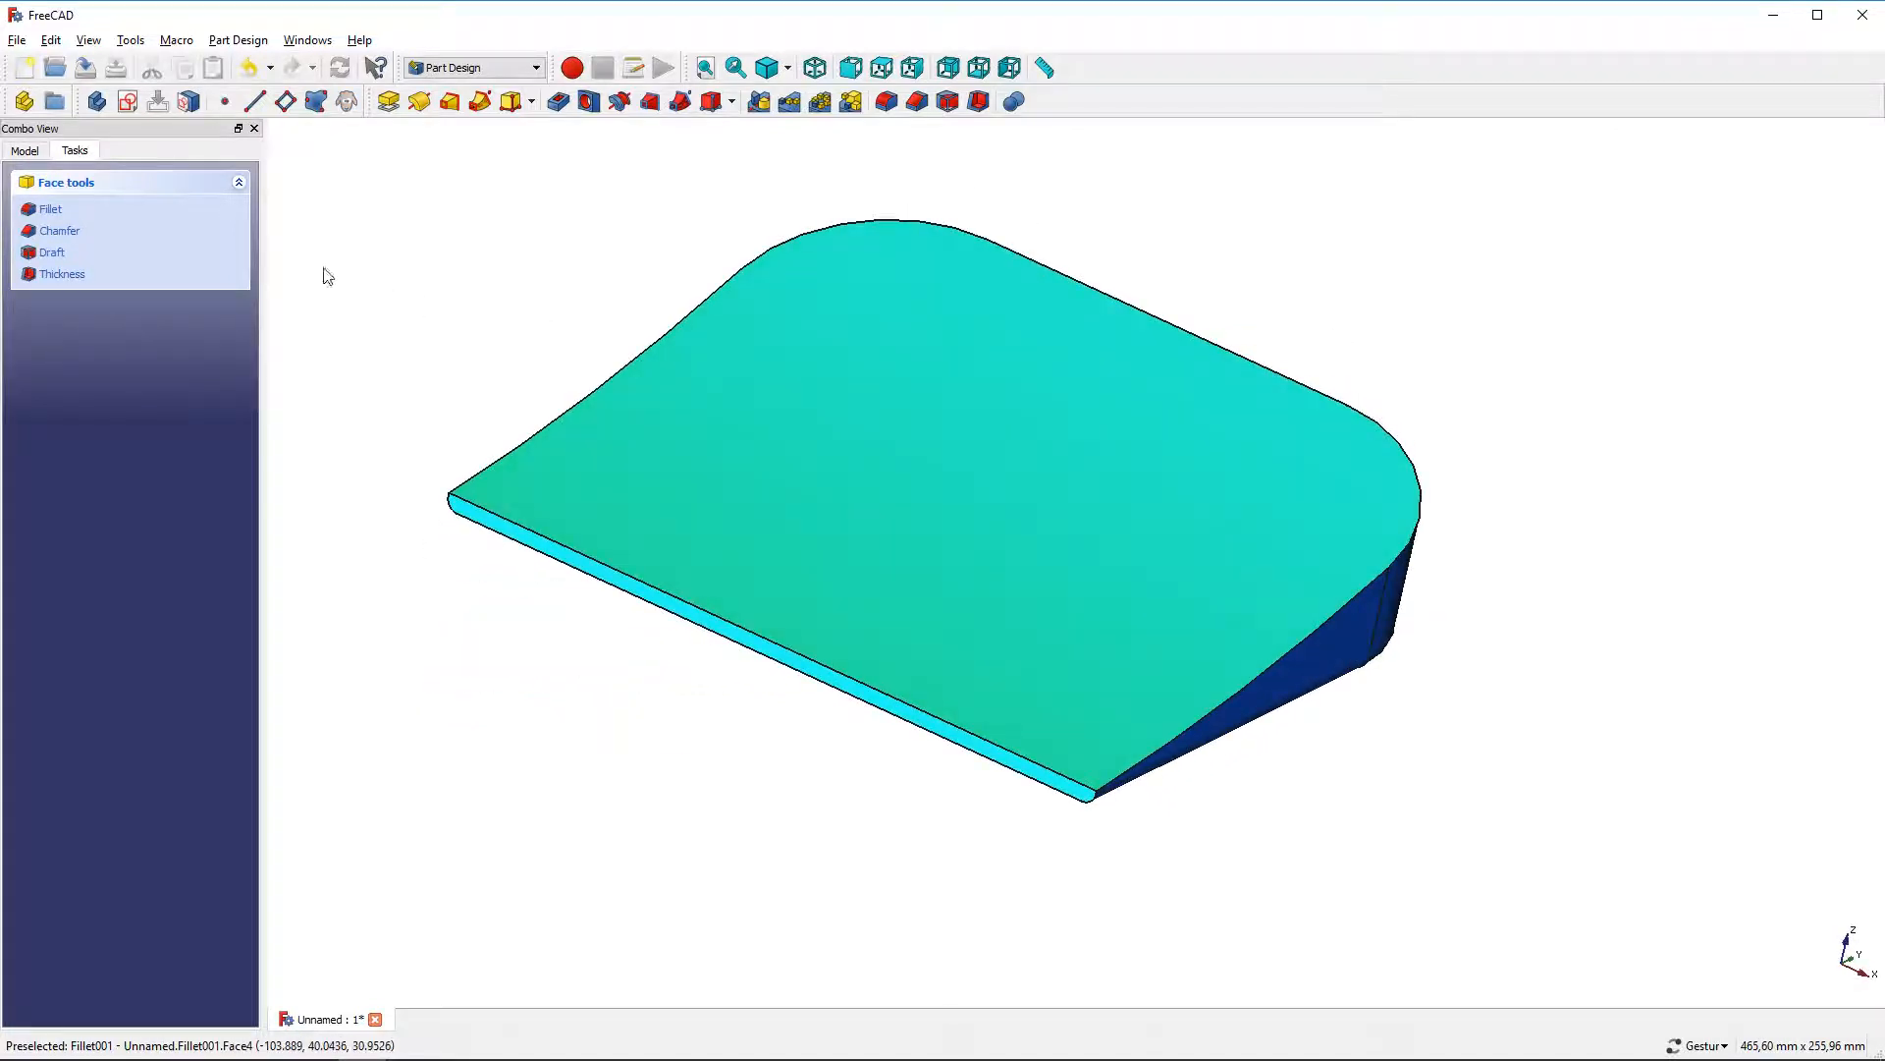
click(62, 275)
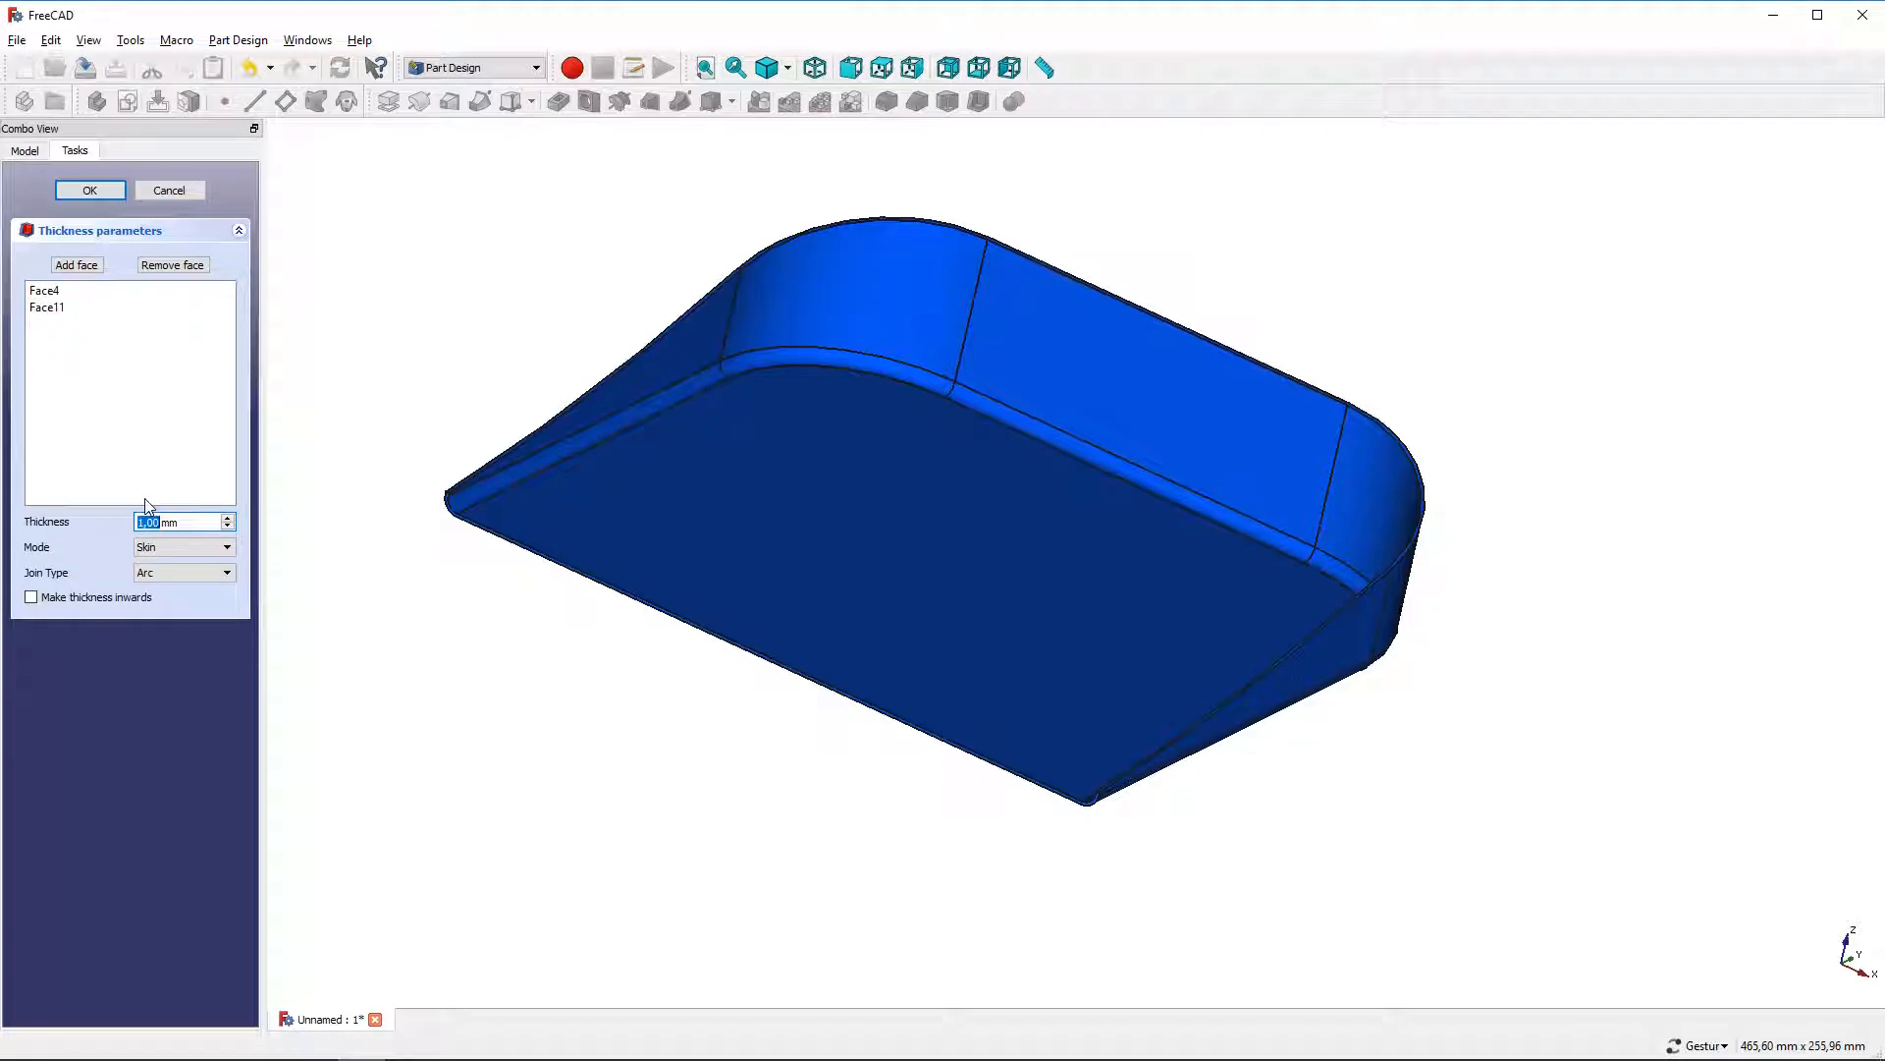
text(3)
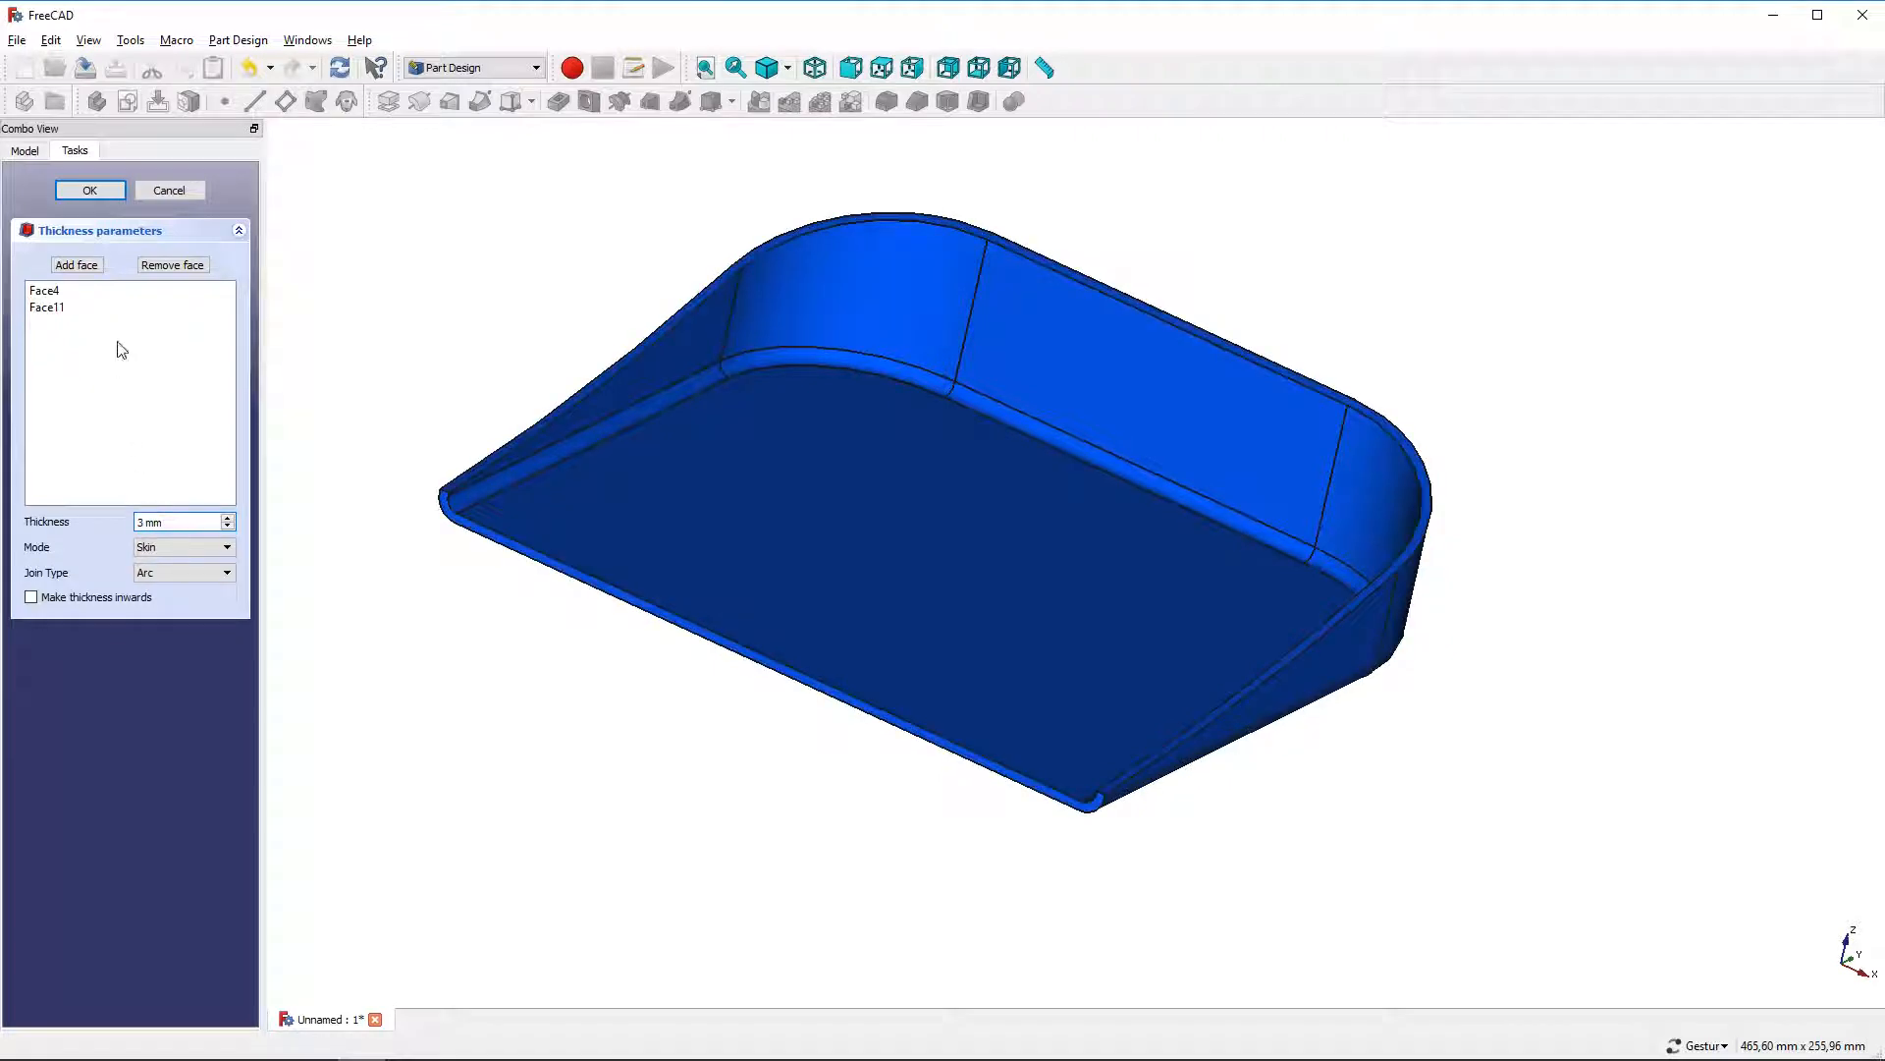
click(103, 190)
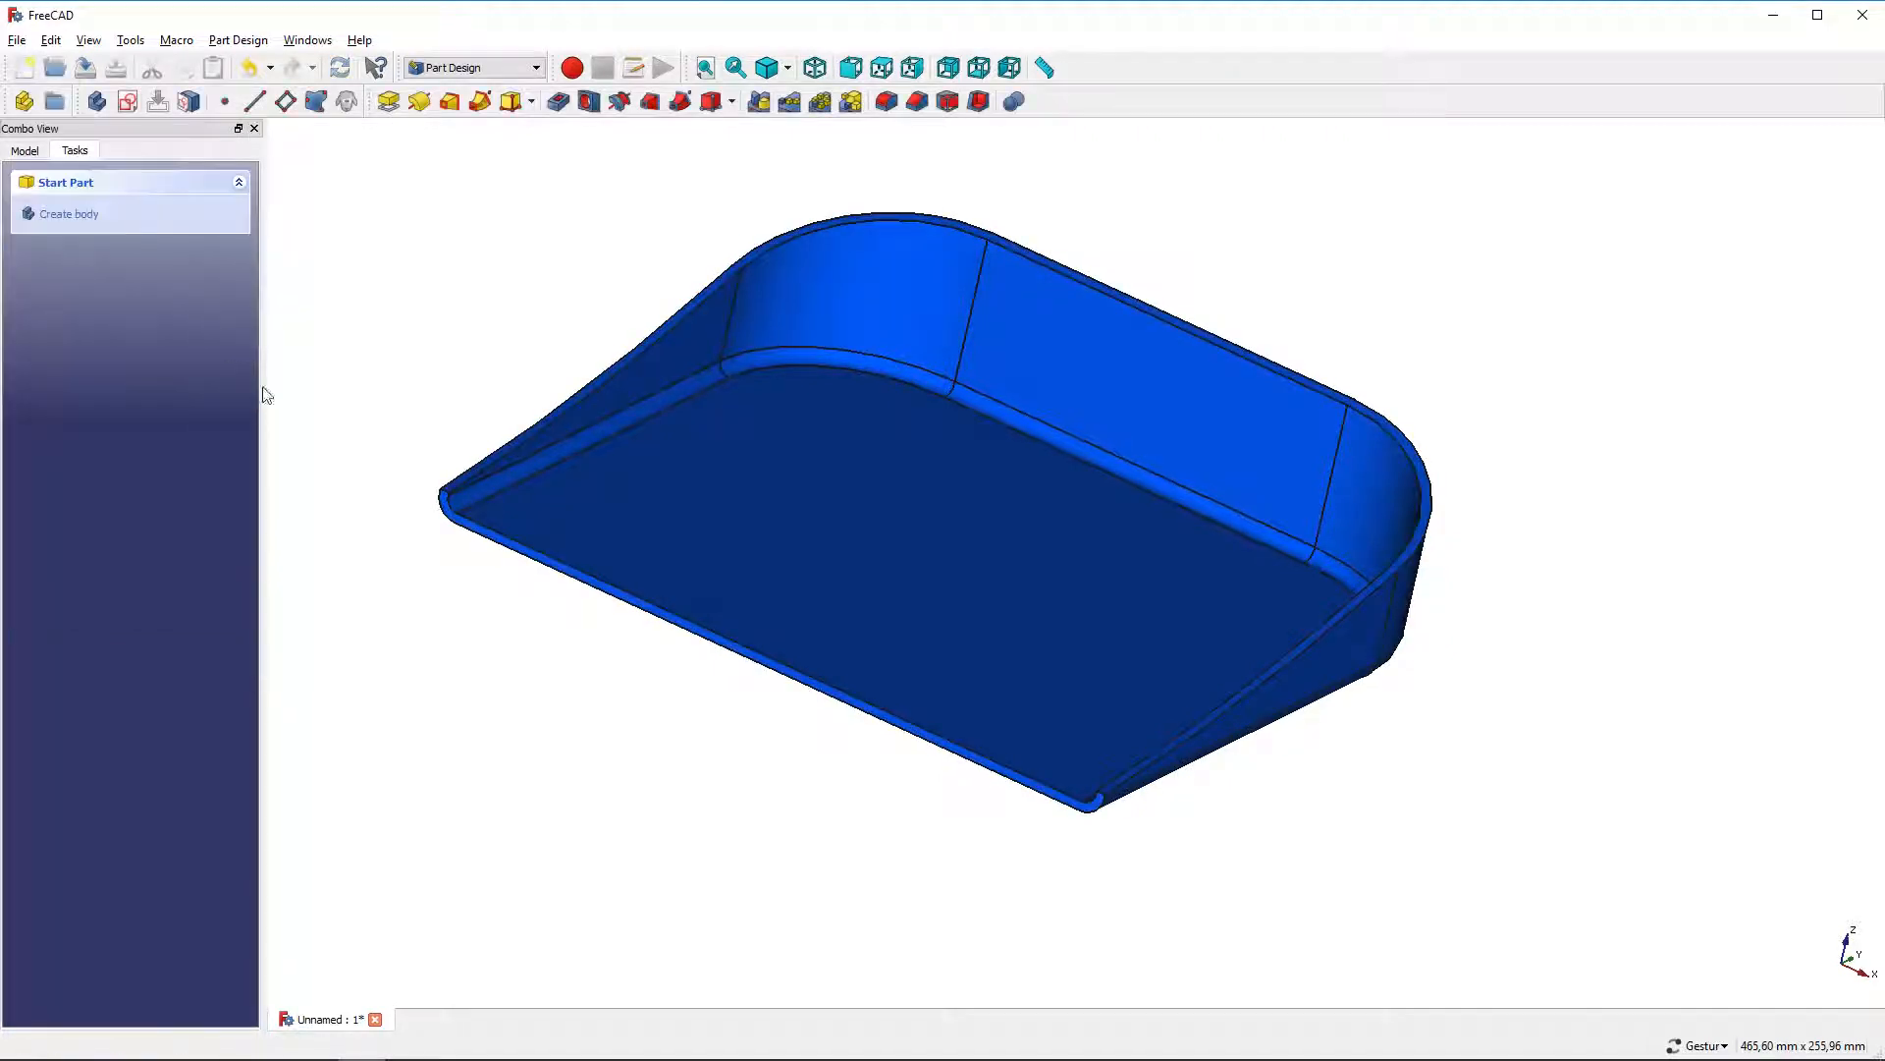
Chamfer the thin bottom front edge of the dustpan lip by 2.99 mm
click(509, 540)
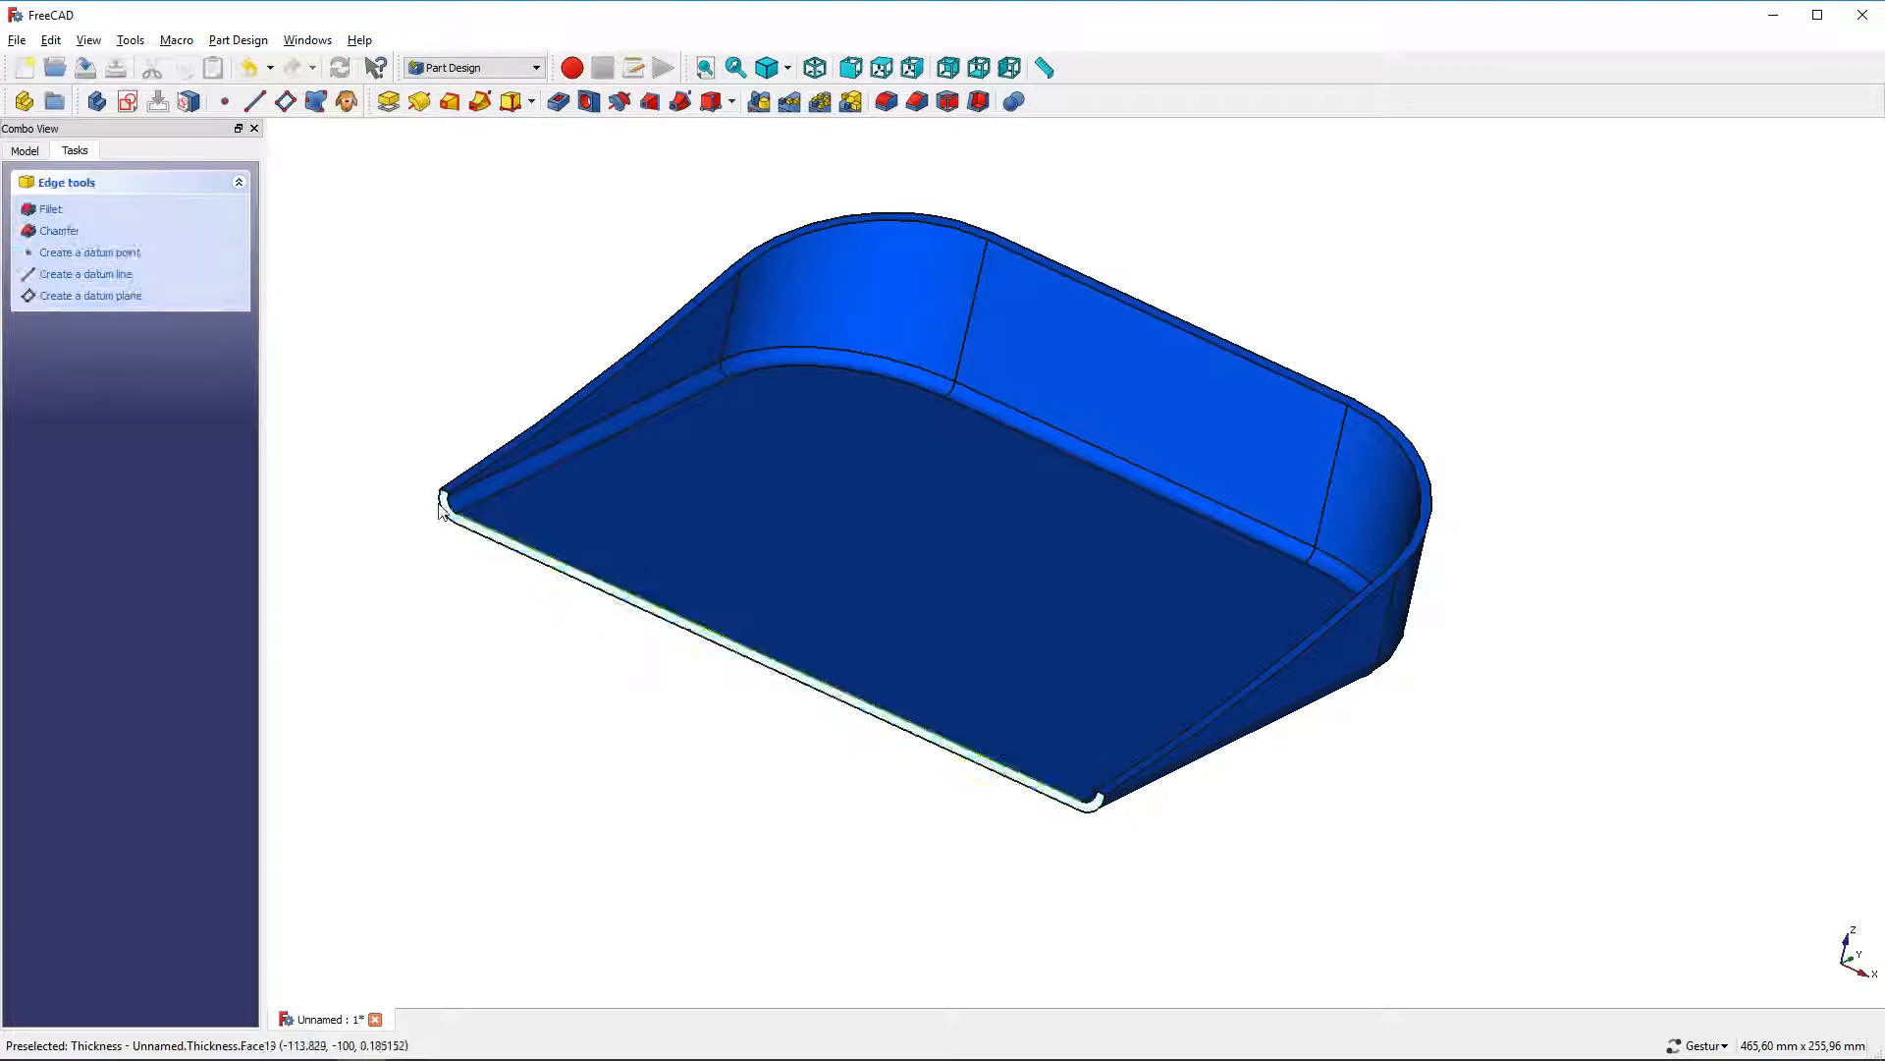
click(59, 231)
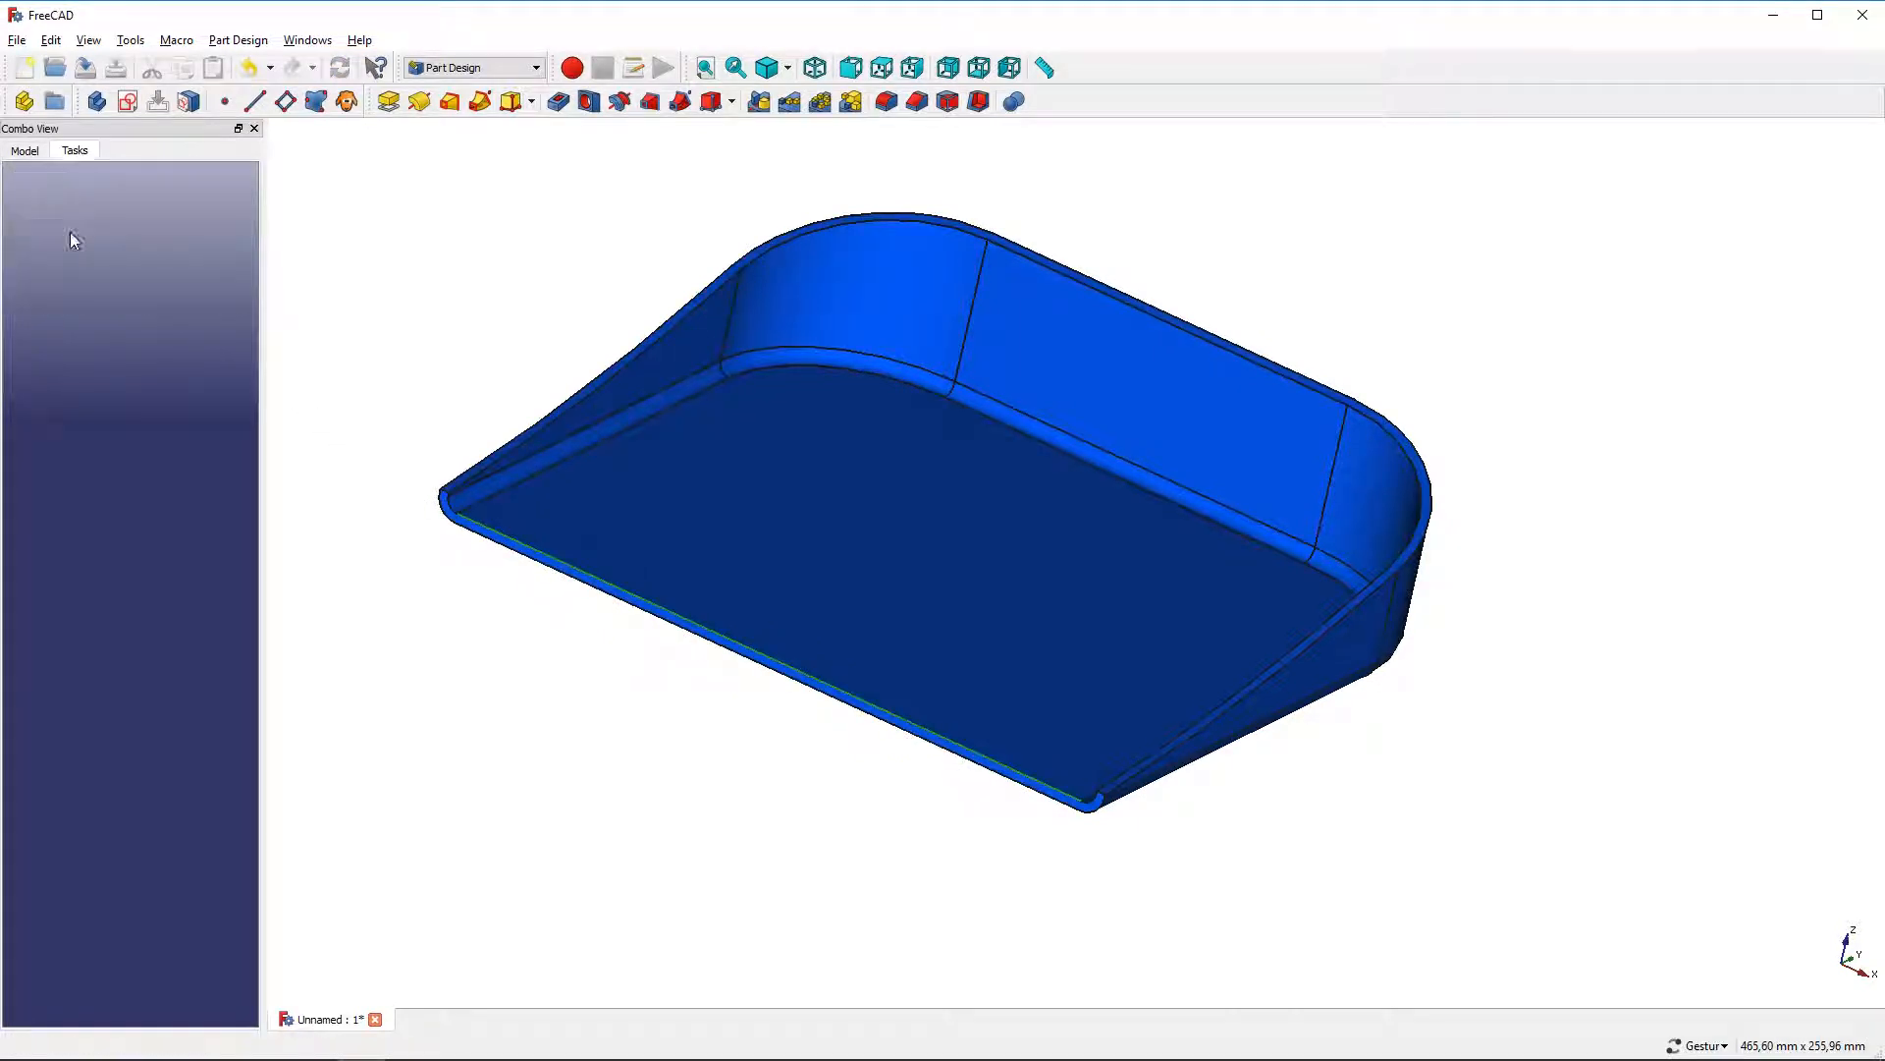
scroll(417, 525, up, 2)
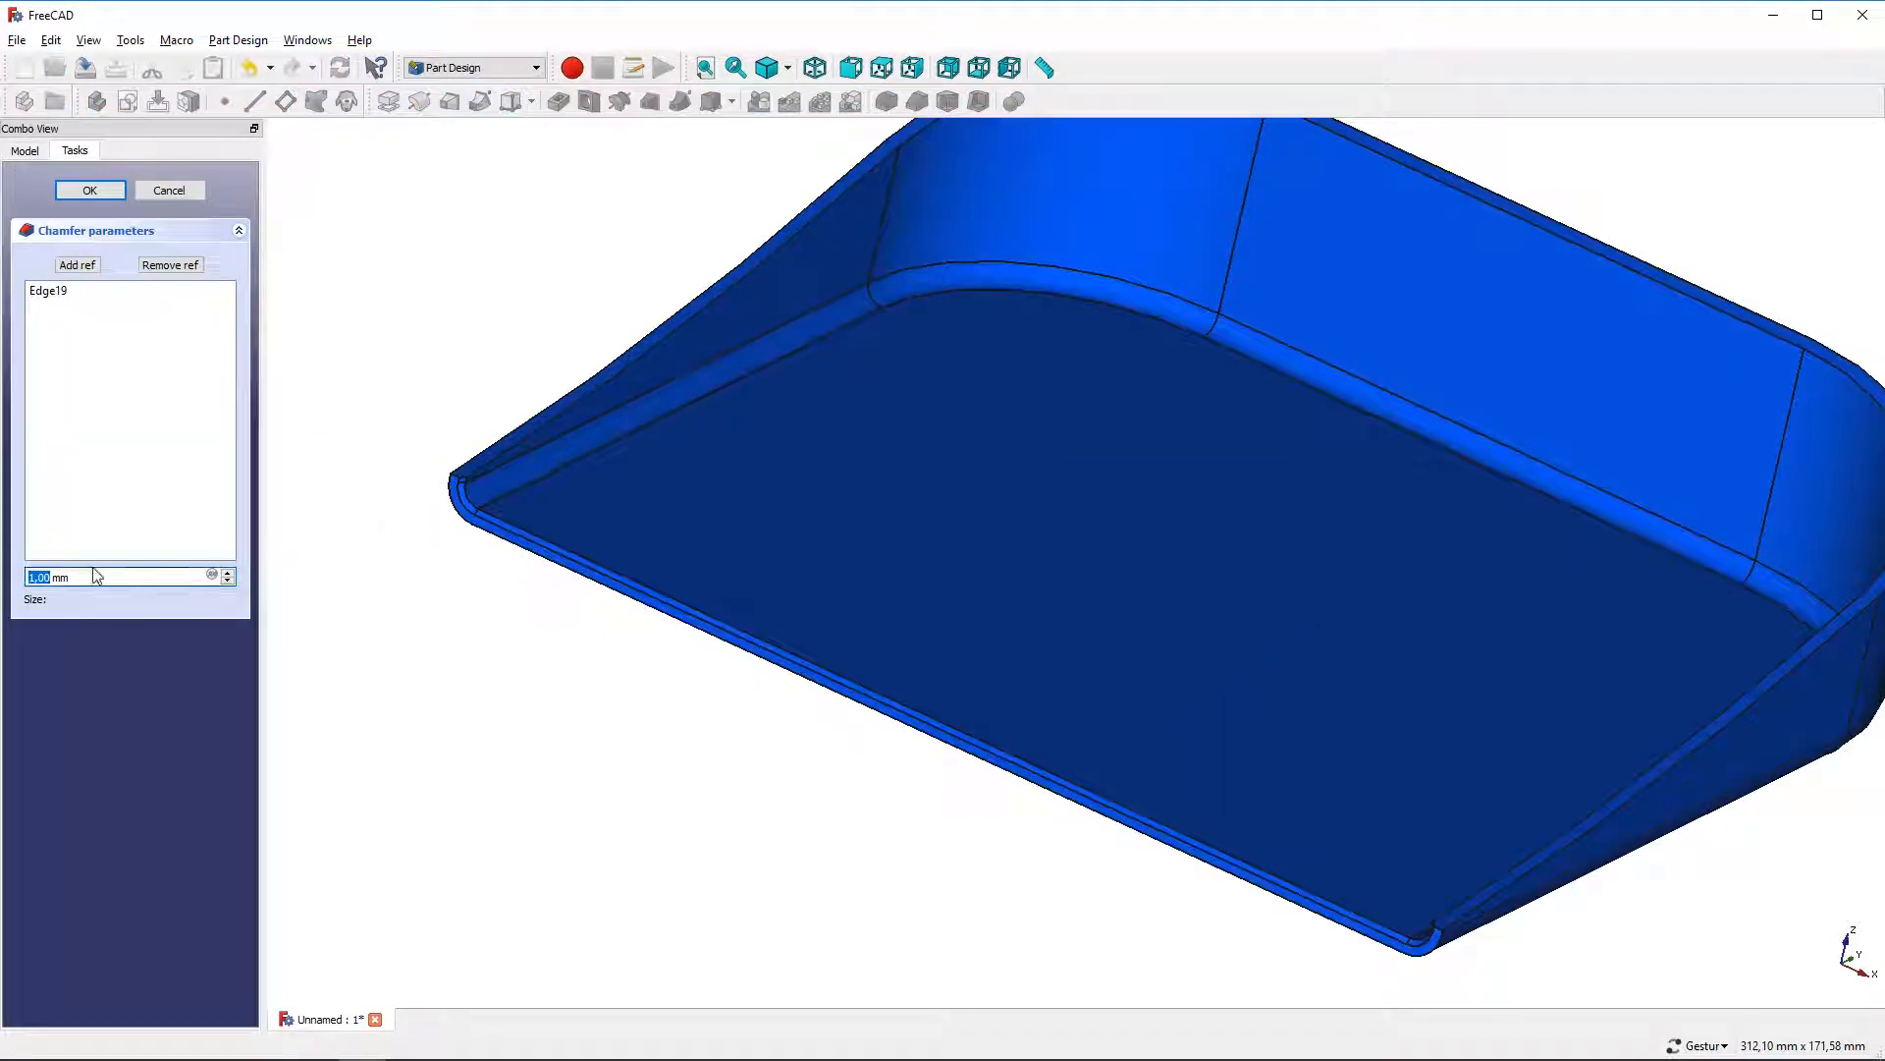
text(2,99)
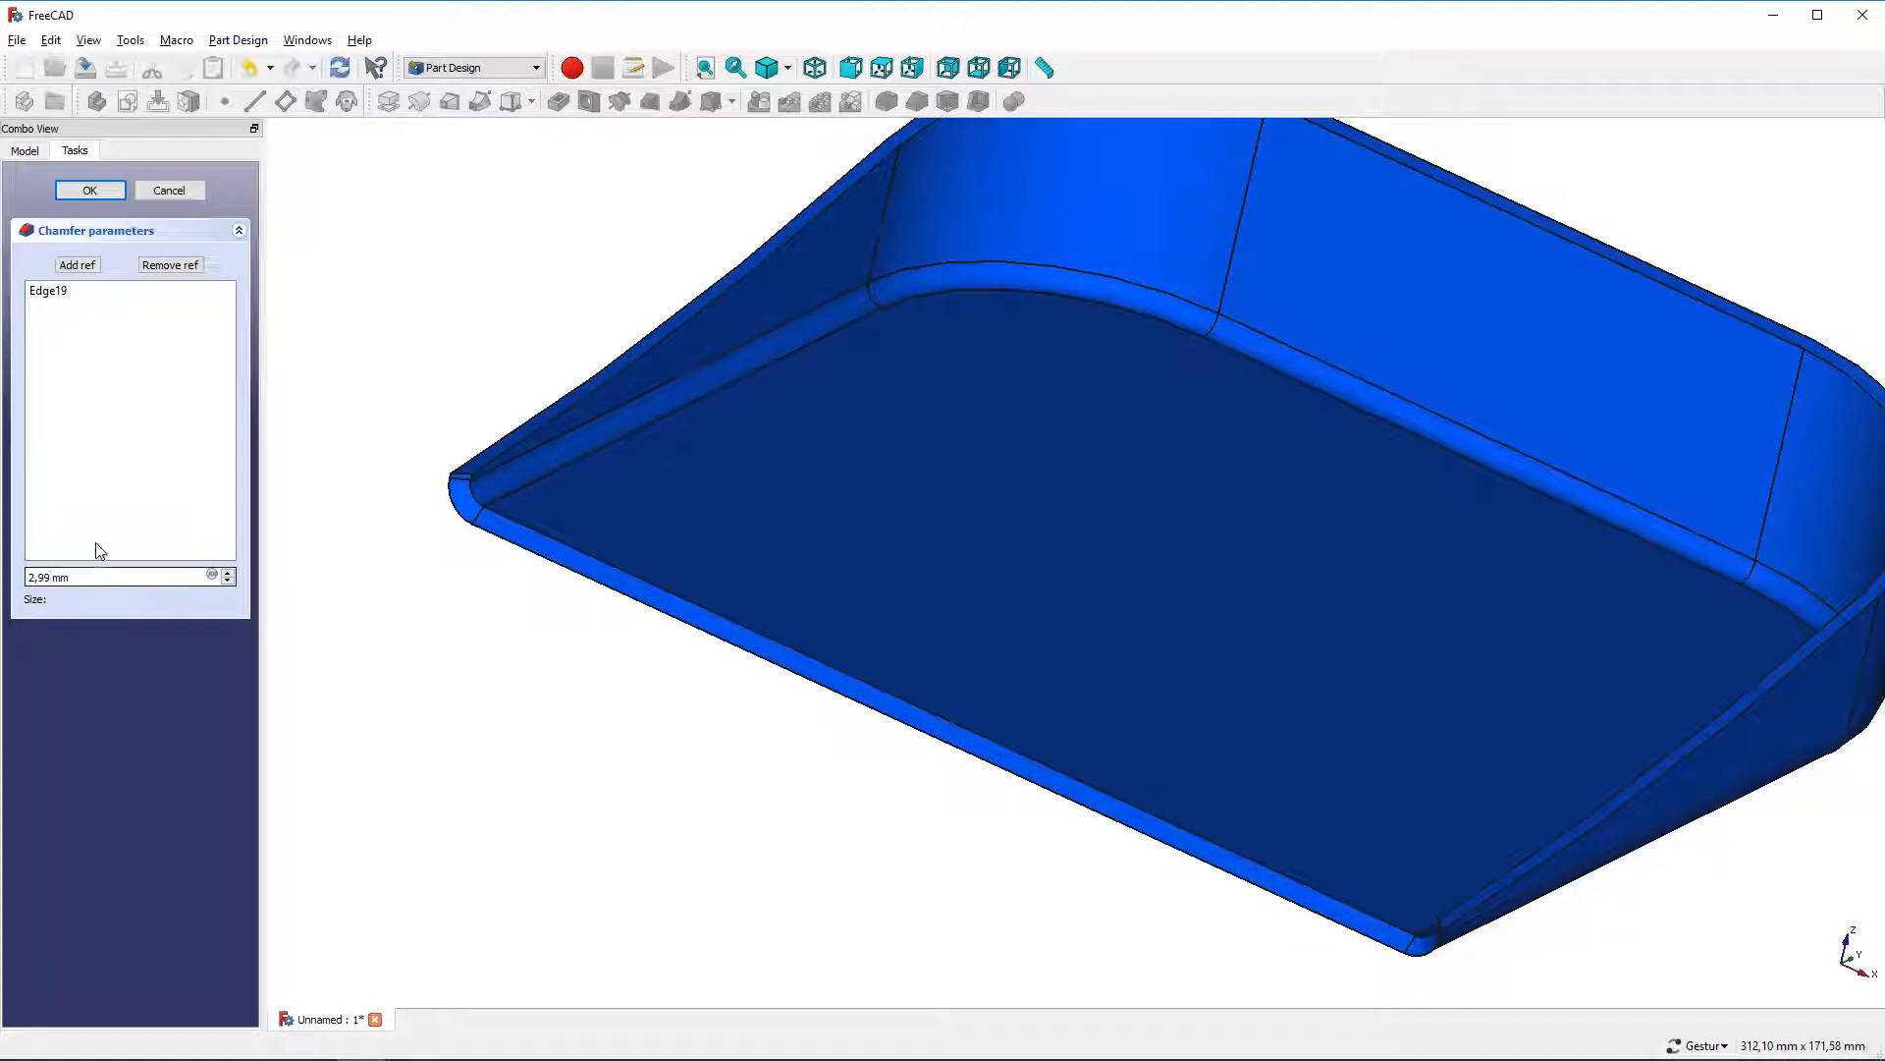
click(90, 190)
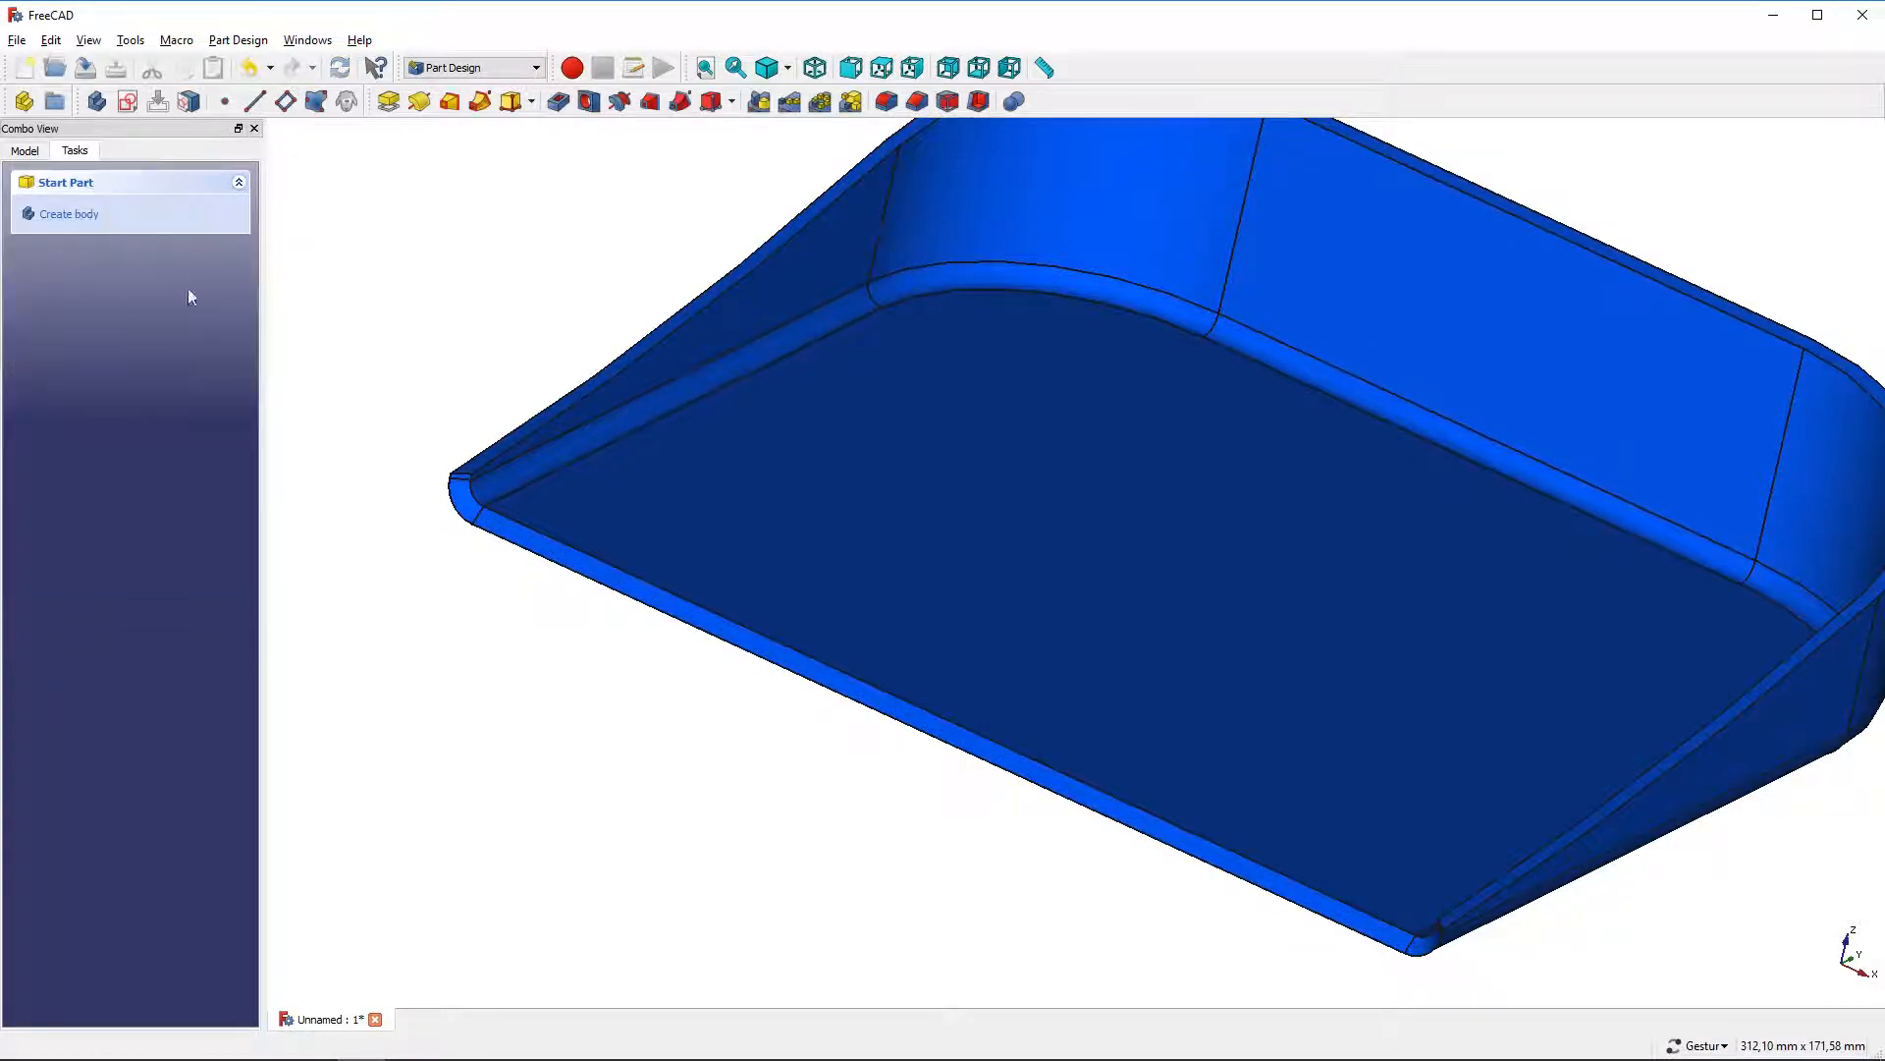
Chamfer the upper front edge of the lip by 4.22 mm
click(523, 522)
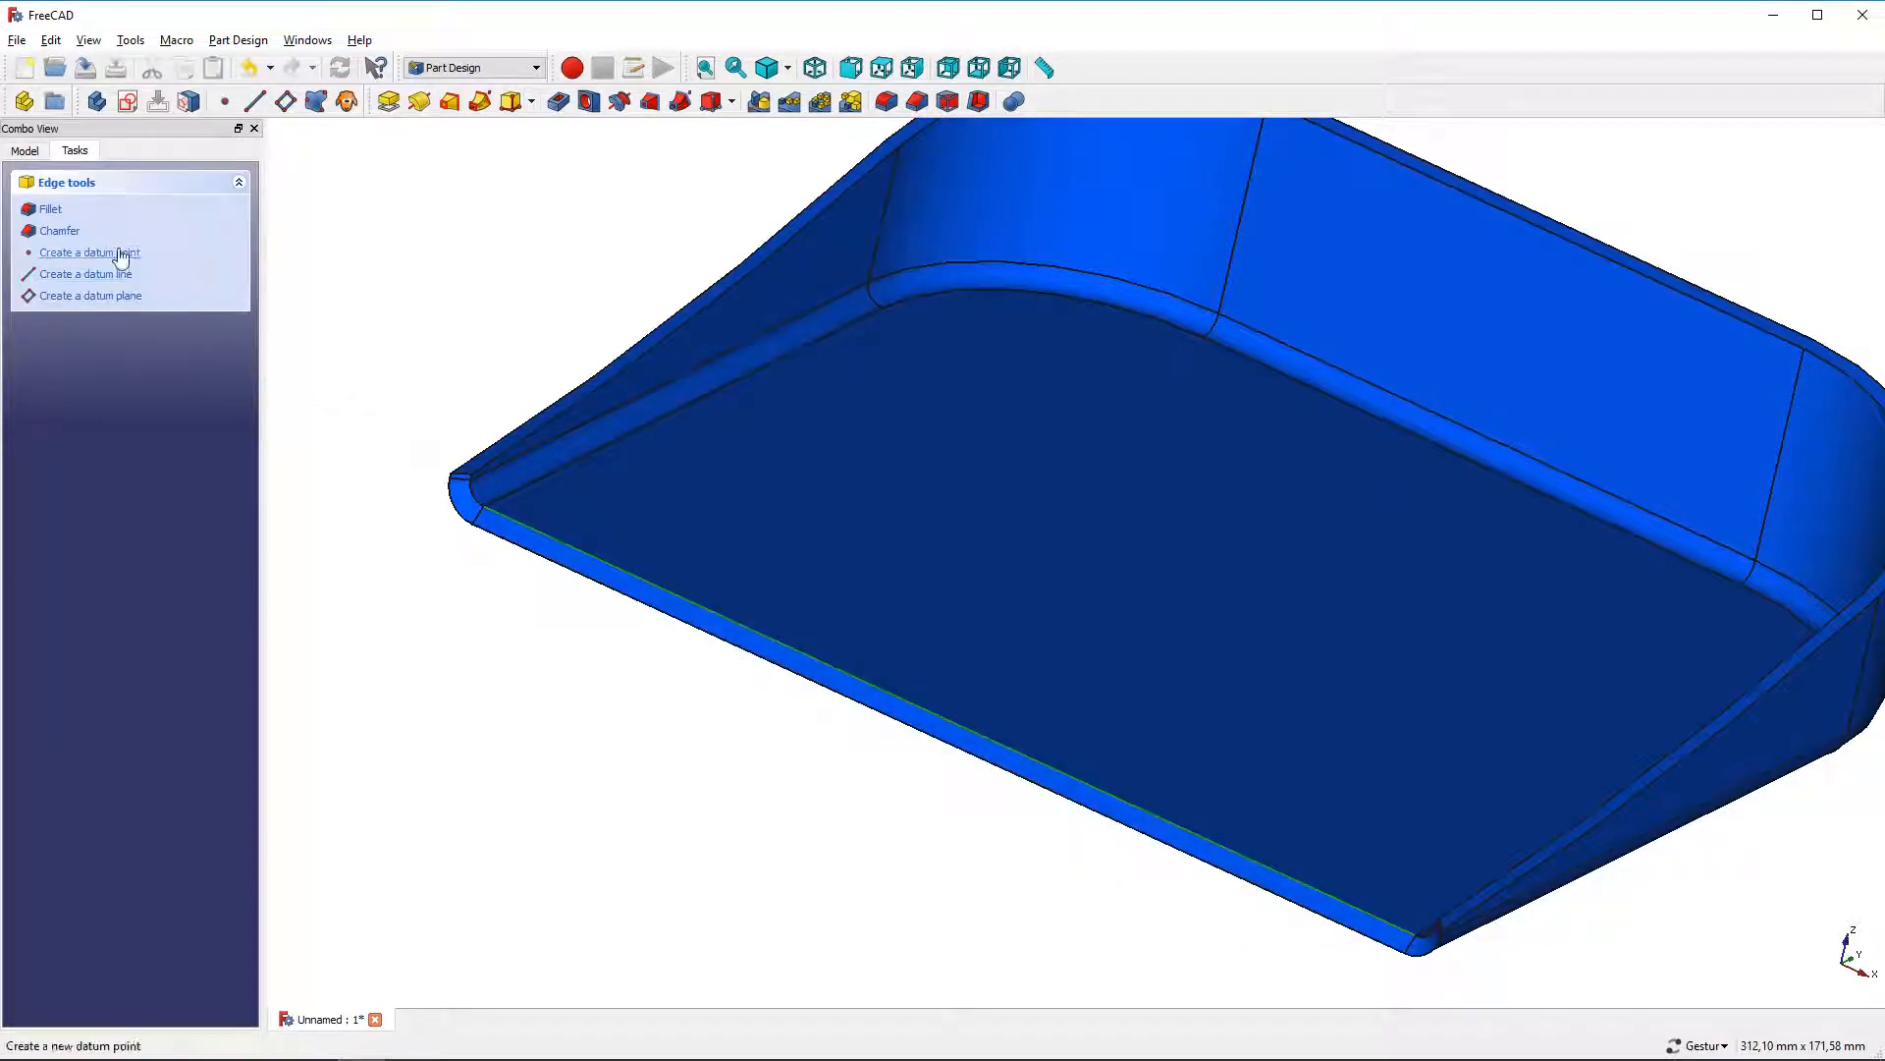
click(61, 230)
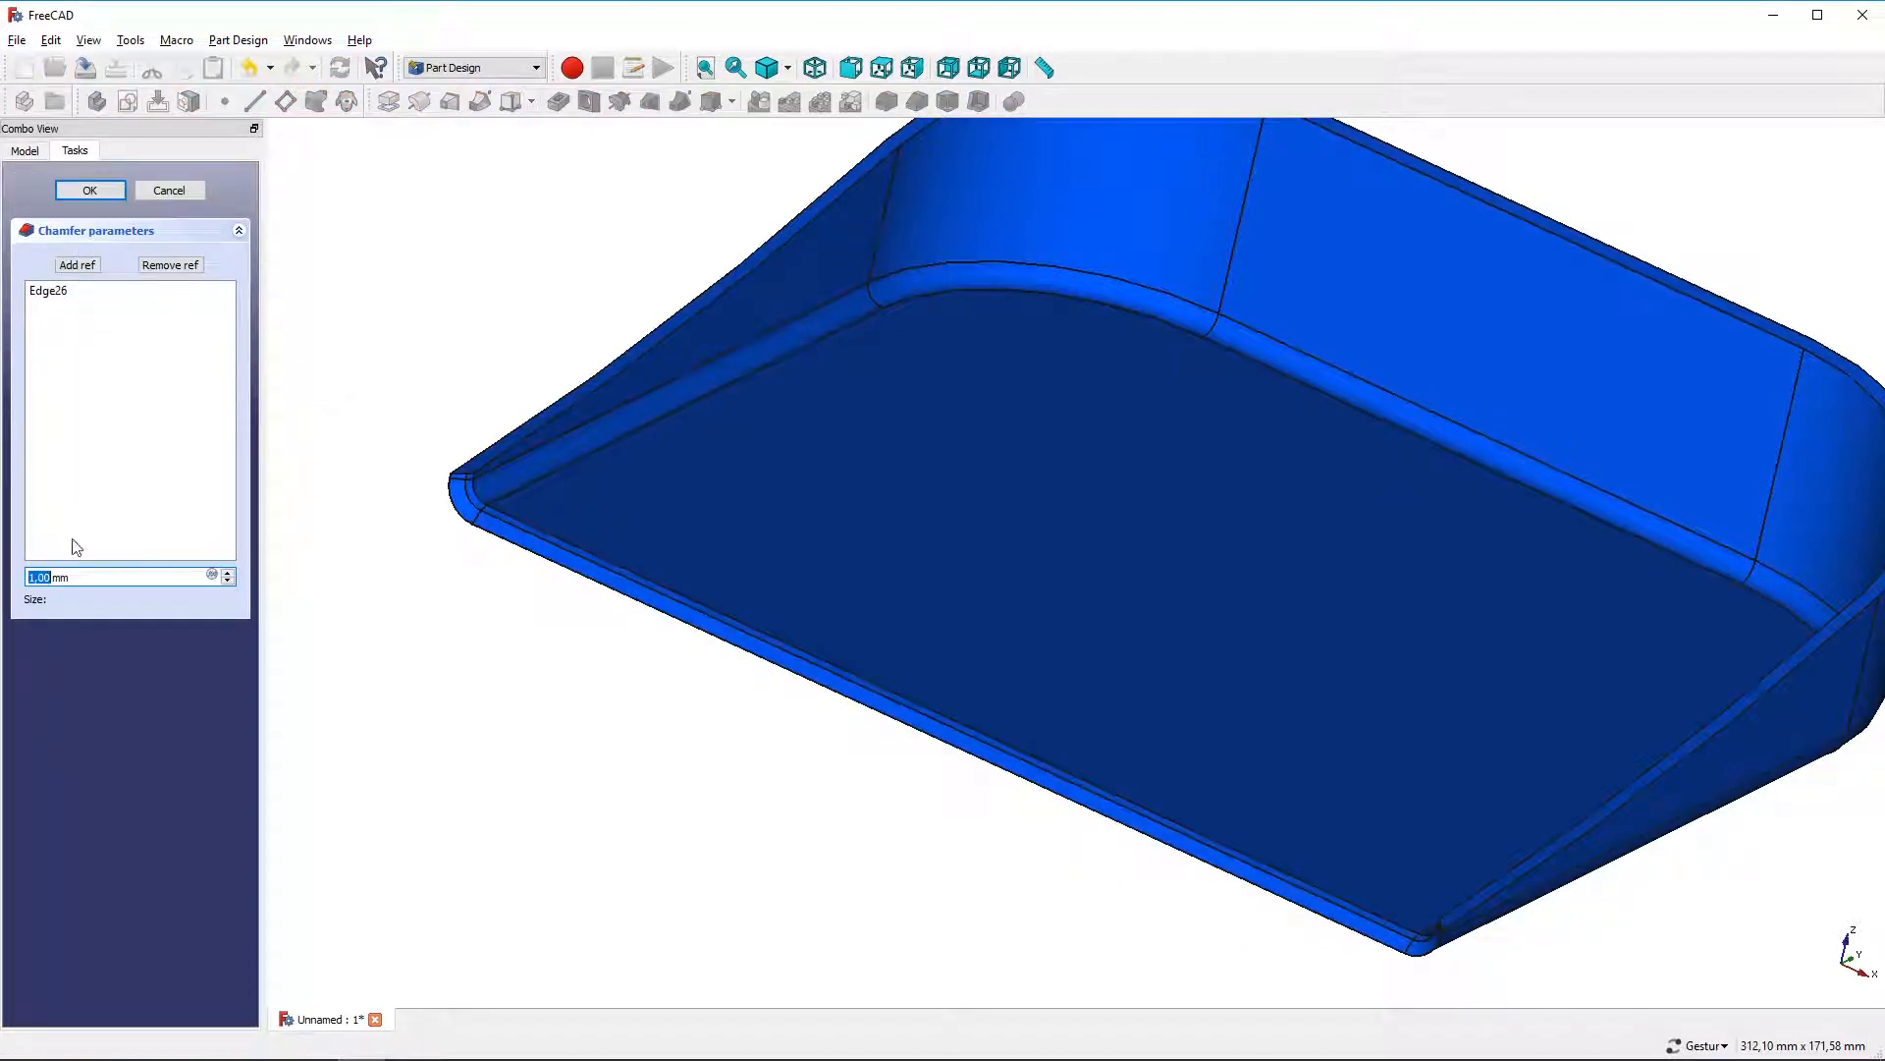
text(4)
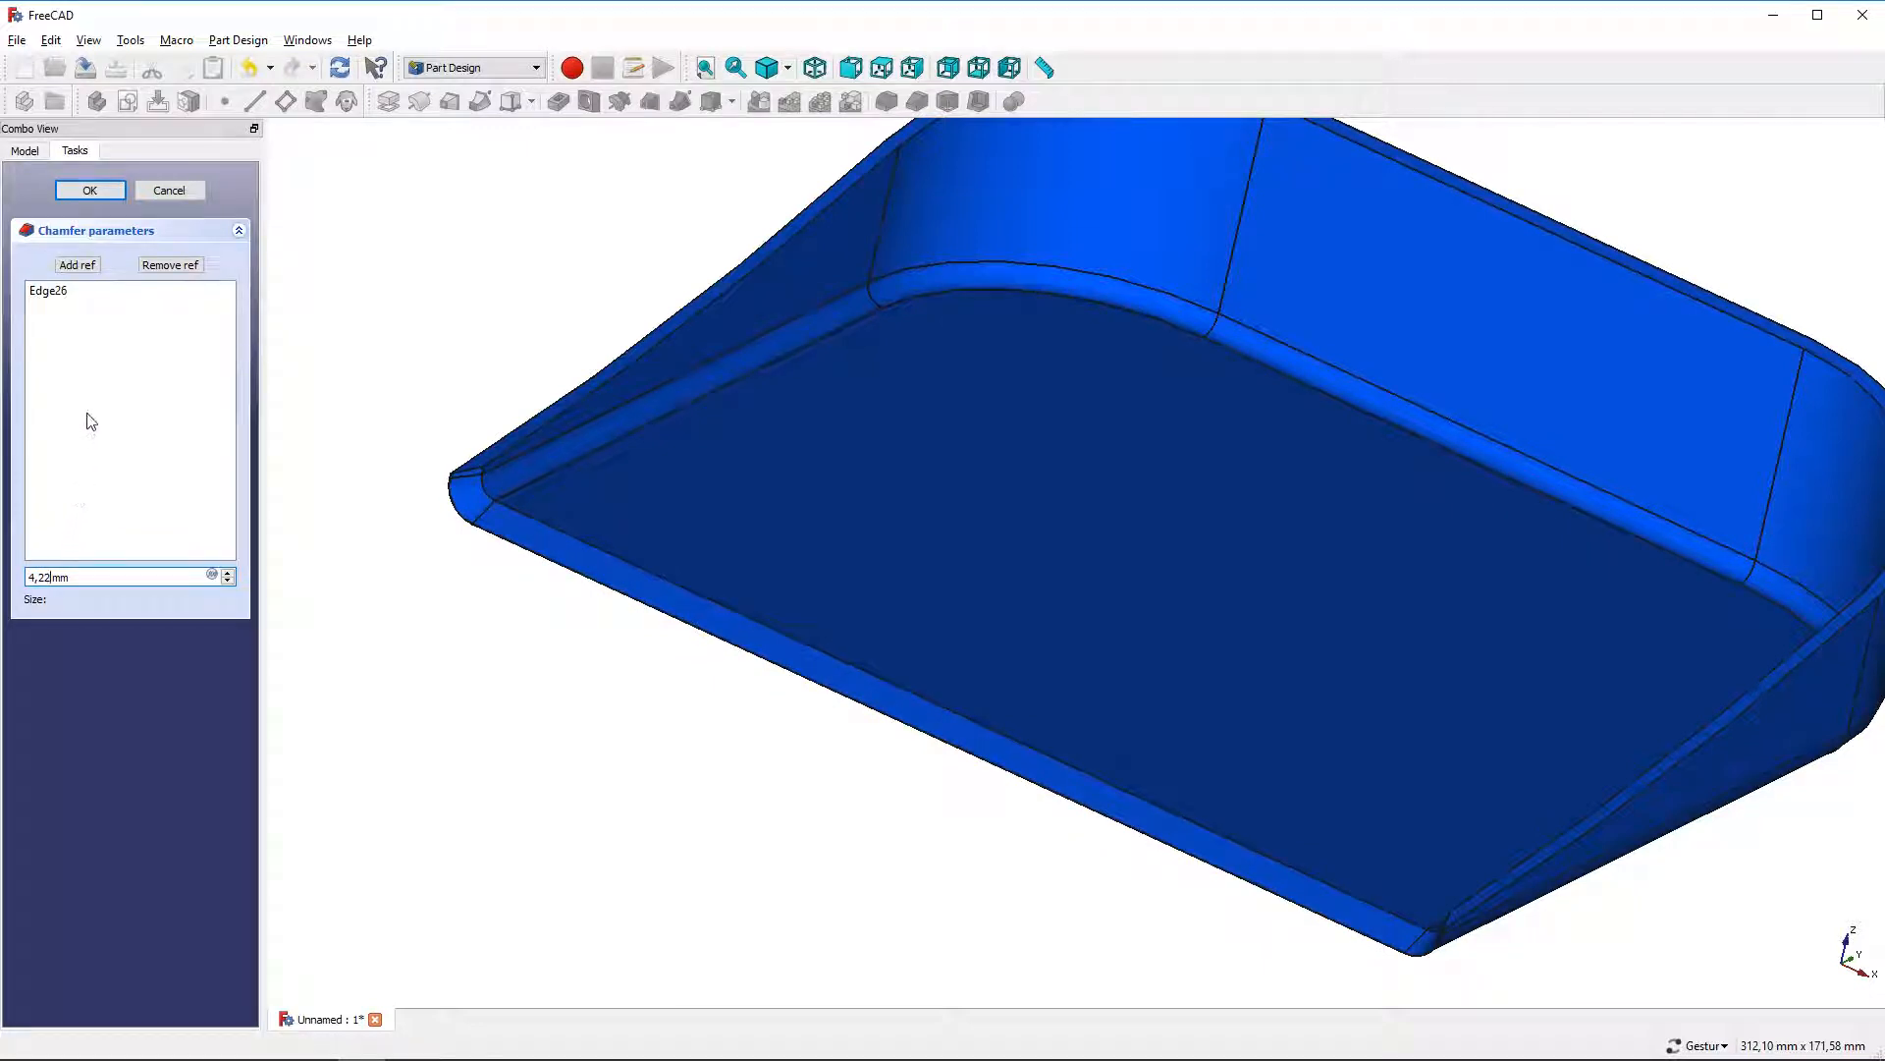
click(98, 192)
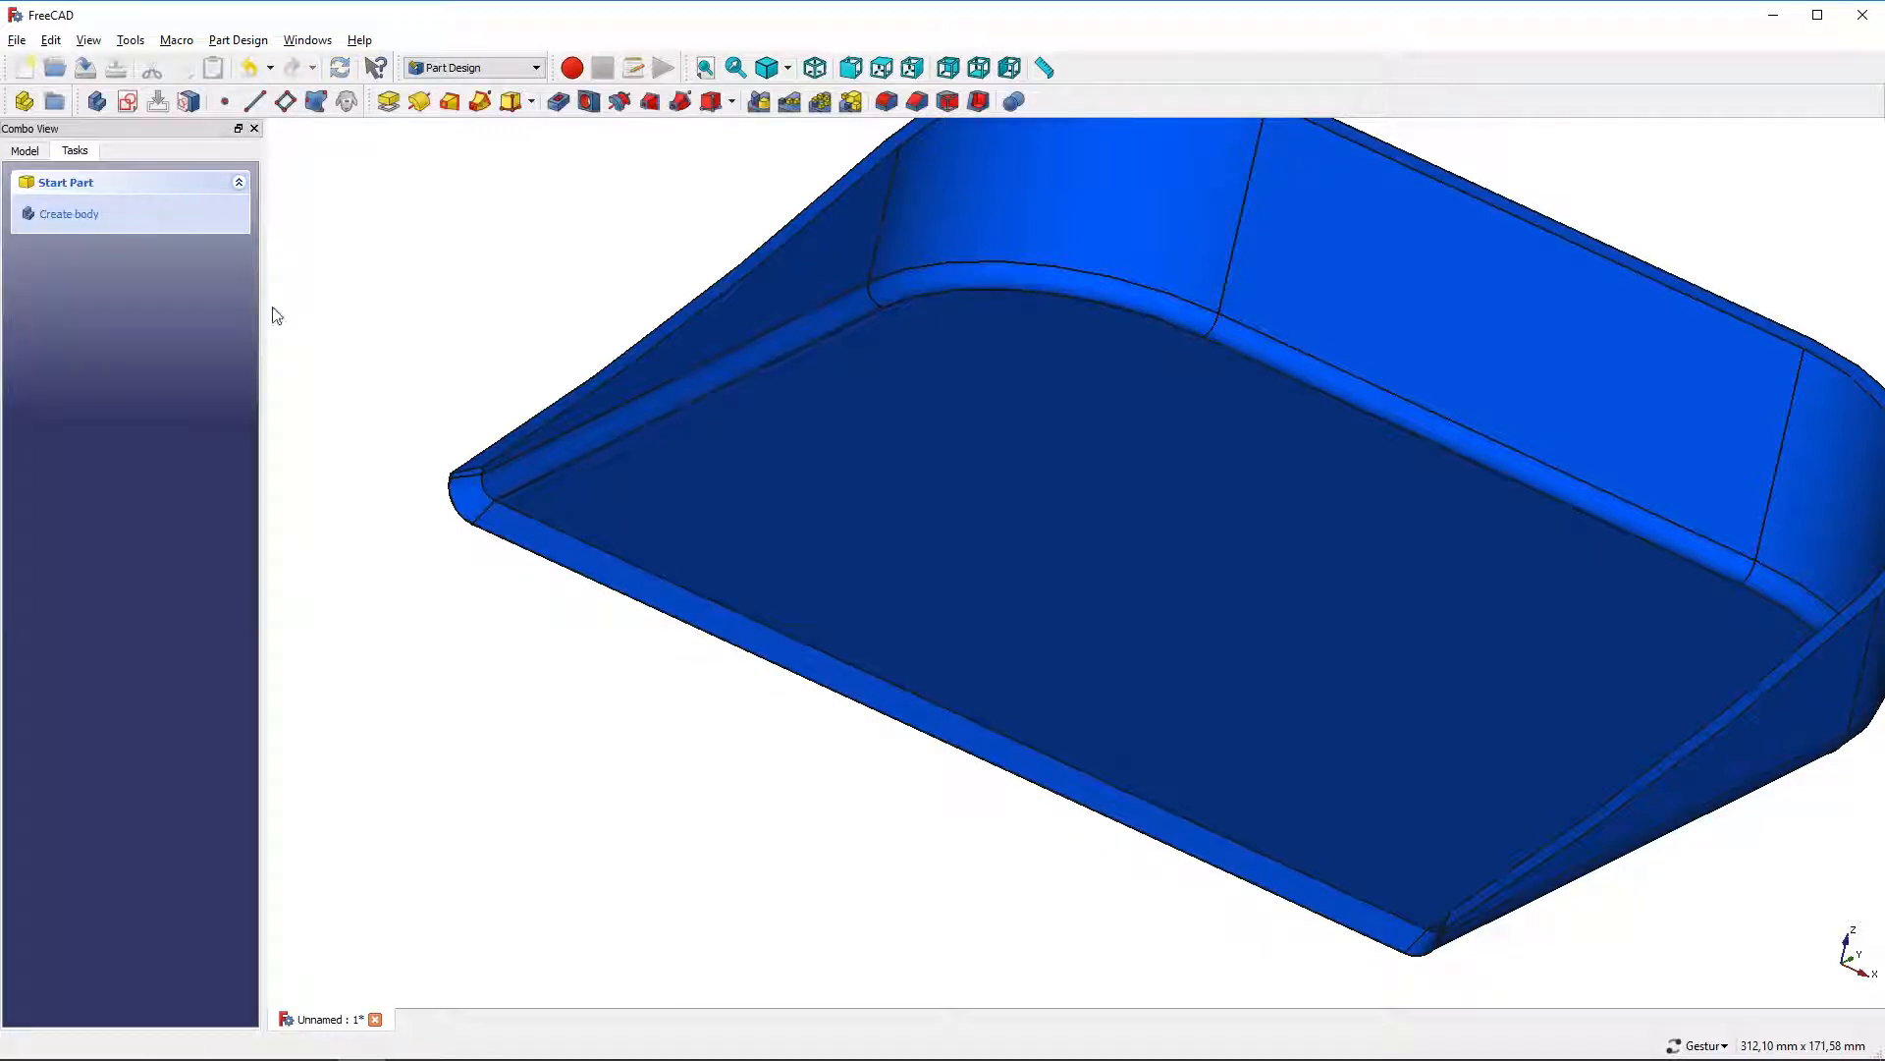
Fillet the two edges at the sides of the front lip with a 0.99 mm radius
click(487, 446)
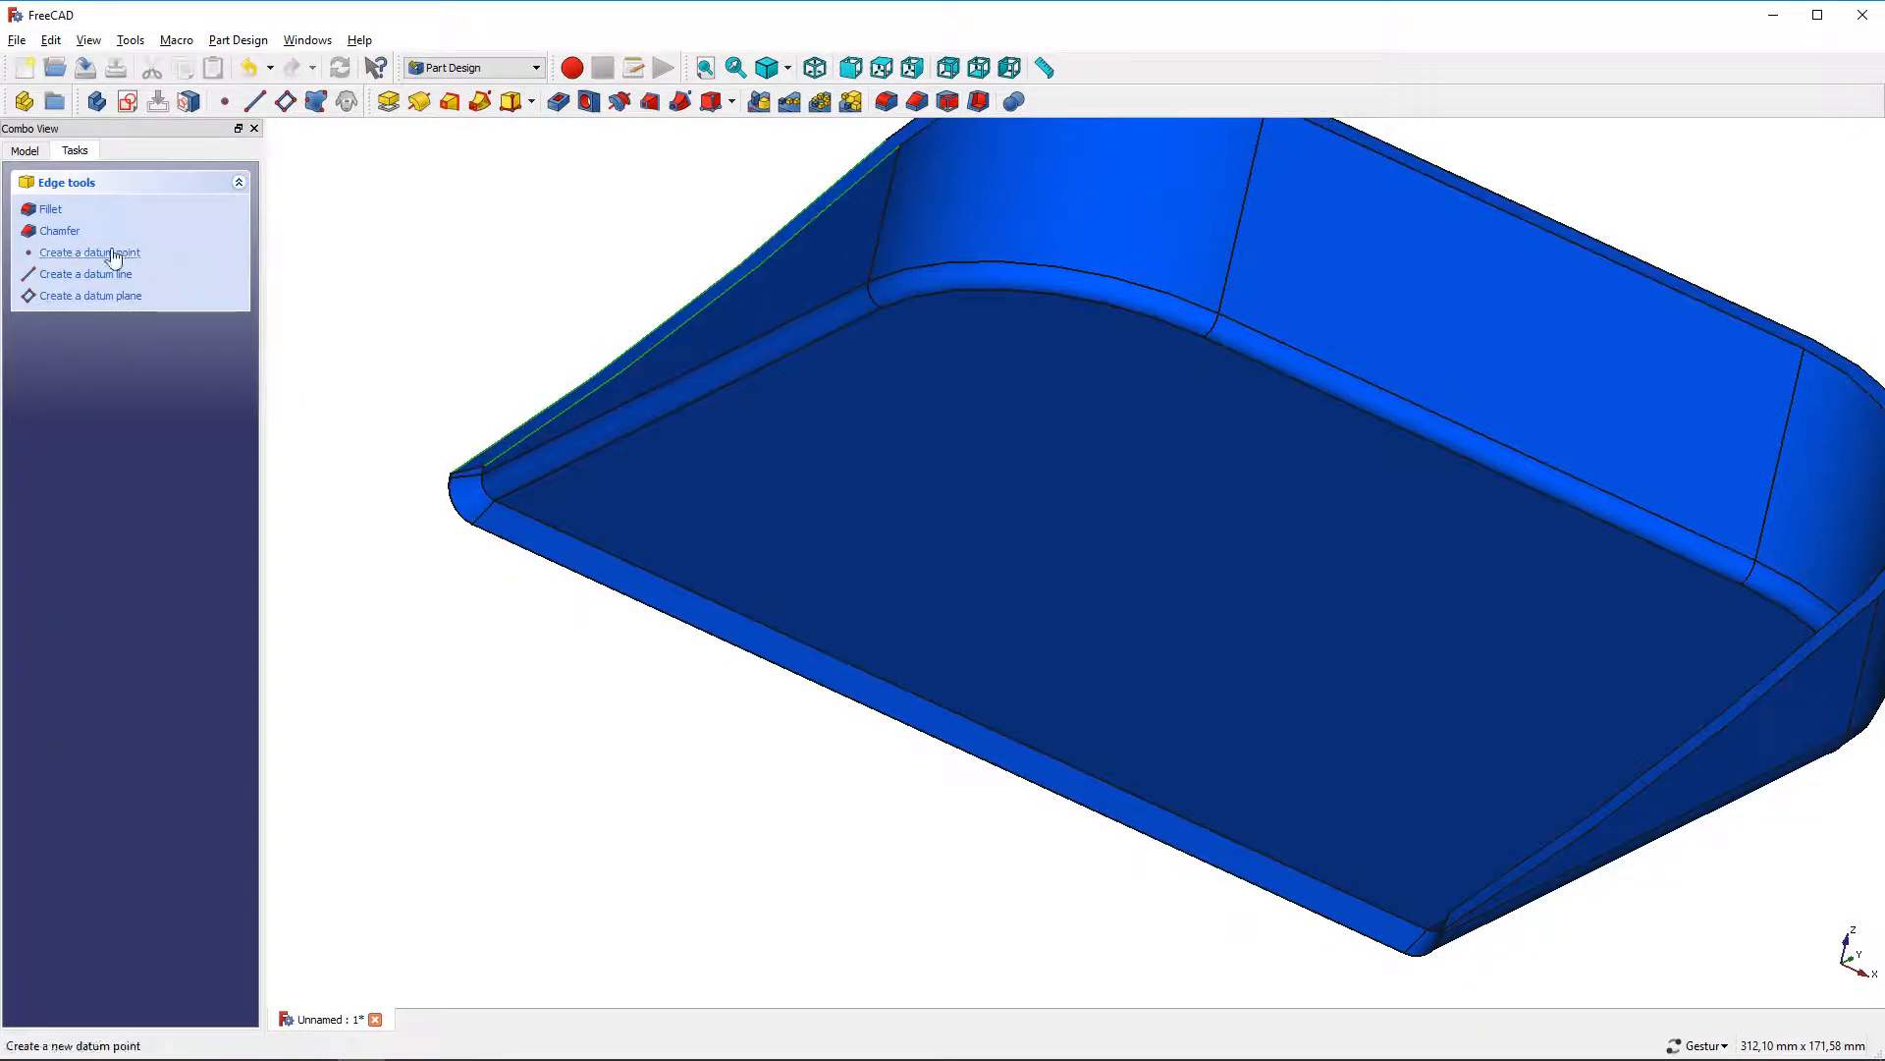
click(49, 209)
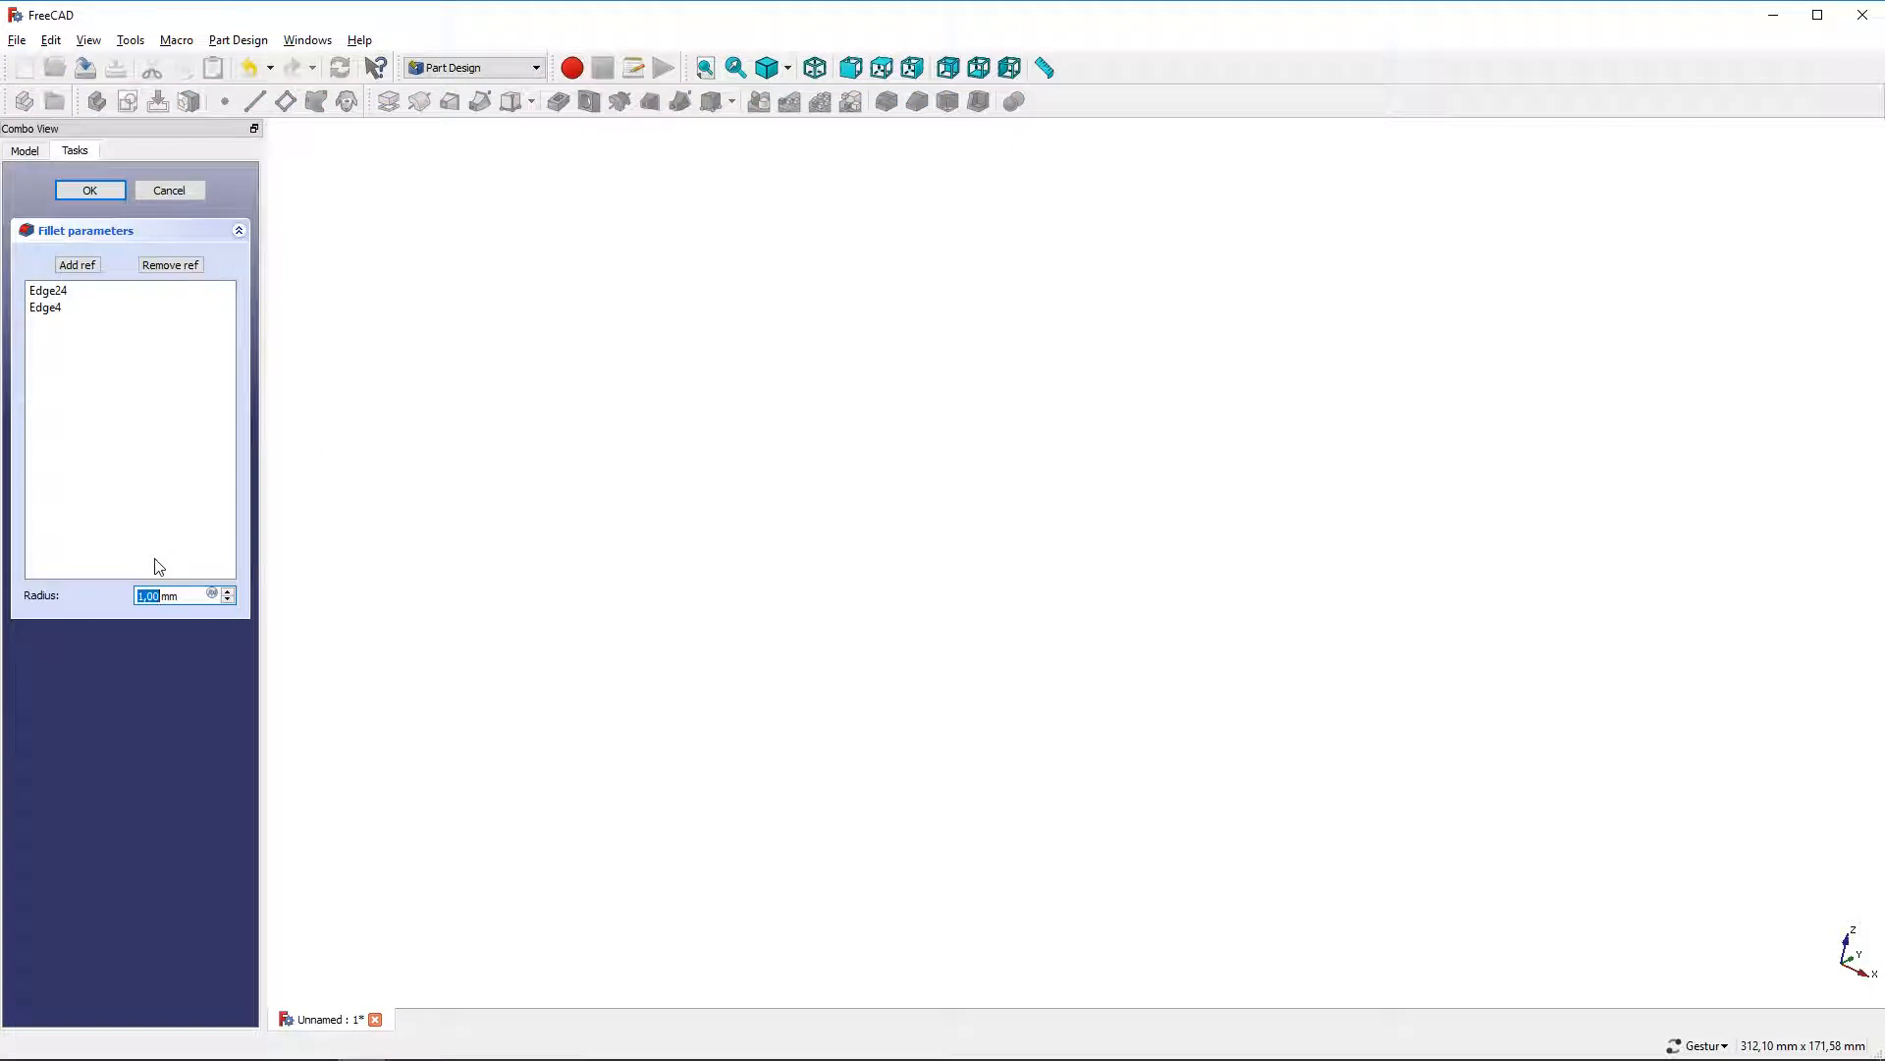
text(99)
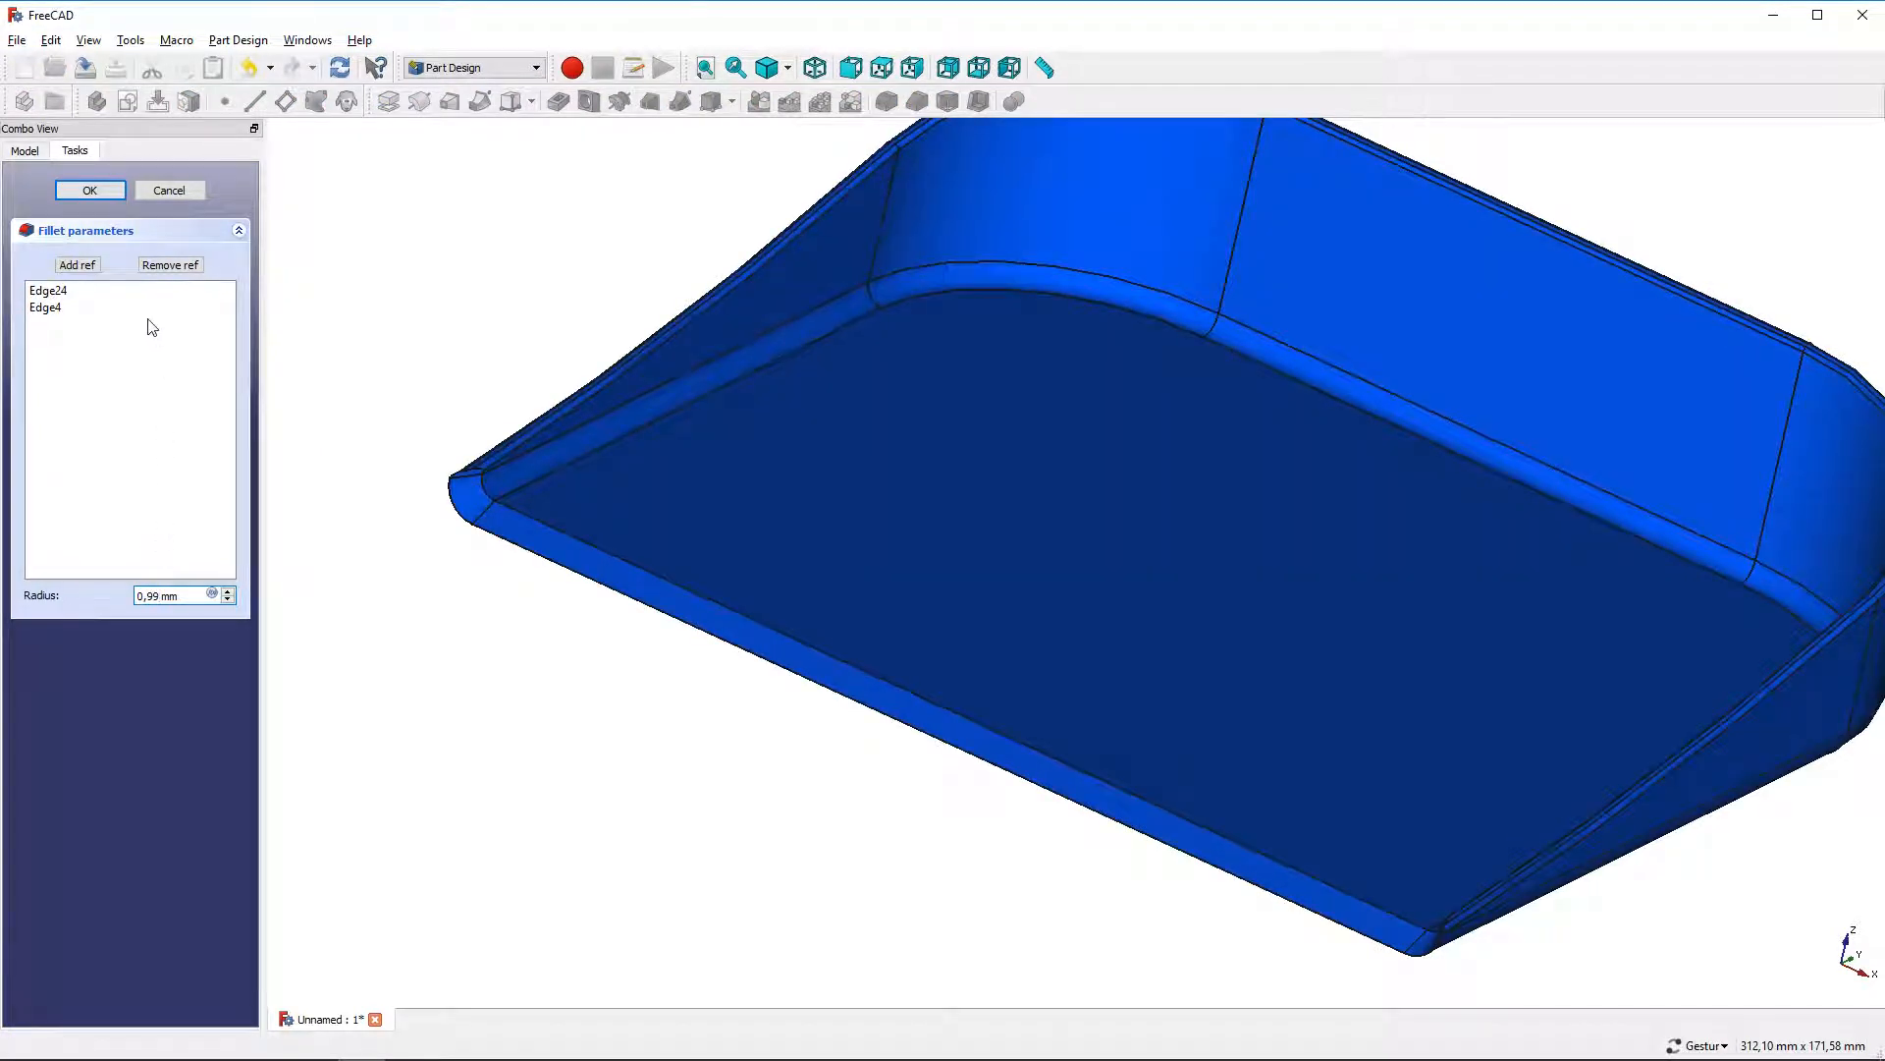
click(108, 191)
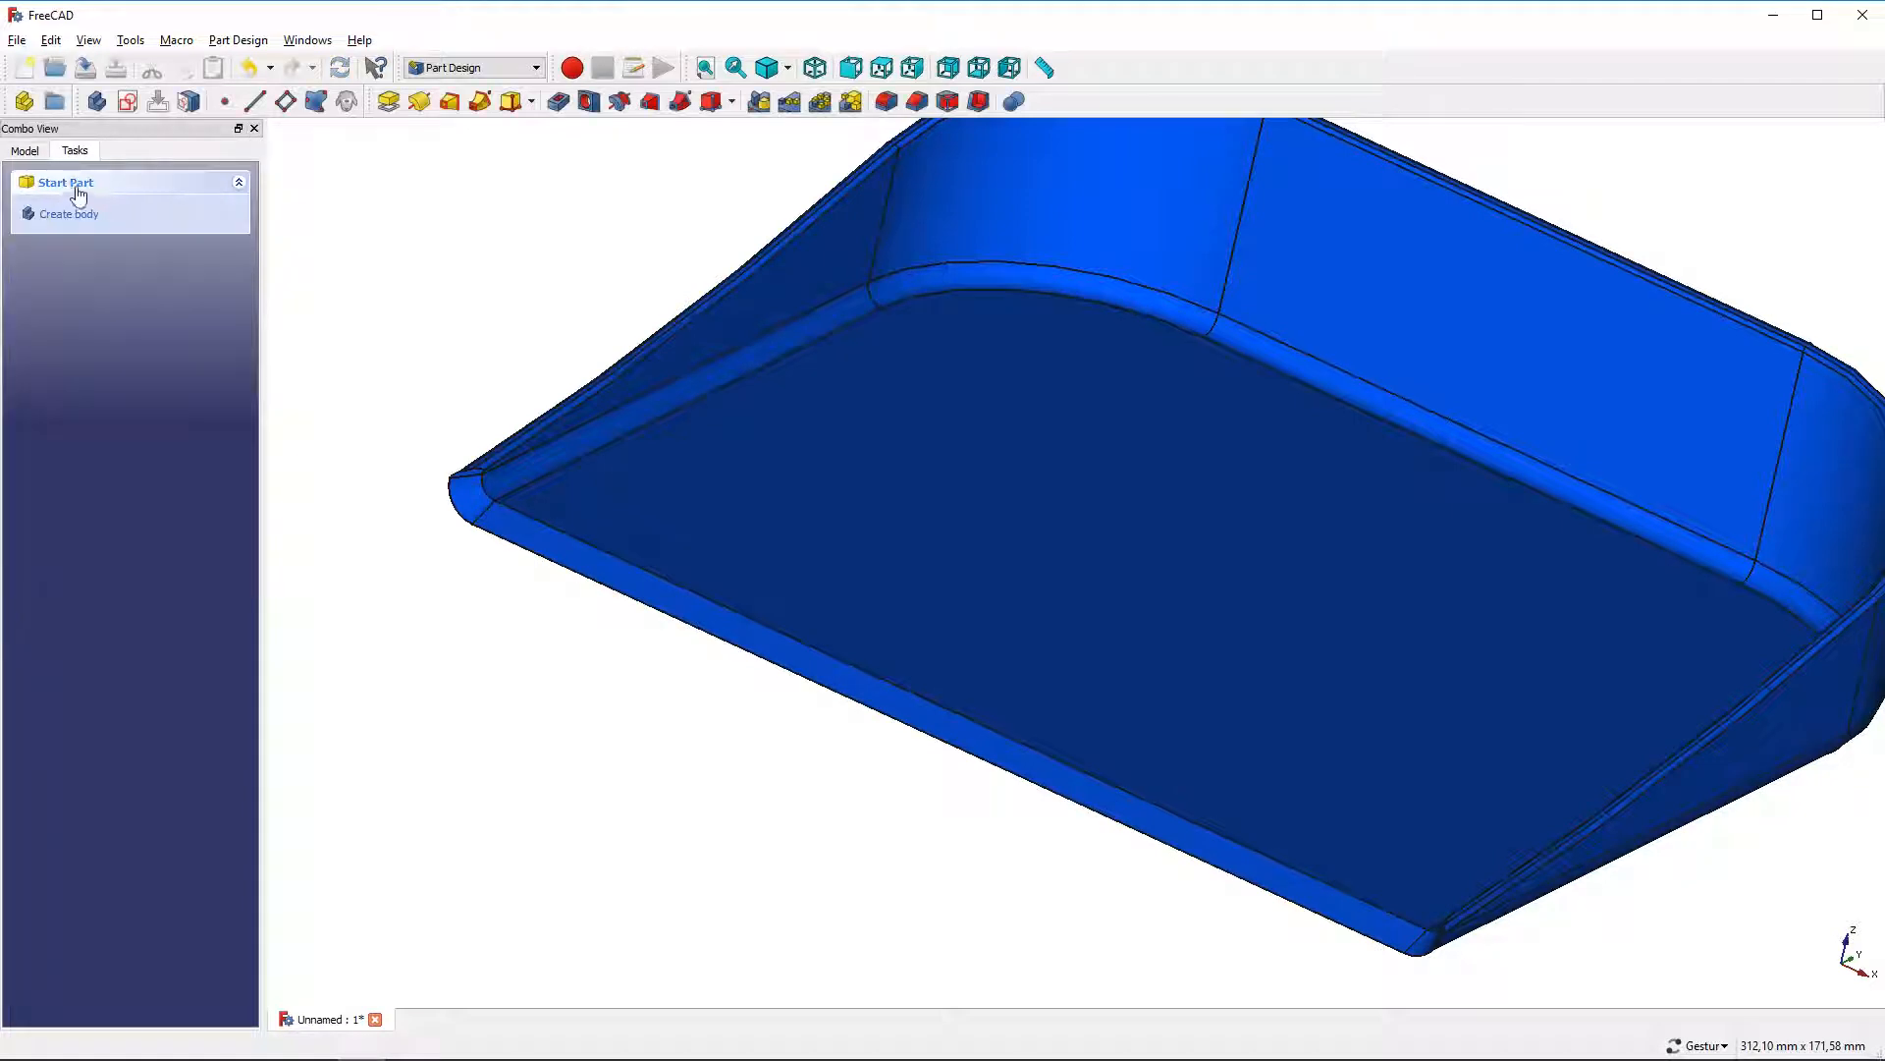
Create a new sketch on the body's YZ plane, showing the origin to pick the plane and hiding it again
click(27, 151)
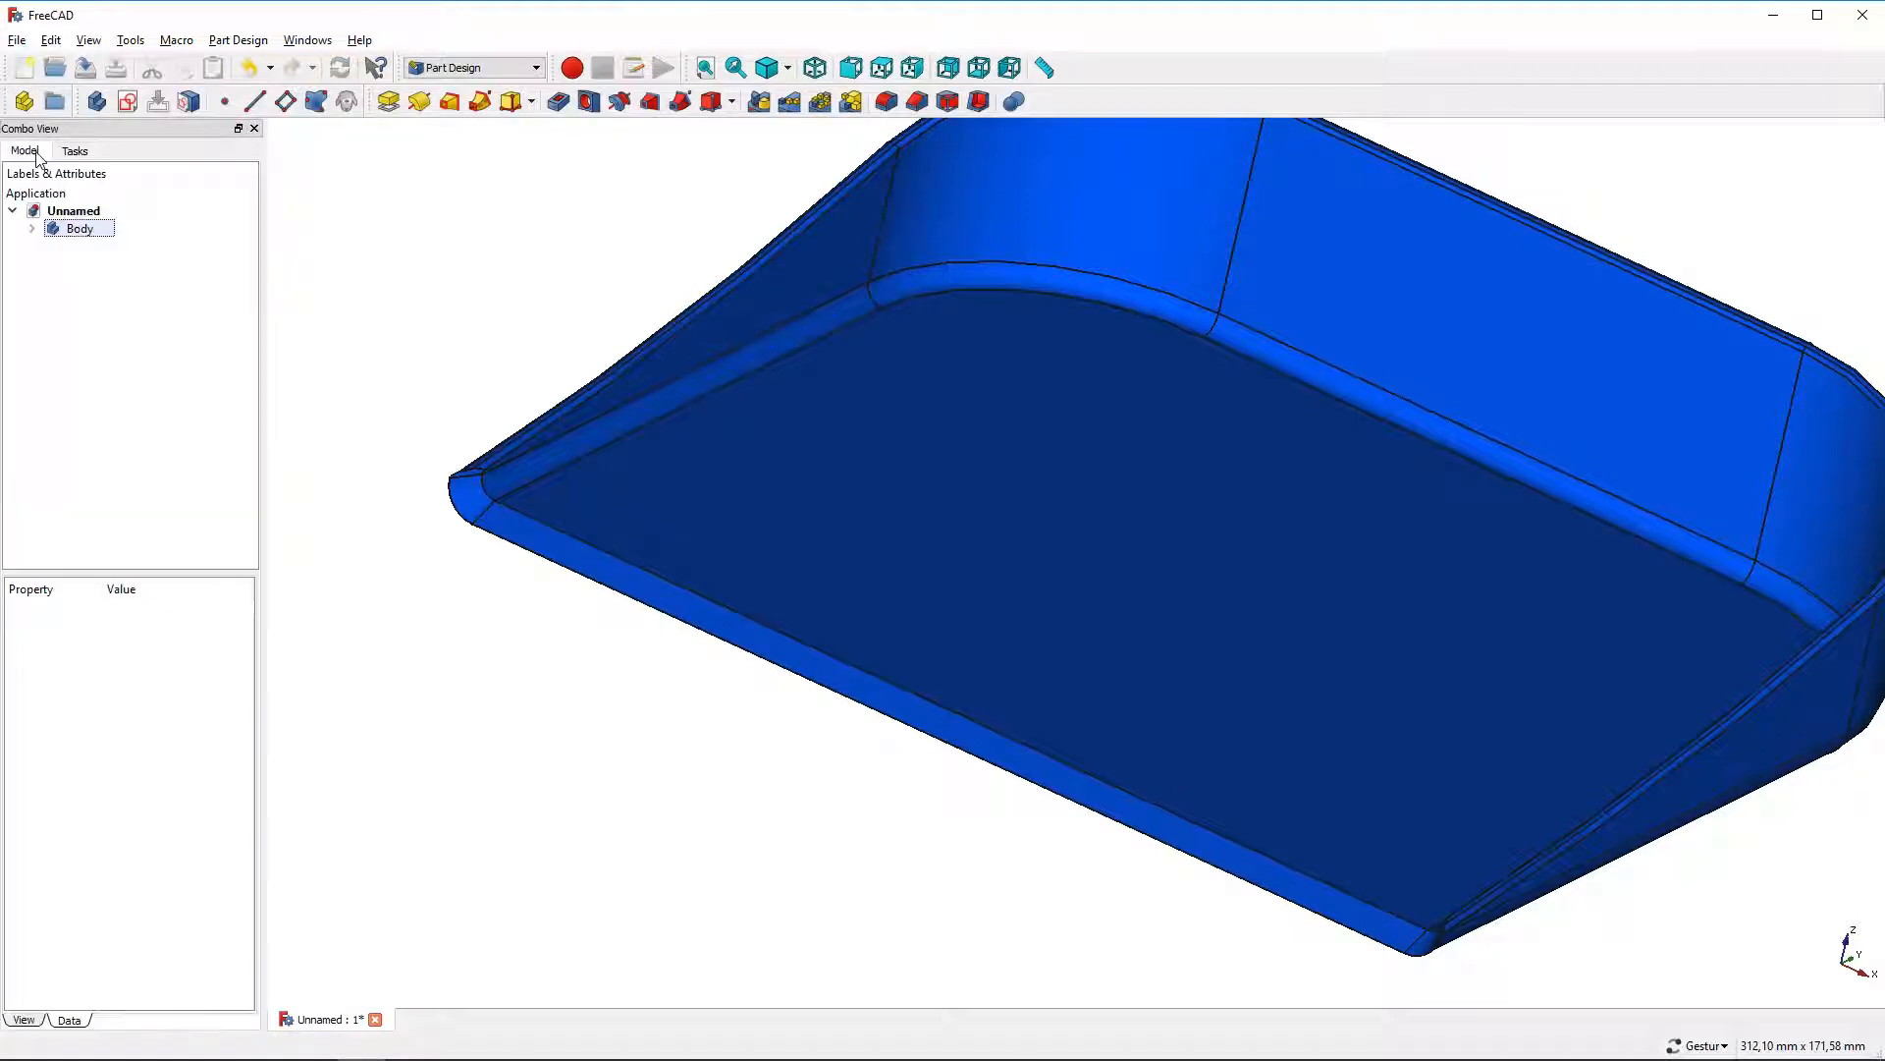
click(34, 229)
click(79, 248)
key(space)
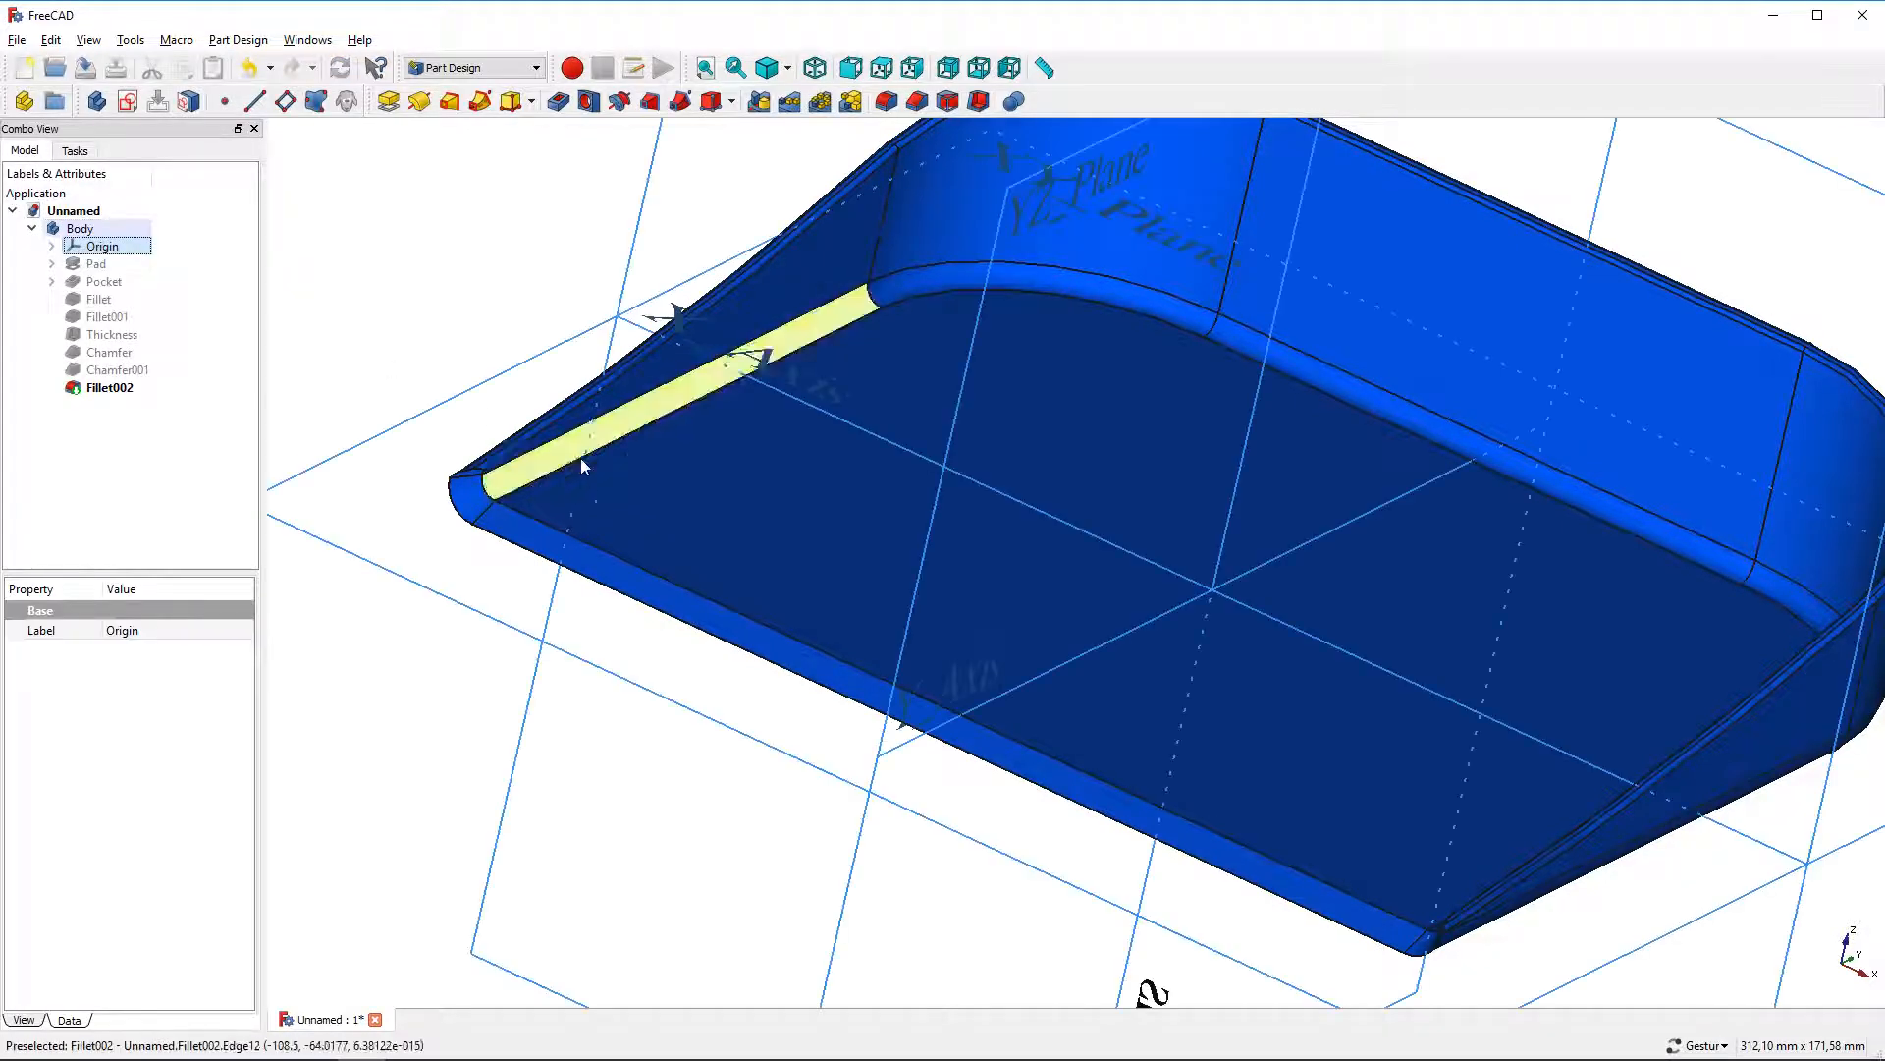
scroll(584, 457, down, 4)
drag(1223, 601, 1042, 659)
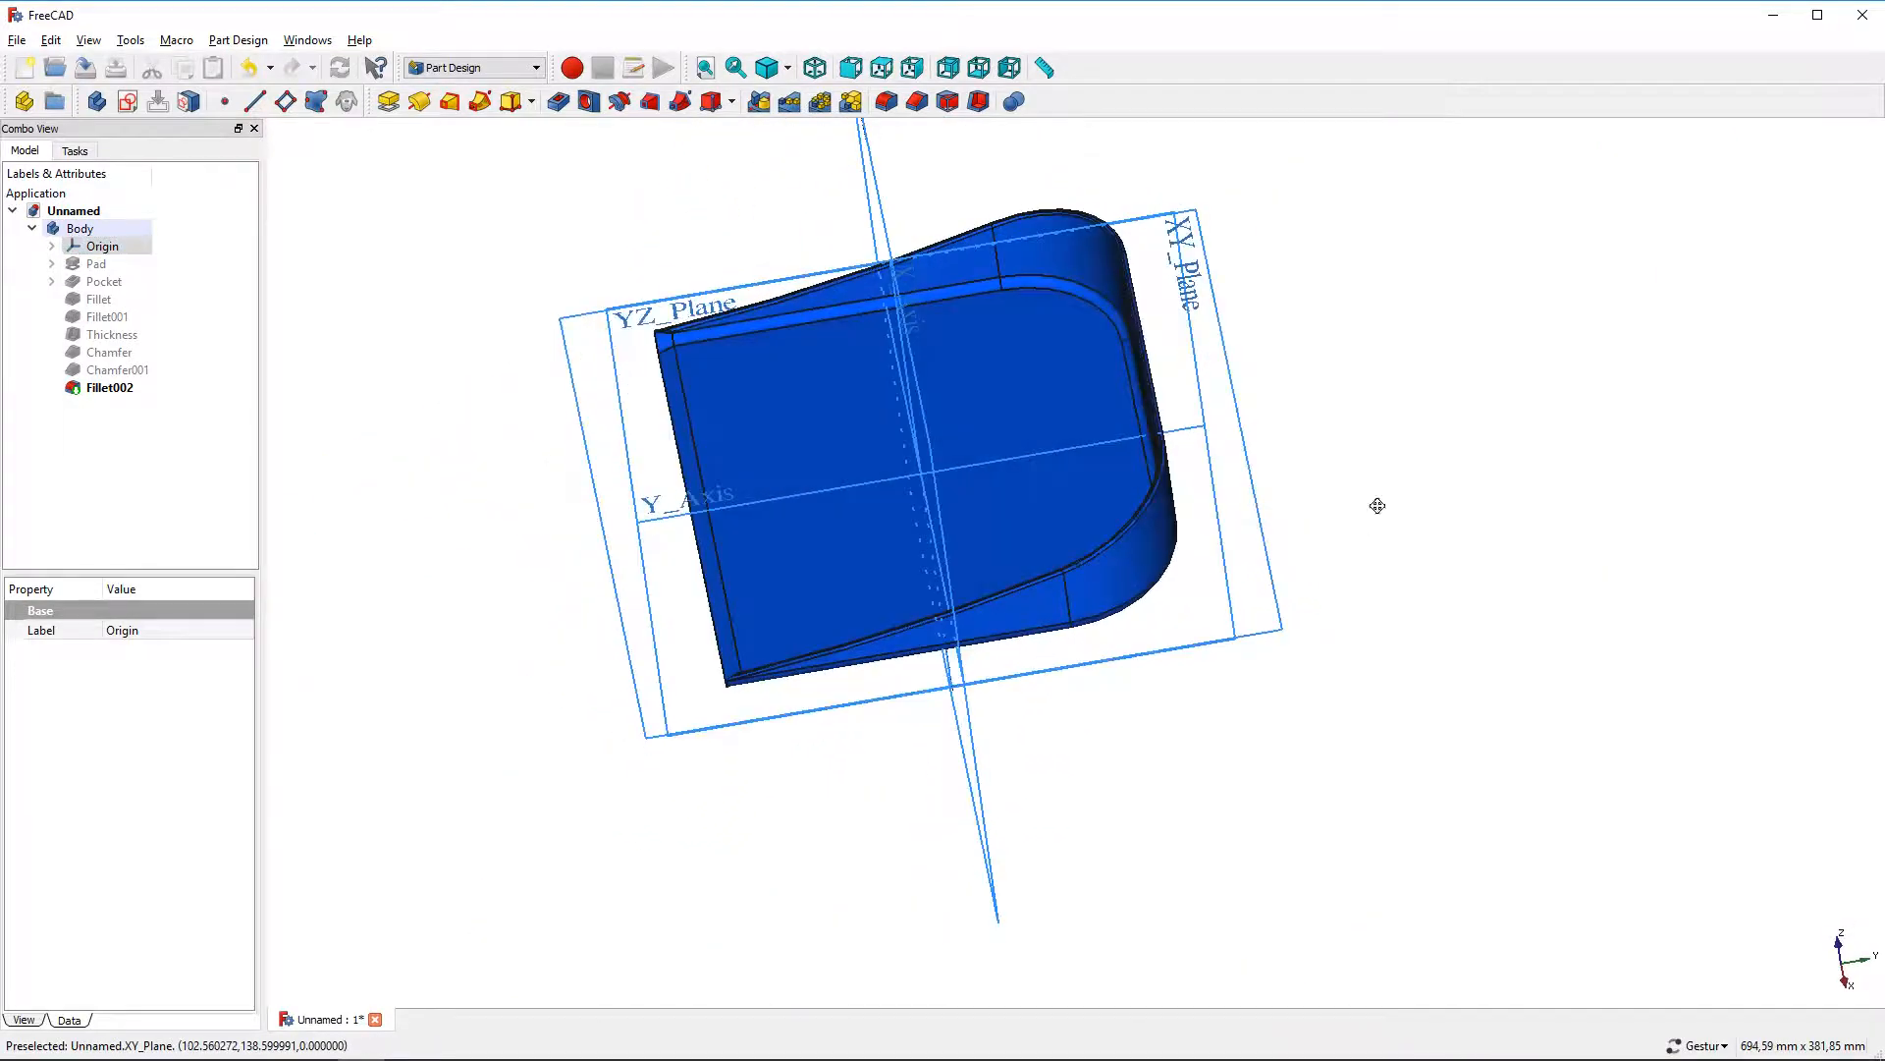
drag(1376, 505, 648, 640)
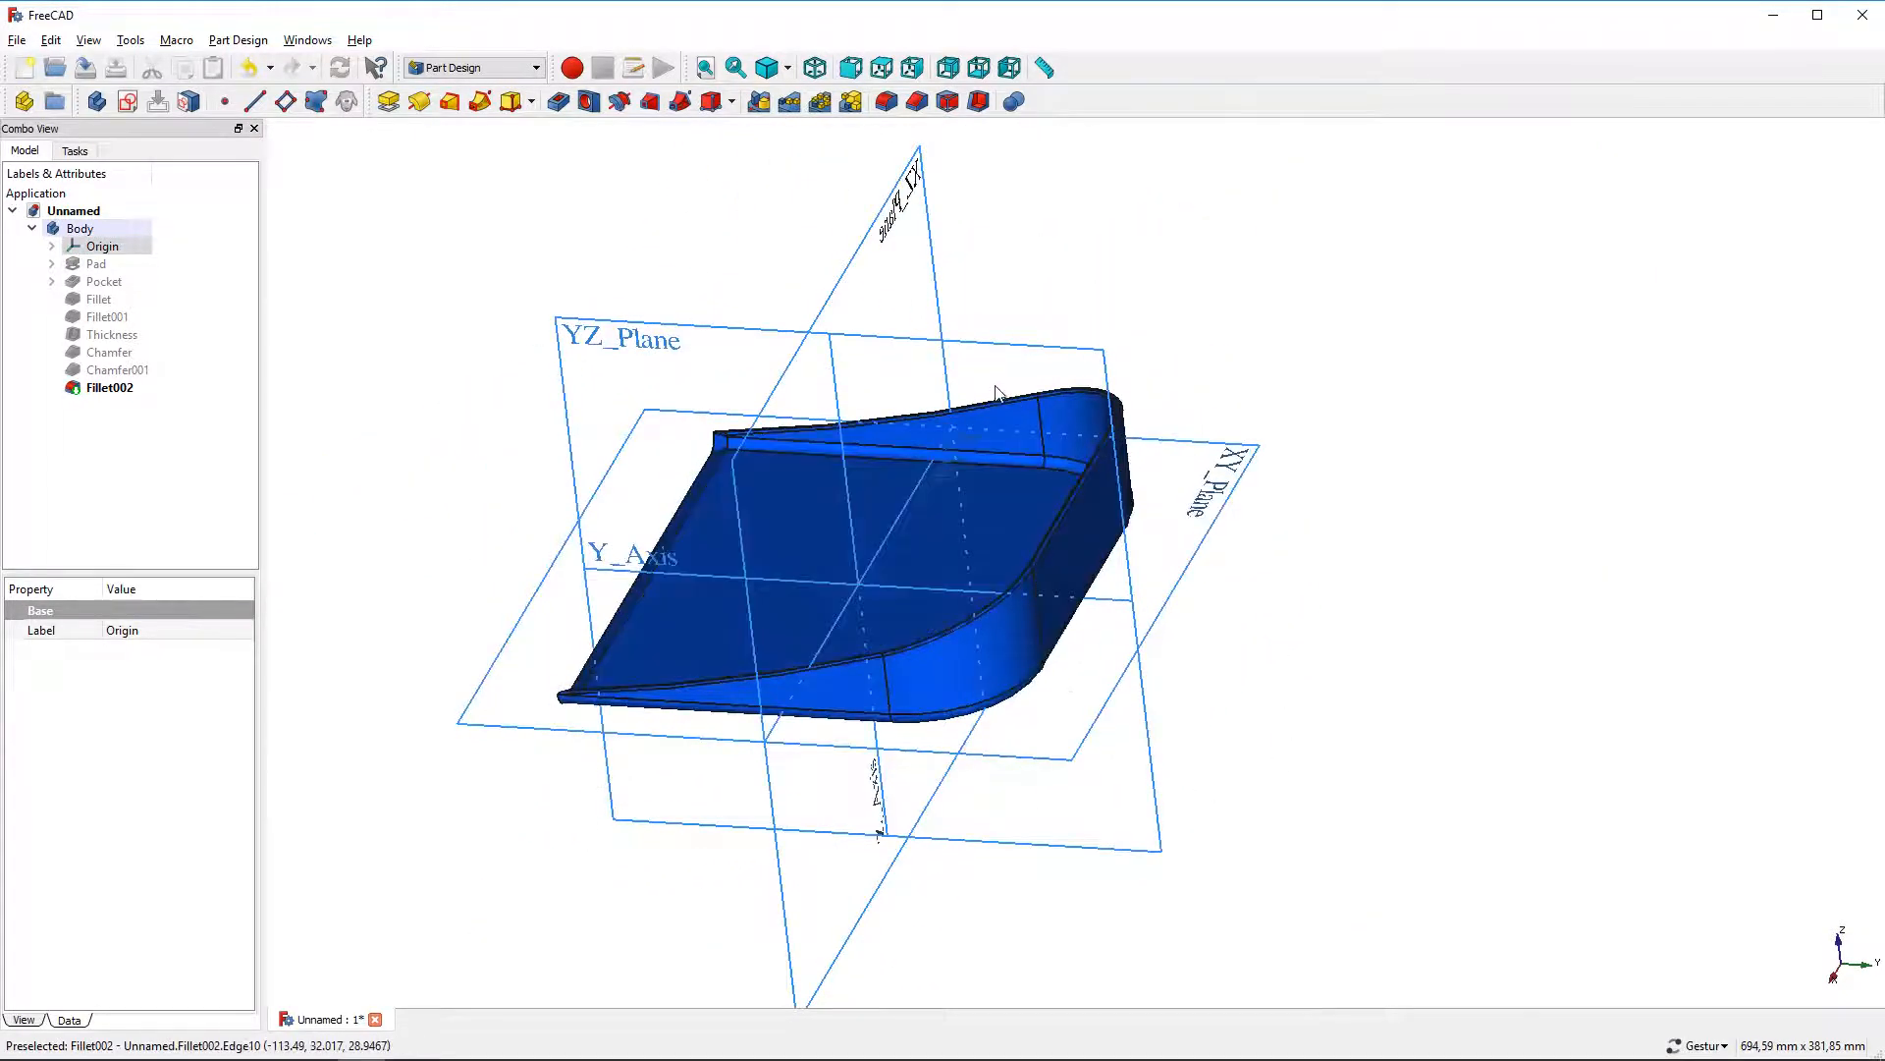
click(996, 344)
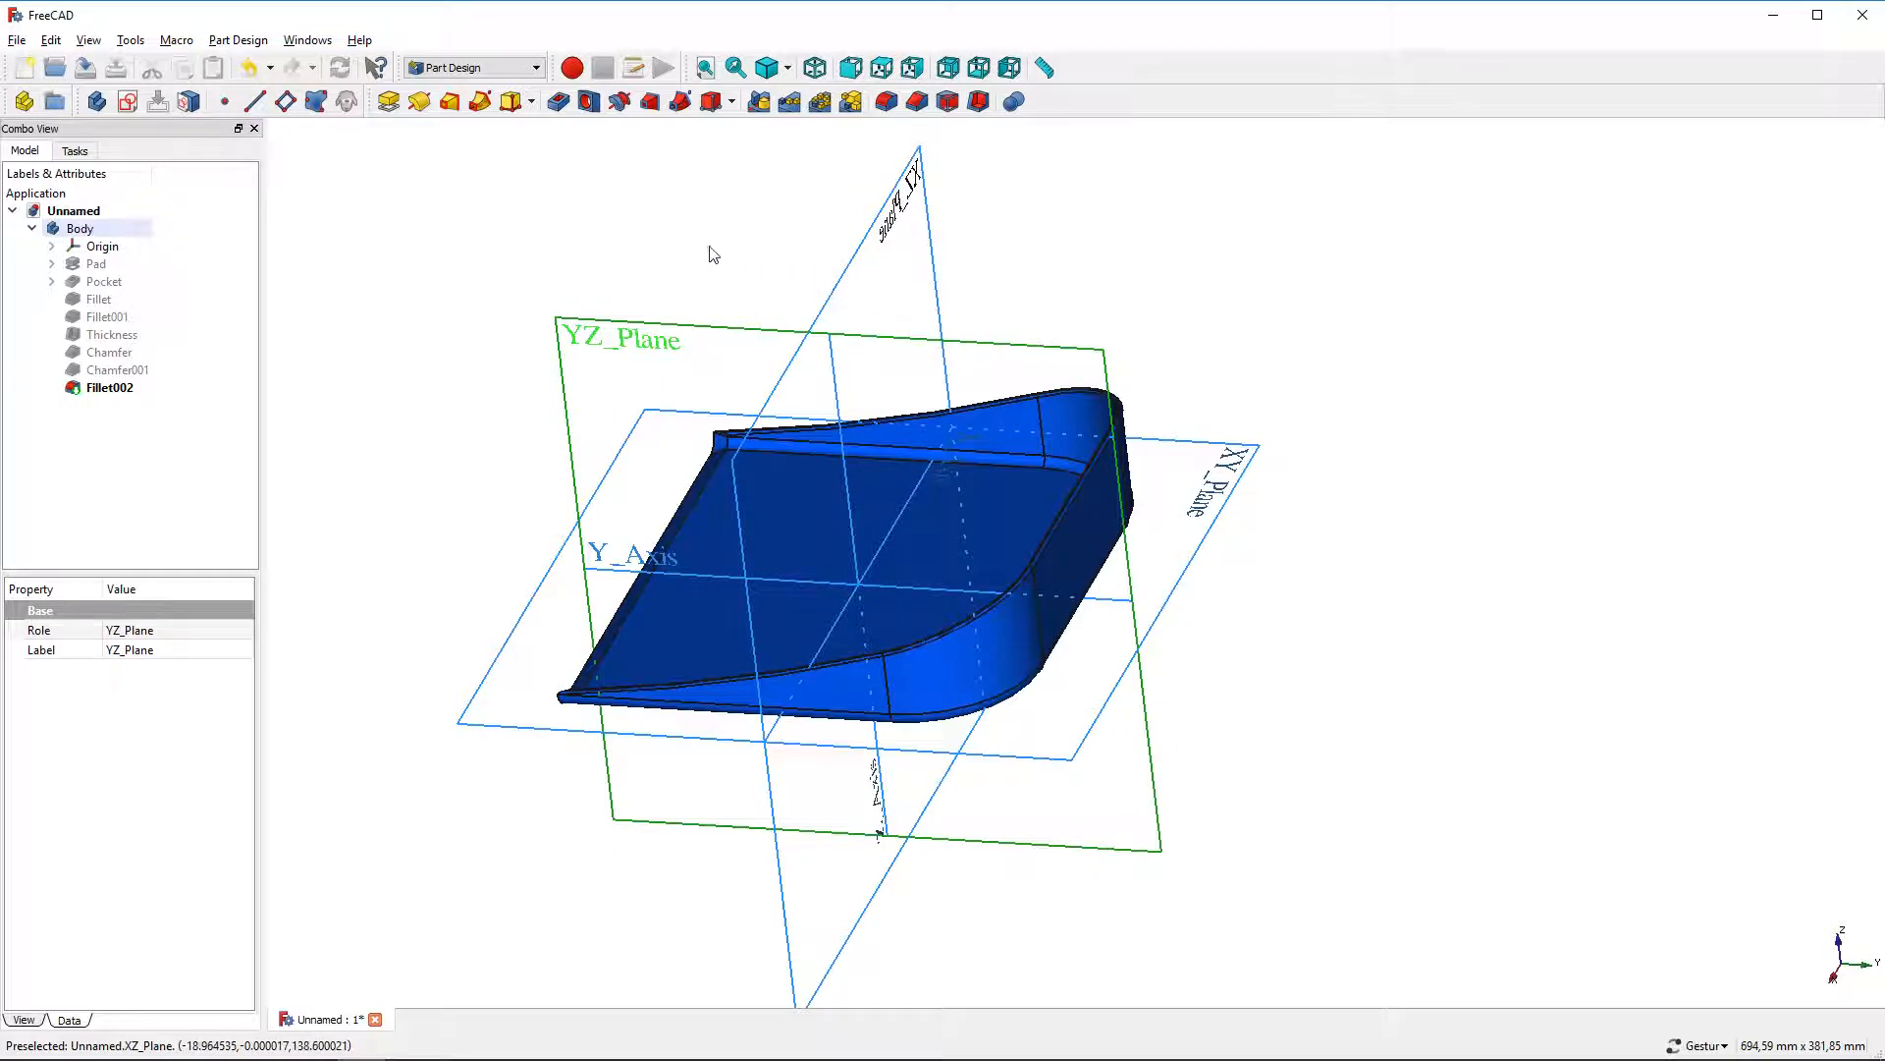
click(126, 101)
click(27, 183)
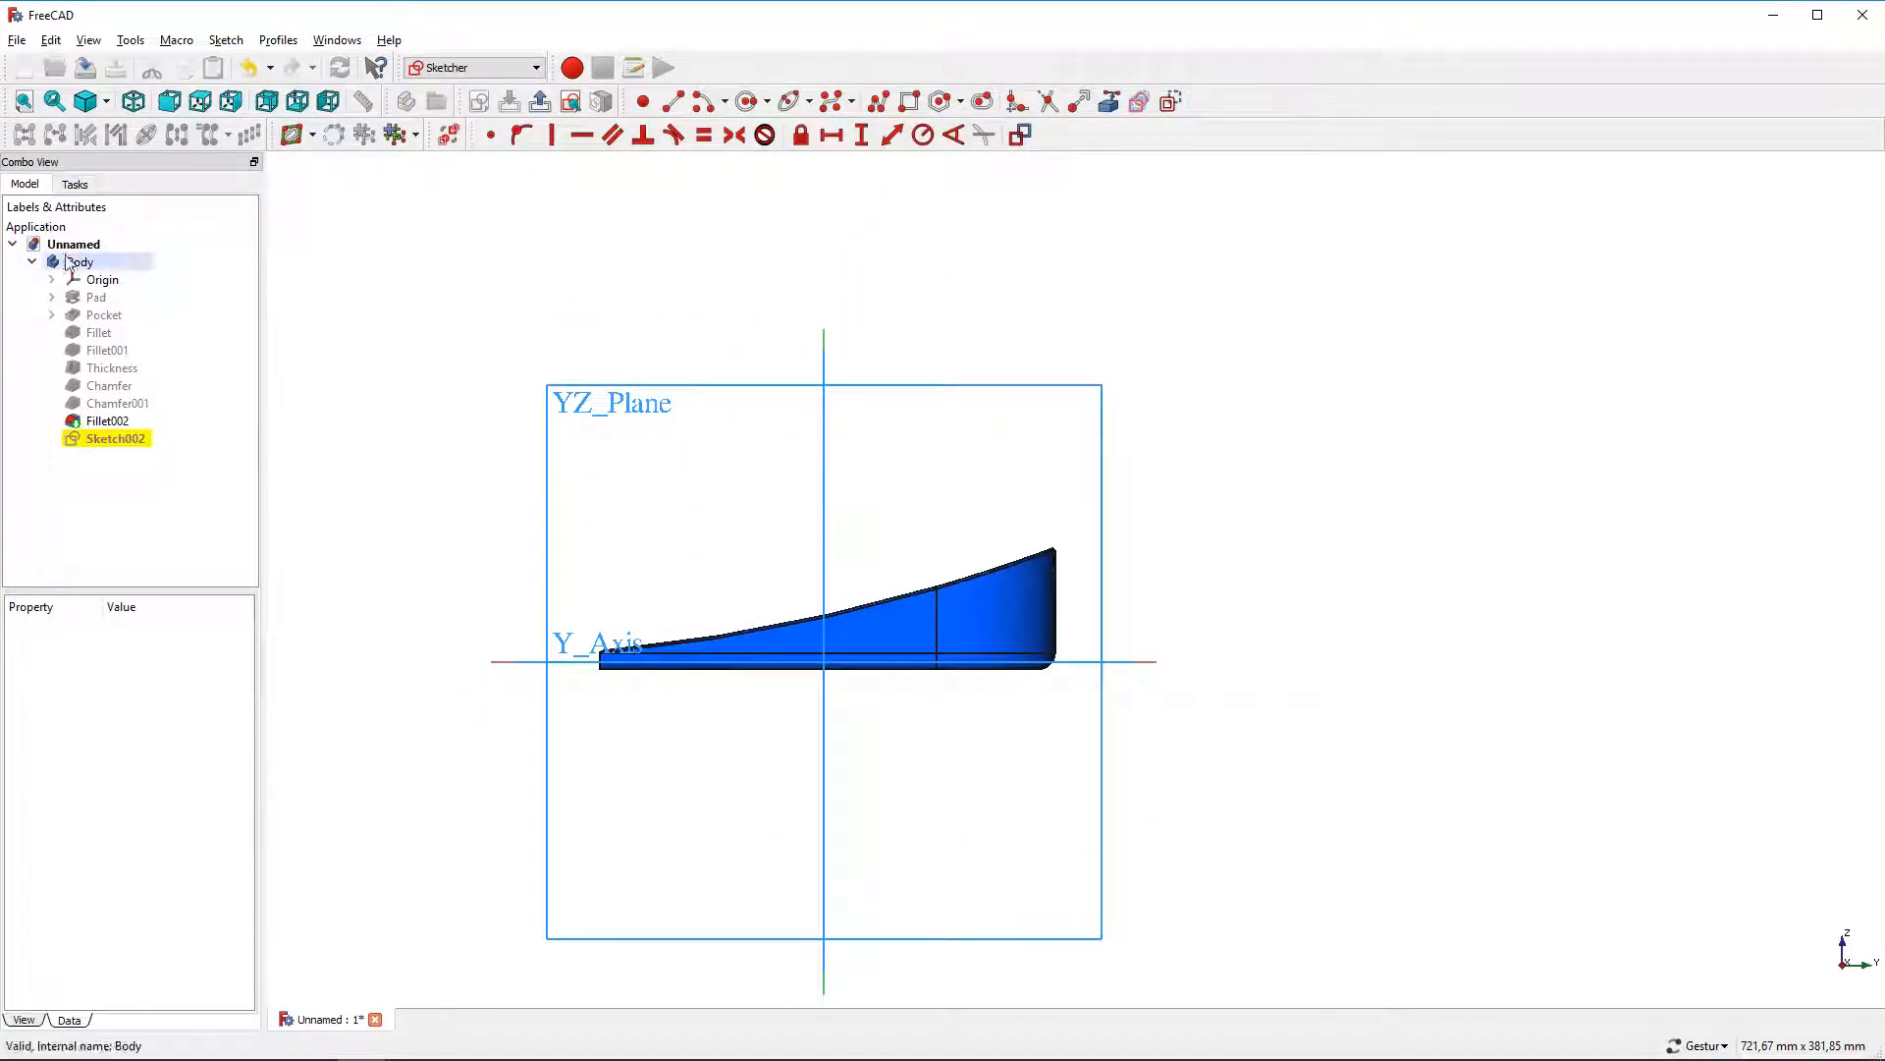
click(83, 283)
key(space)
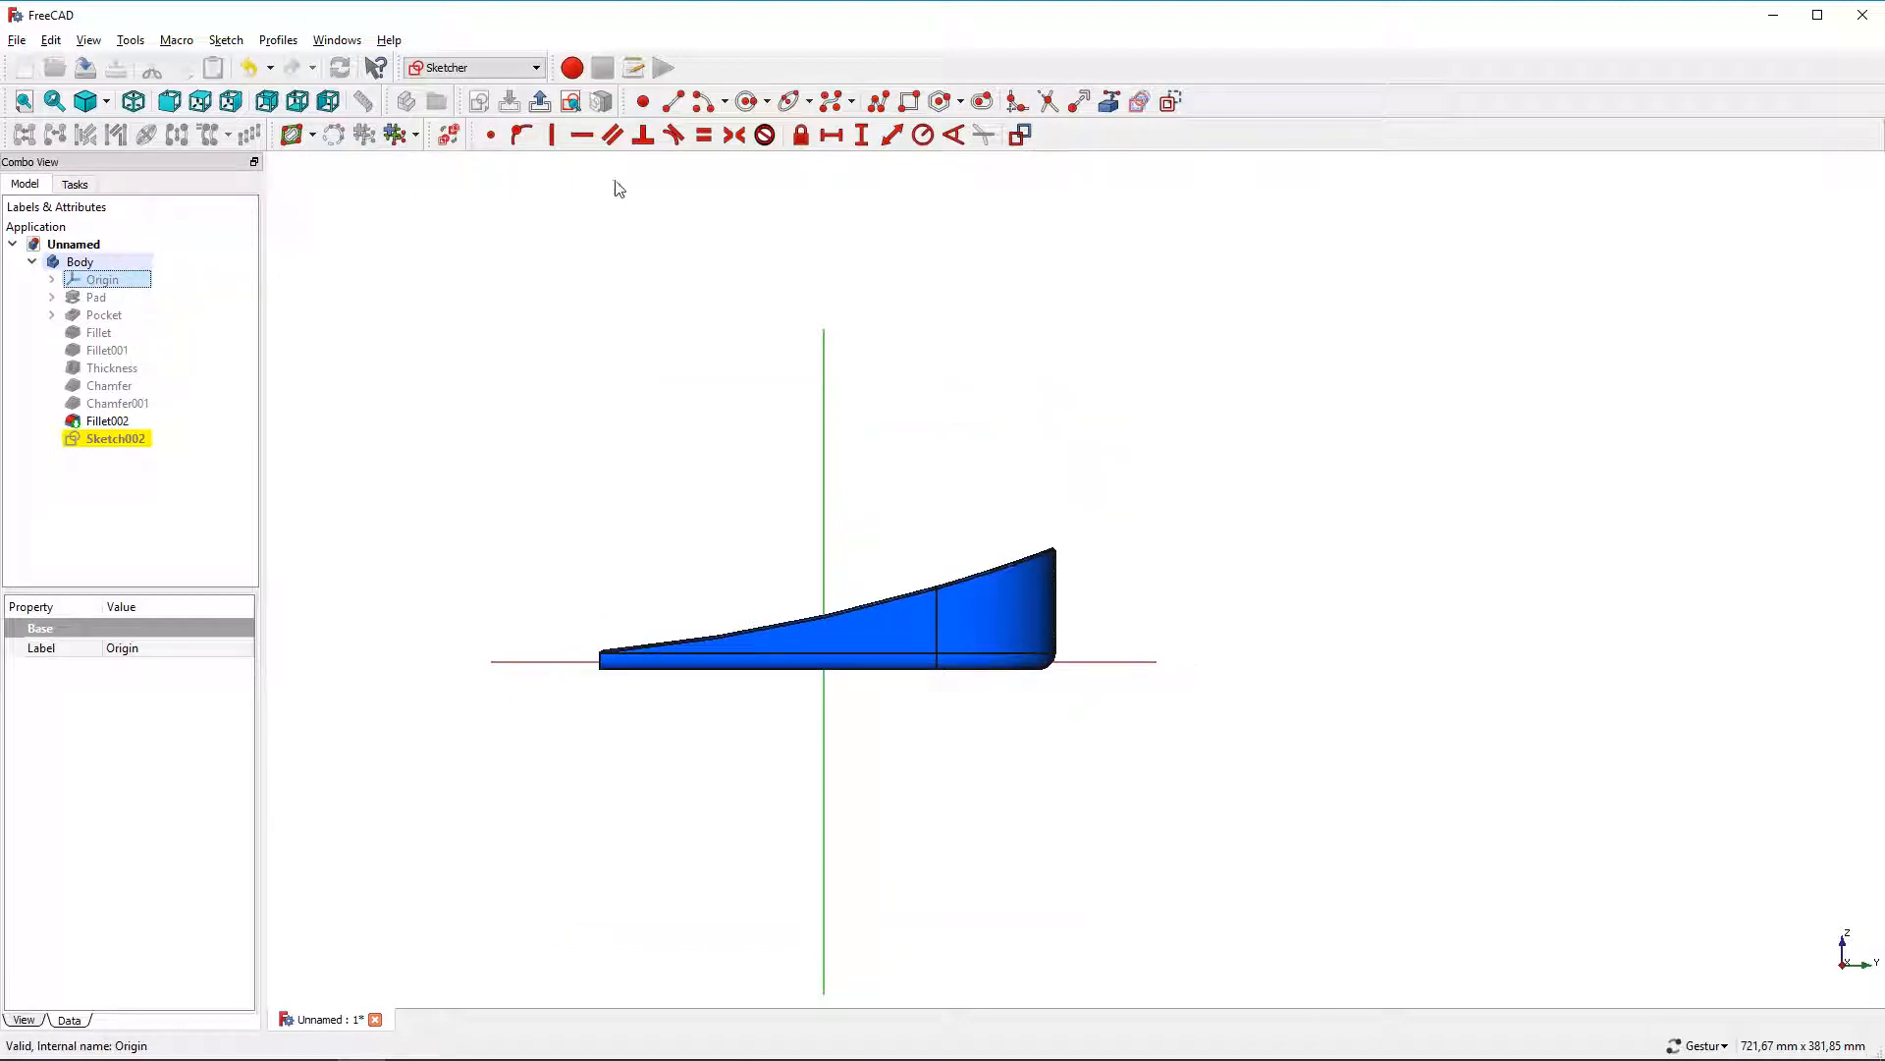
Draw a short vertical line just beyond the part's tall end
click(672, 101)
scroll(1182, 617, up, 4)
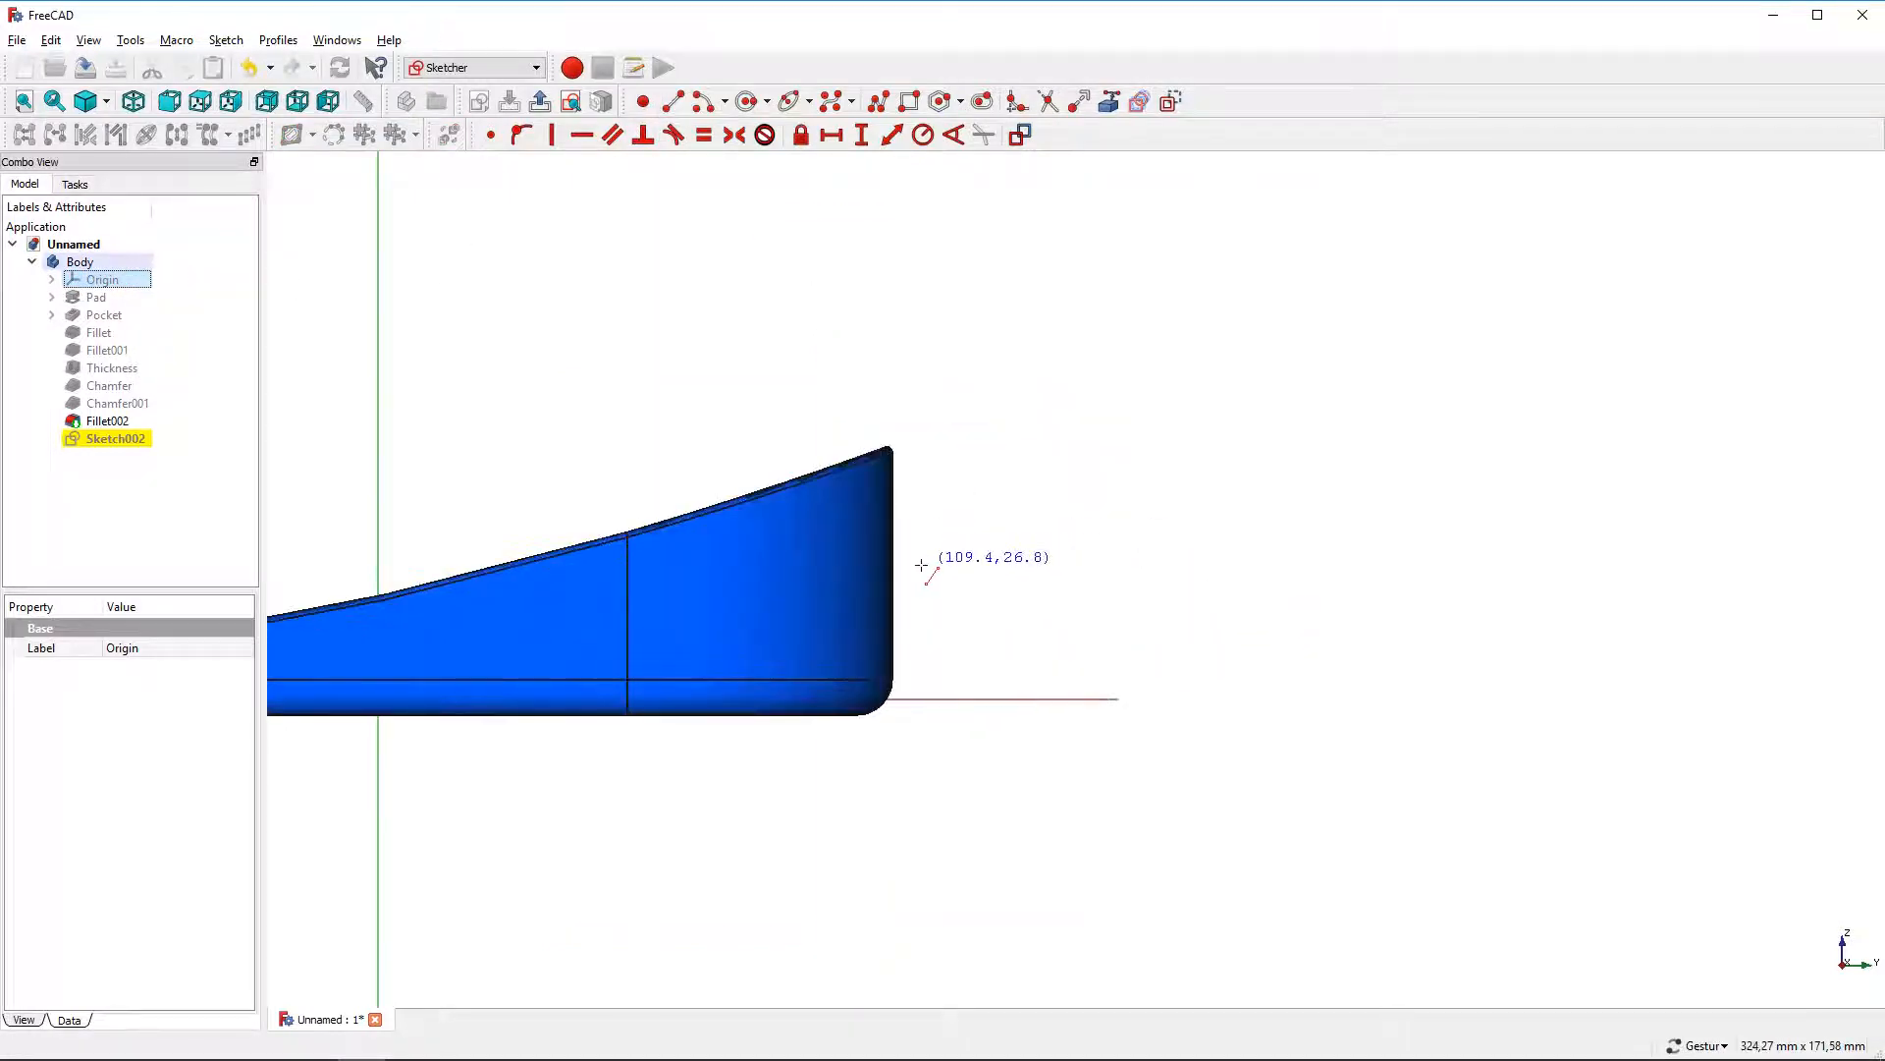
click(921, 565)
click(922, 496)
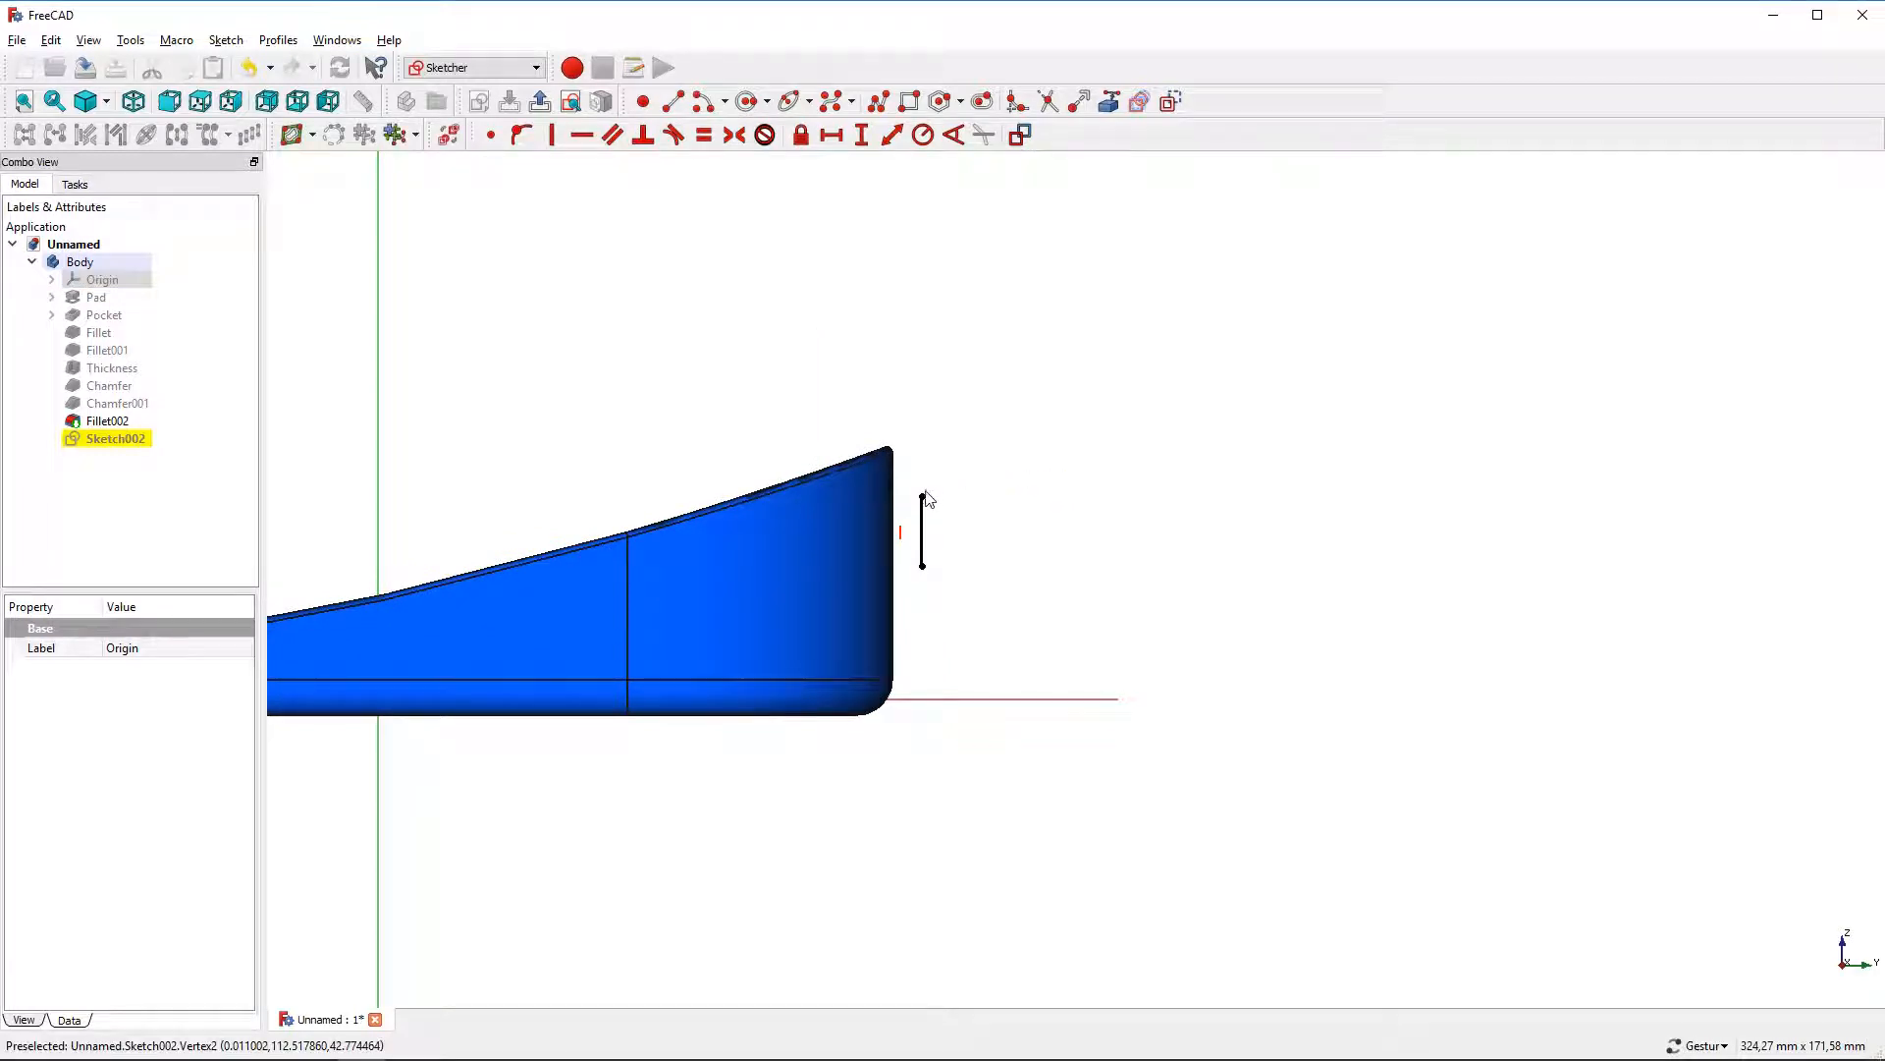
Constrain the horizontal distance from the vertical axis to the line's top endpoint to 103 mm
click(924, 495)
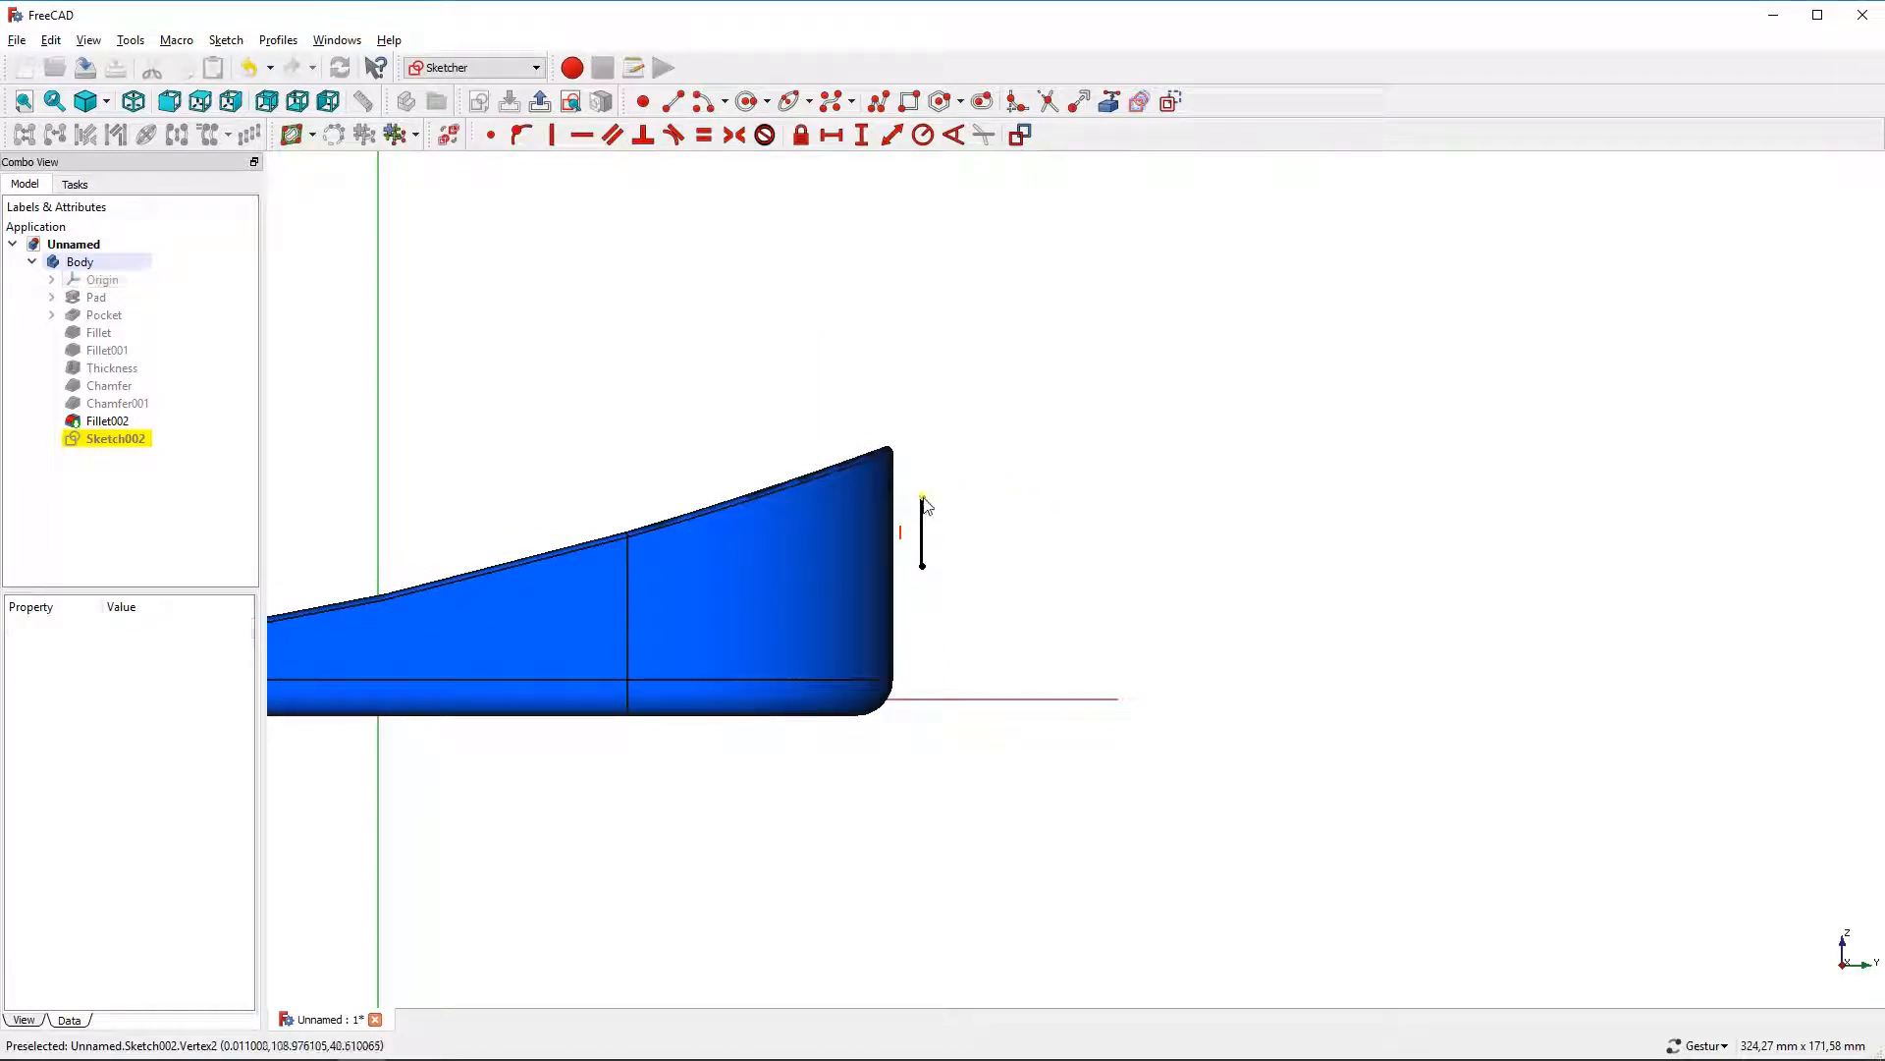
click(379, 383)
click(832, 135)
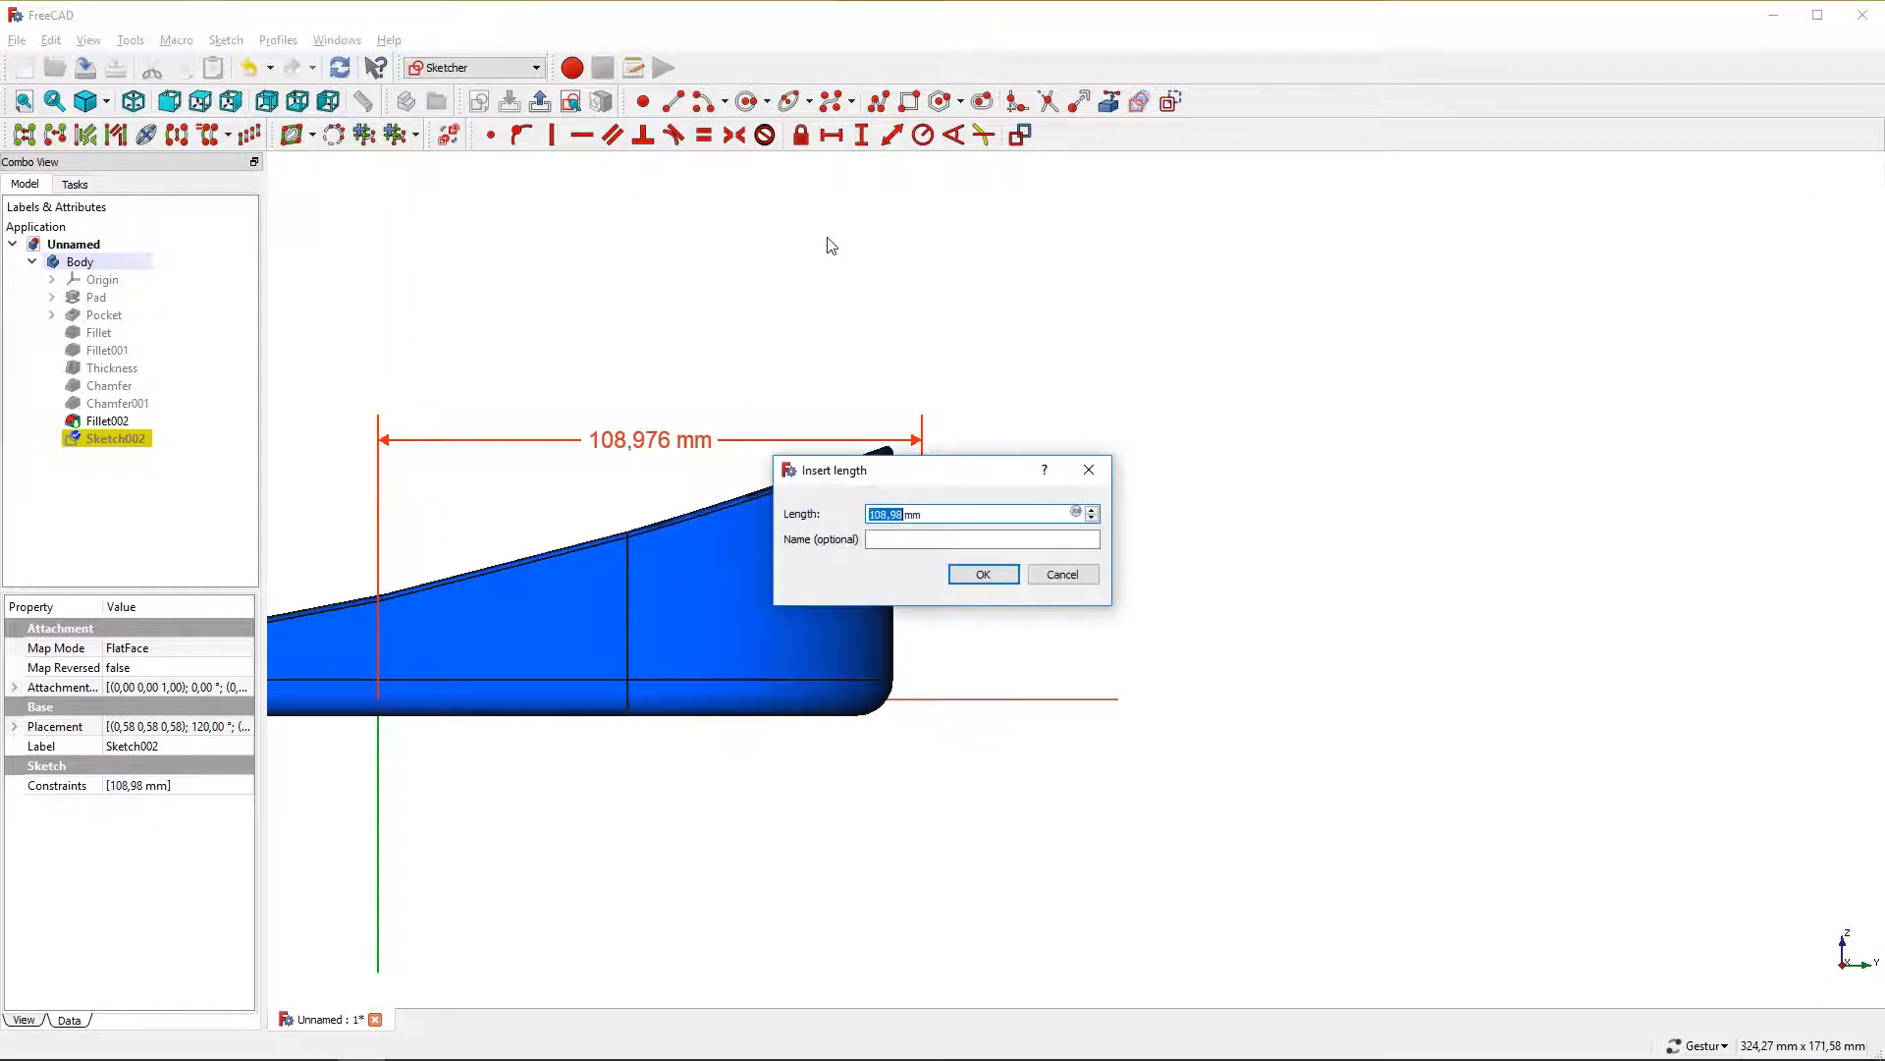
key(Return)
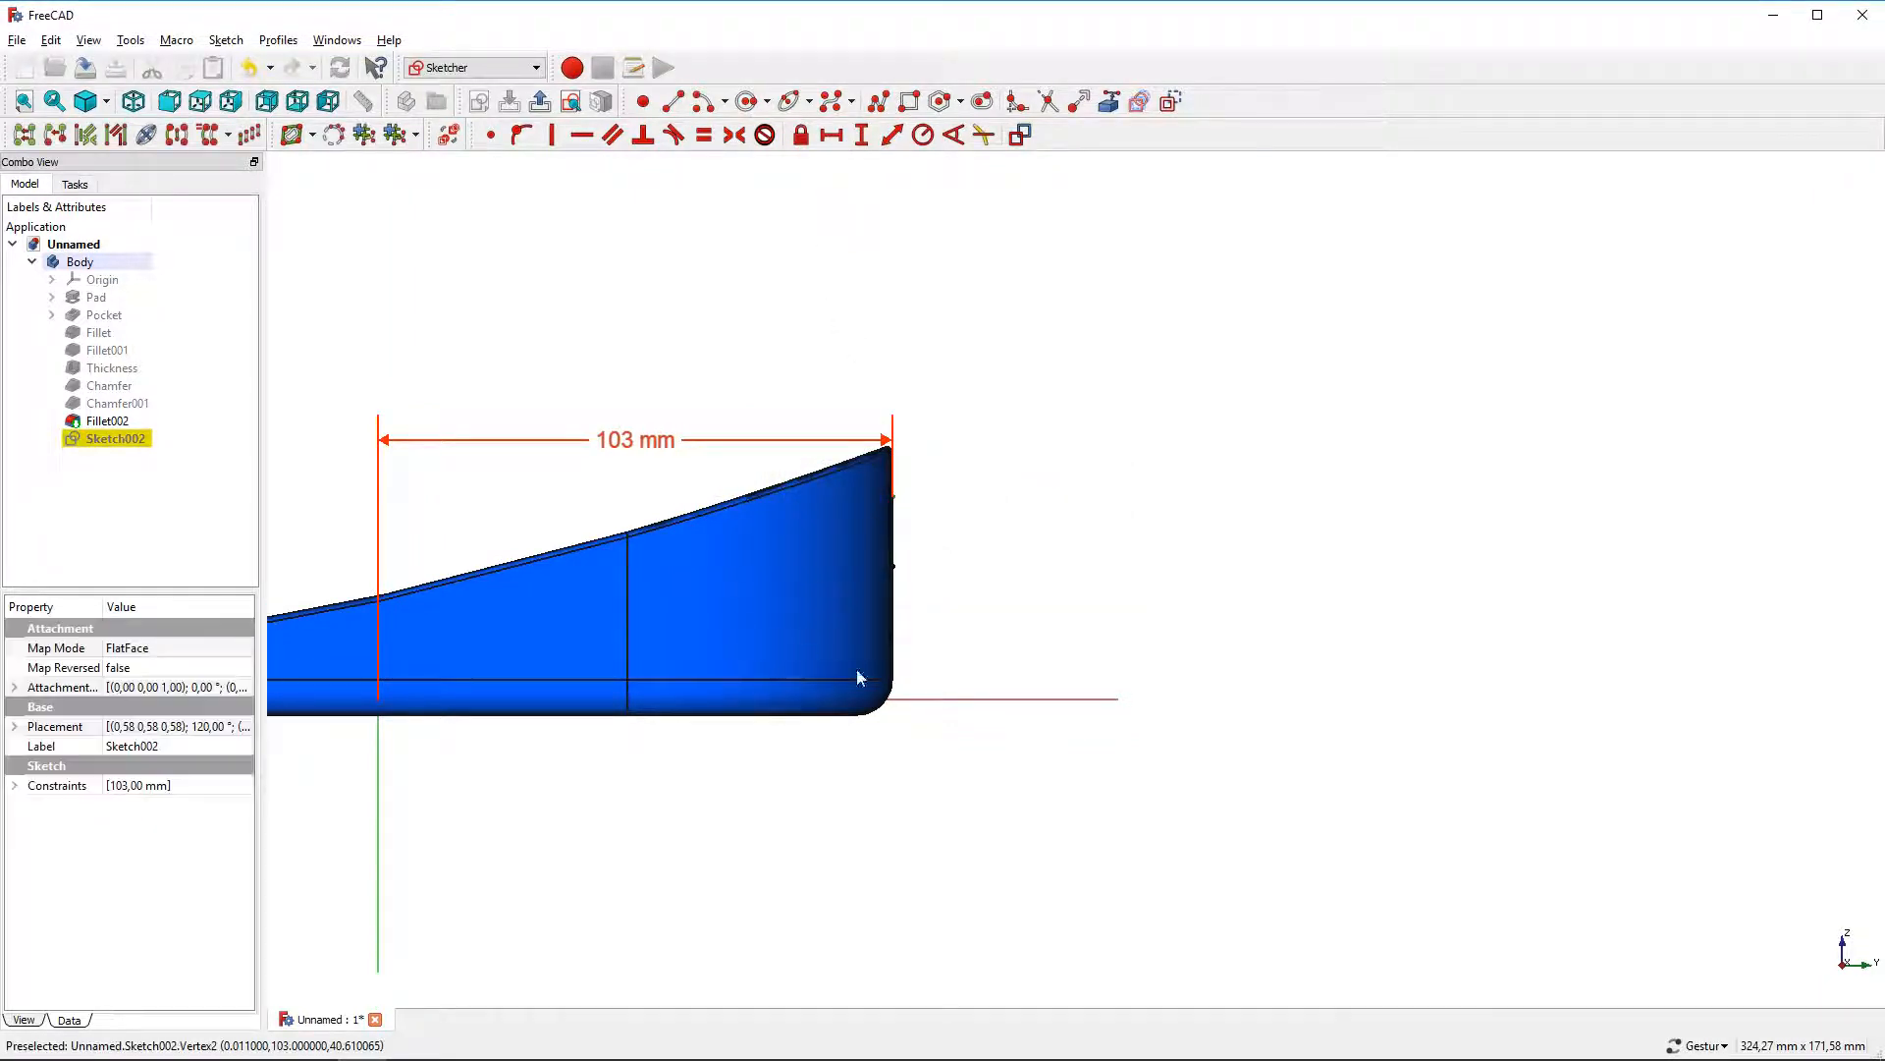
Constrain the vertical distance from the horizontal axis to the line's lower endpoint to 35 mm
click(905, 698)
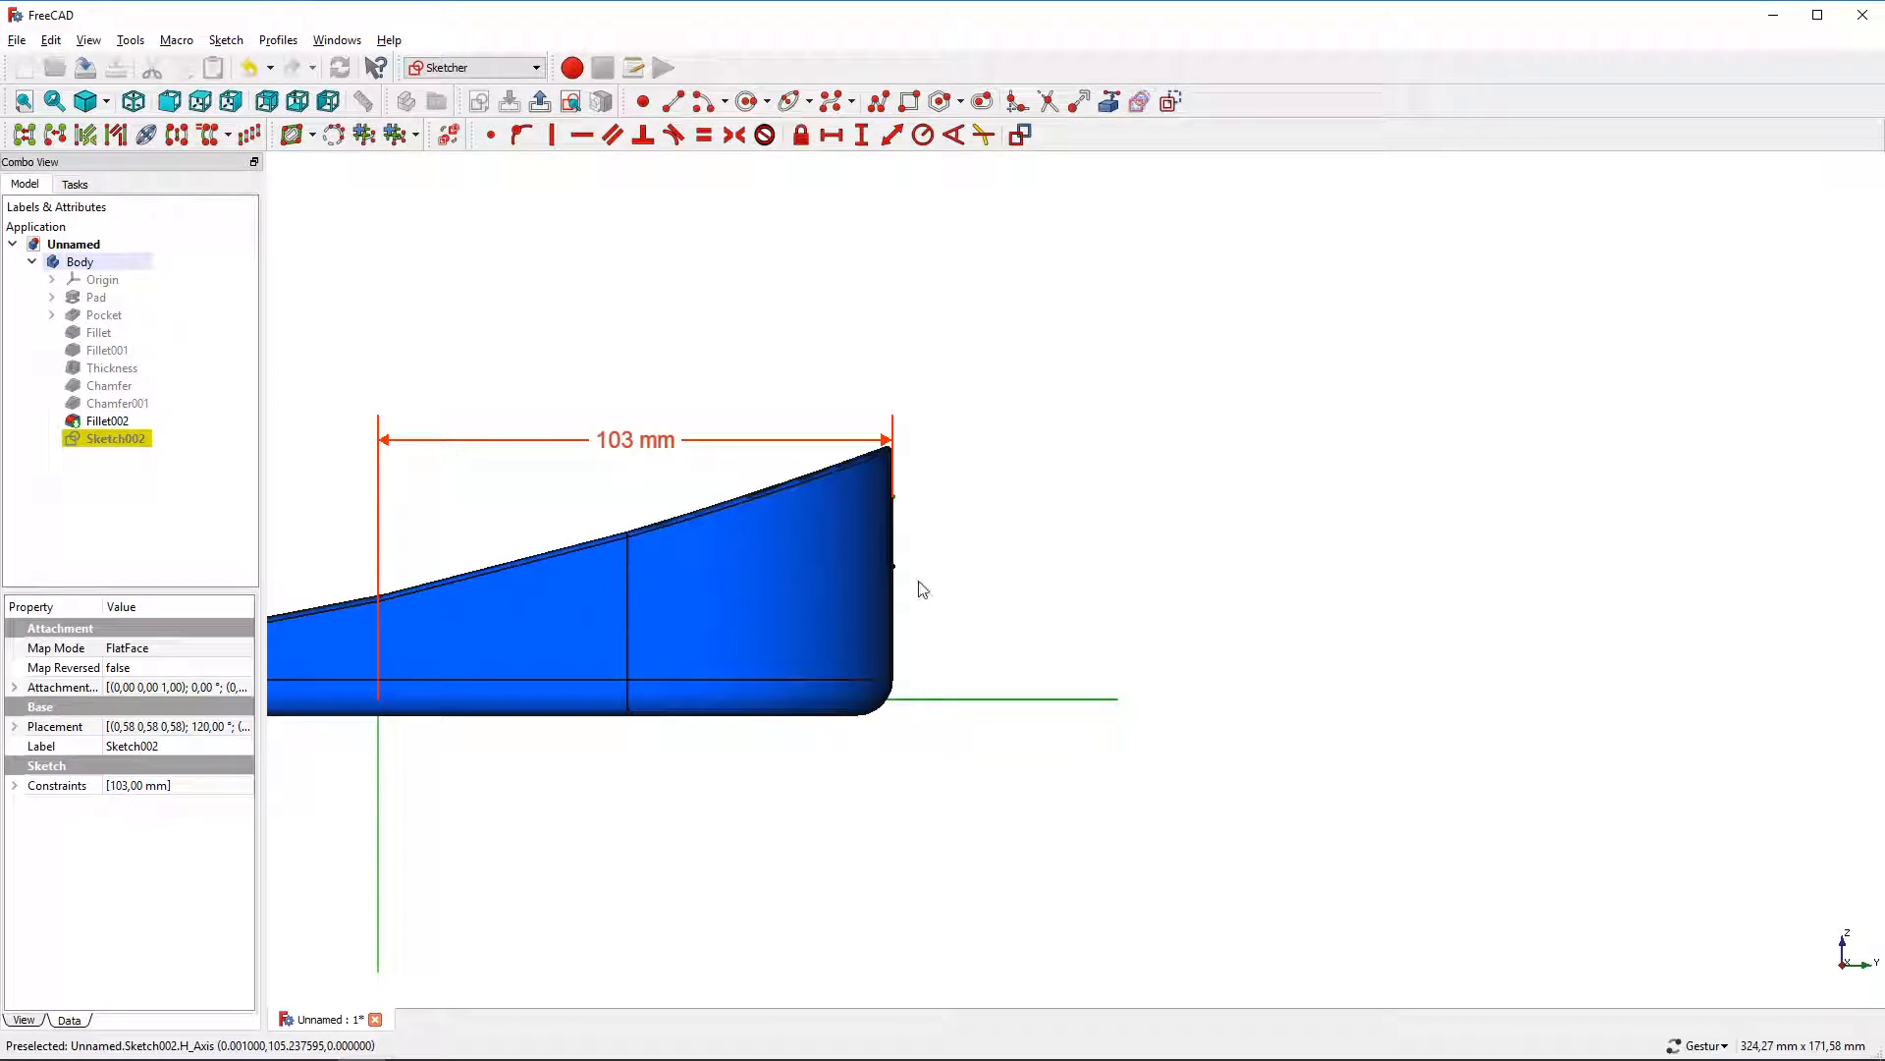
click(862, 134)
key(Return)
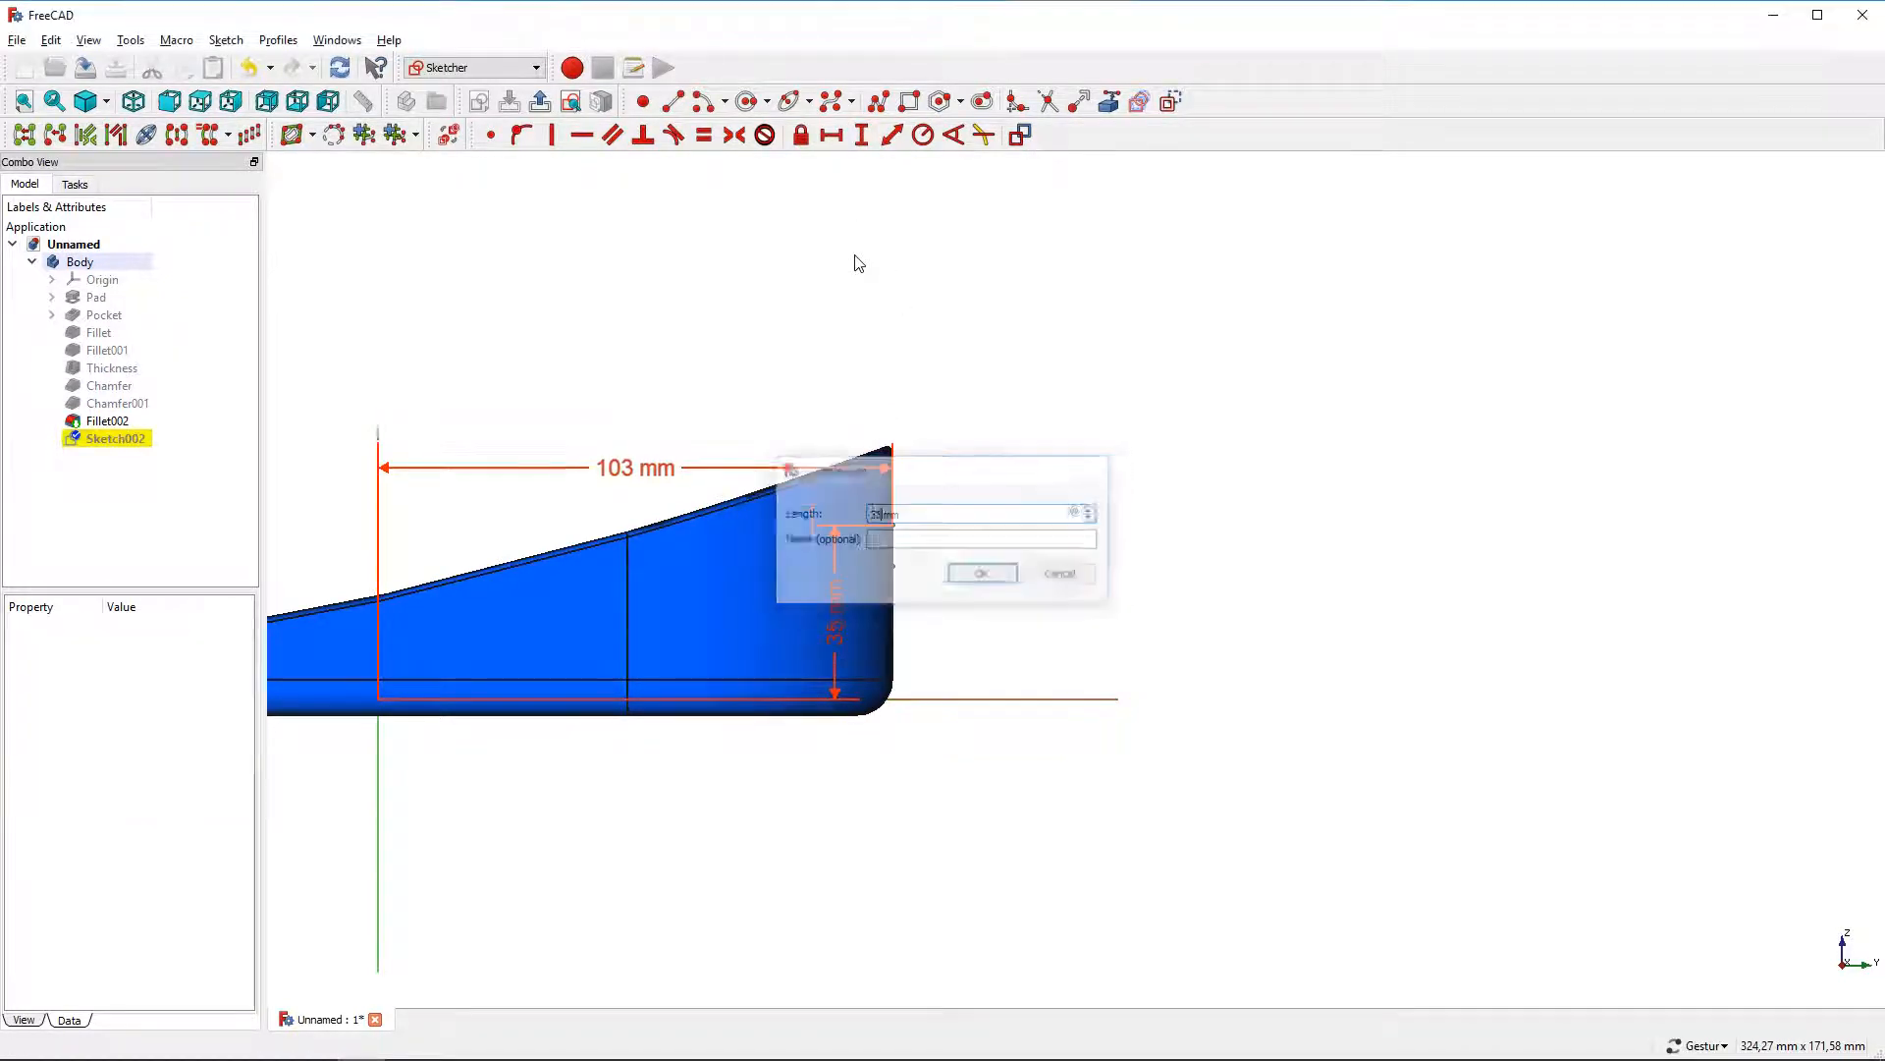
Draw an arc starting at the vertical line's top endpoint and curving outward away from the part
click(706, 103)
scroll(802, 271, down, 2)
click(816, 827)
scroll(901, 490, up, 4)
scroll(801, 381, up, 2)
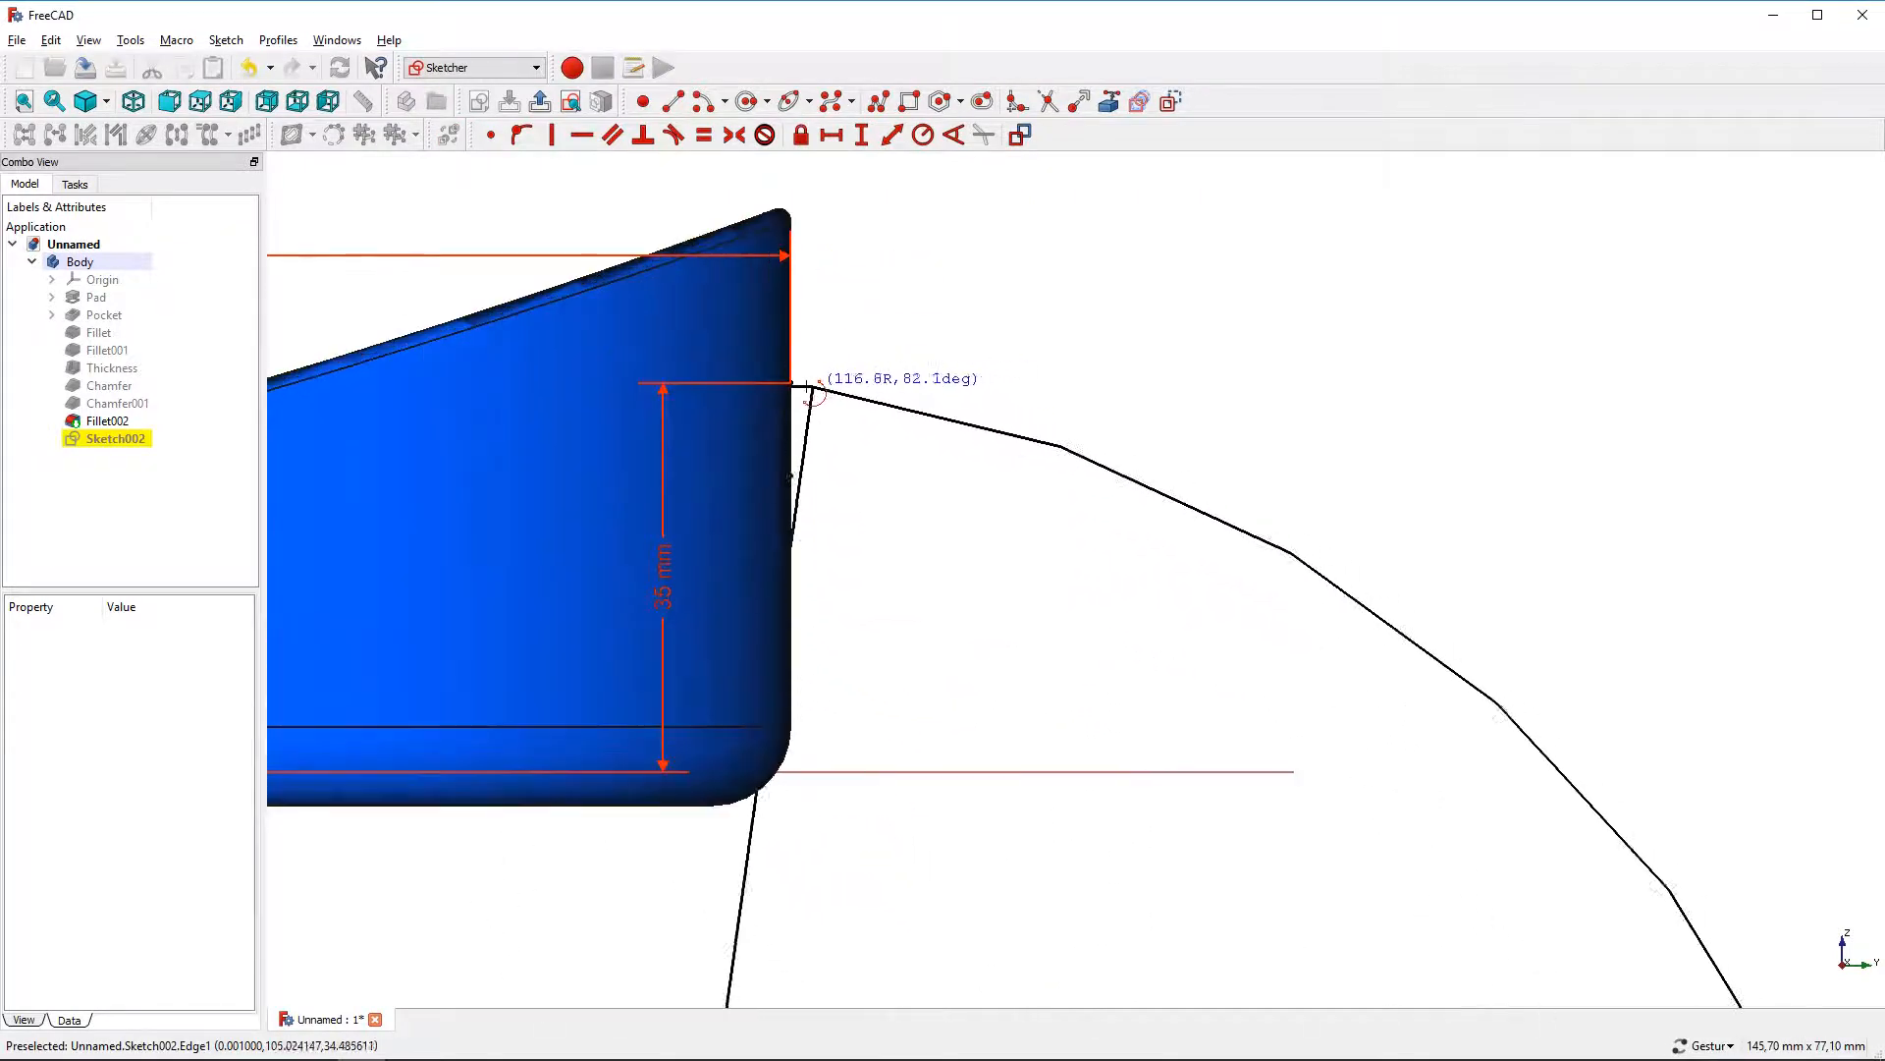
click(792, 383)
scroll(1077, 396, down, 2)
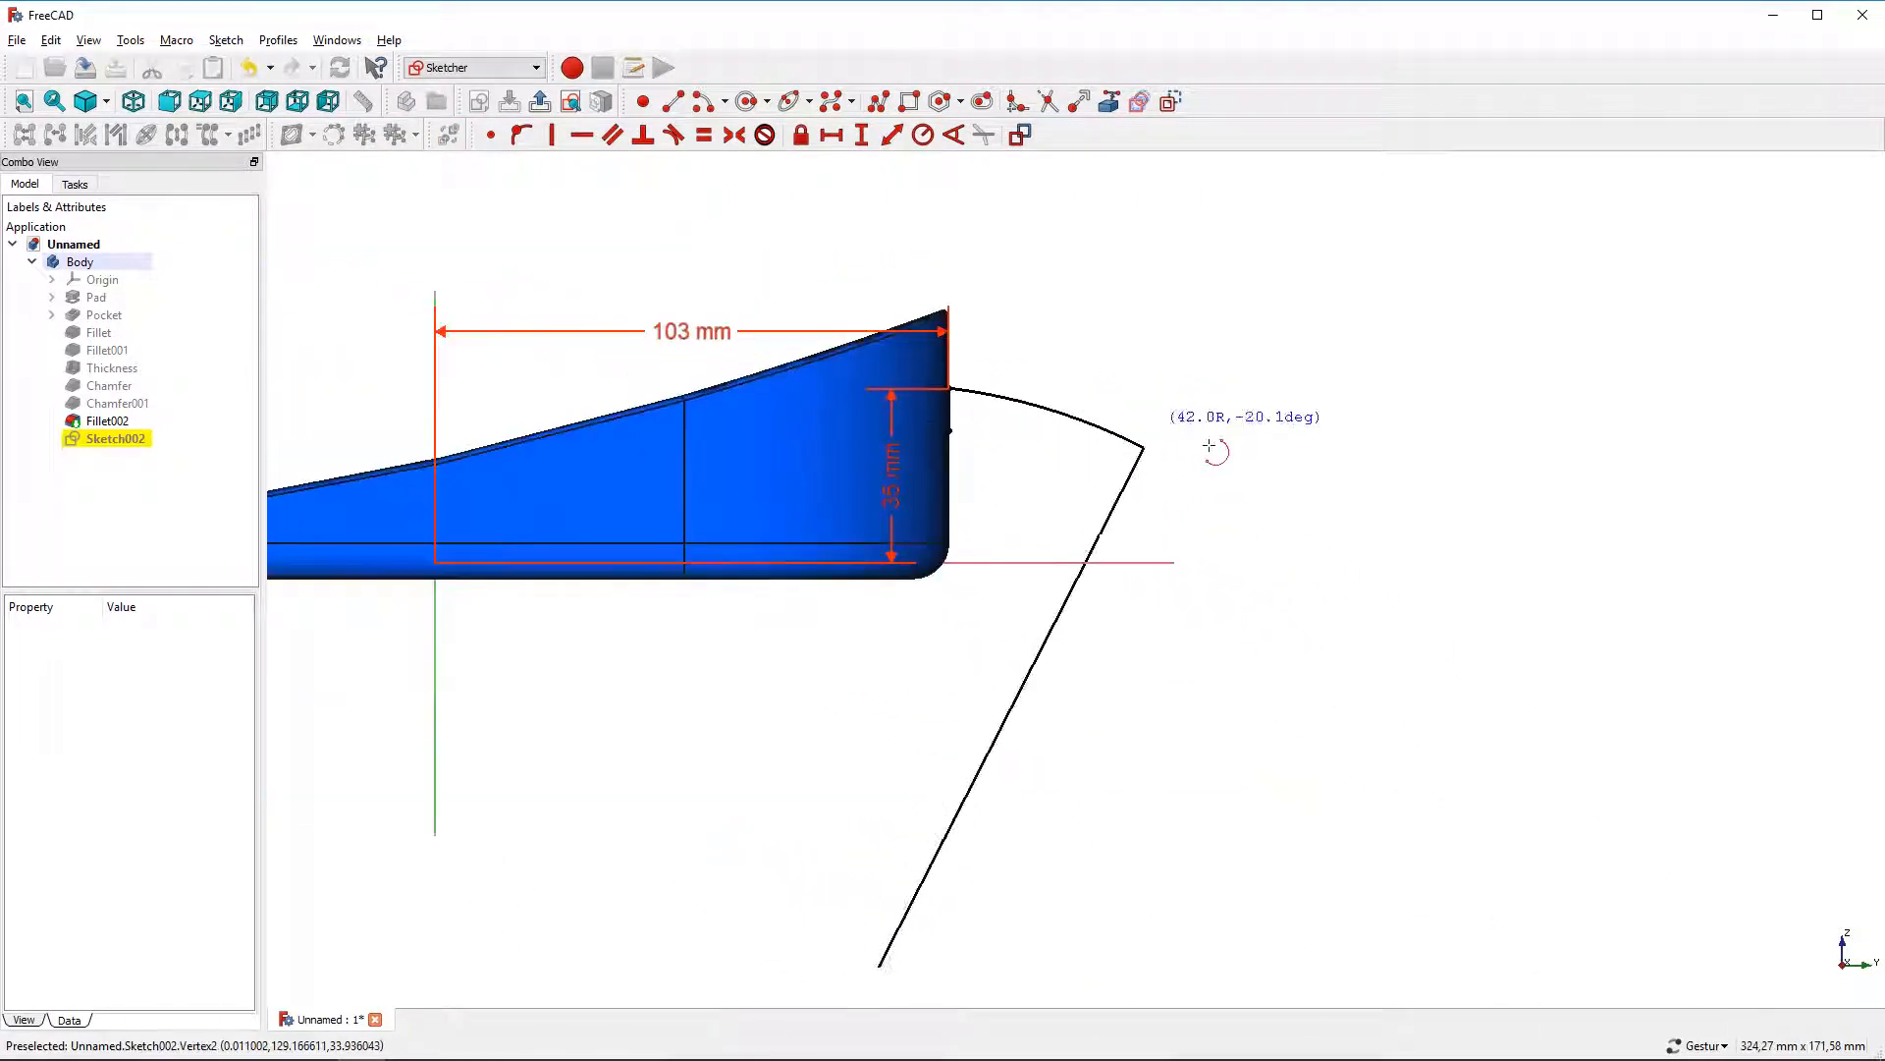
click(1304, 556)
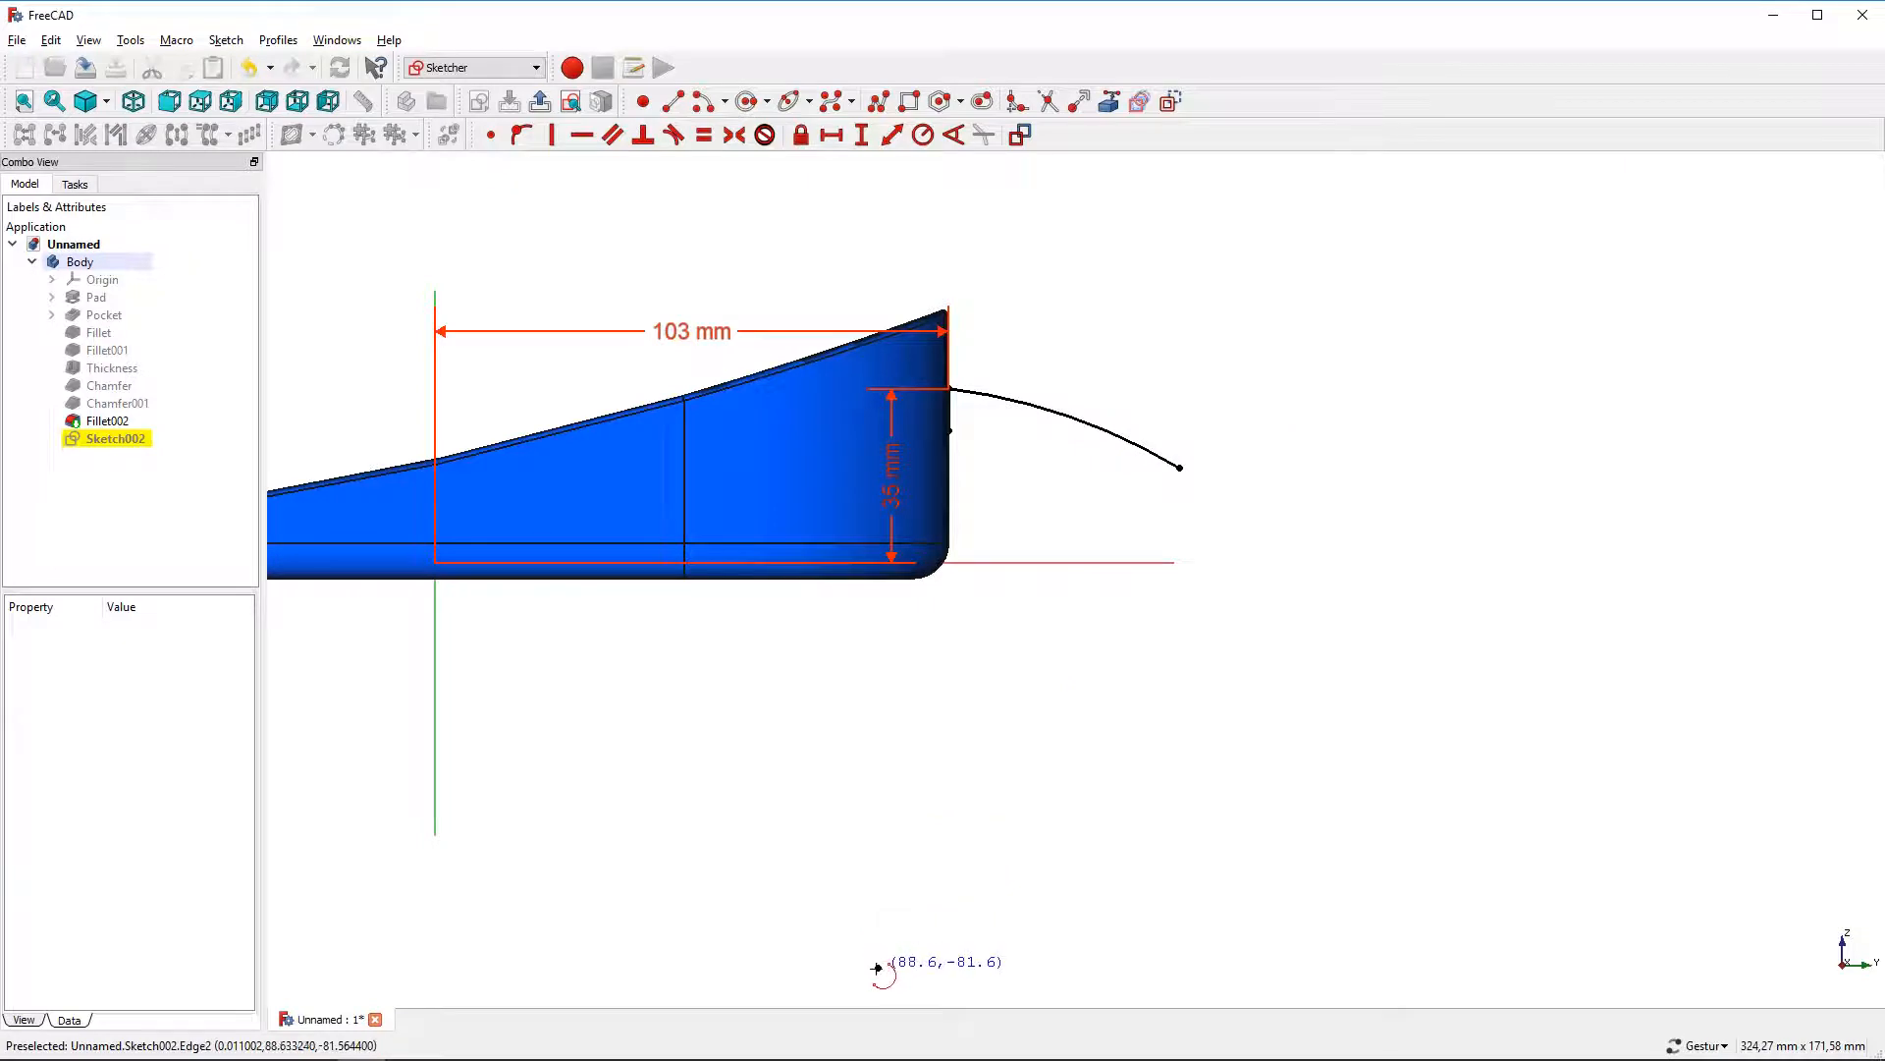
Draw a second arc from the vertical line's lower endpoint, running below the first arc
click(880, 968)
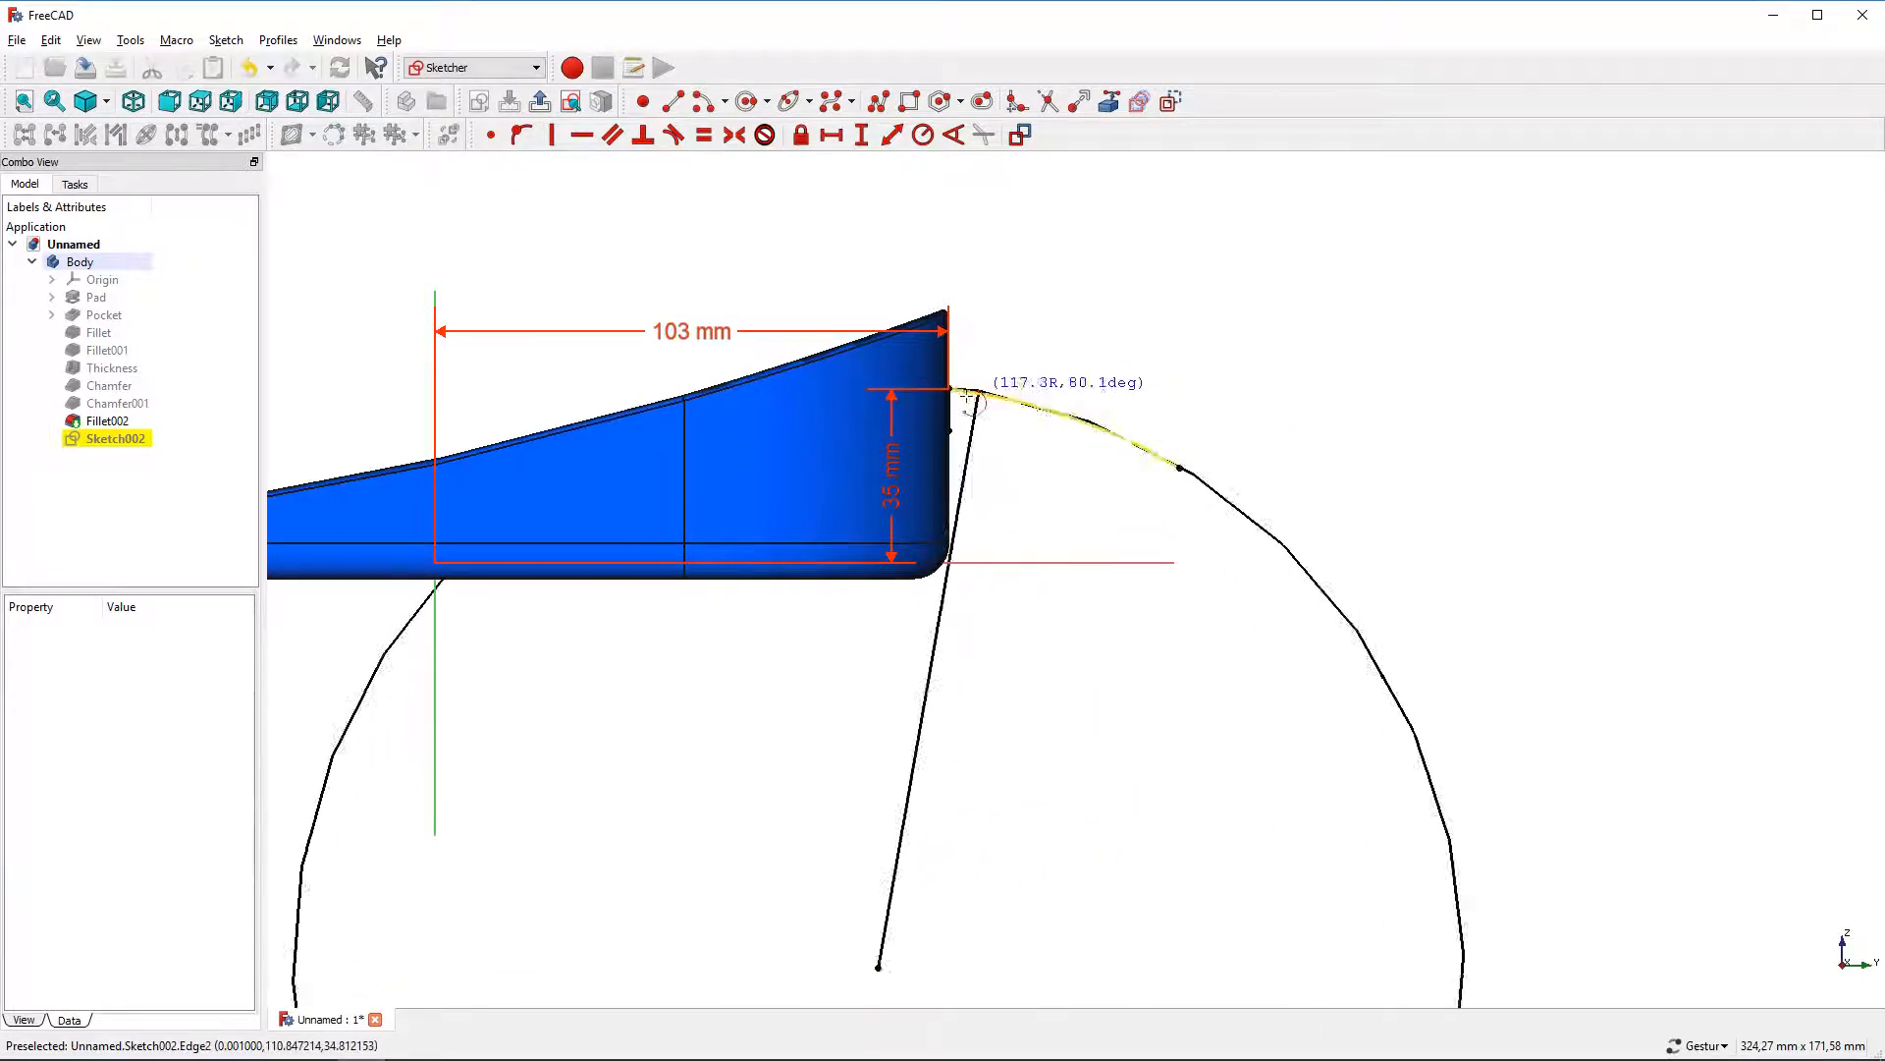
scroll(884, 501, up, 2)
click(946, 447)
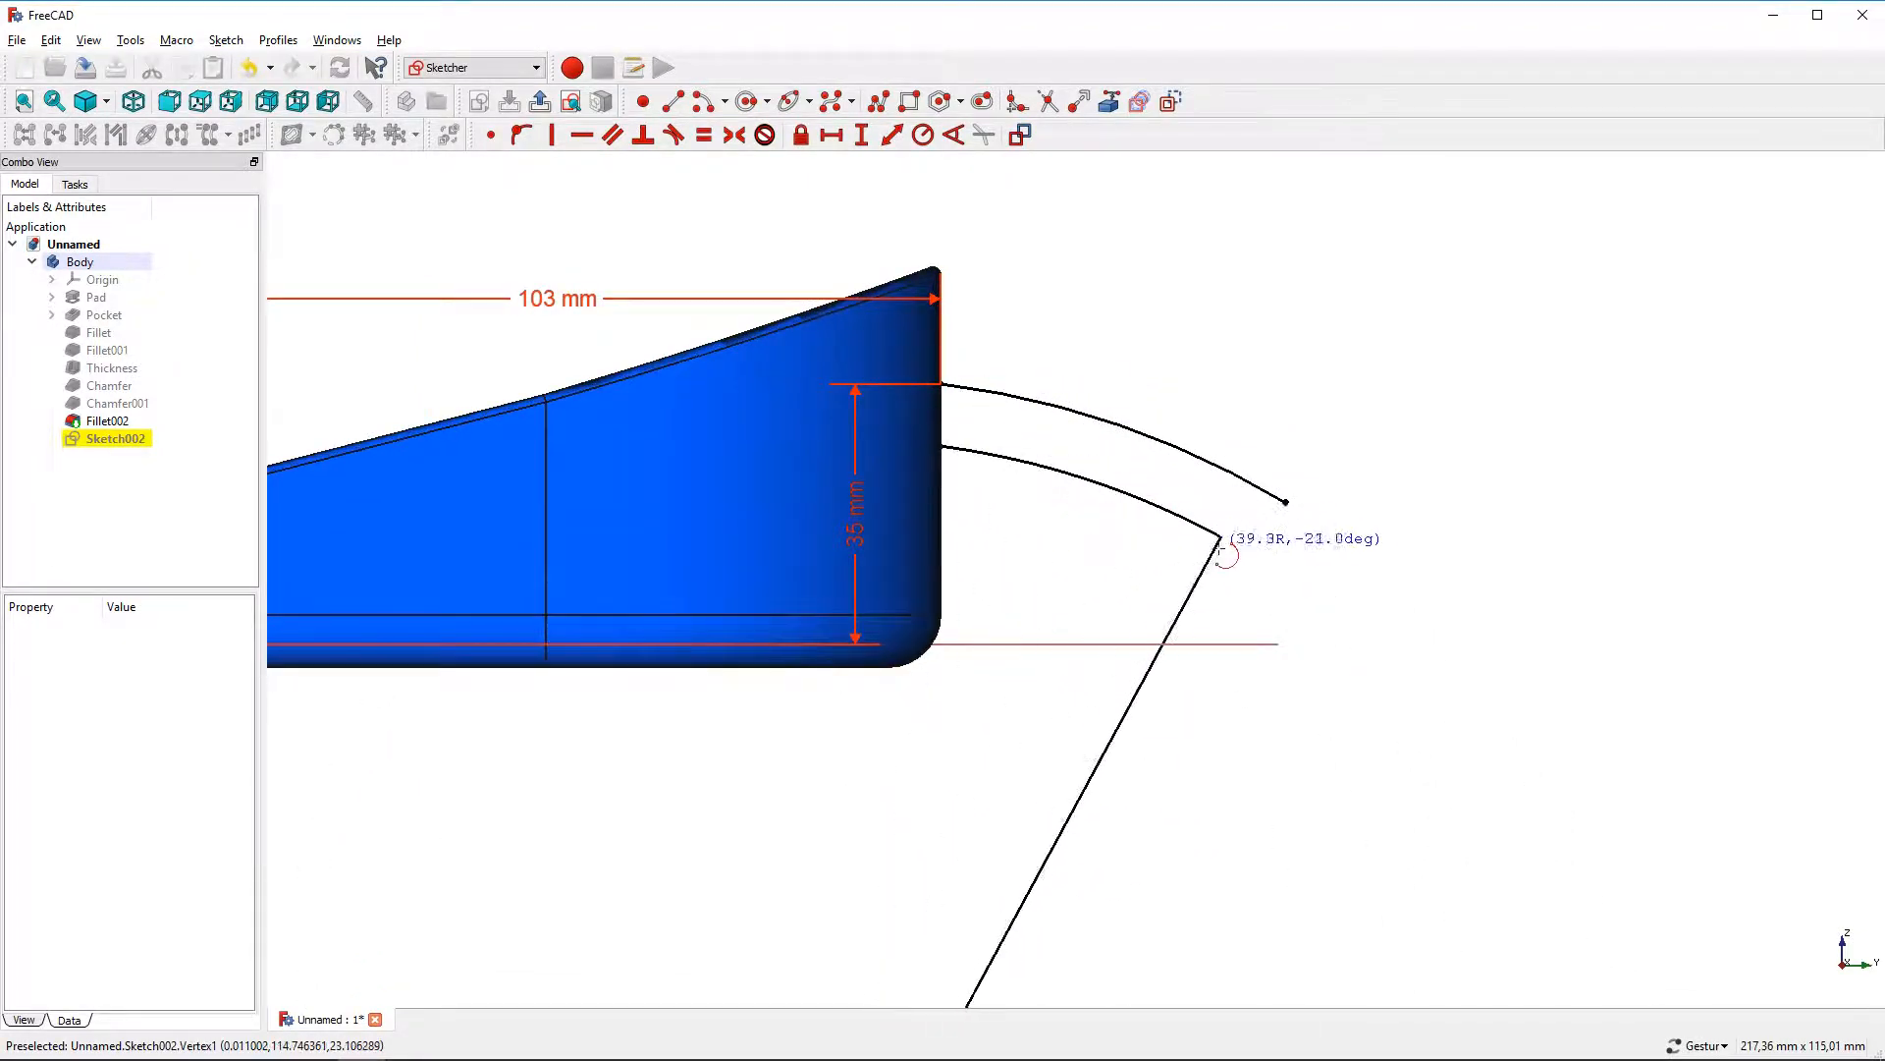
click(1240, 543)
right_click(1243, 534)
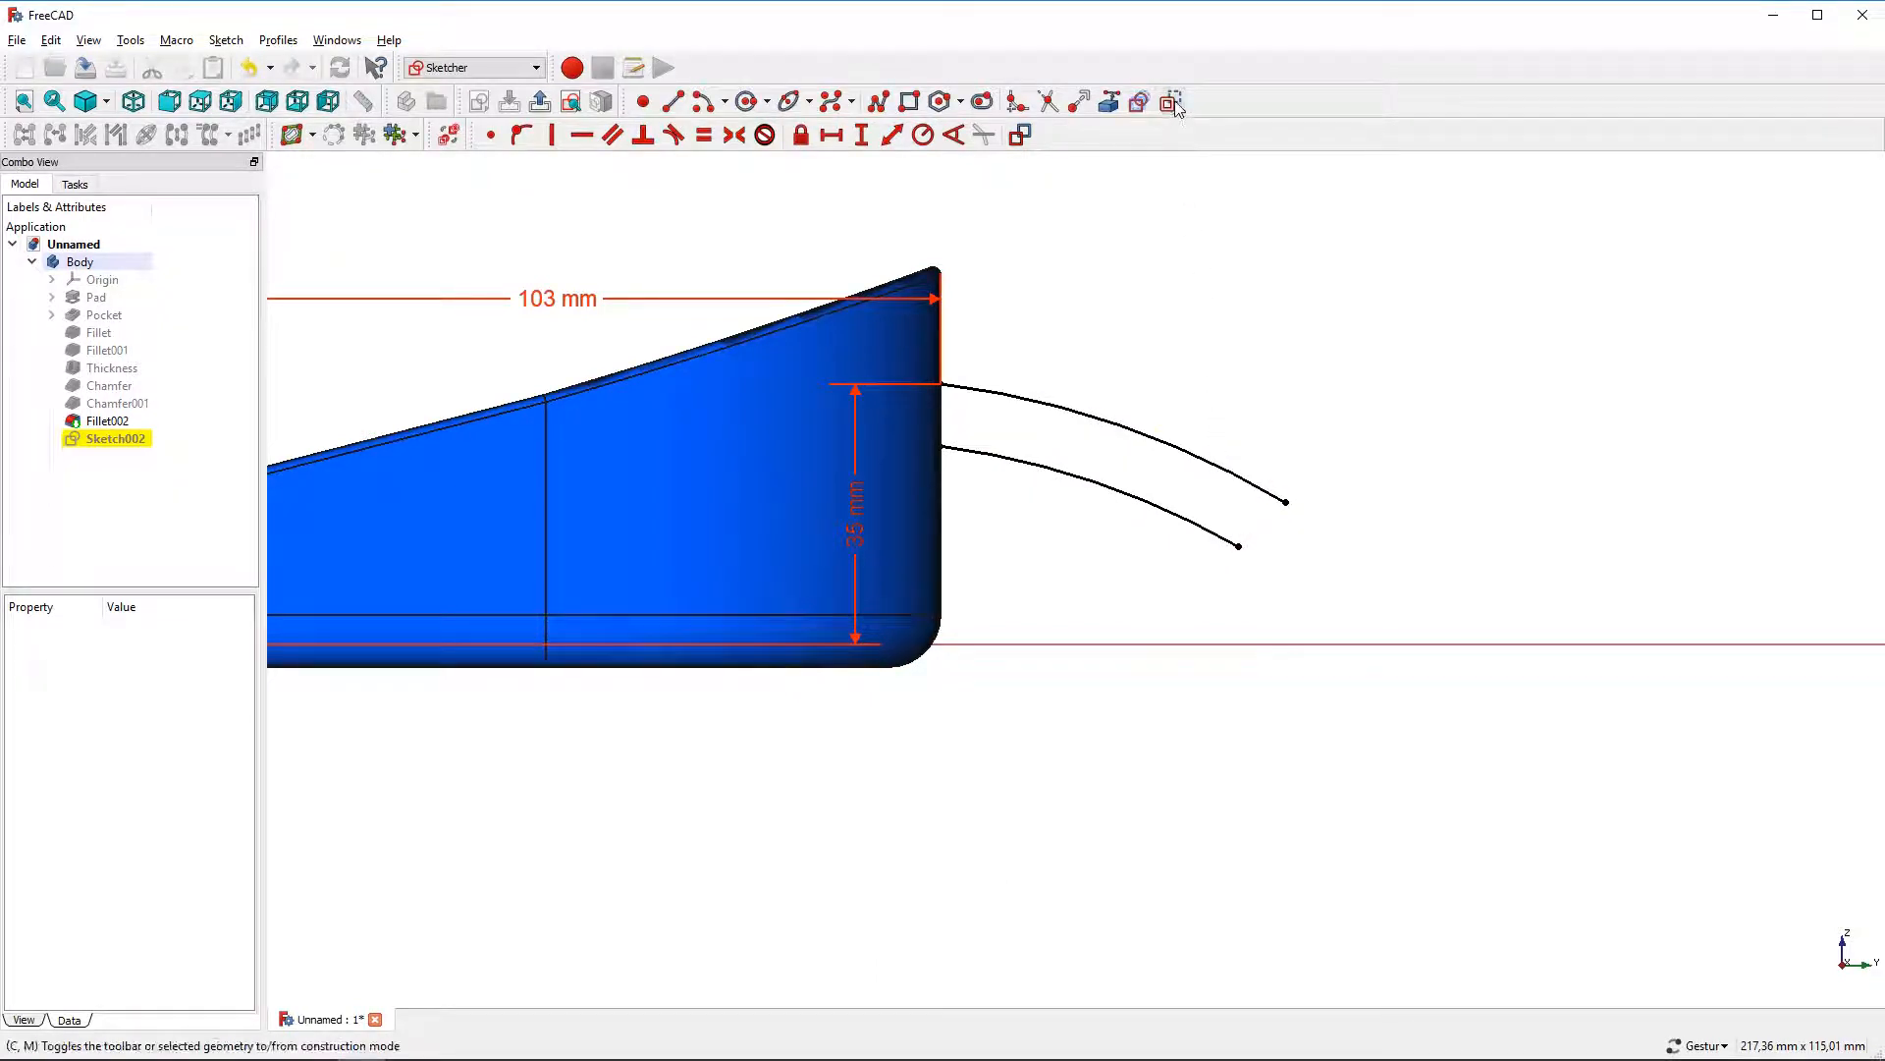
Draw a long line from below the part up to the free end of the lower arc
click(674, 102)
scroll(913, 354, down, 2)
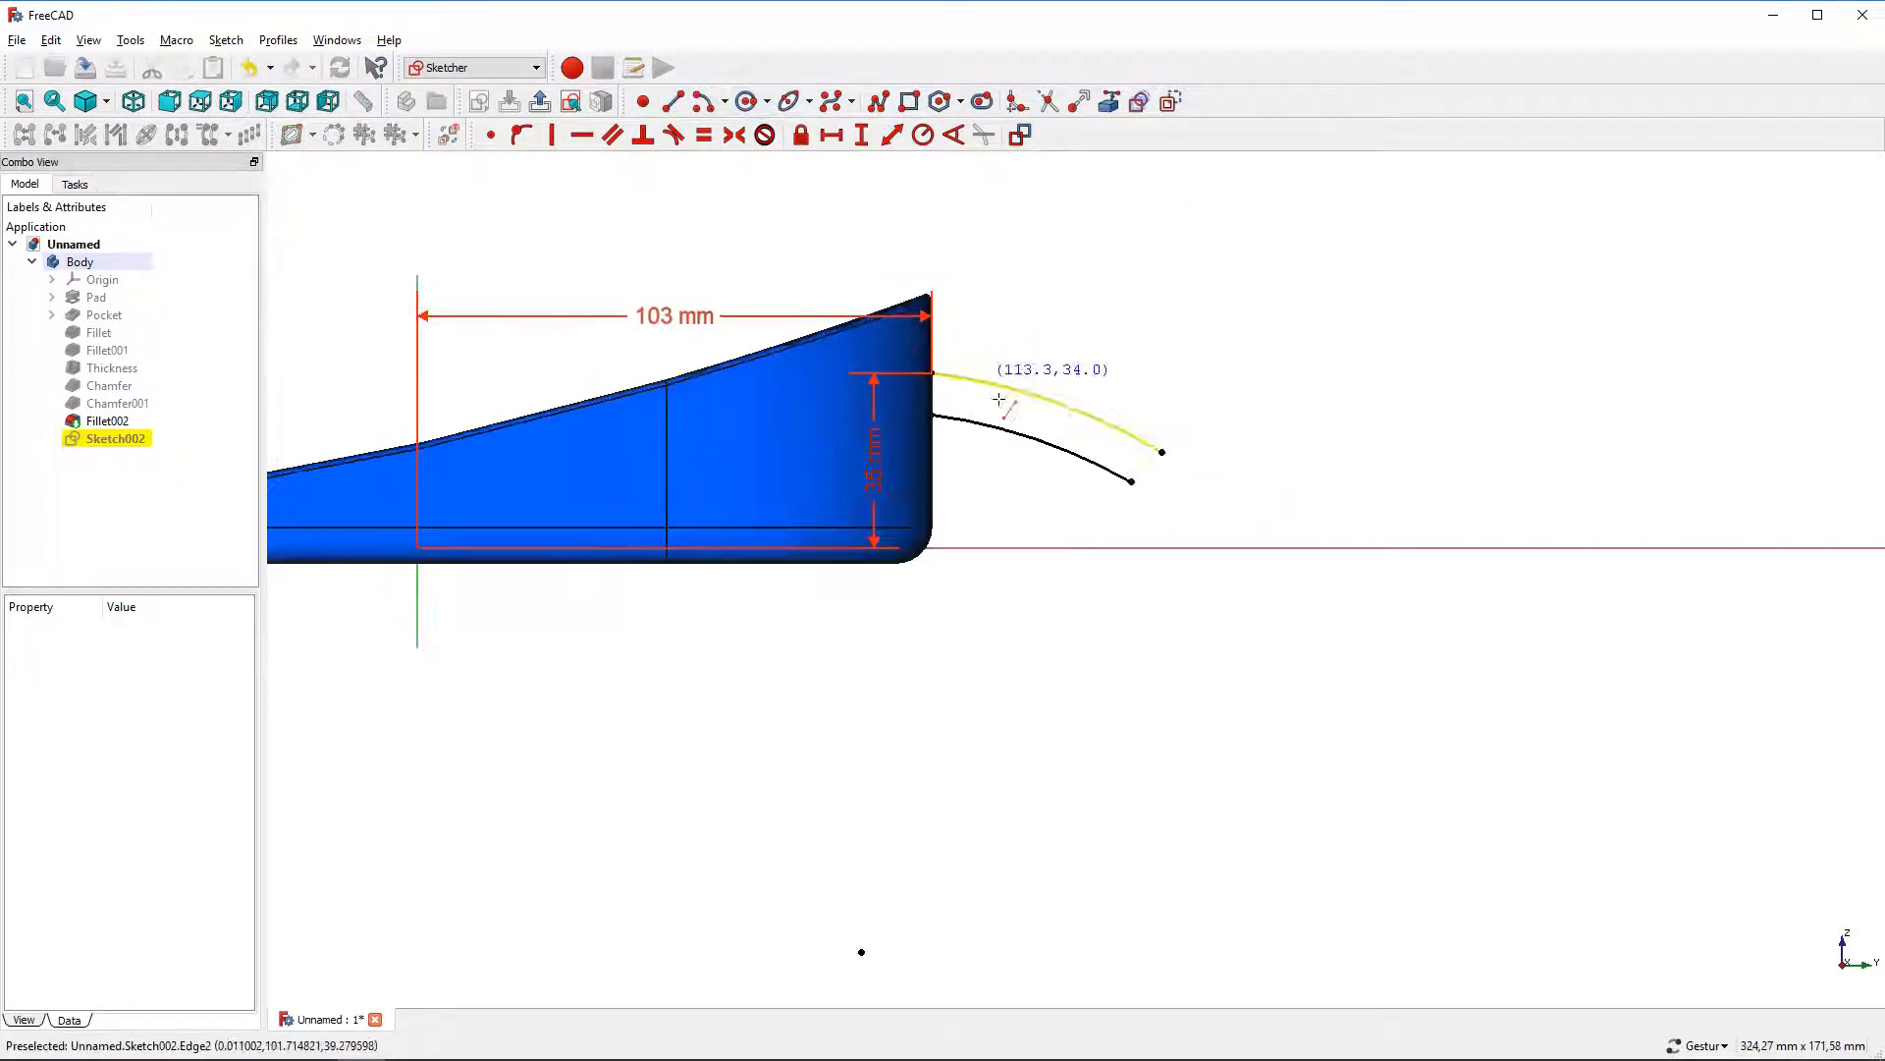
click(861, 958)
scroll(1086, 530, up, 3)
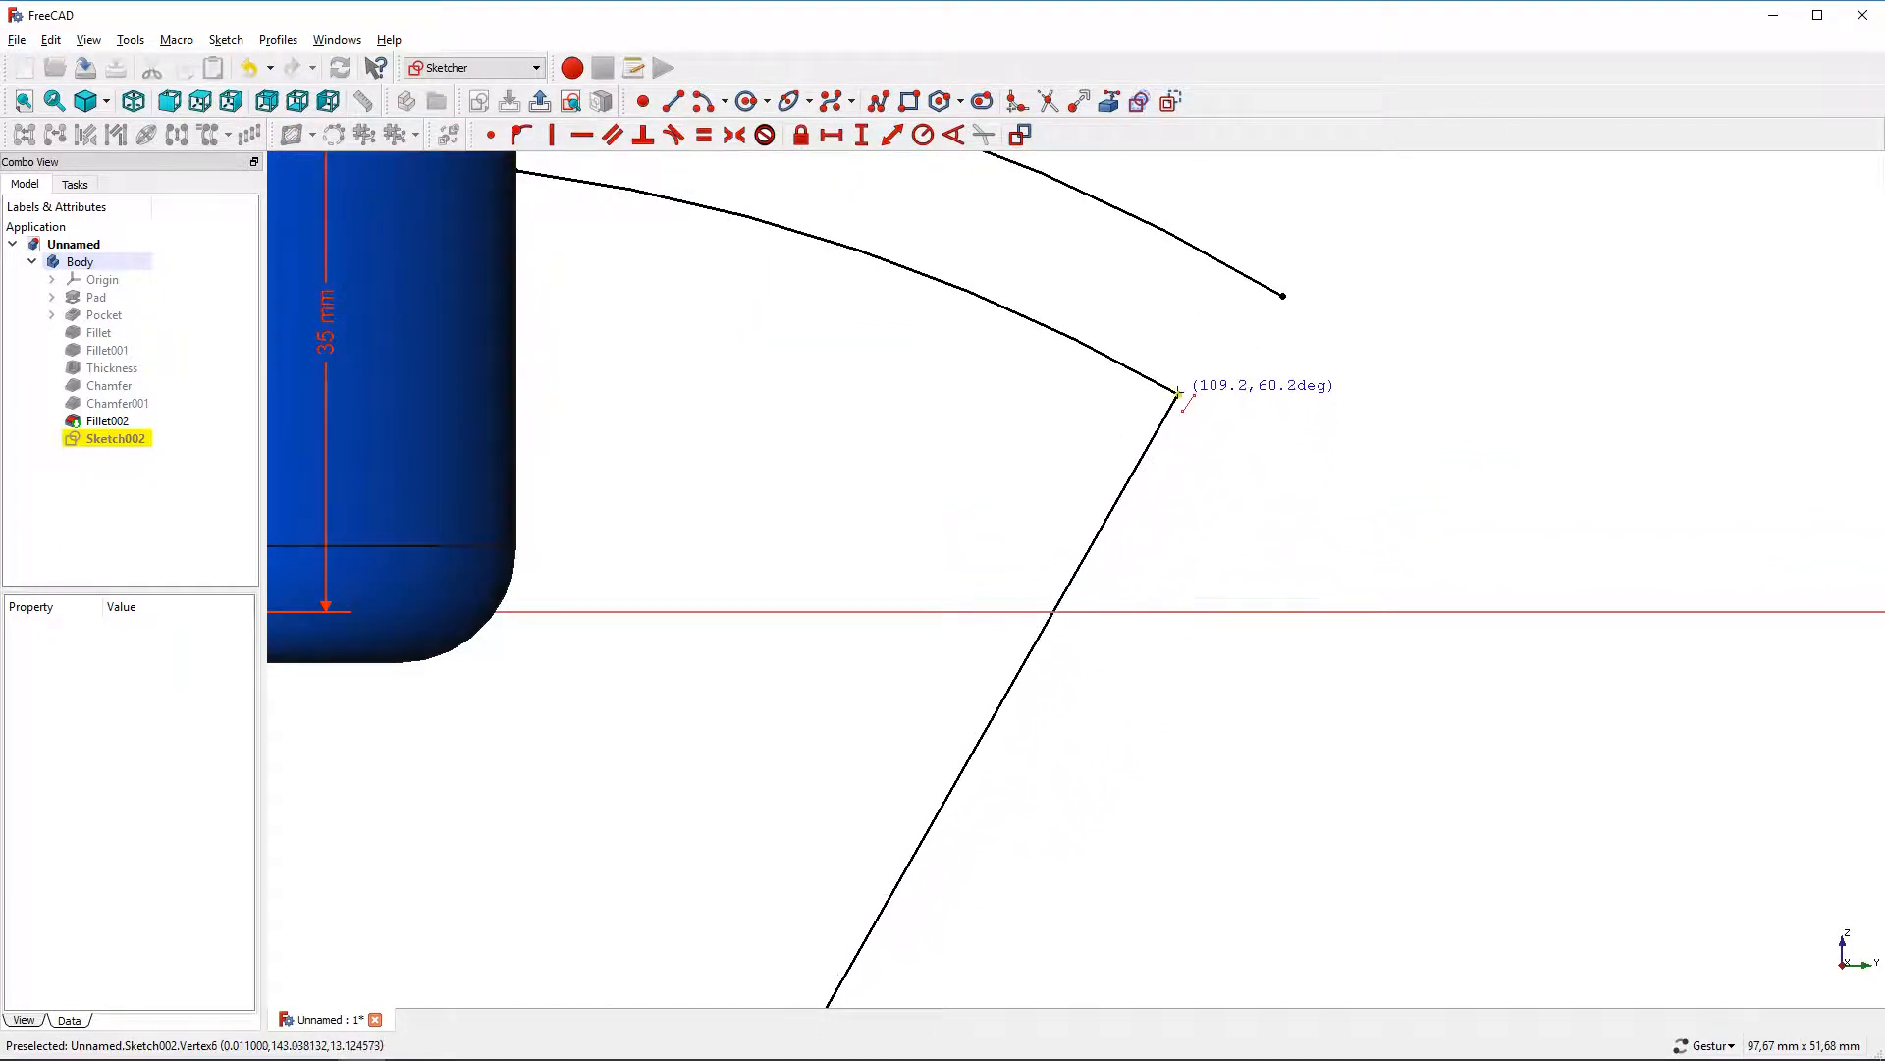
click(1178, 393)
scroll(1178, 394, down, 2)
right_click(1144, 313)
right_drag(1144, 313, 1234, 597)
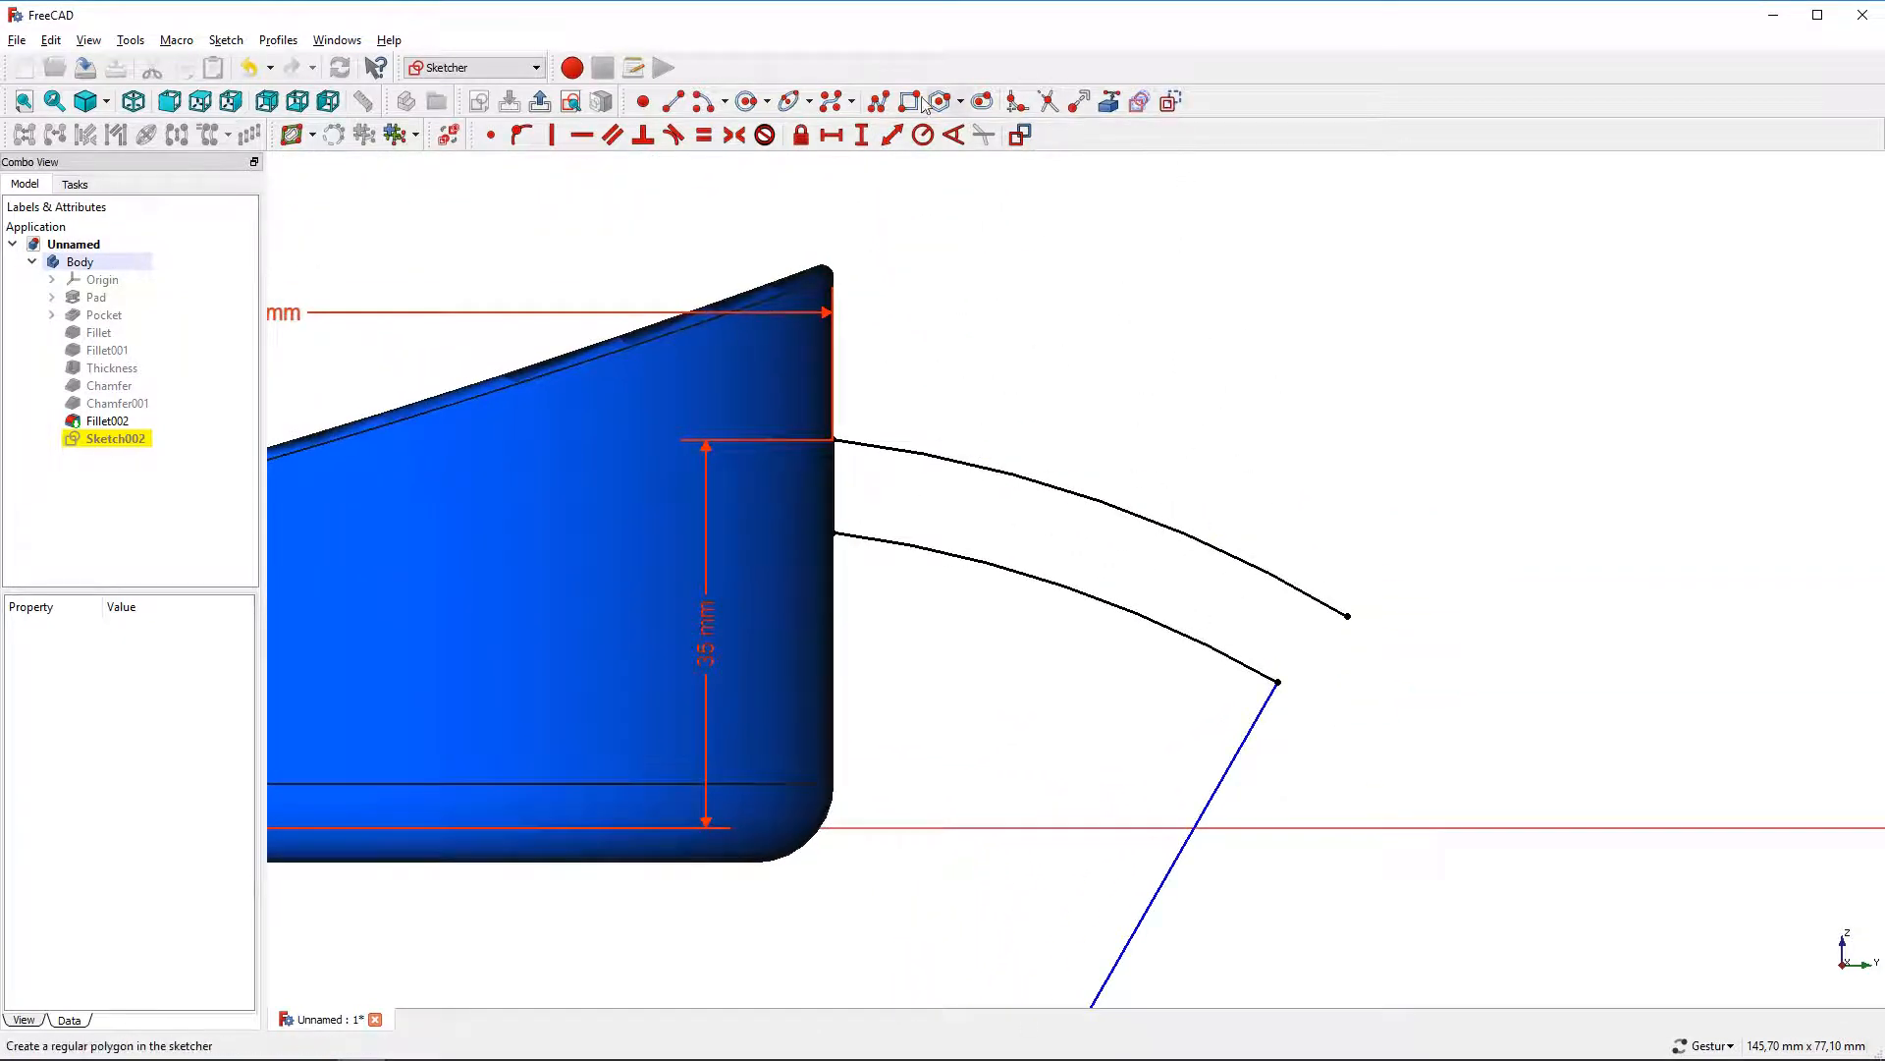
Draw a short line joining the free ends of the two arcs to close the handle profile
click(673, 102)
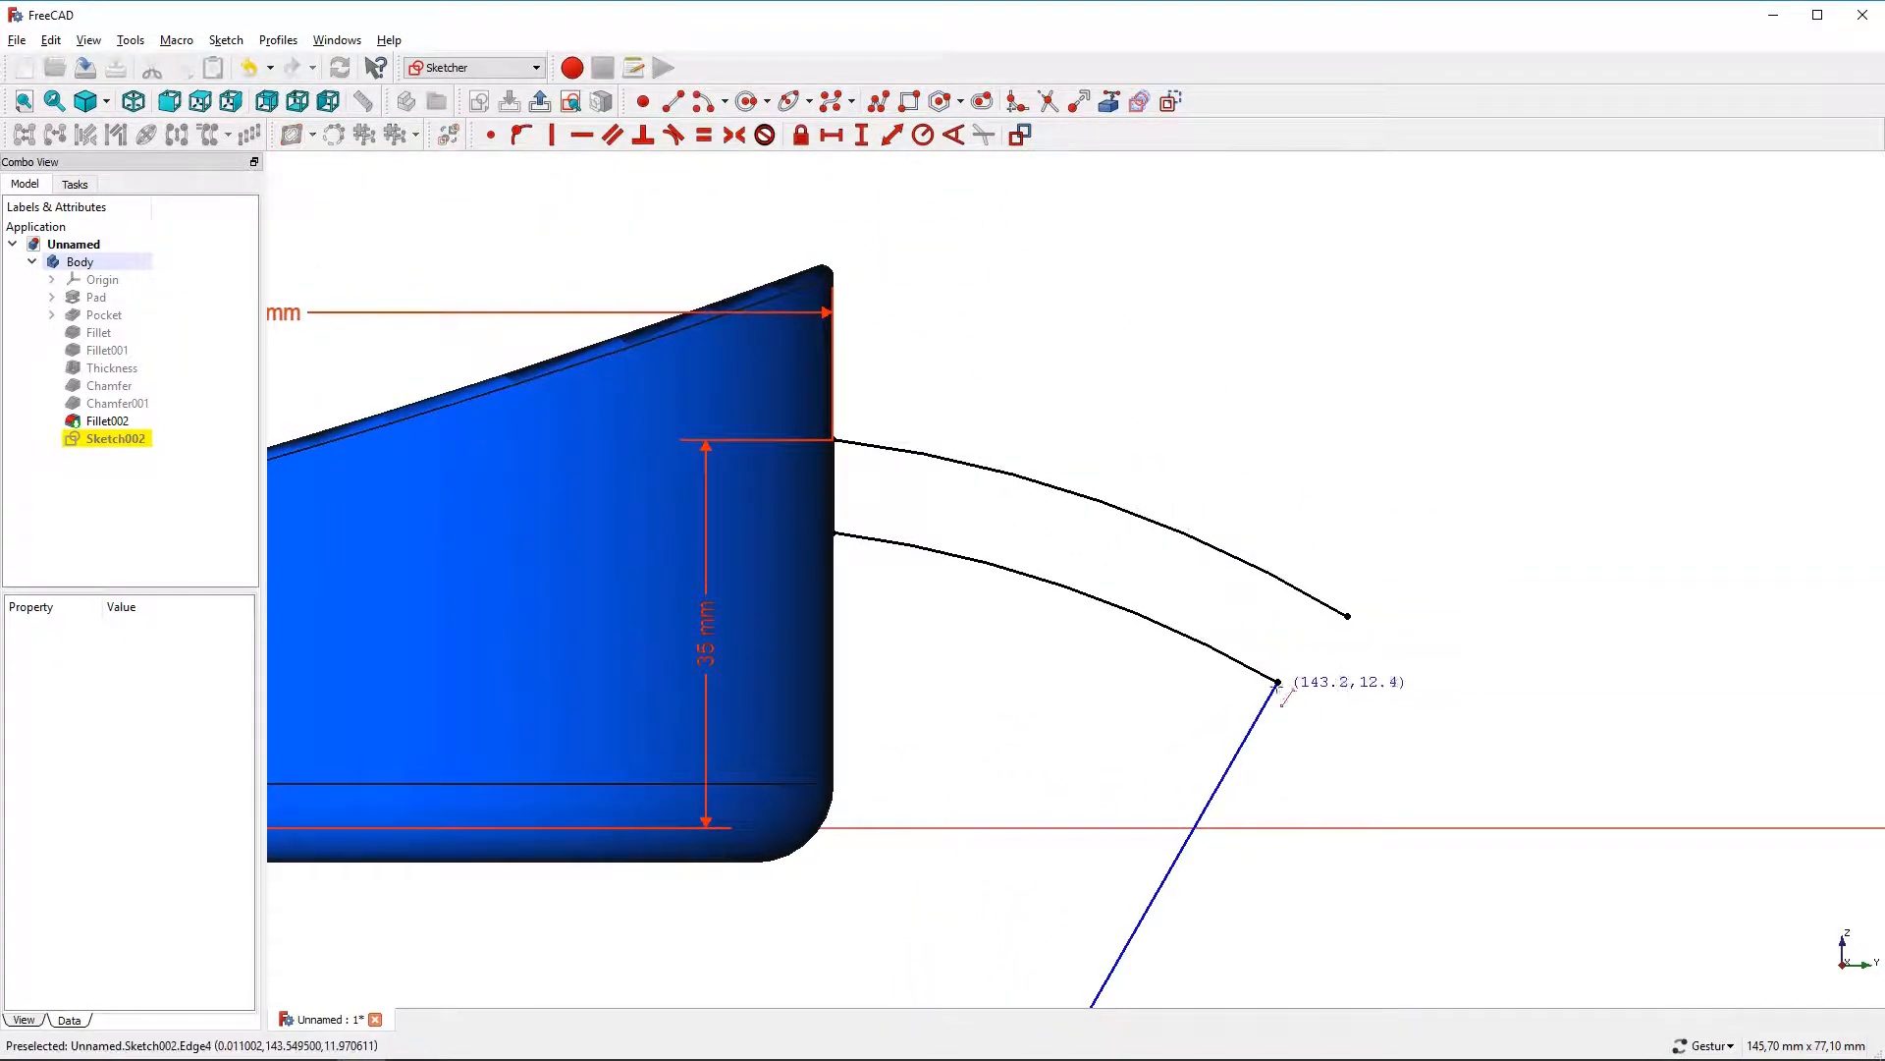
click(1277, 681)
click(1348, 615)
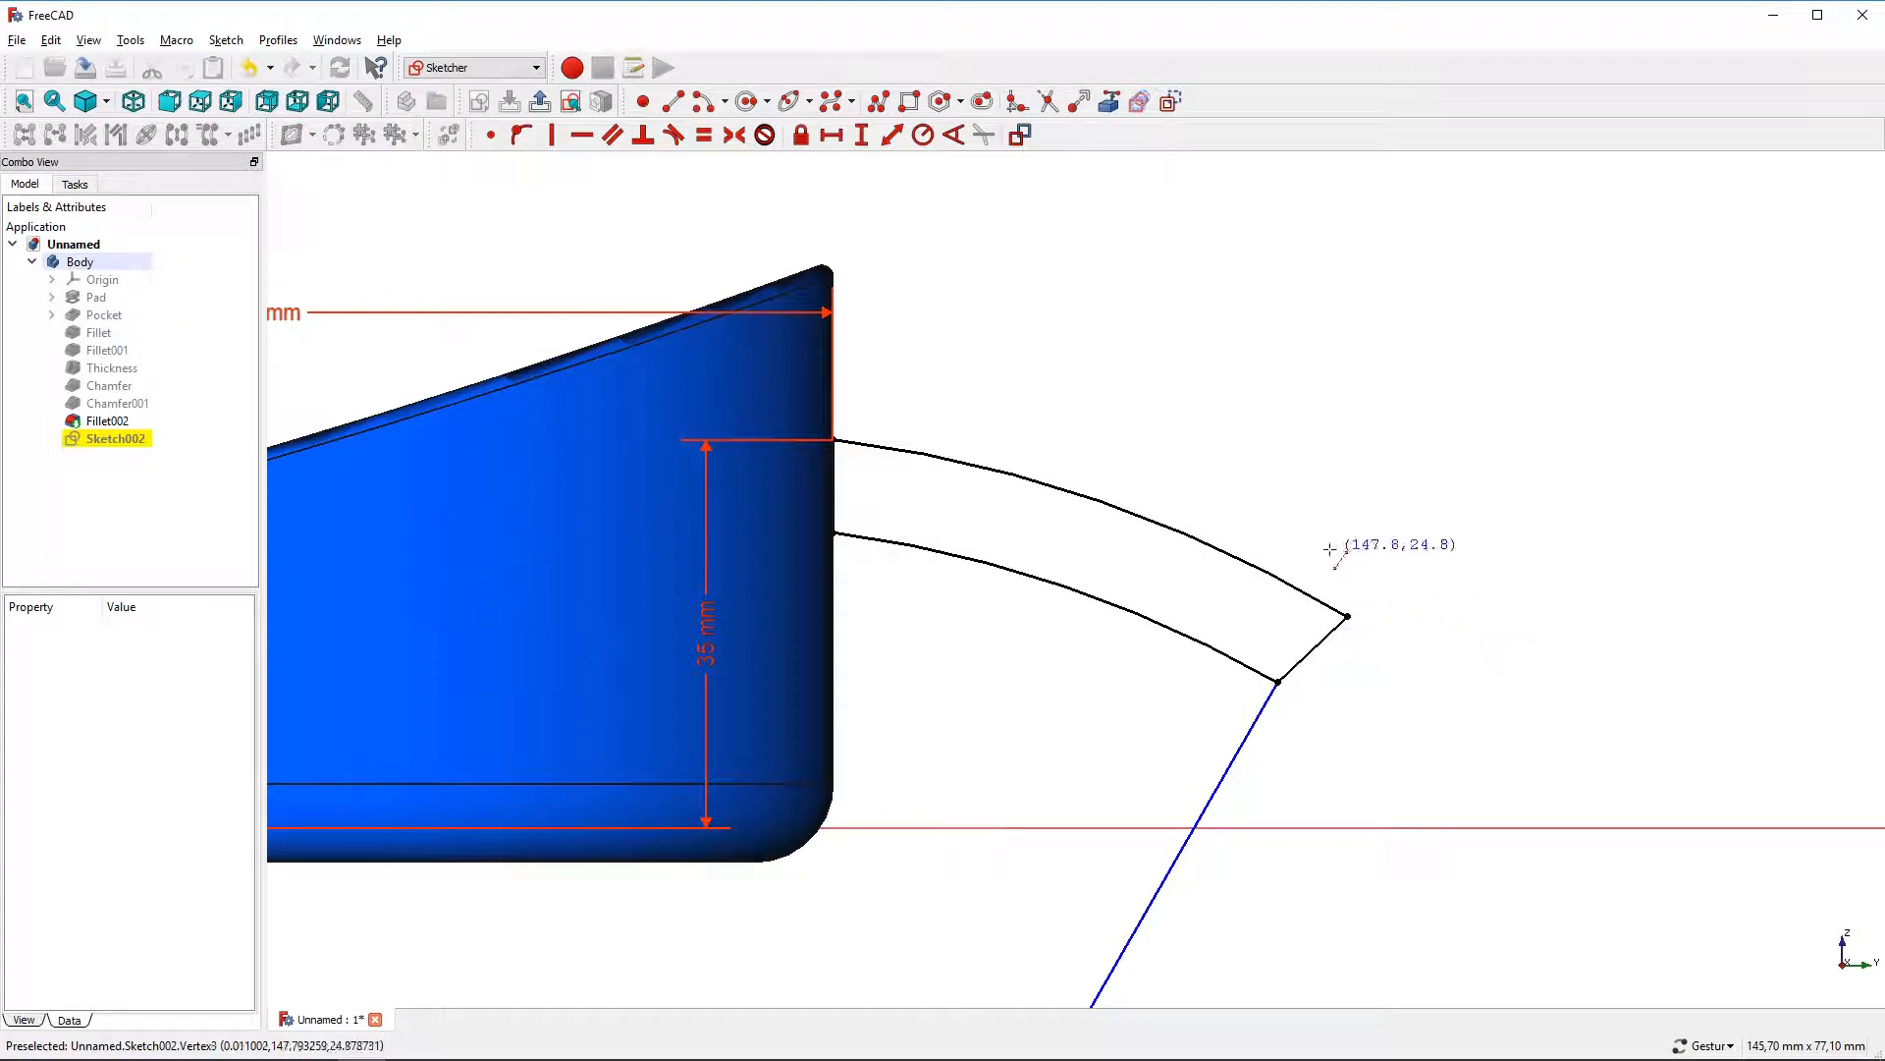
right_click(1314, 616)
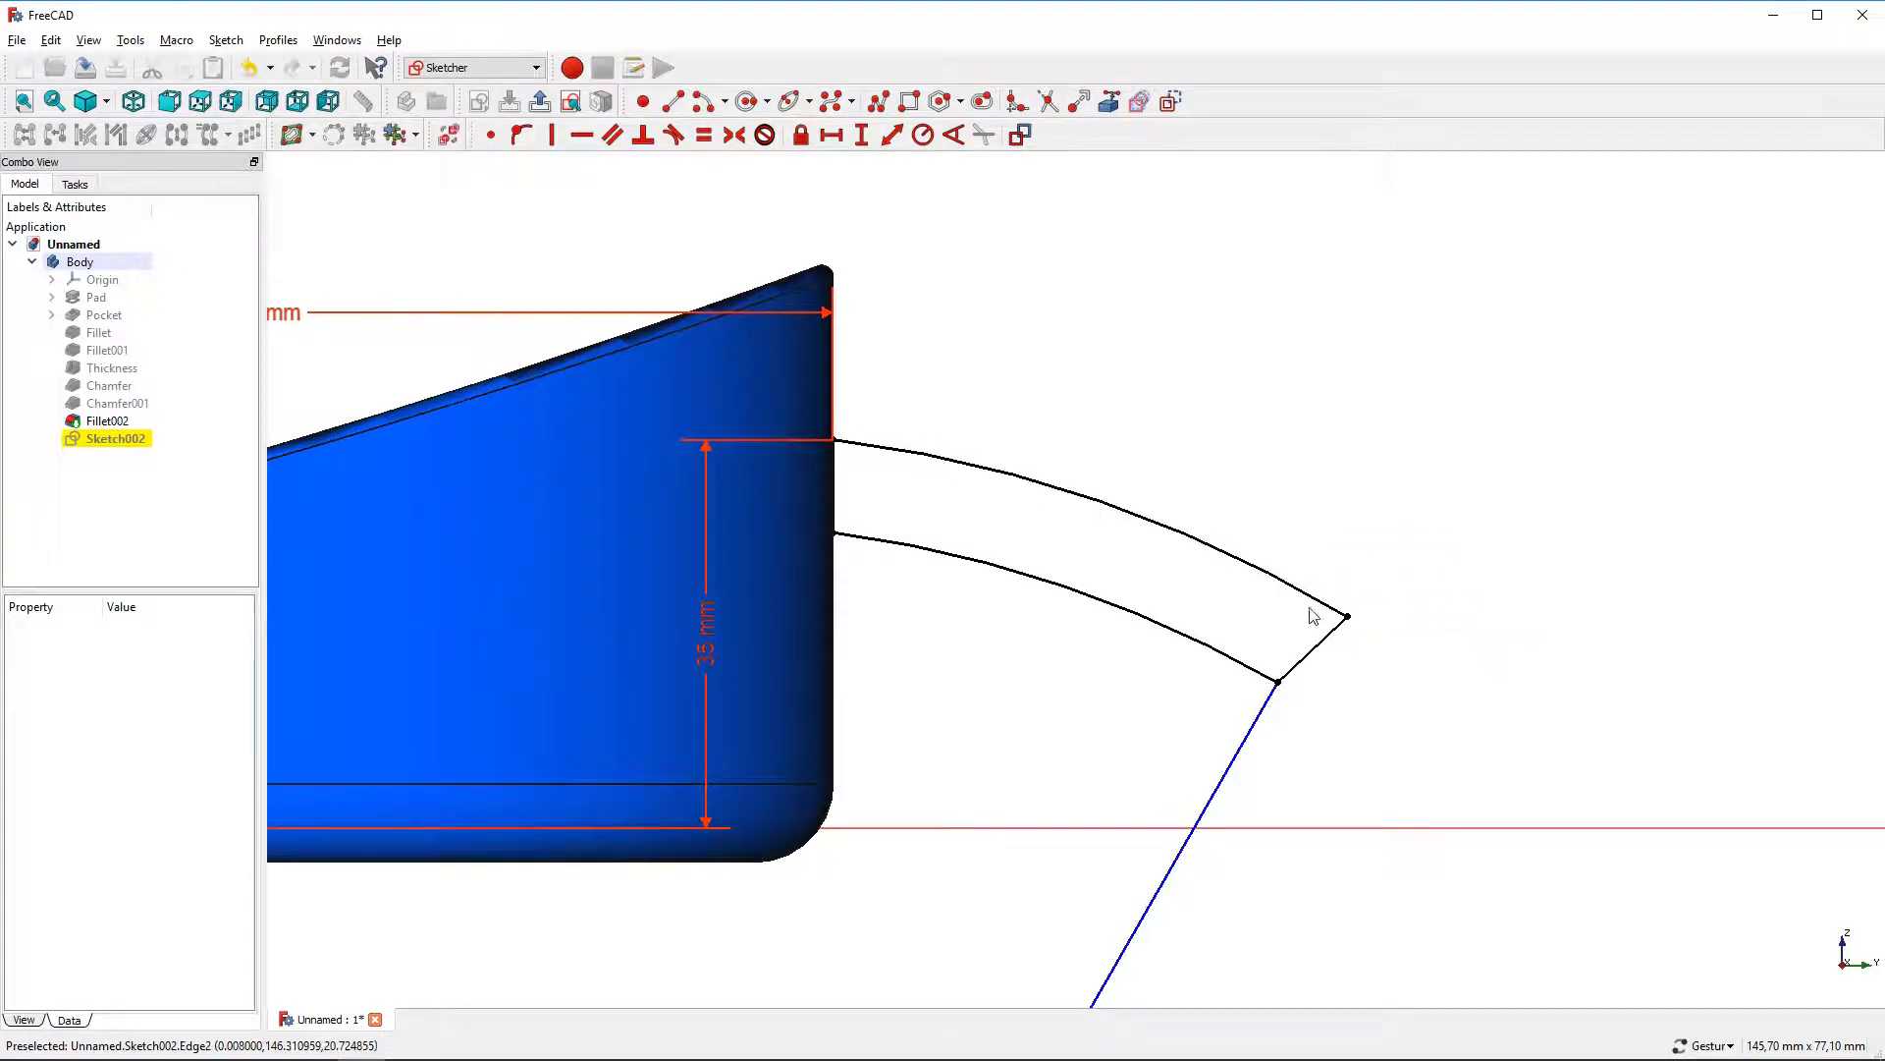
Make the short closing line parallel to the long line
click(1290, 678)
click(1269, 696)
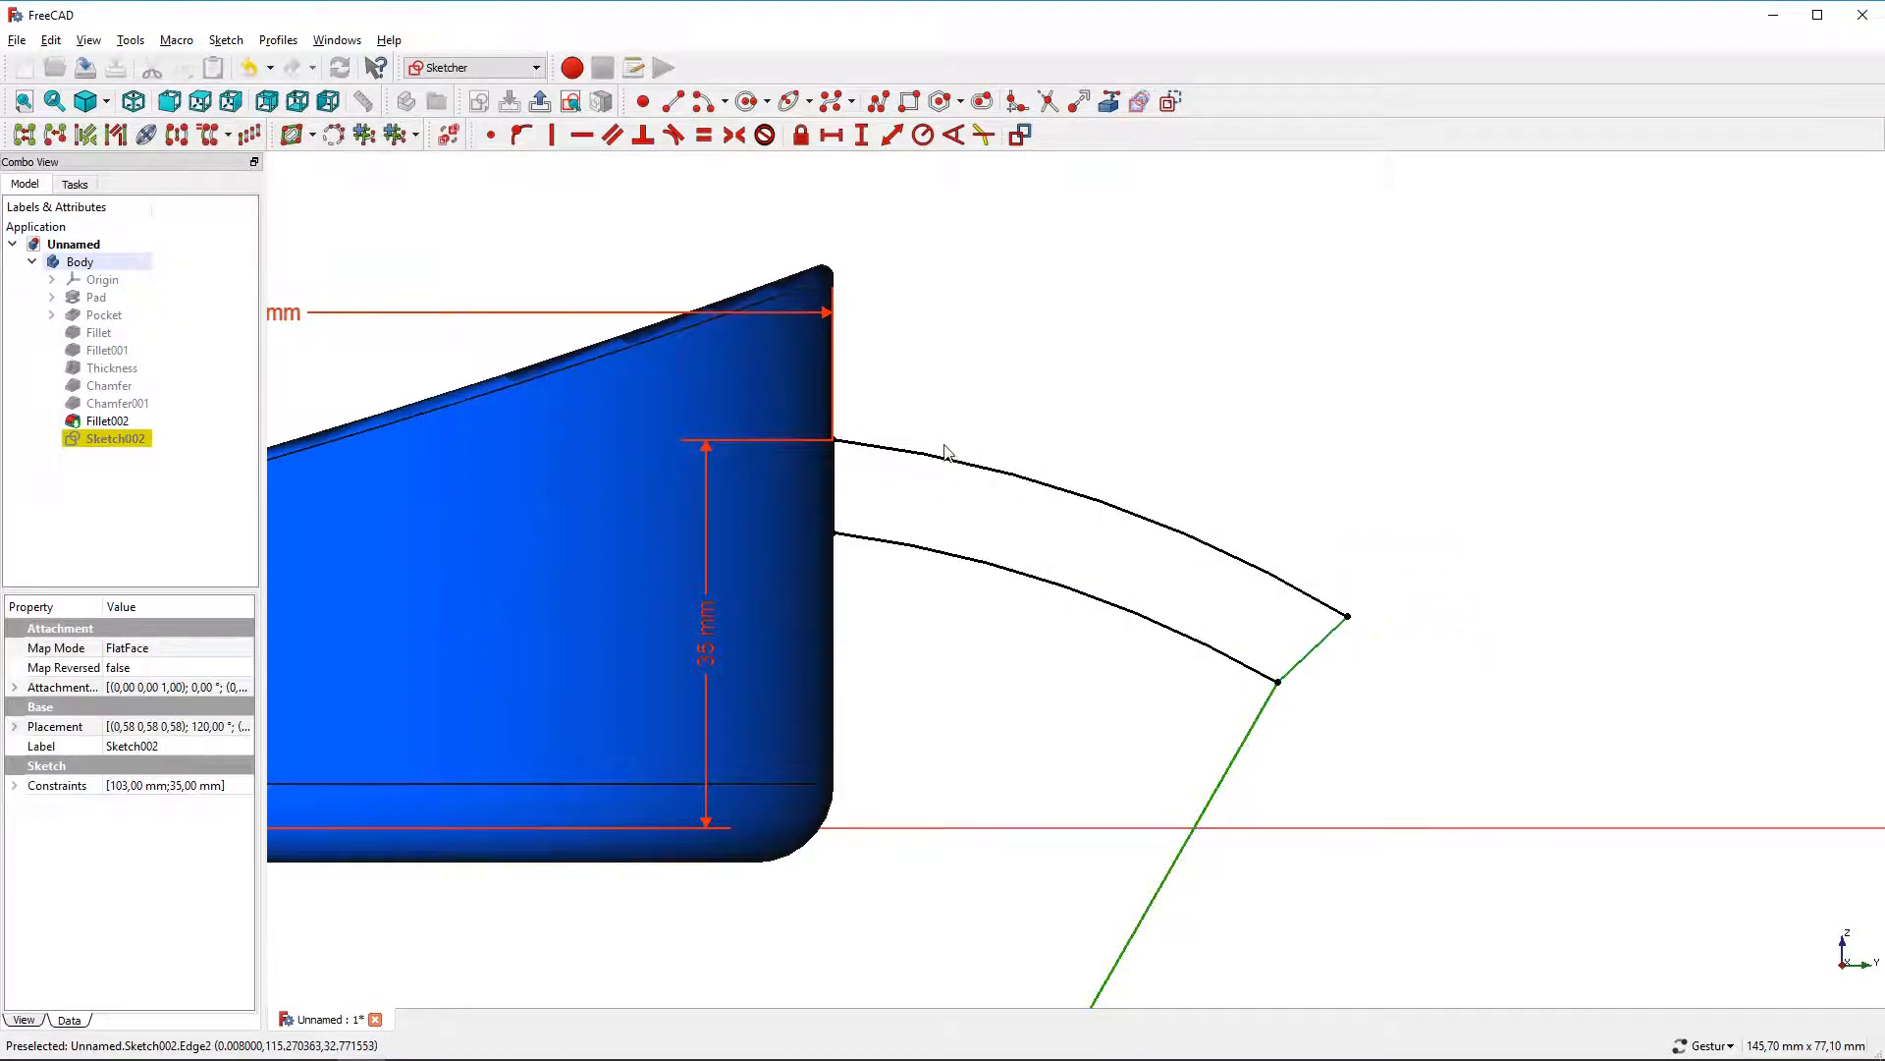
click(613, 136)
scroll(665, 210, down, 3)
right_drag(1056, 349, 1307, 500)
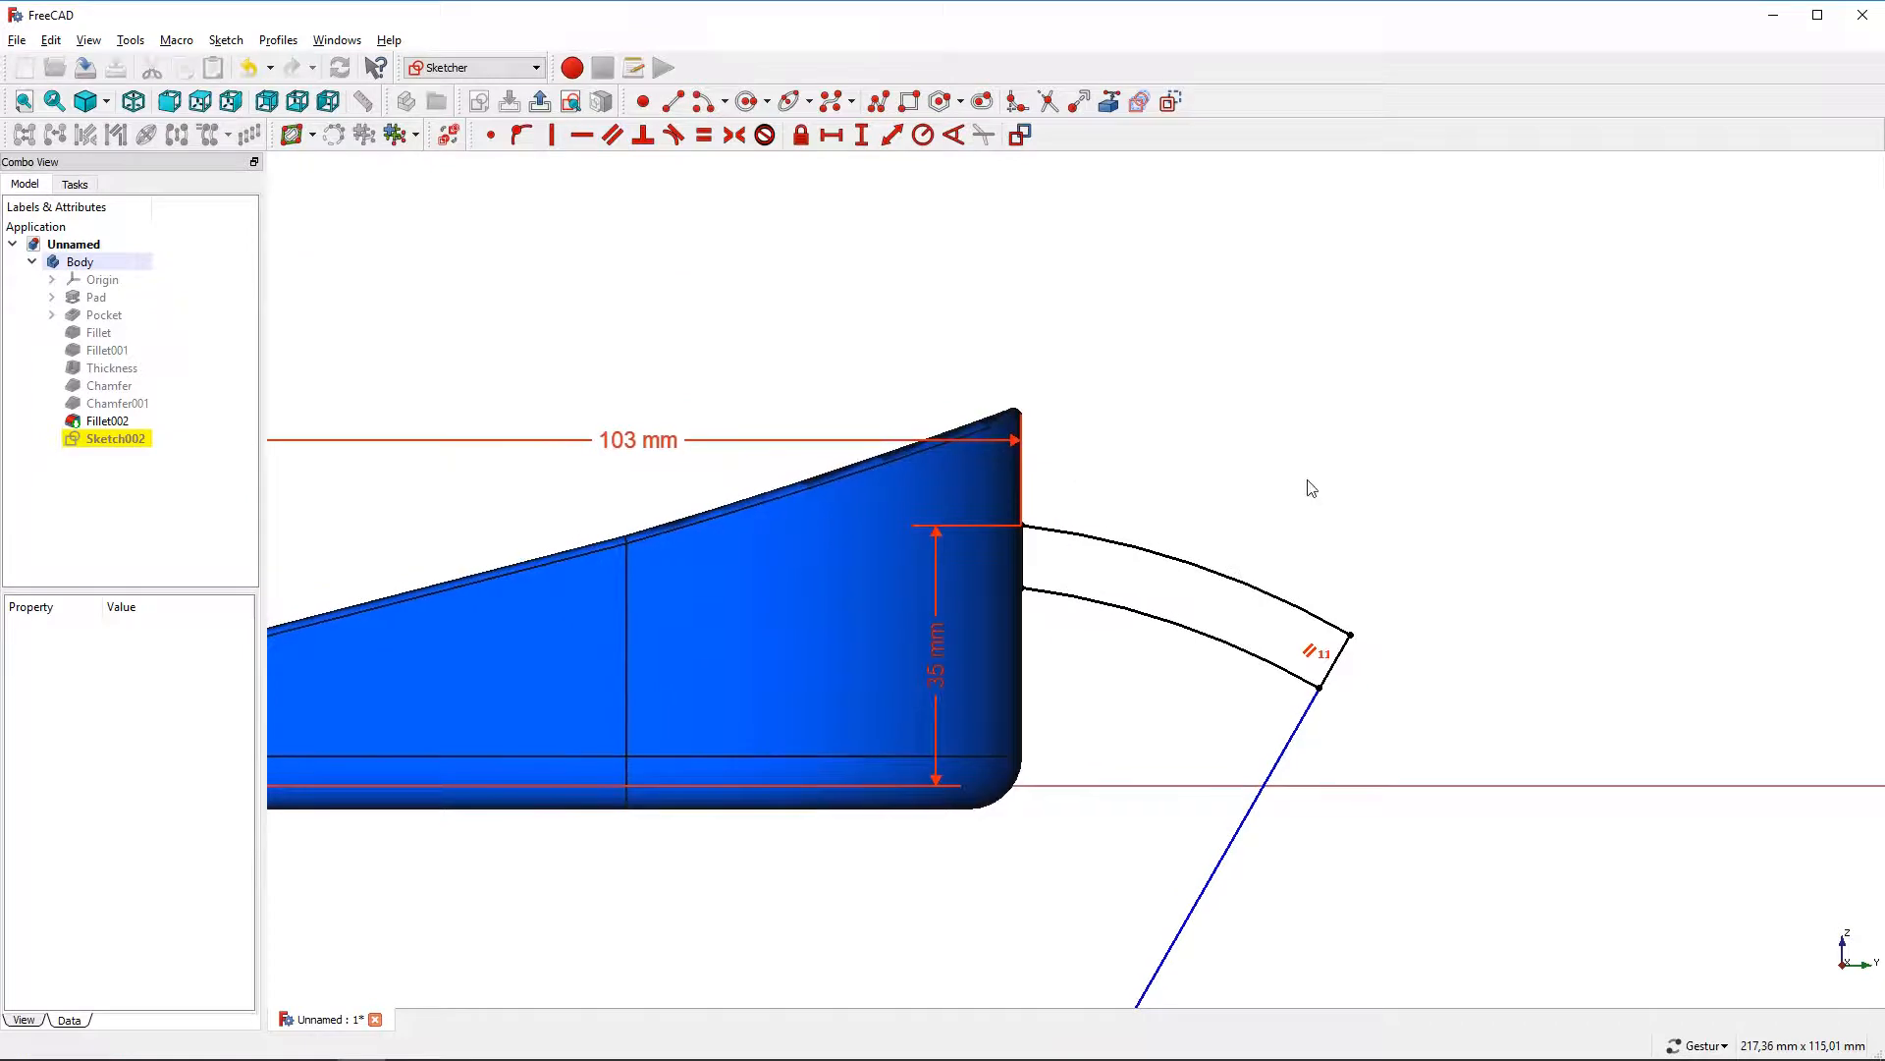
Constrain the horizontal distance from the vertical line to the upper arc's free end to 160 mm
scroll(1308, 491, down, 2)
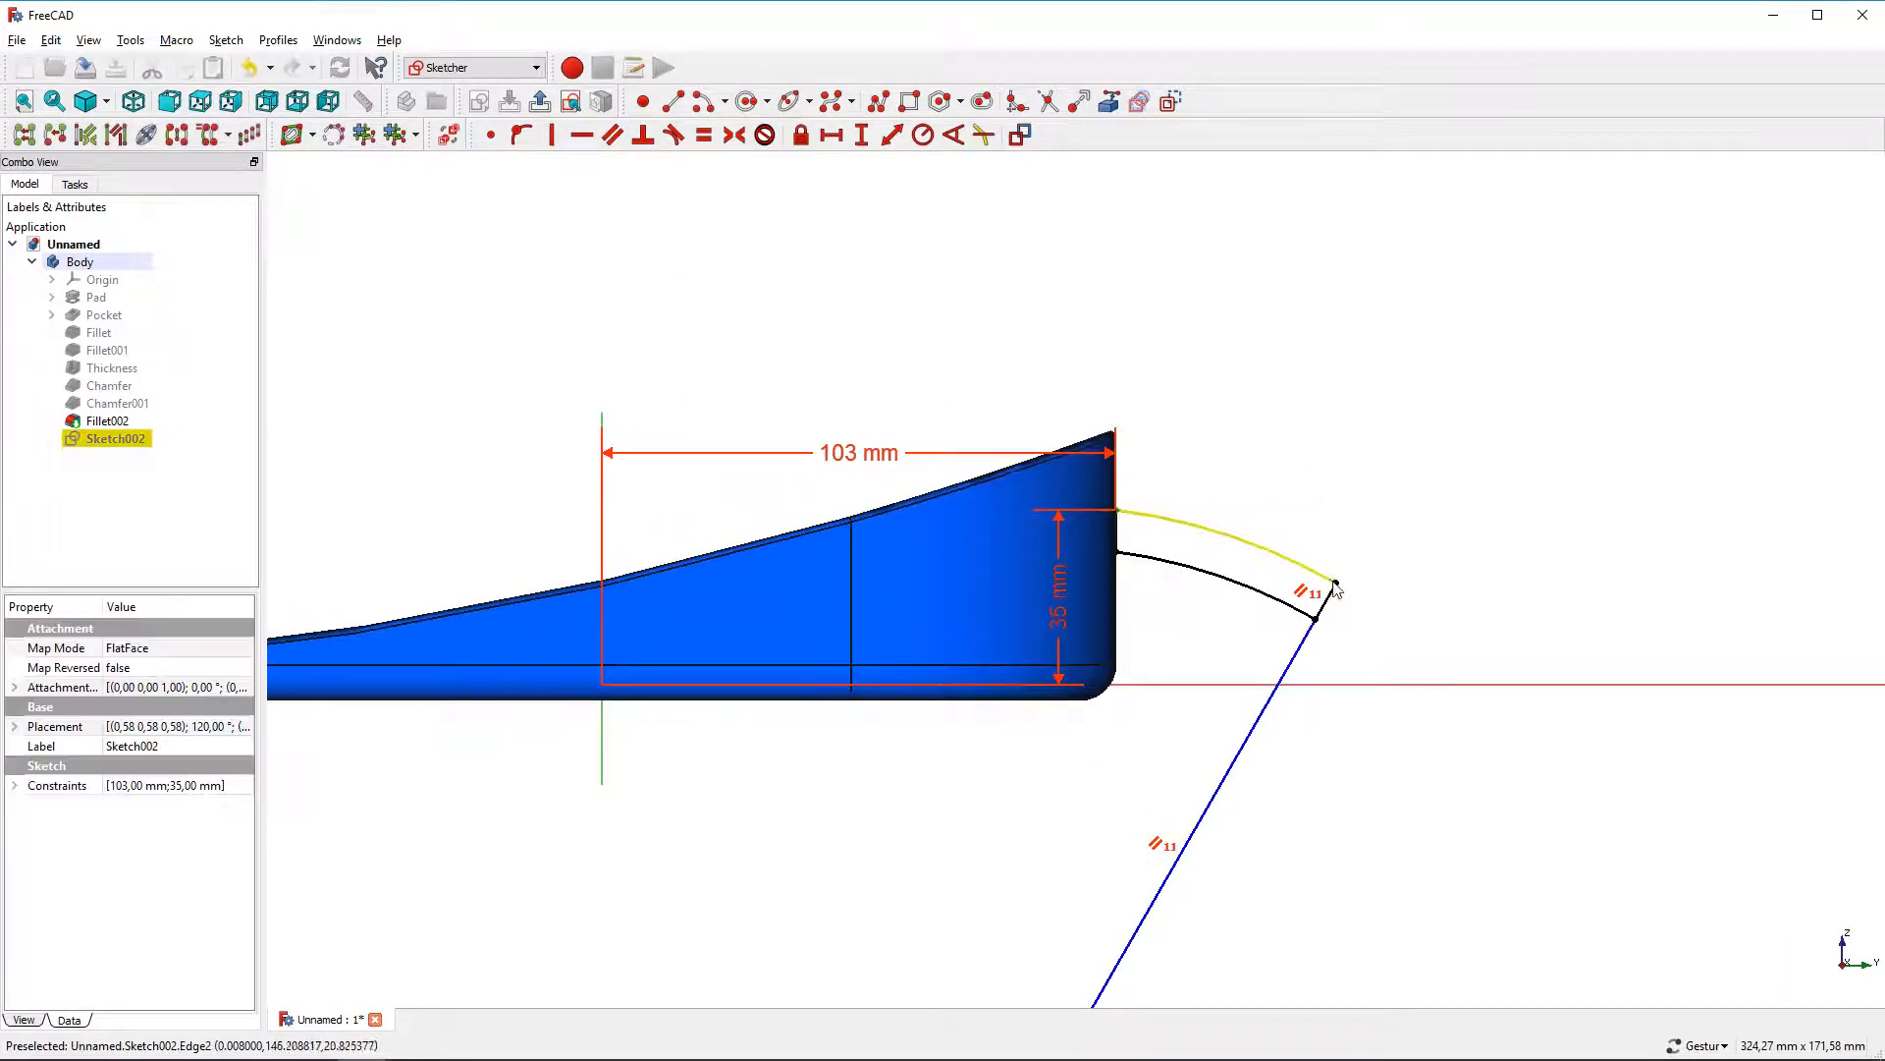
click(832, 135)
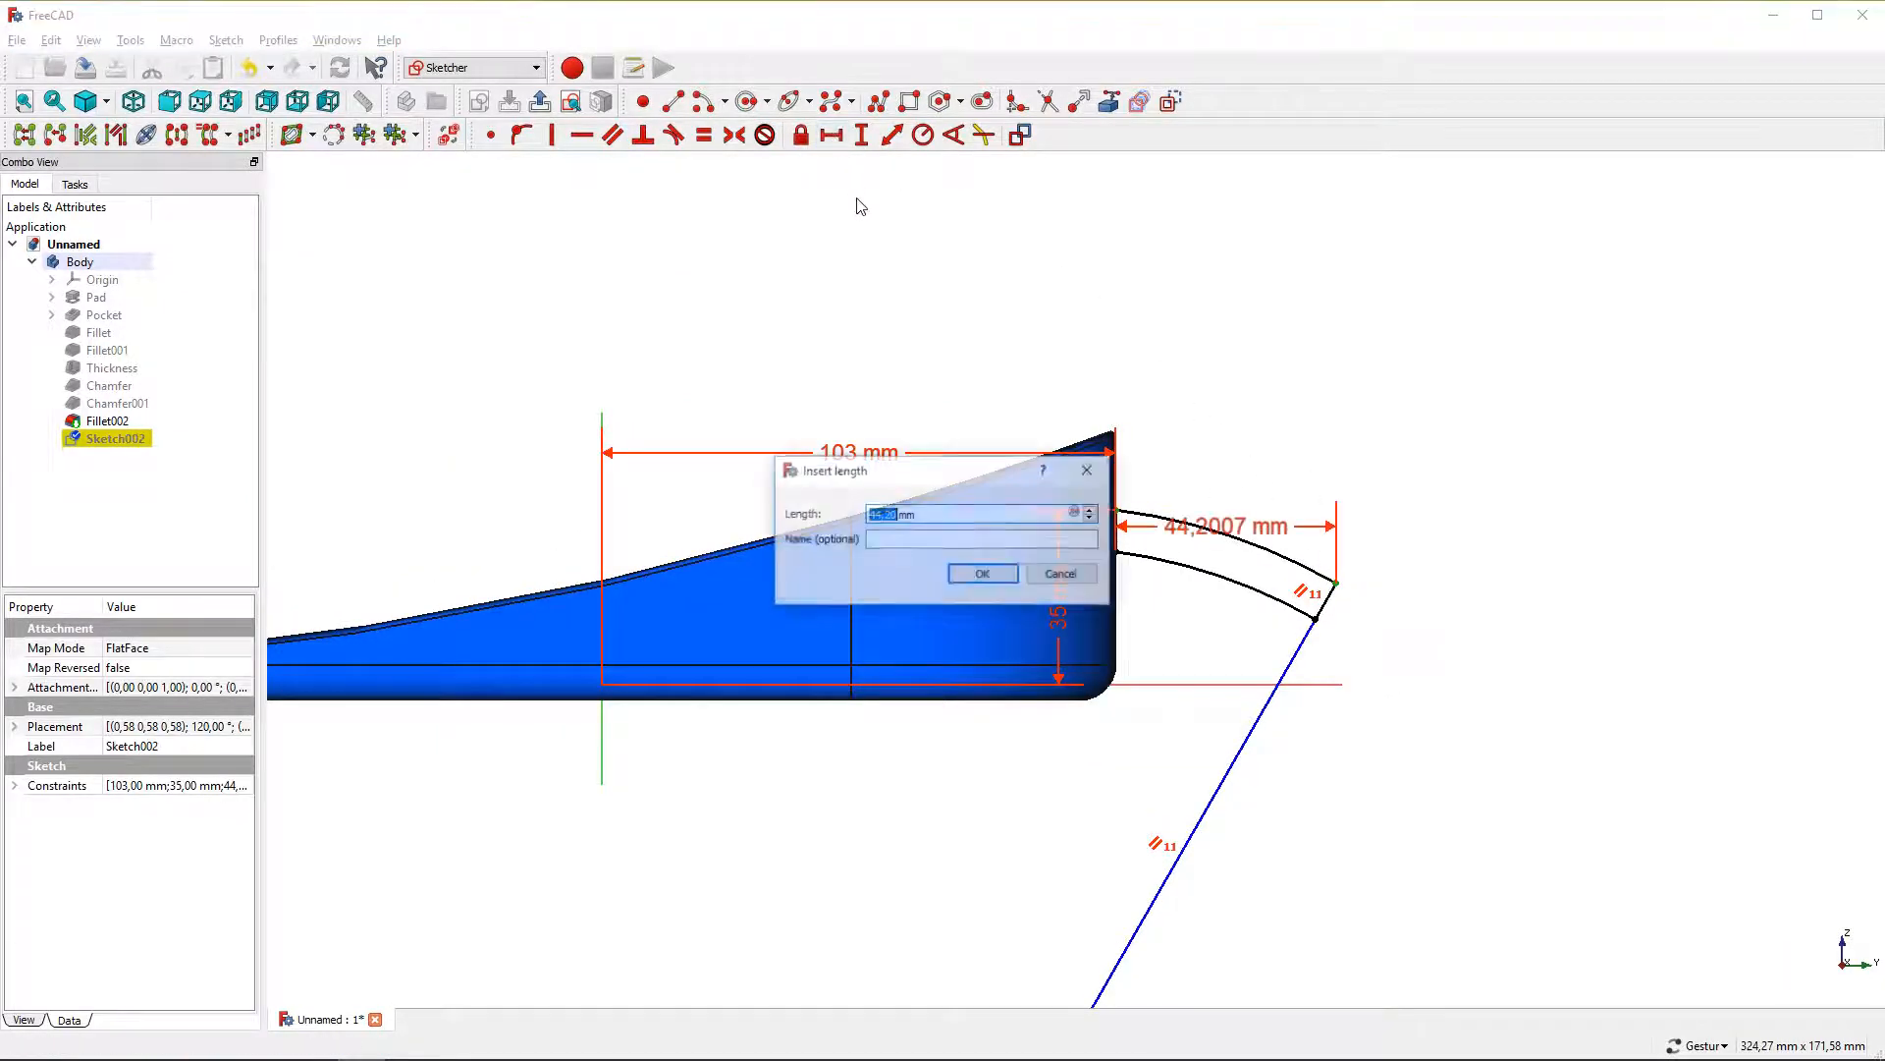
key(Return)
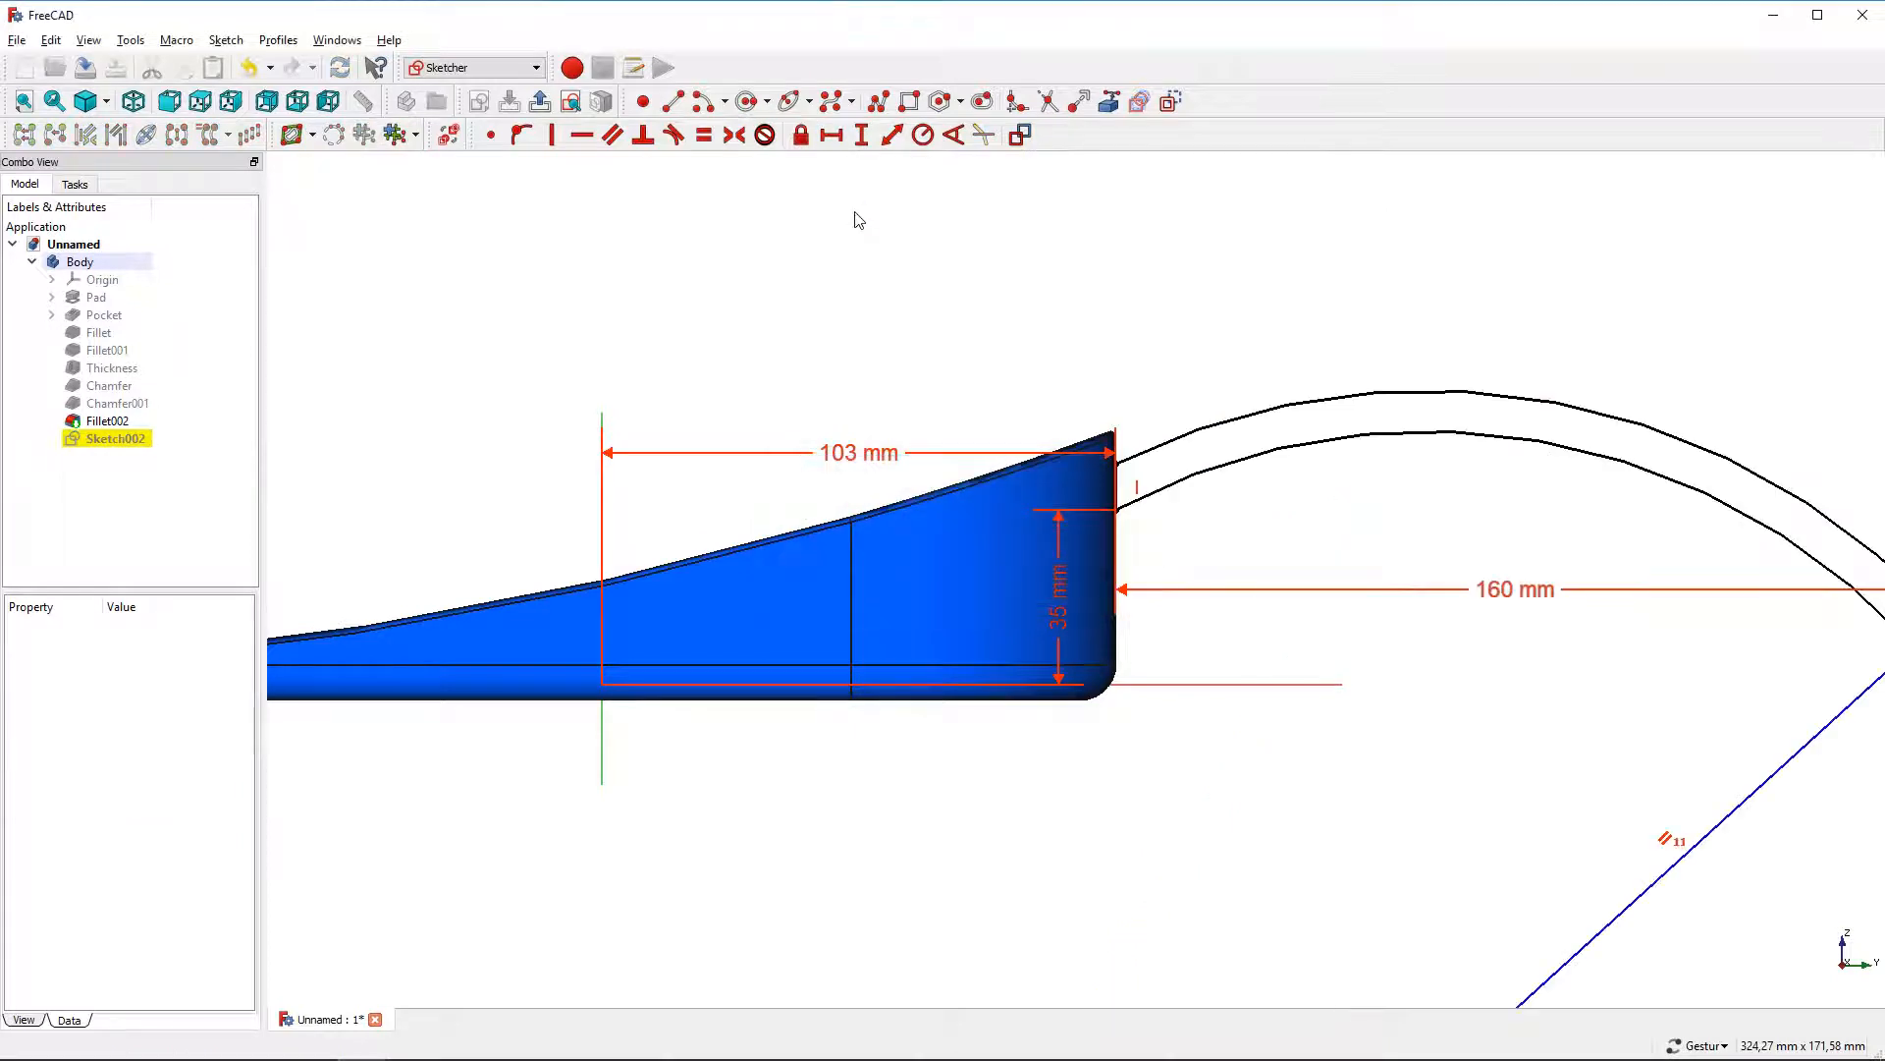
scroll(862, 226, down, 2)
right_drag(1483, 334, 1280, 404)
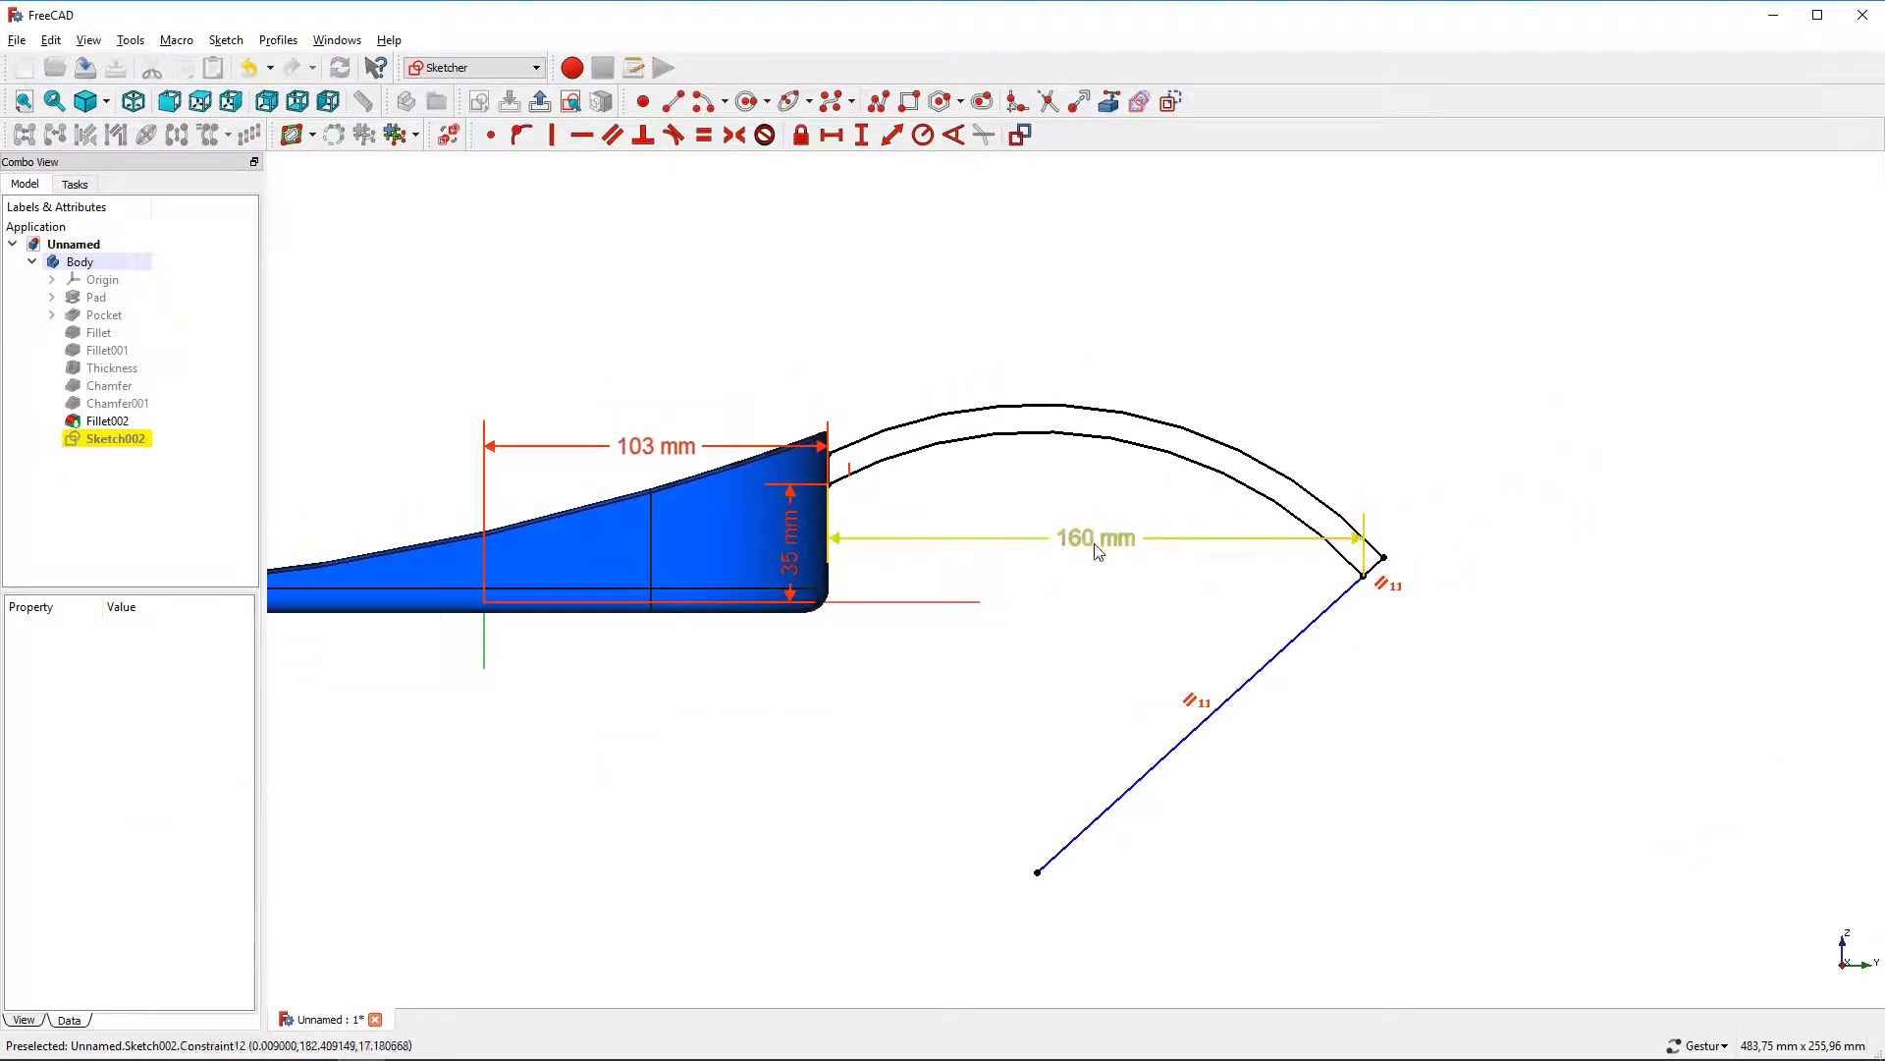
drag(1095, 540, 1096, 313)
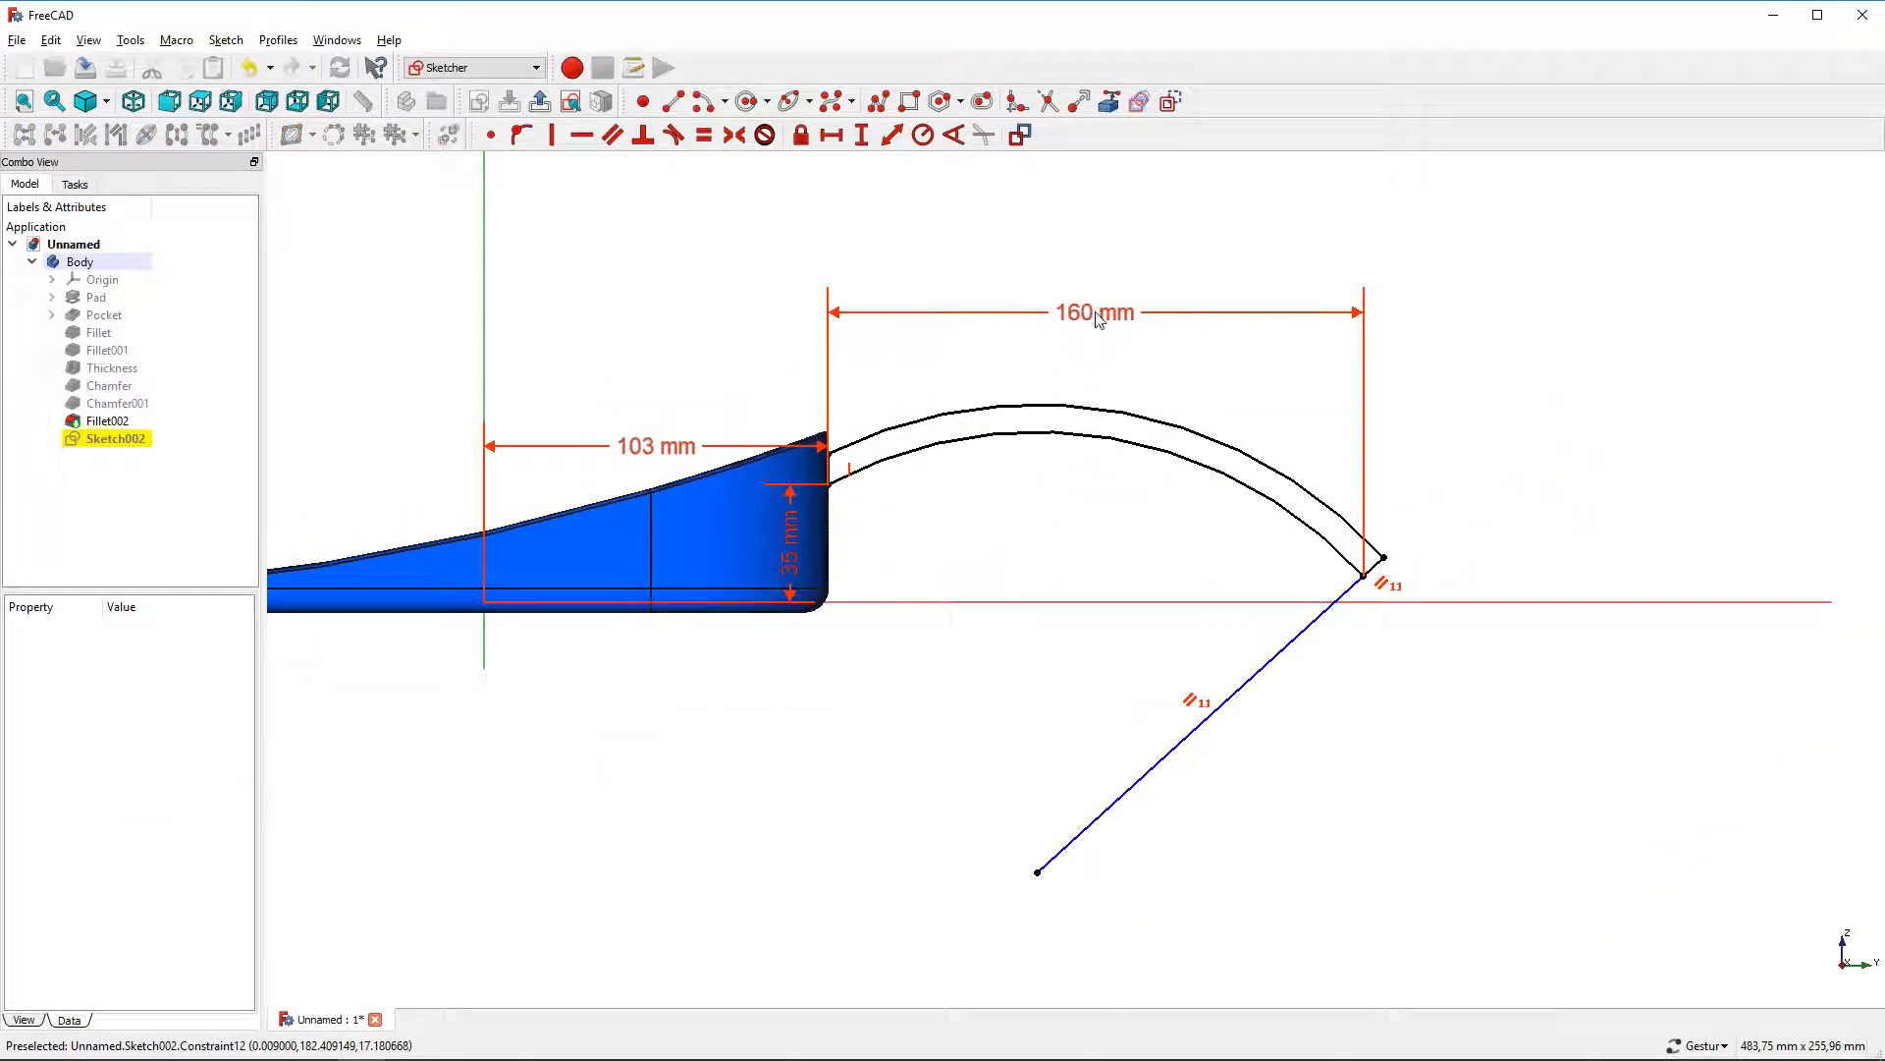
Add a radius constraint to the outer handle arc and set it to 520 mm
click(1073, 435)
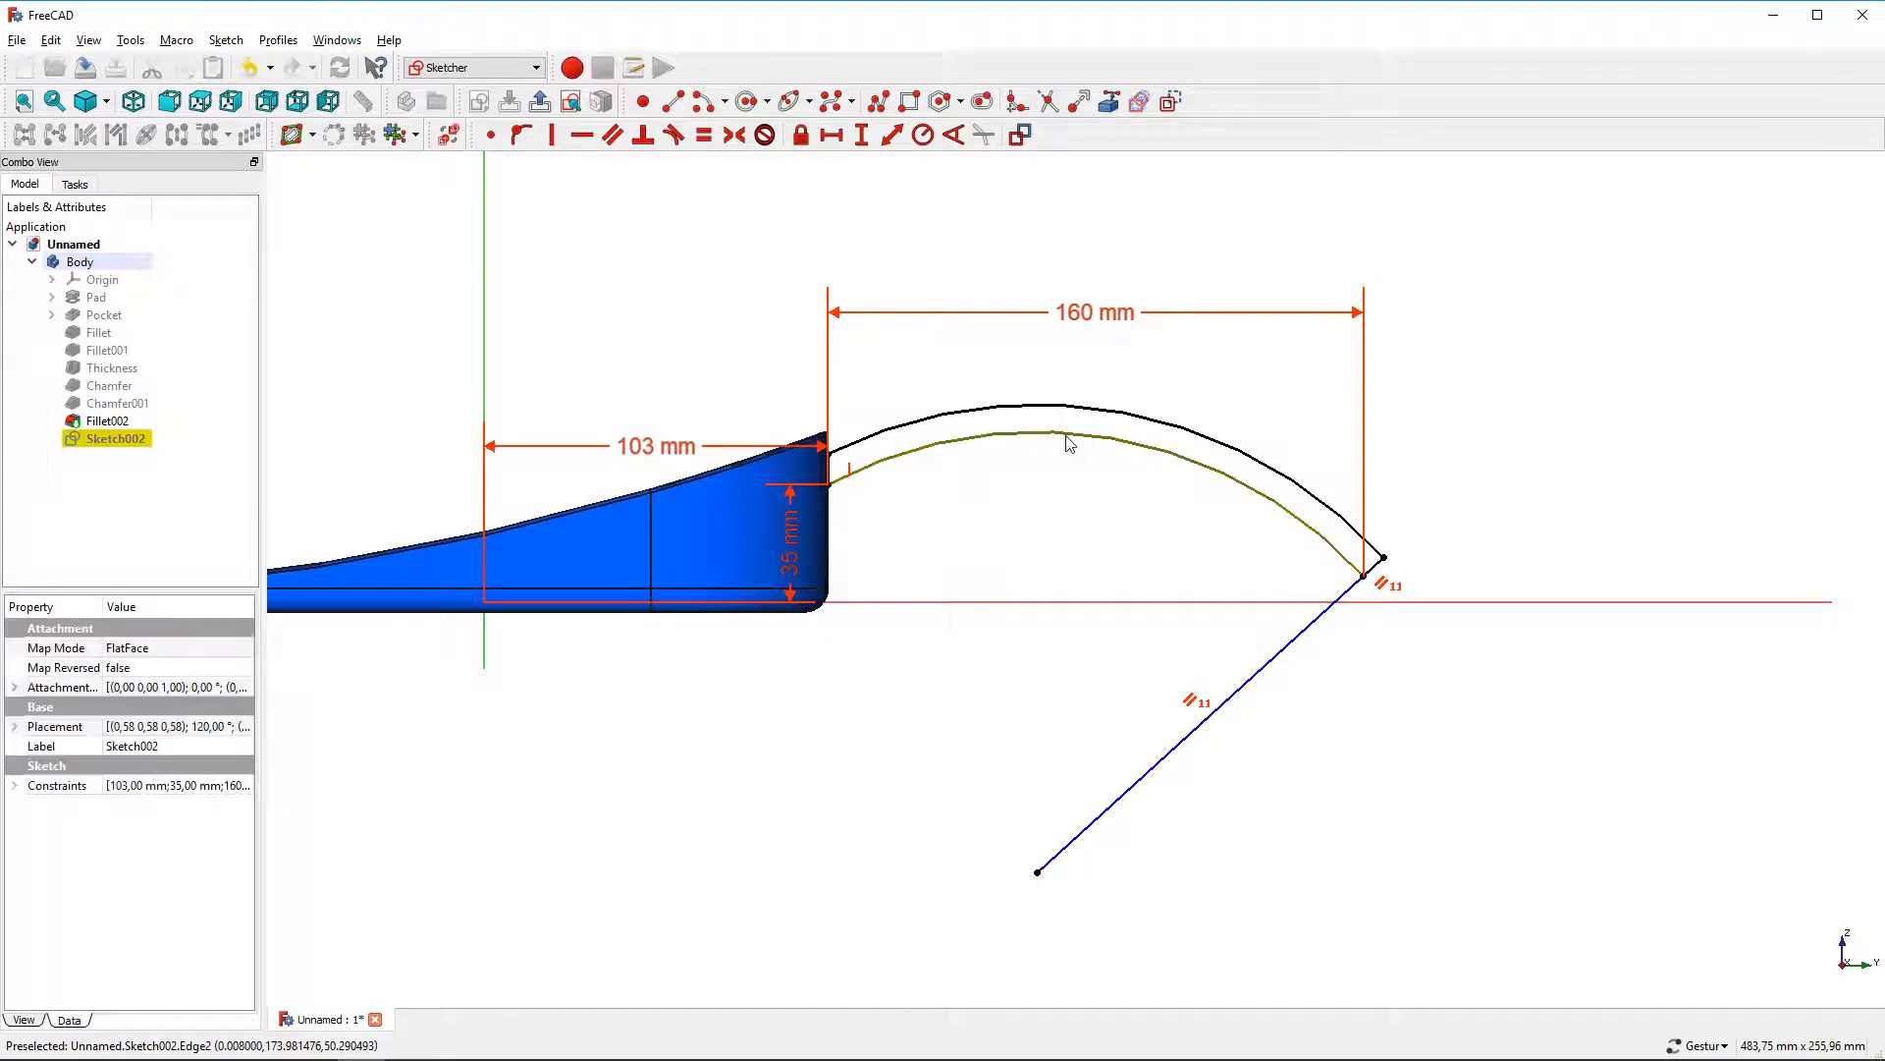
click(922, 135)
text(500)
key(Return)
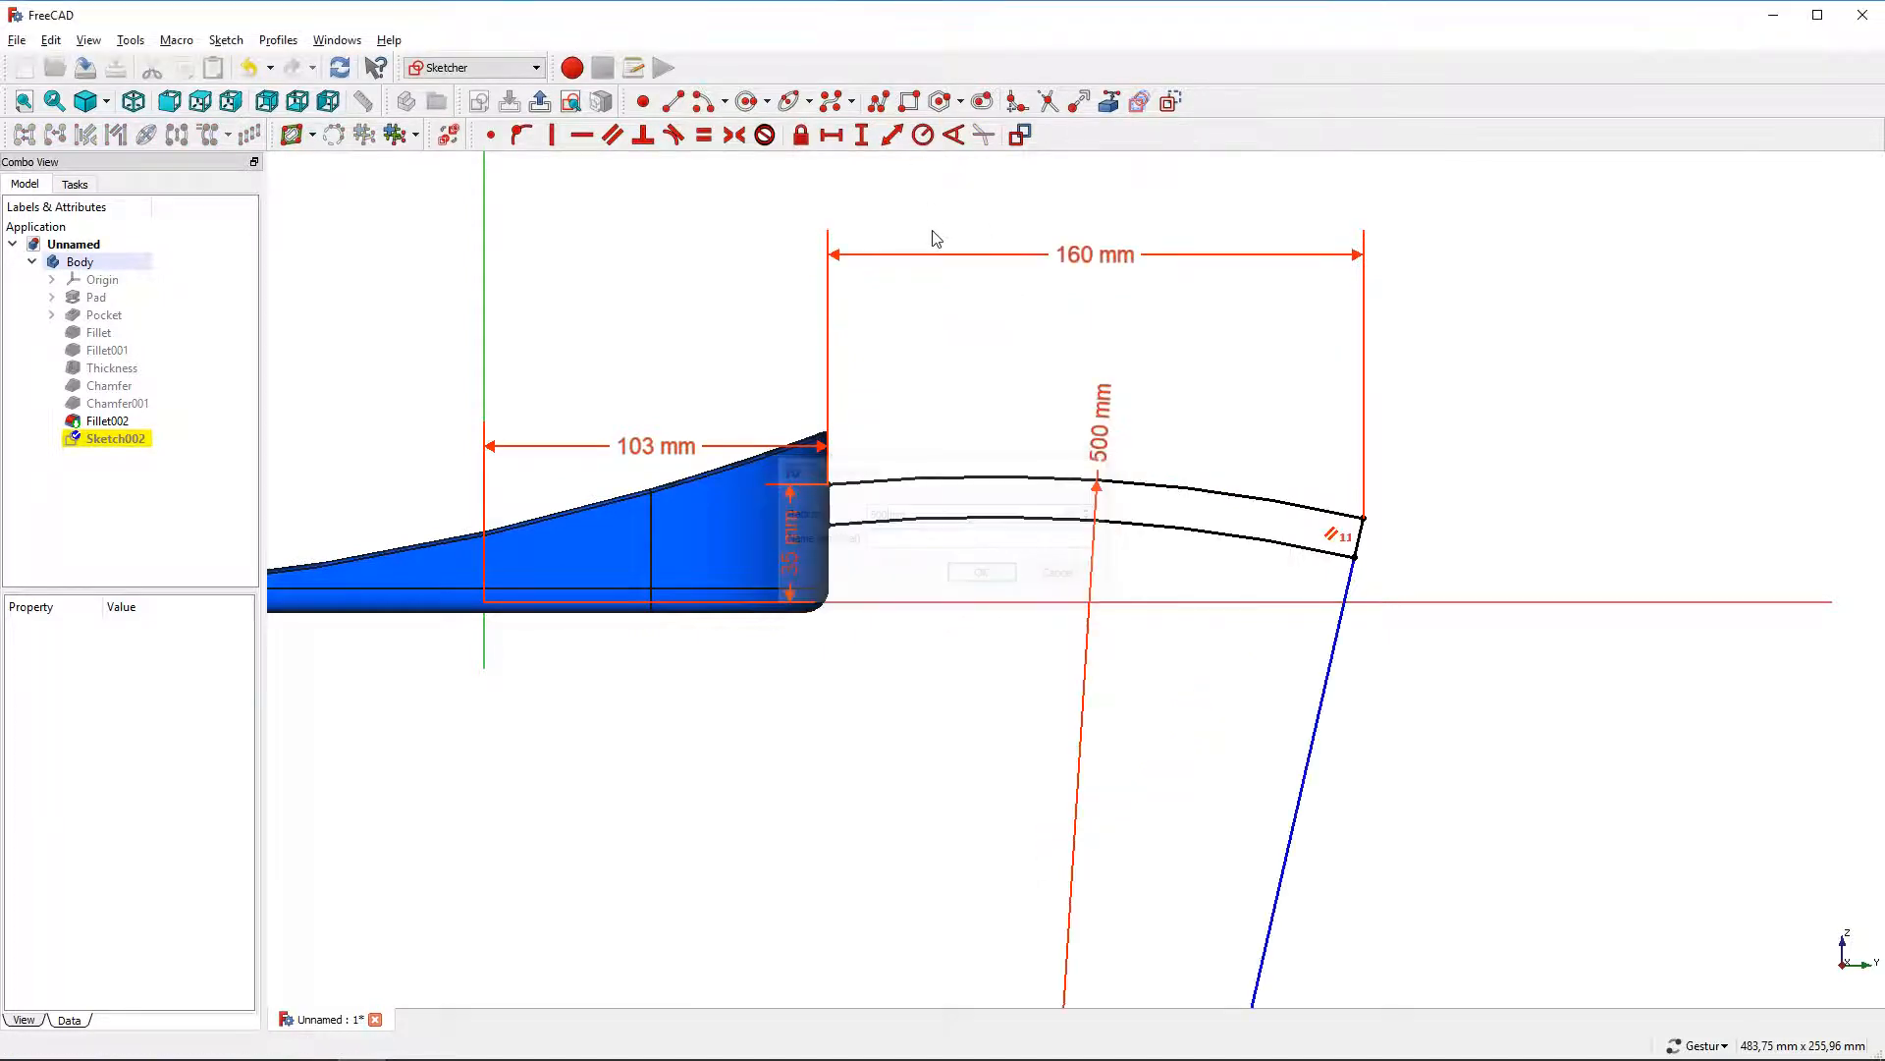
drag(1097, 433, 1036, 727)
double_click(1036, 726)
text(520)
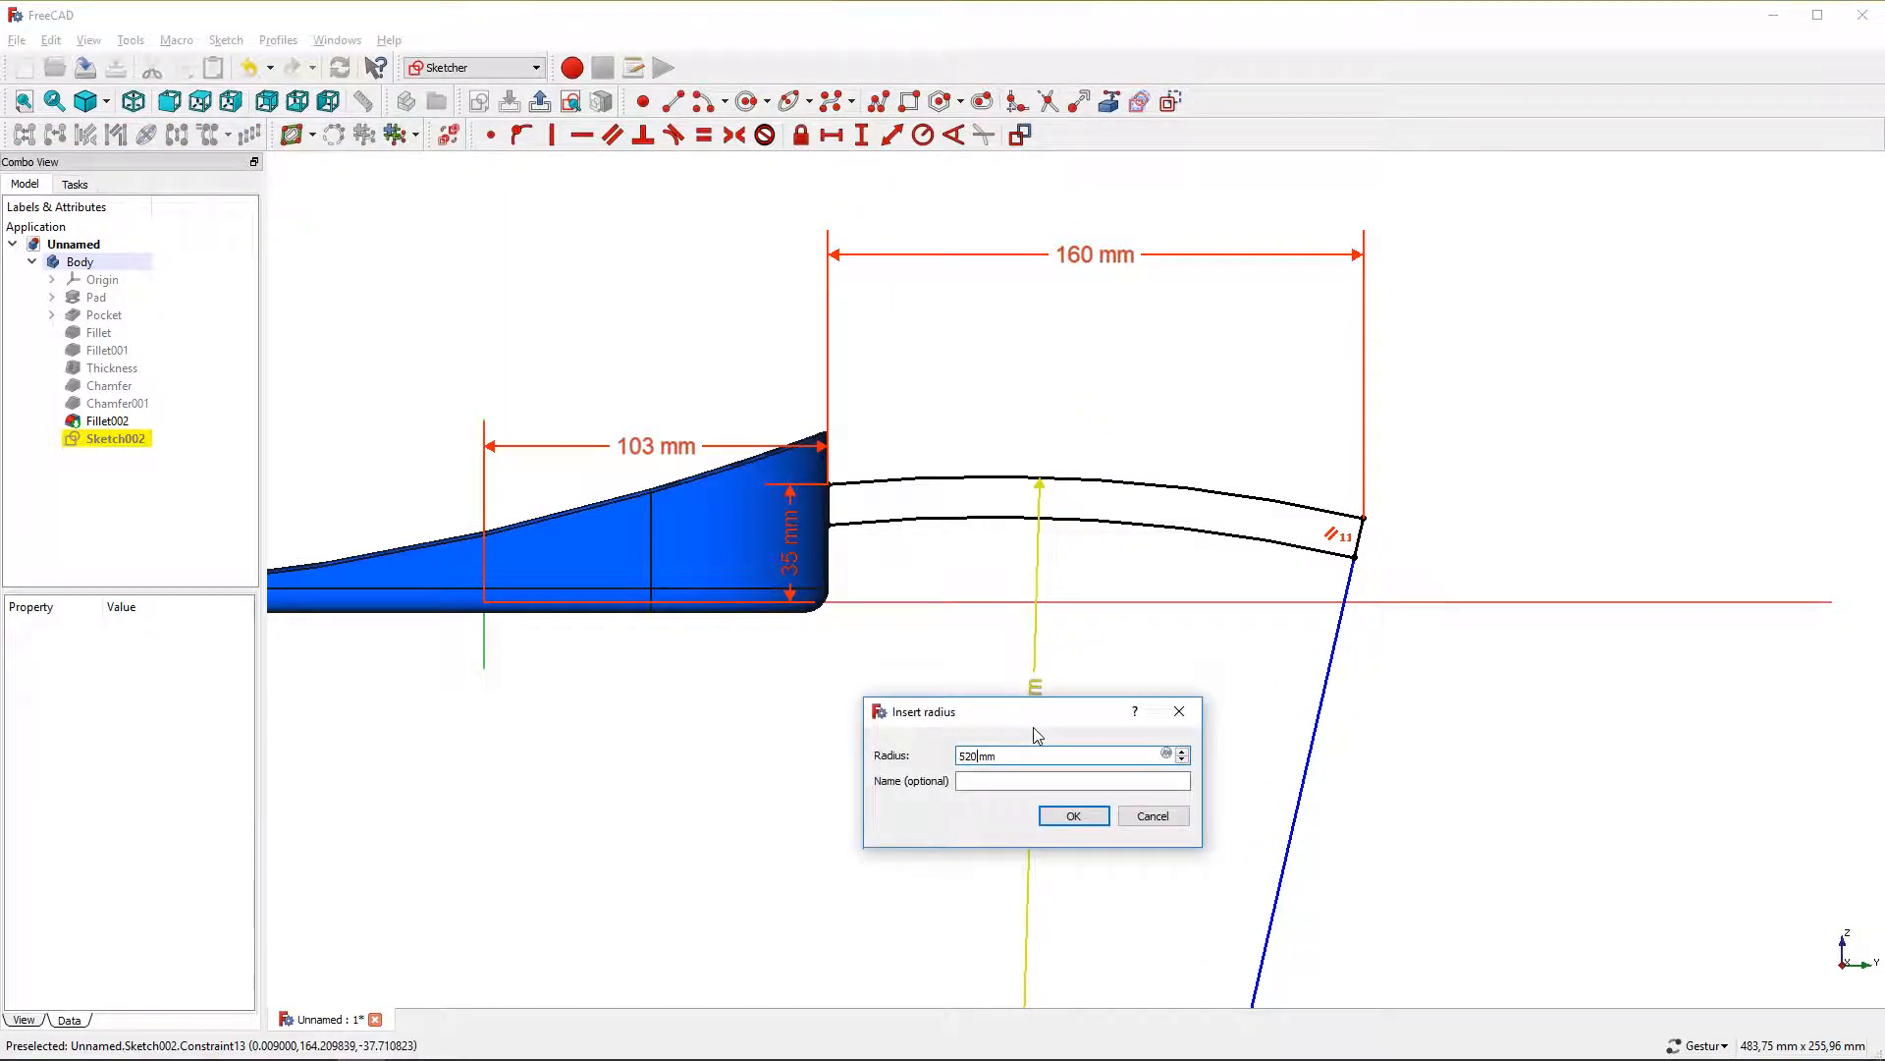
key(Return)
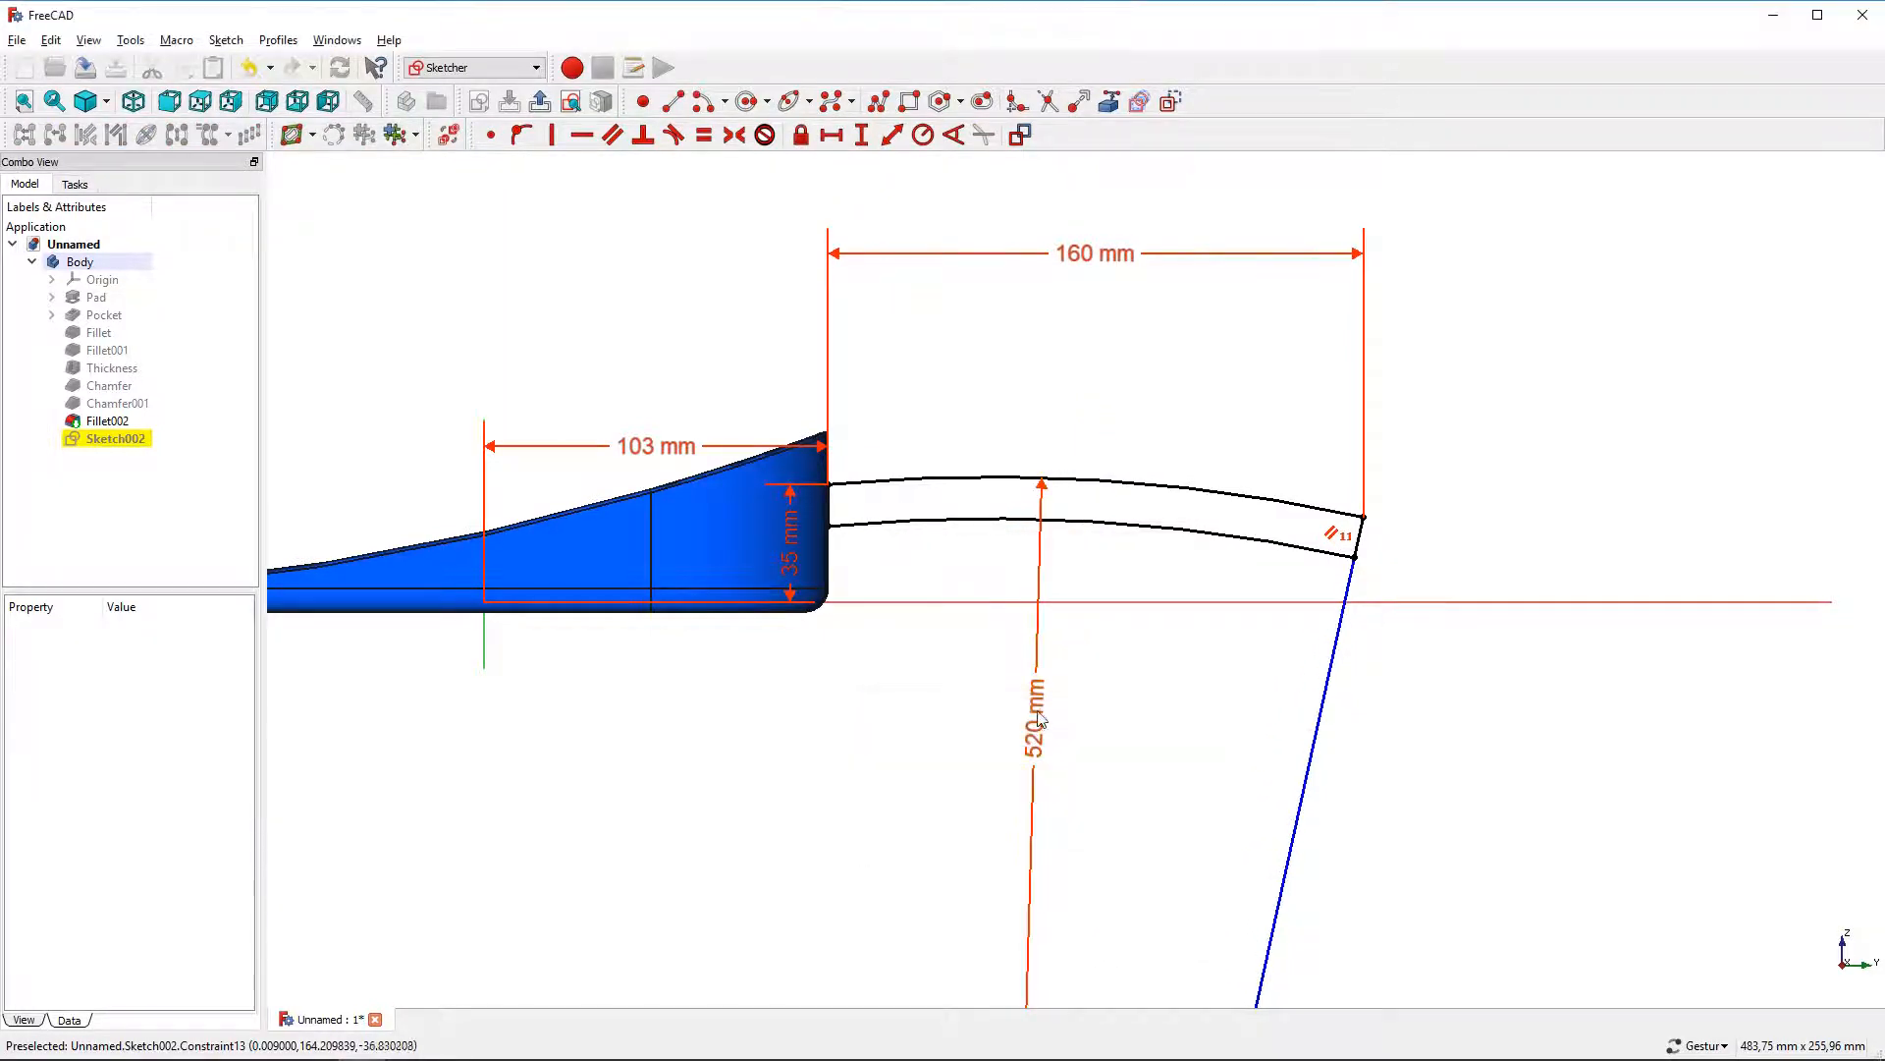
Constrain the inner handle arc's radius to 500 mm
click(1110, 530)
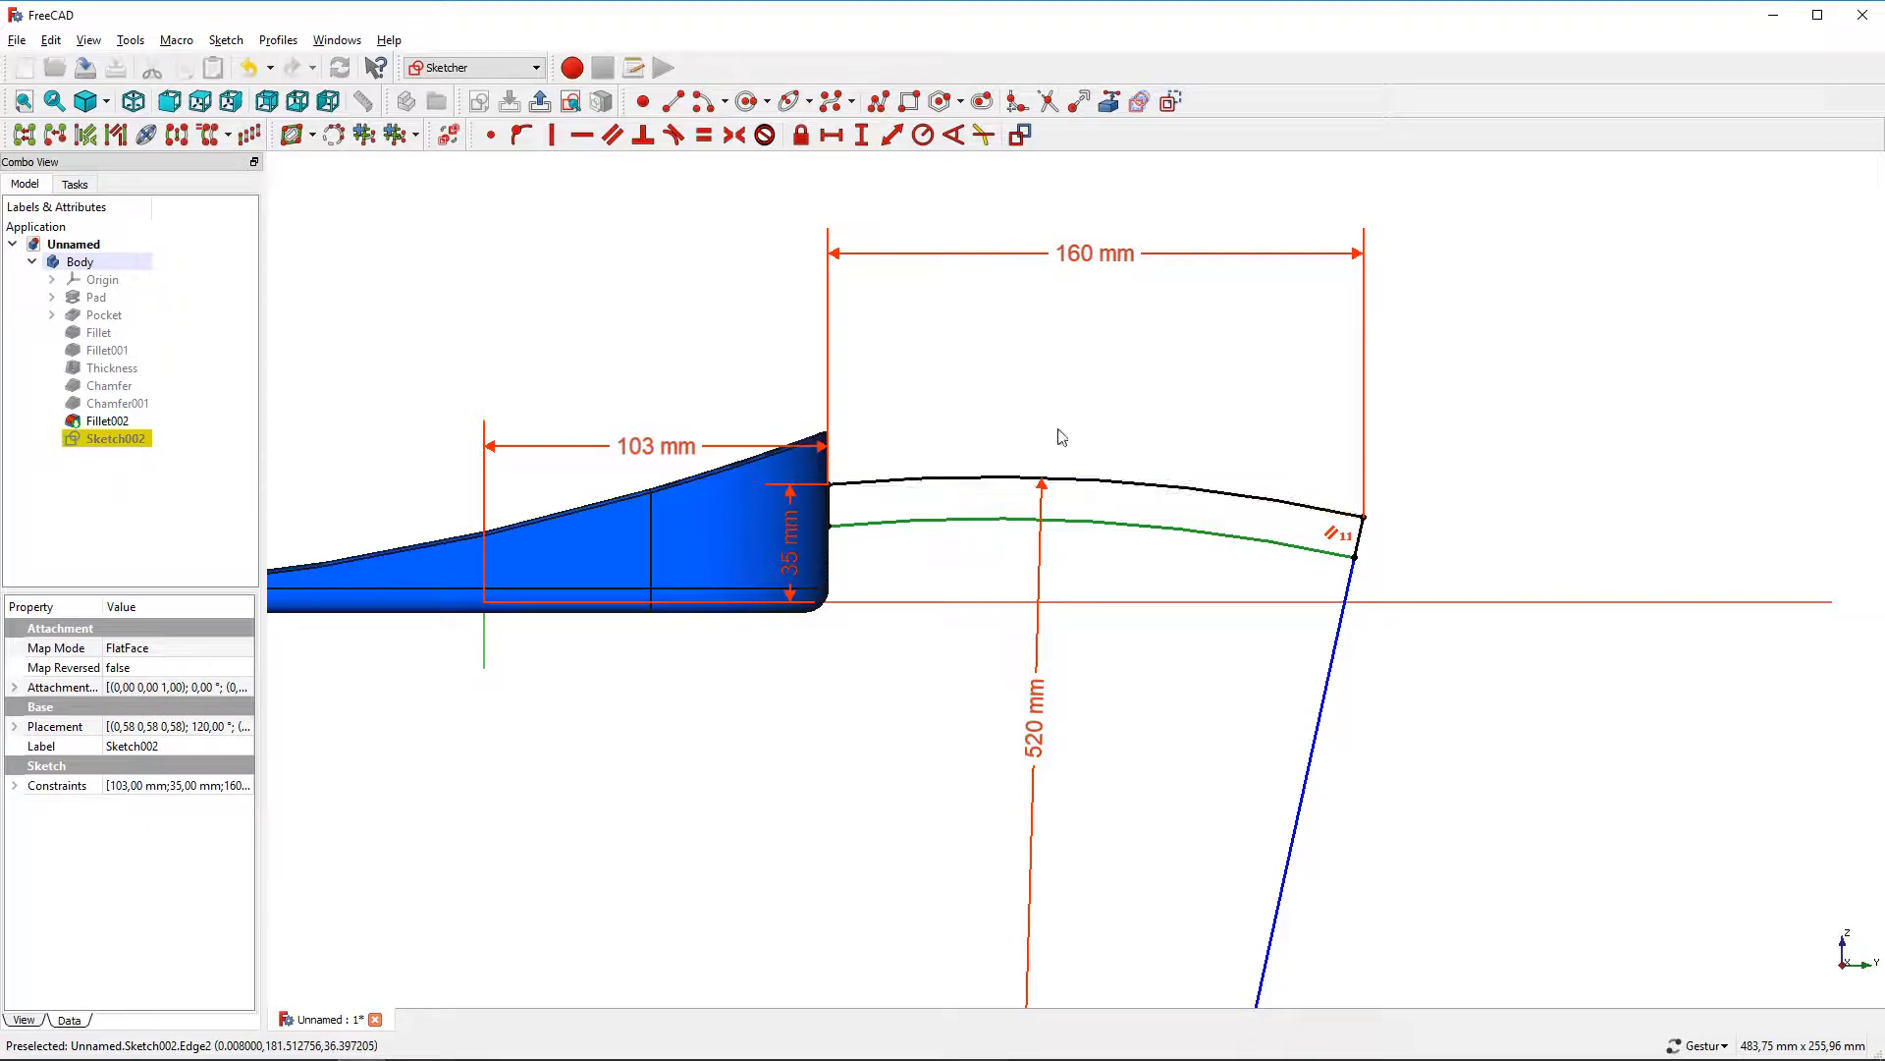
click(923, 135)
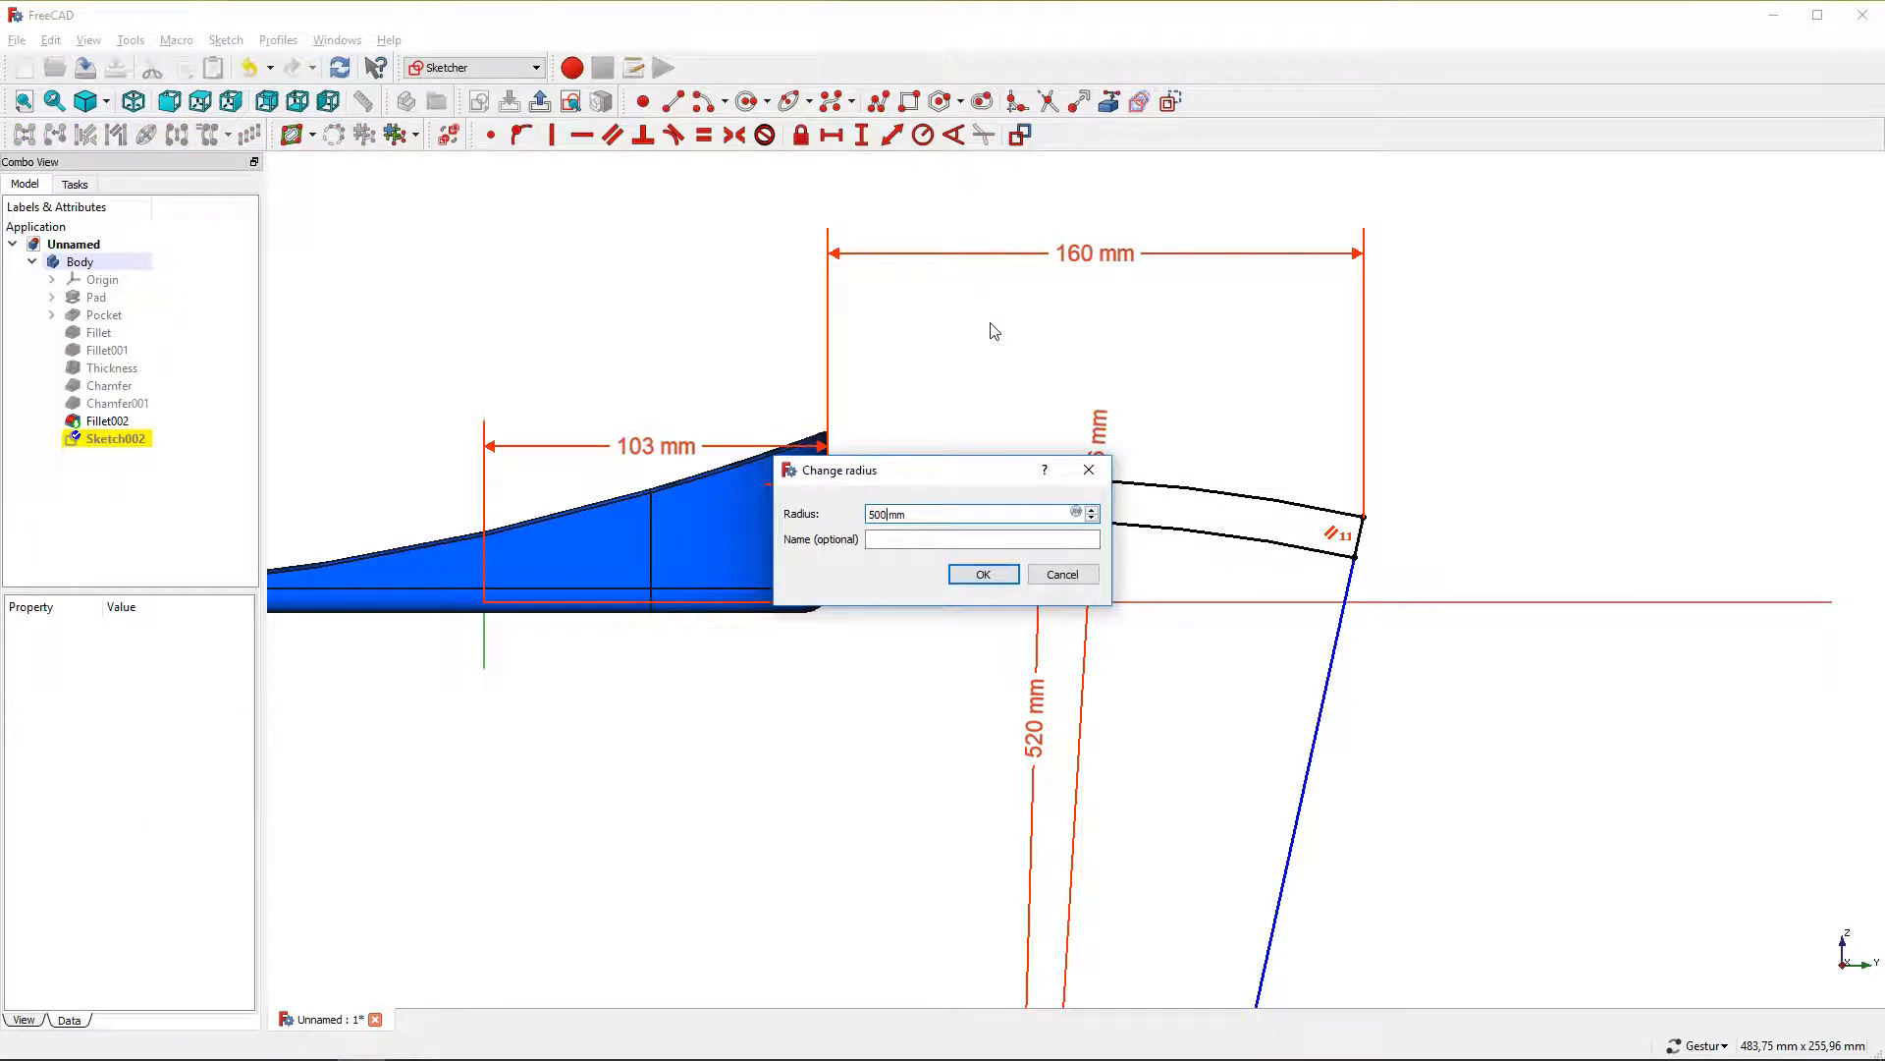
key(Return)
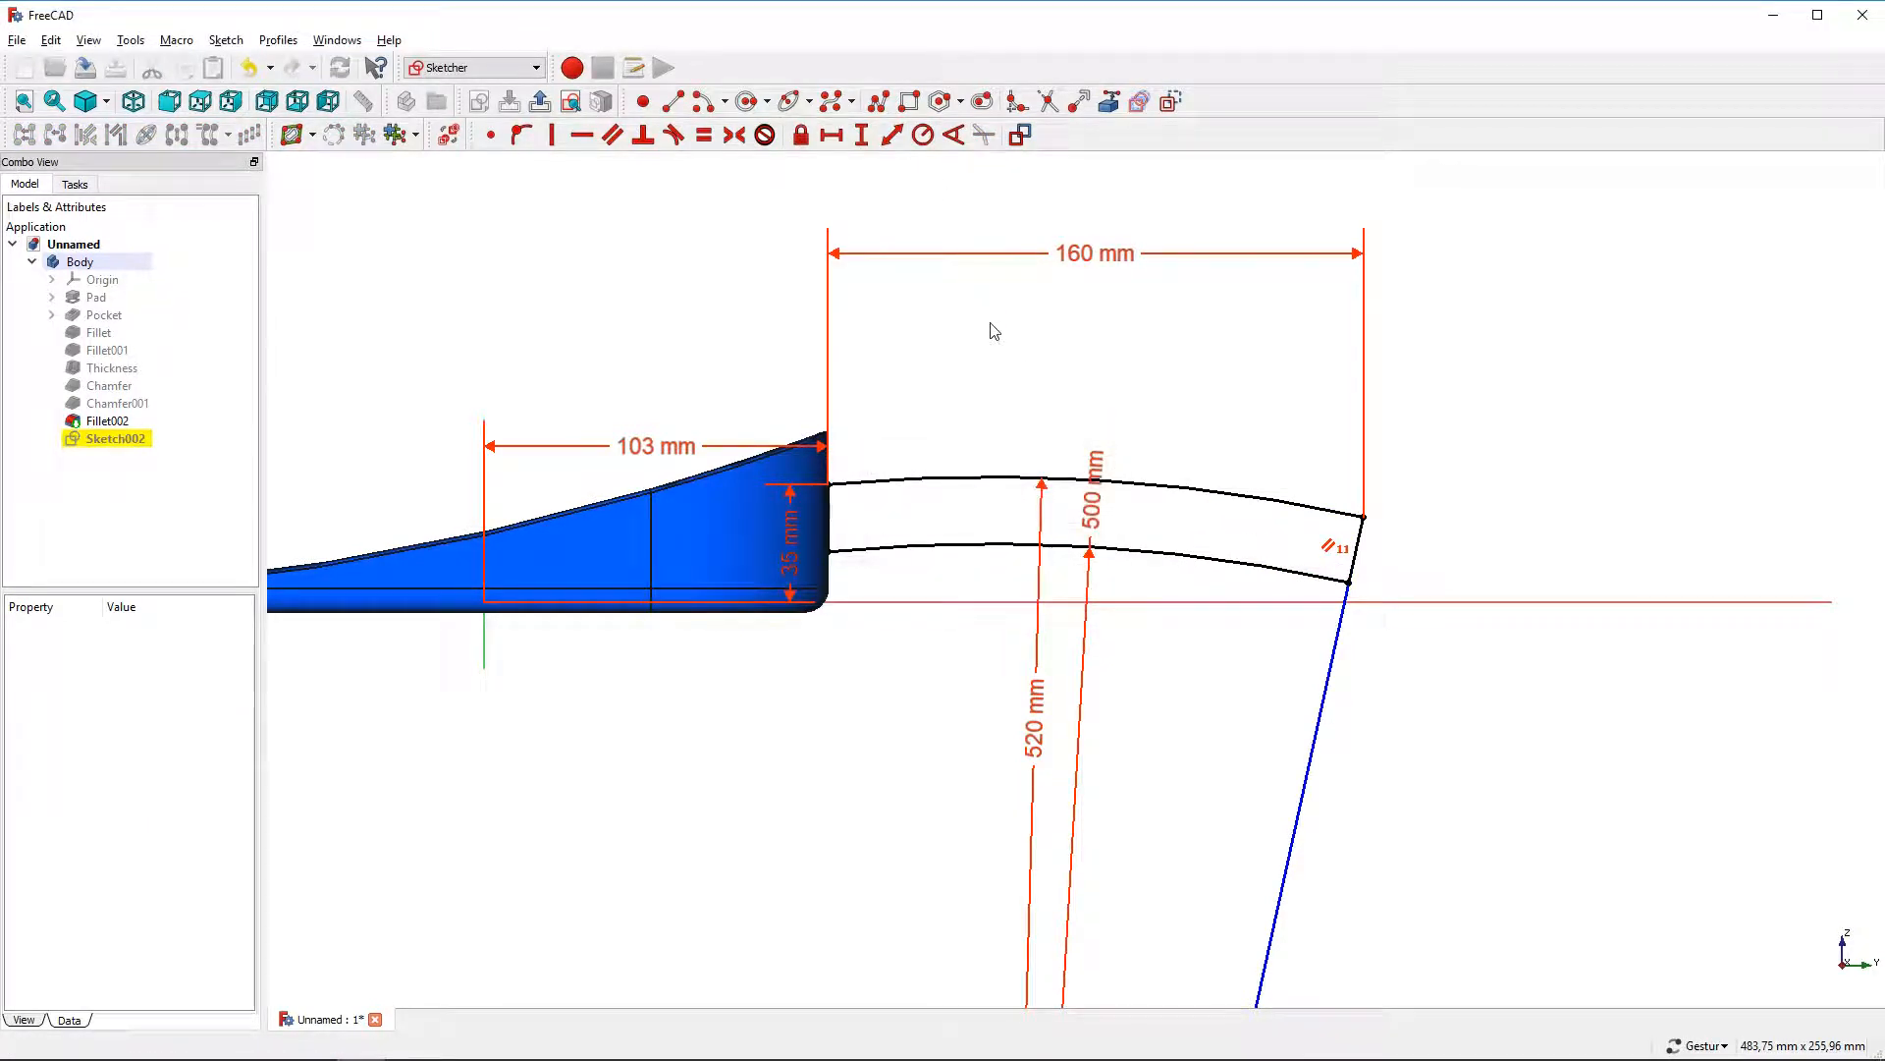
Constrain the angle between the vertical axis and the long line to 9° and close the sketch
scroll(991, 329, down, 4)
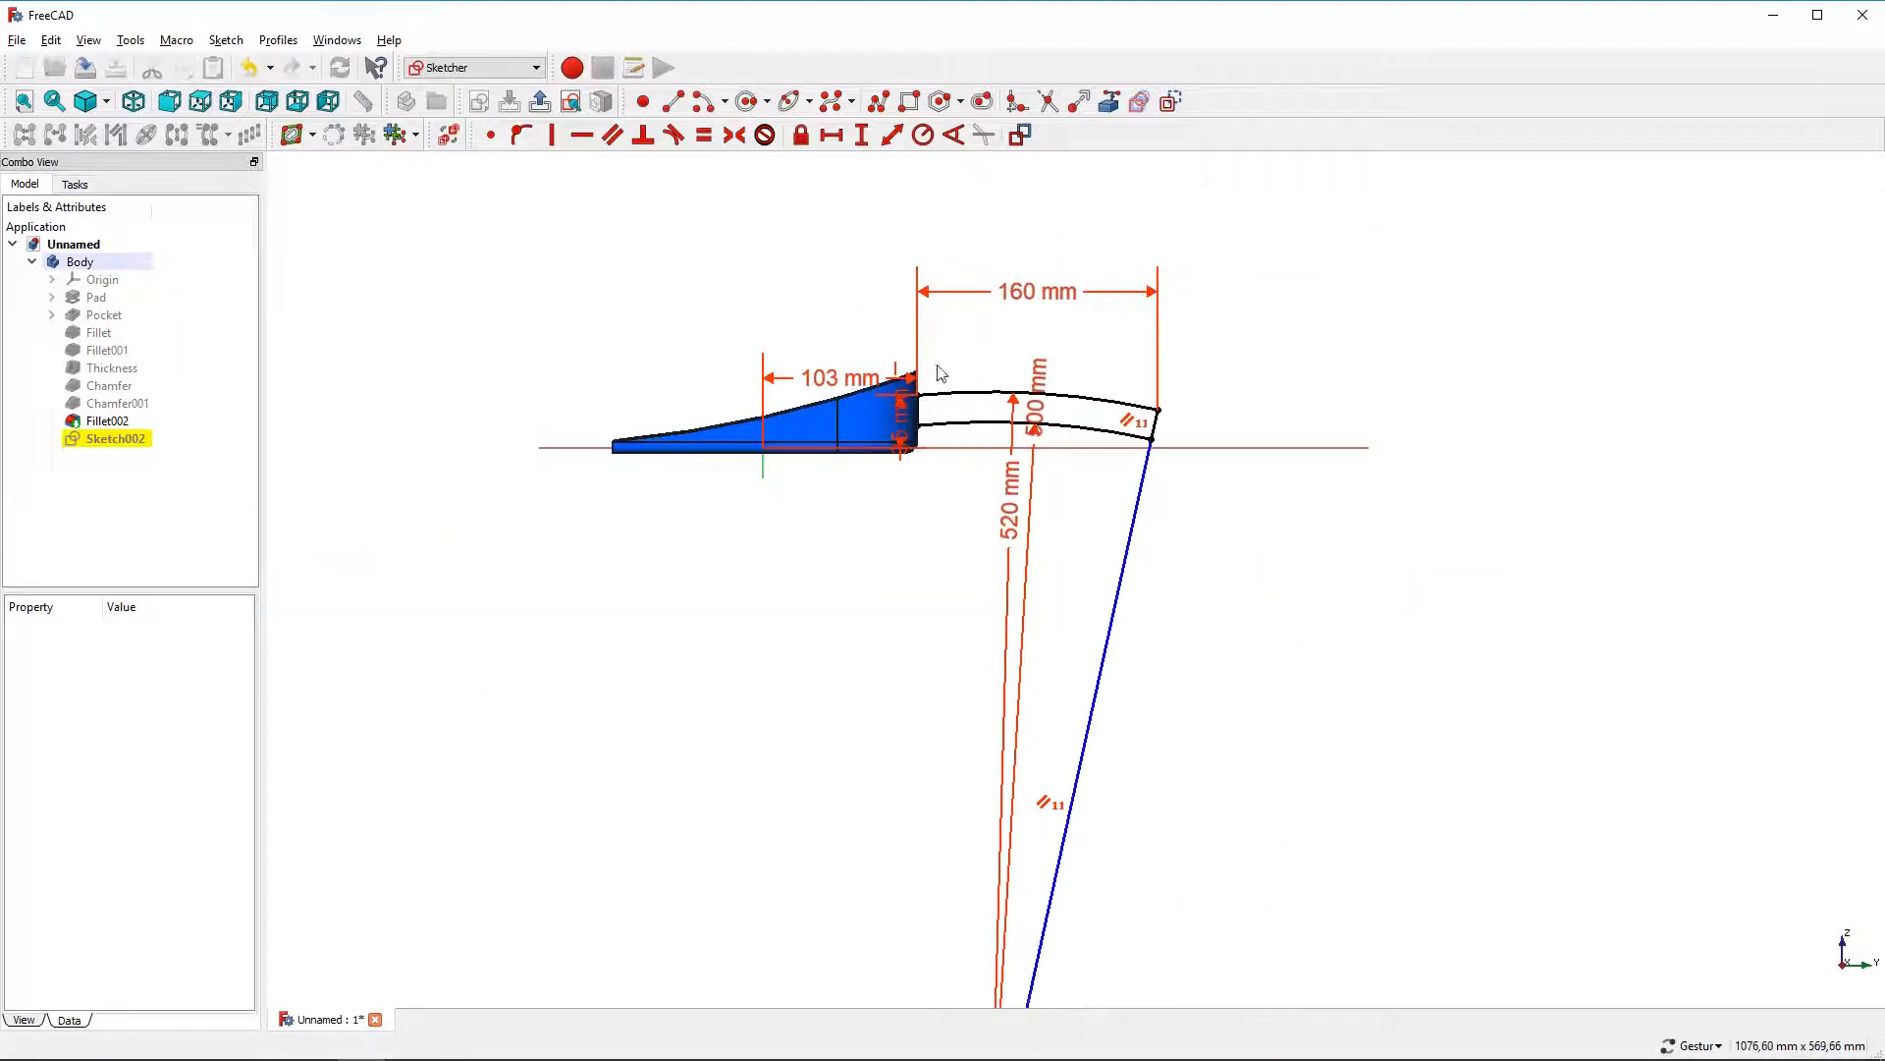
click(764, 468)
click(1116, 604)
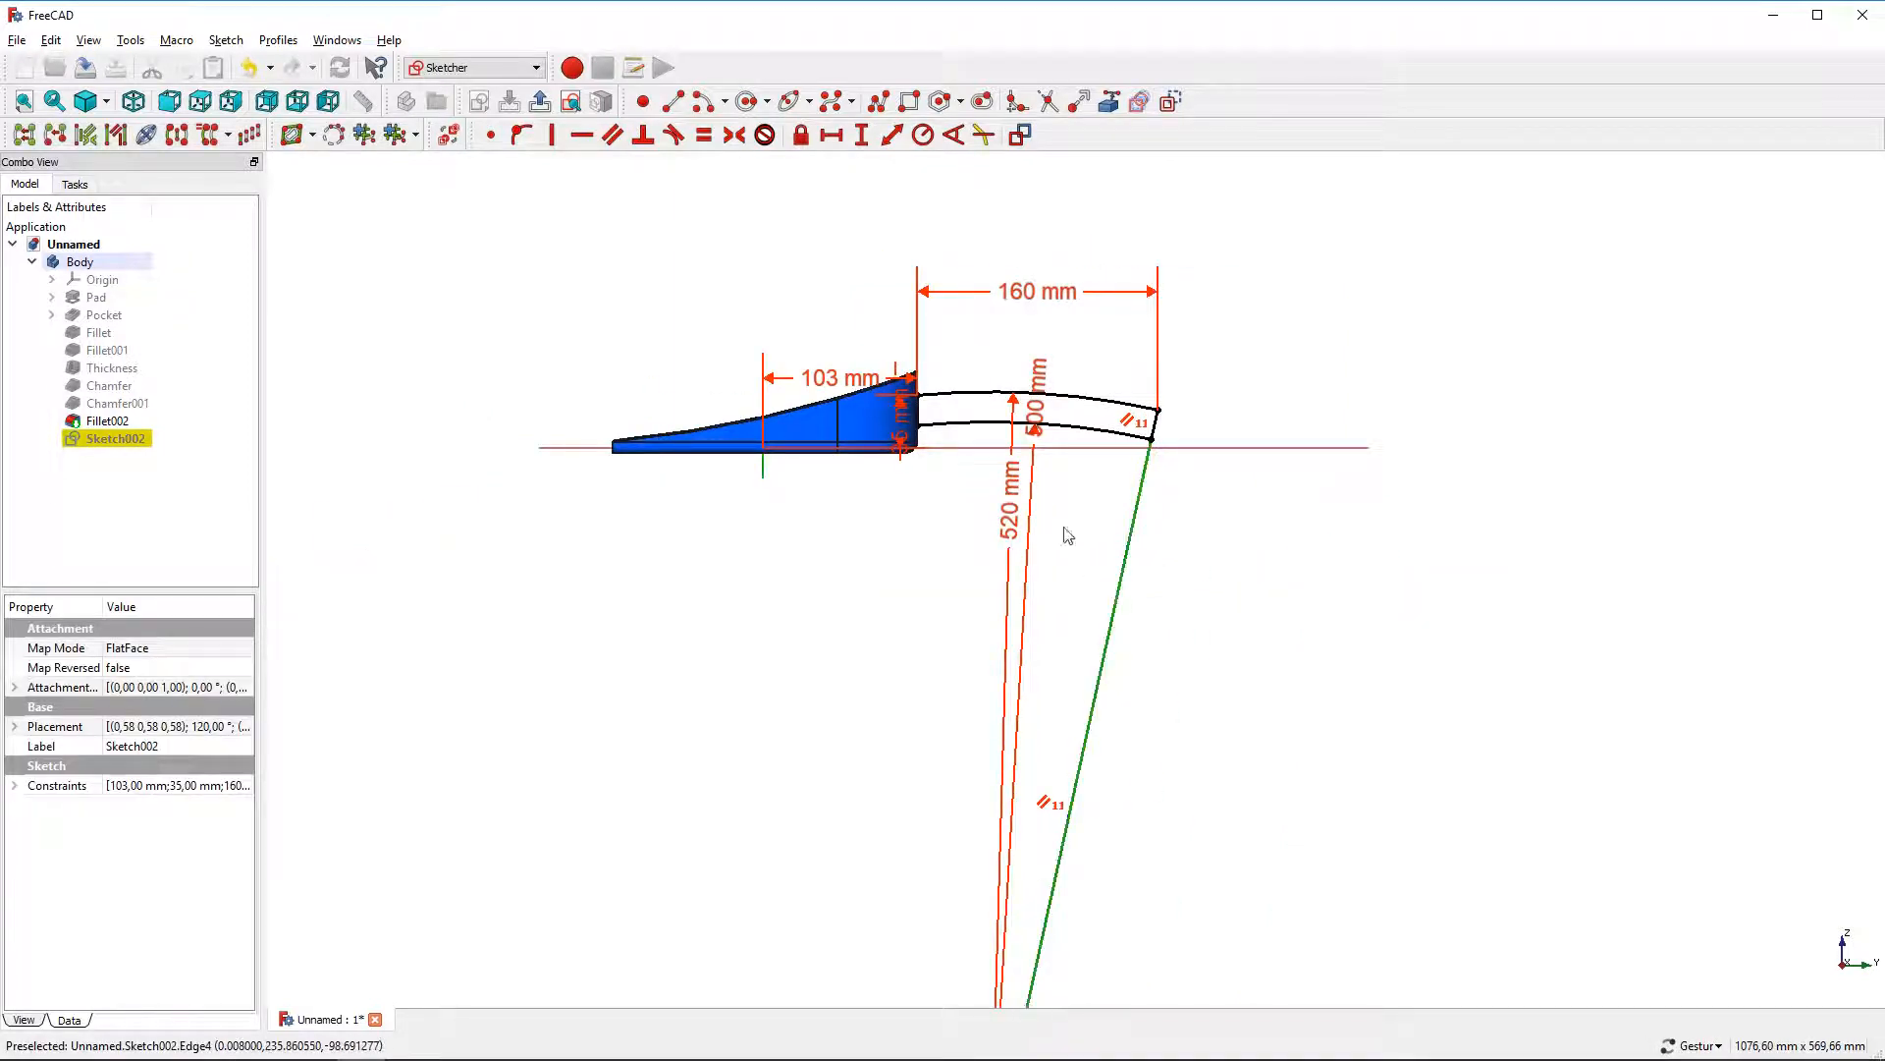
click(953, 134)
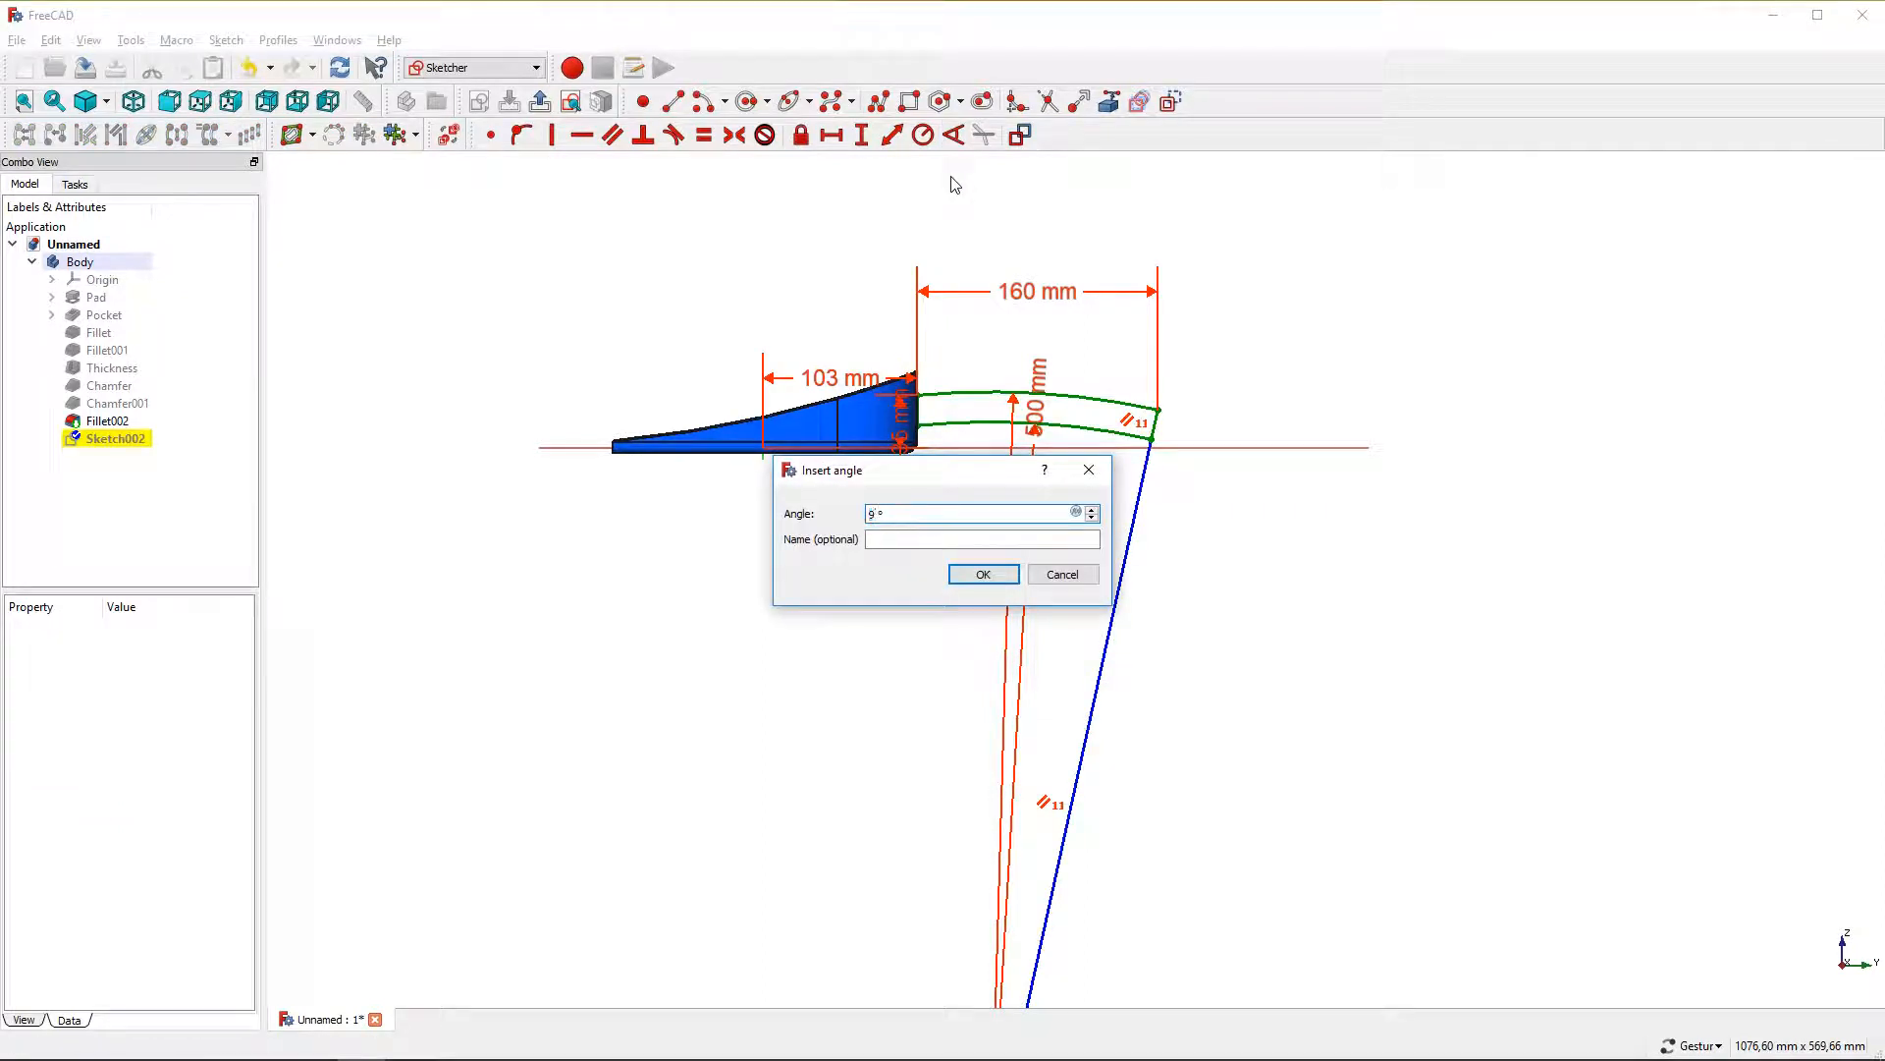
text(9)
key(Return)
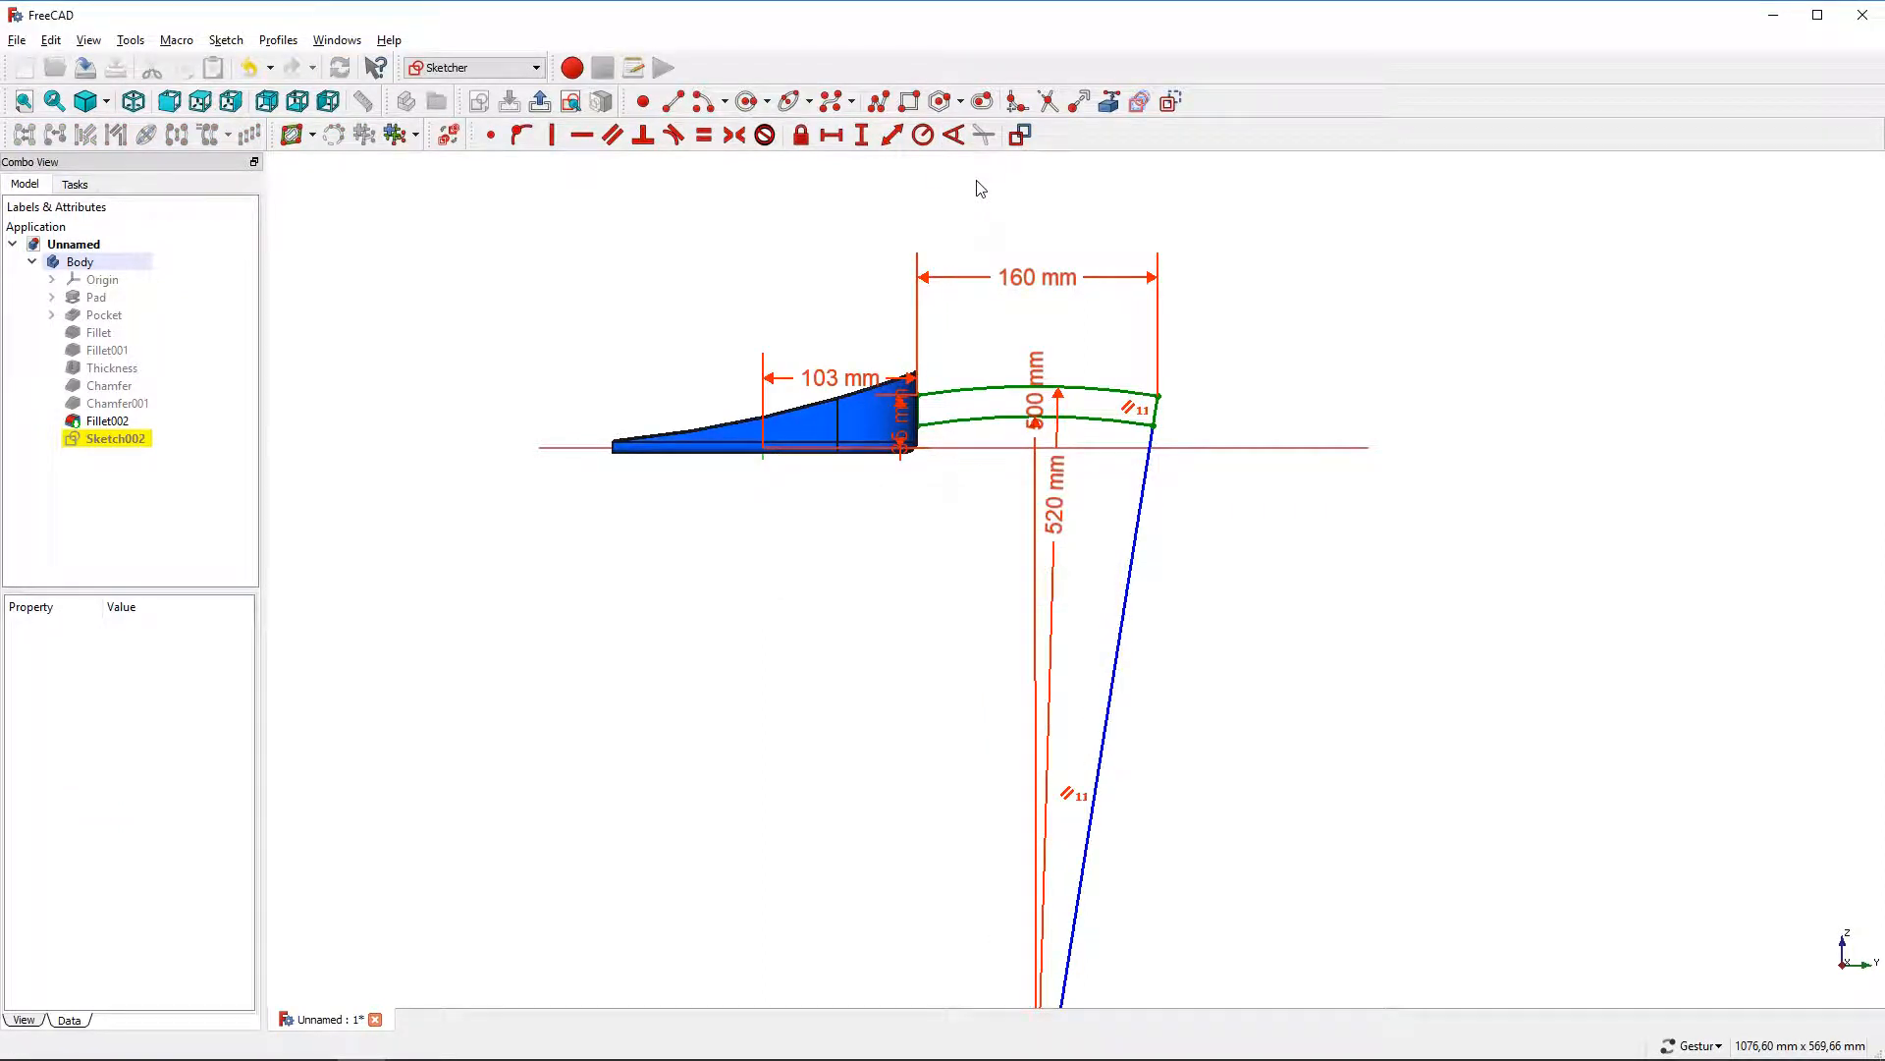
click(540, 102)
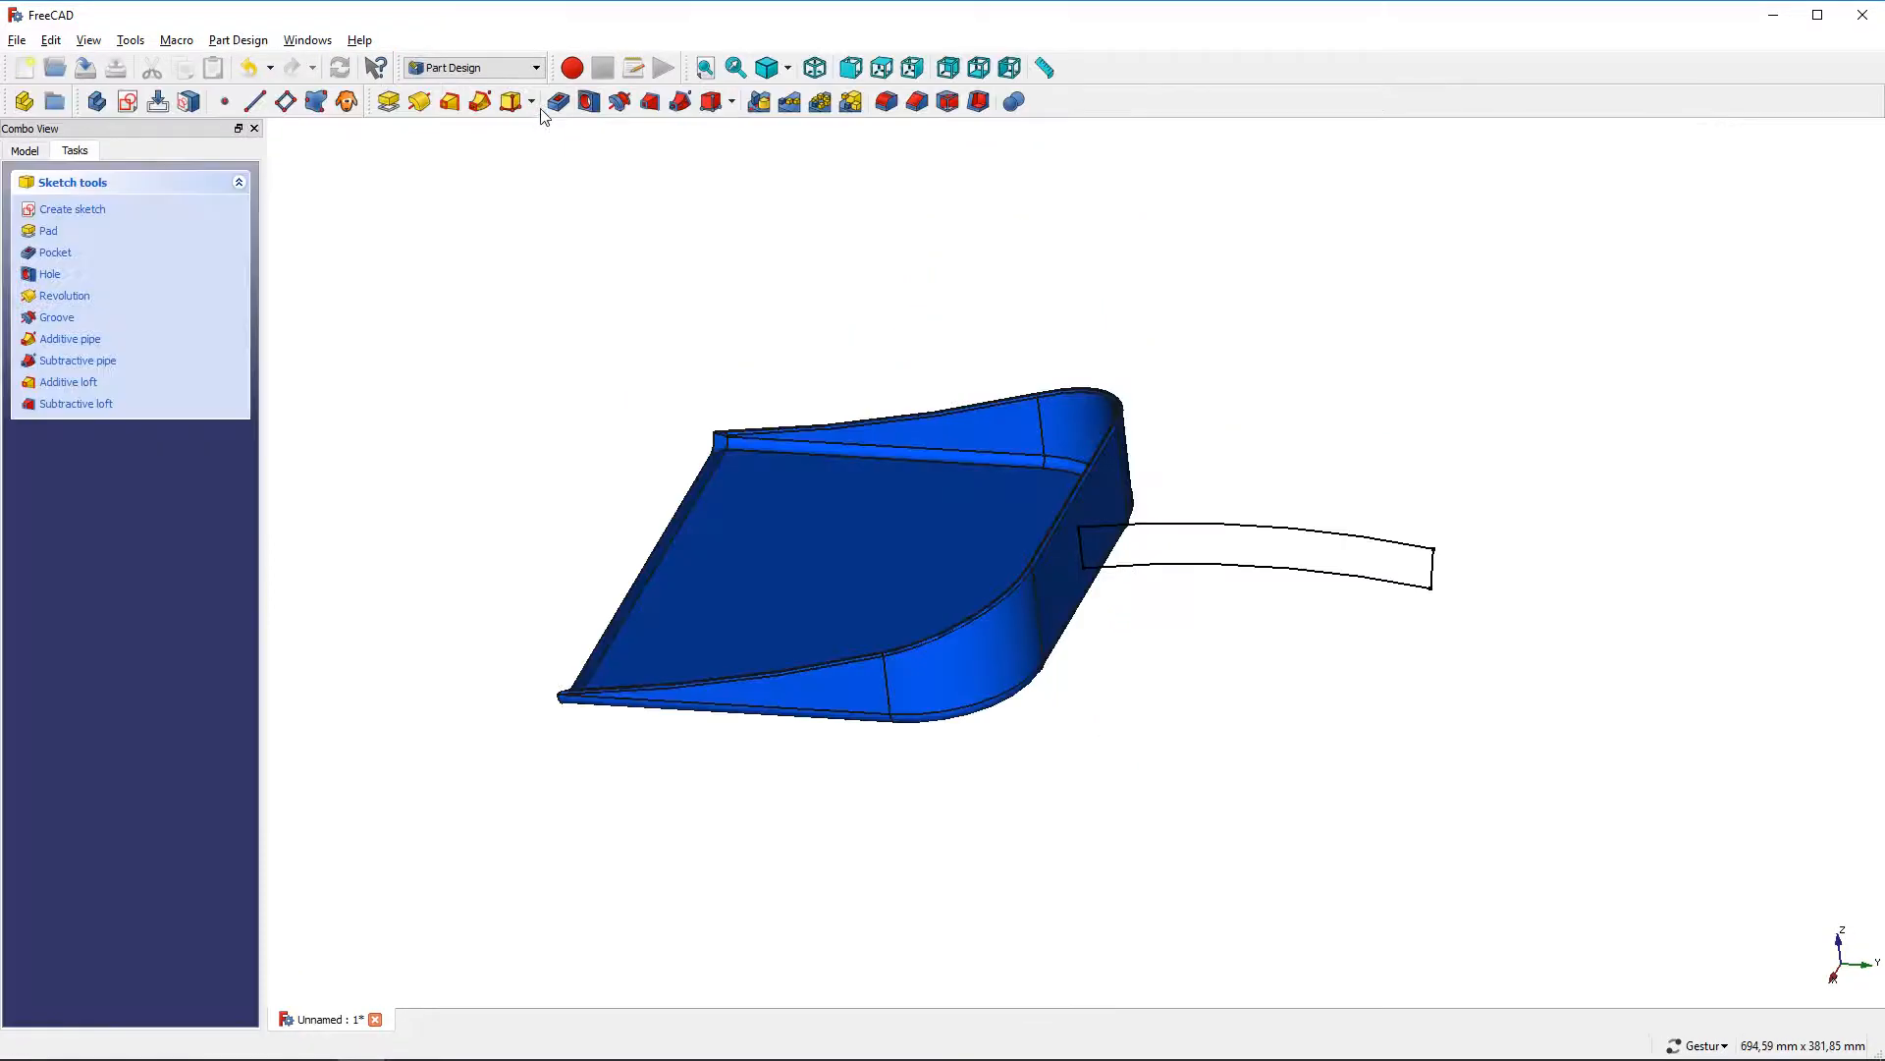
Pad the handle sketch 30 mm, symmetric to the plane
click(49, 232)
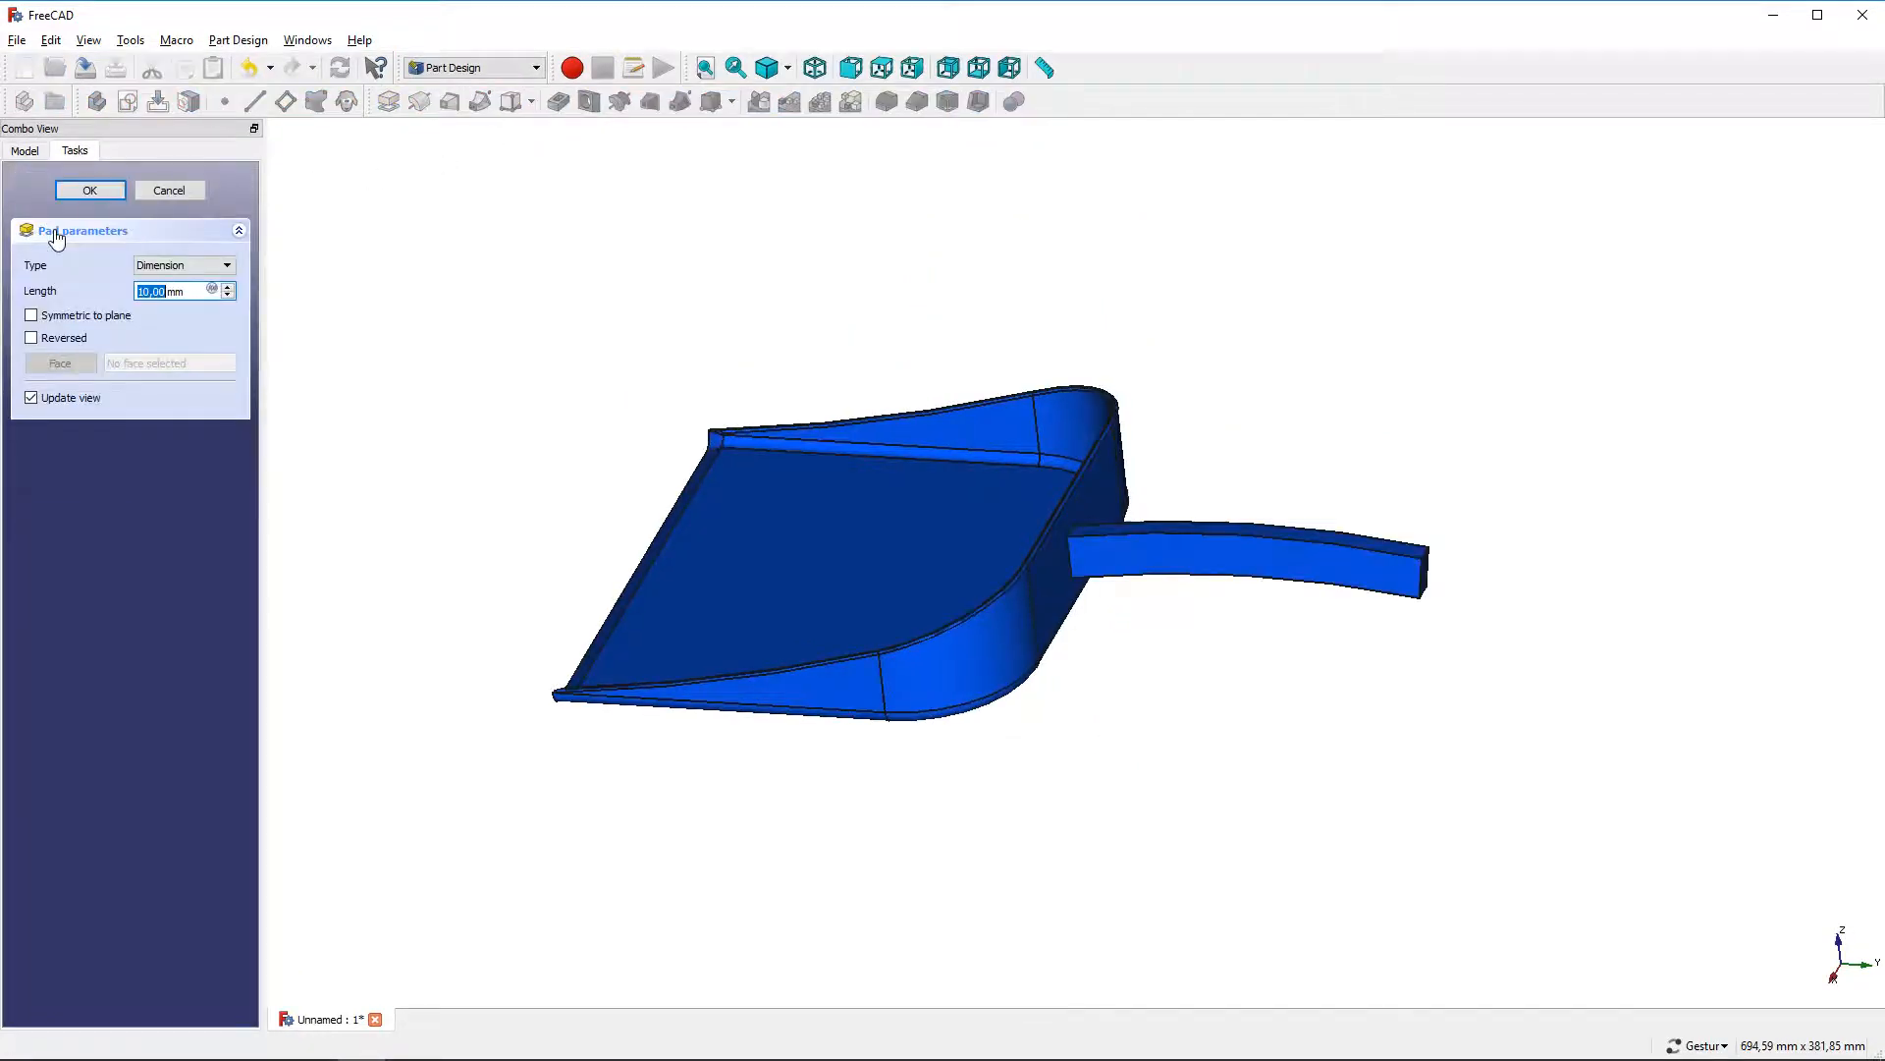
click(33, 316)
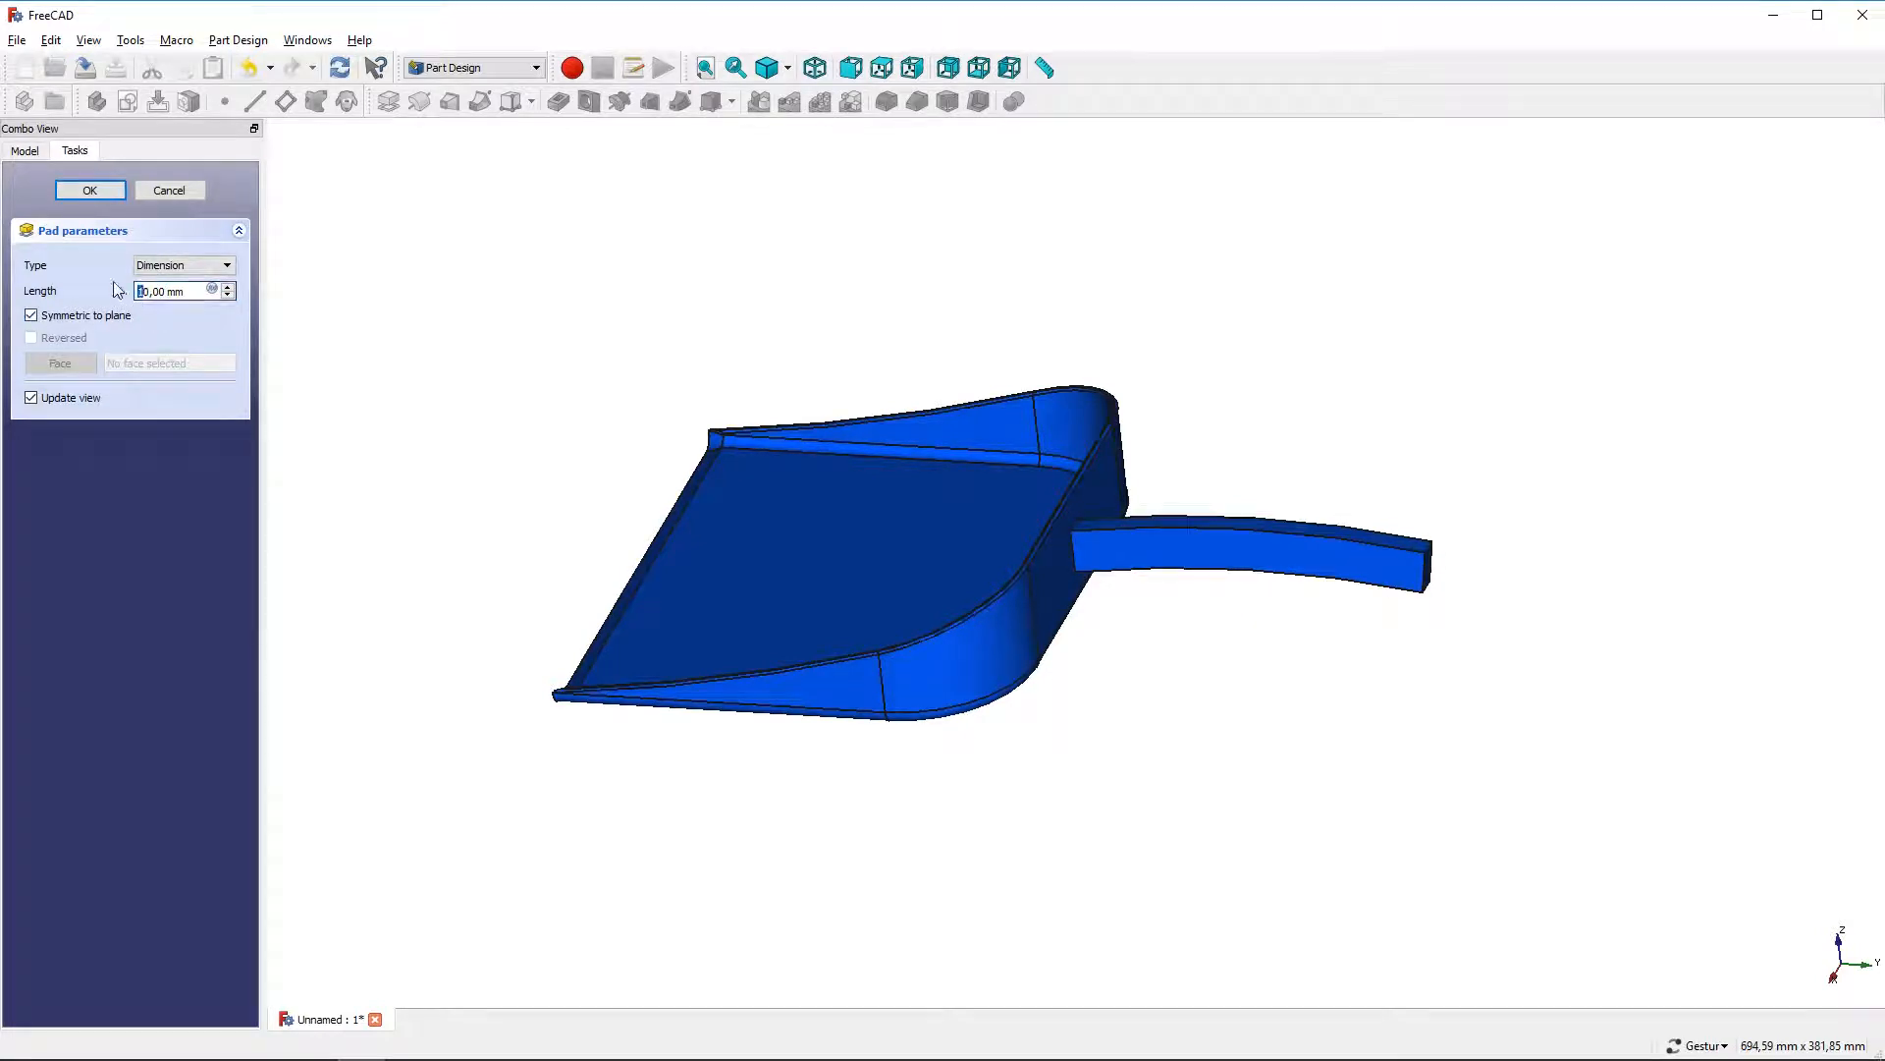
text(3)
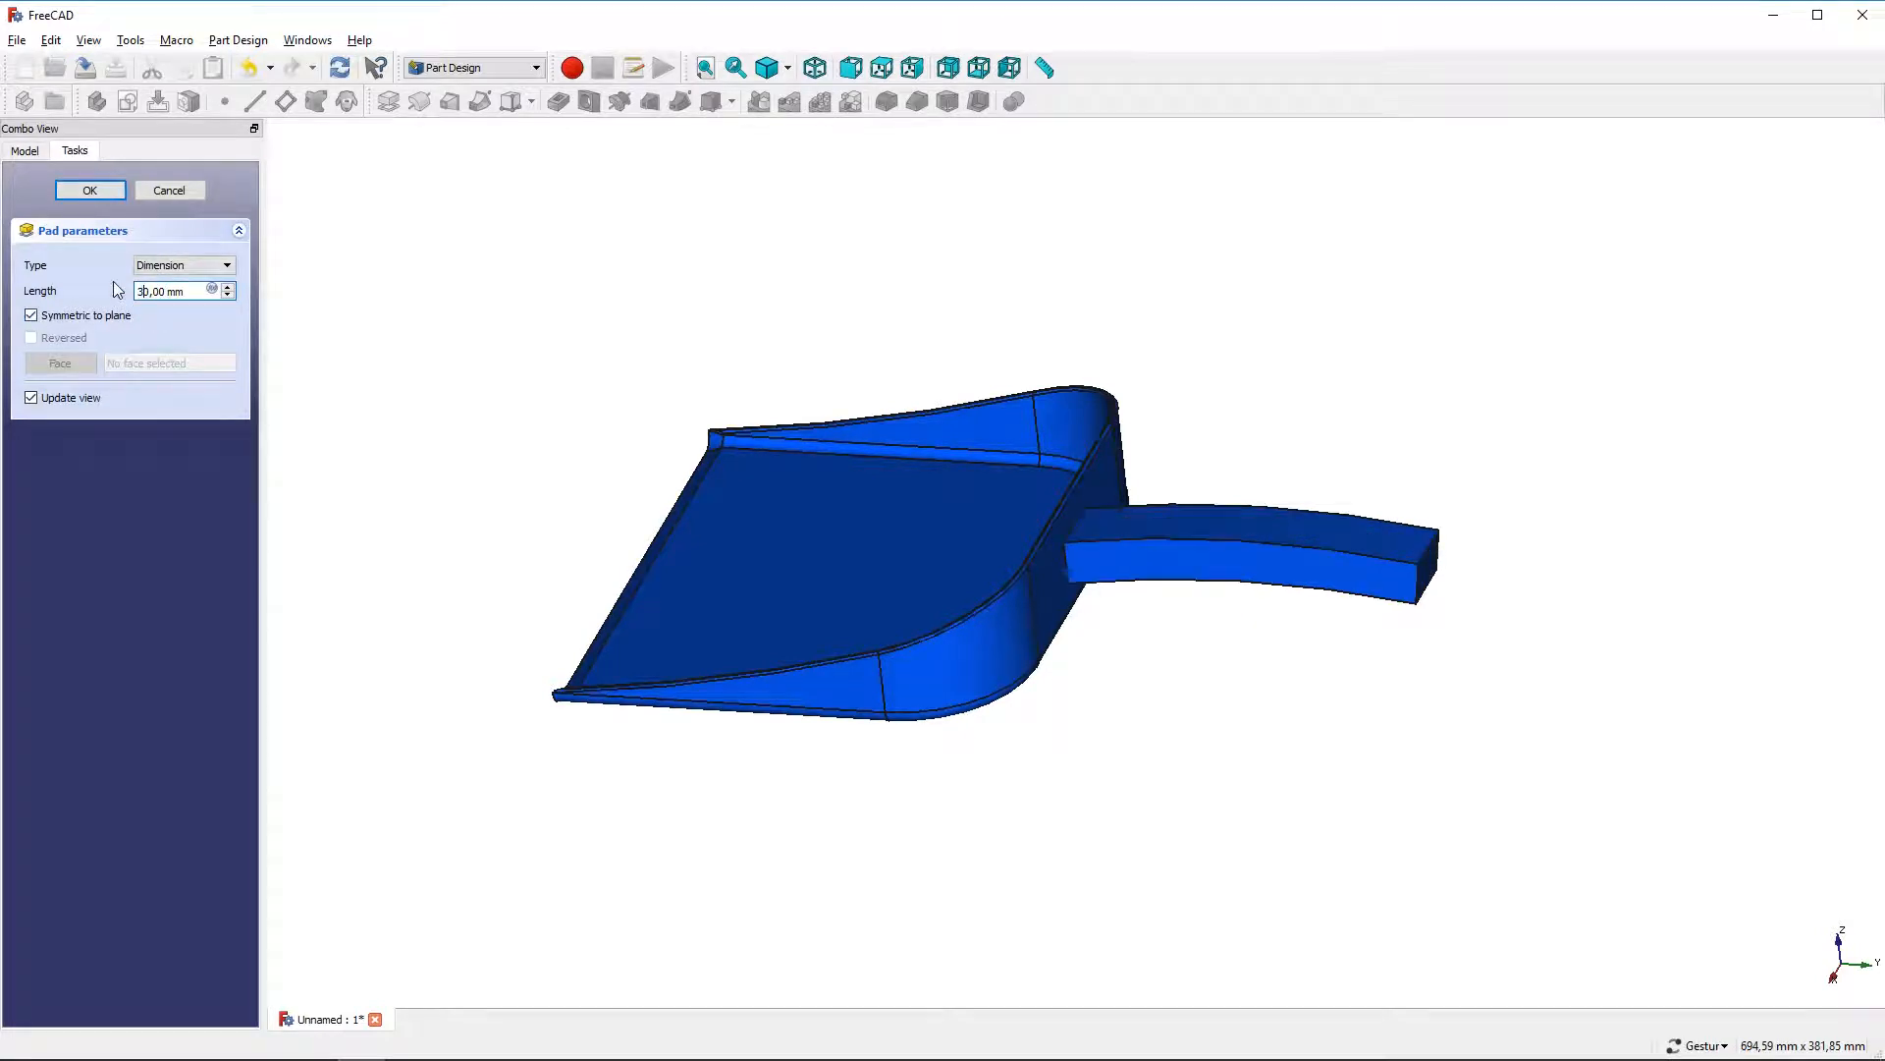
click(89, 190)
Fillet the two vertical edges at the handle's free end with a 14,99 mm radius
scroll(1031, 517, down, 2)
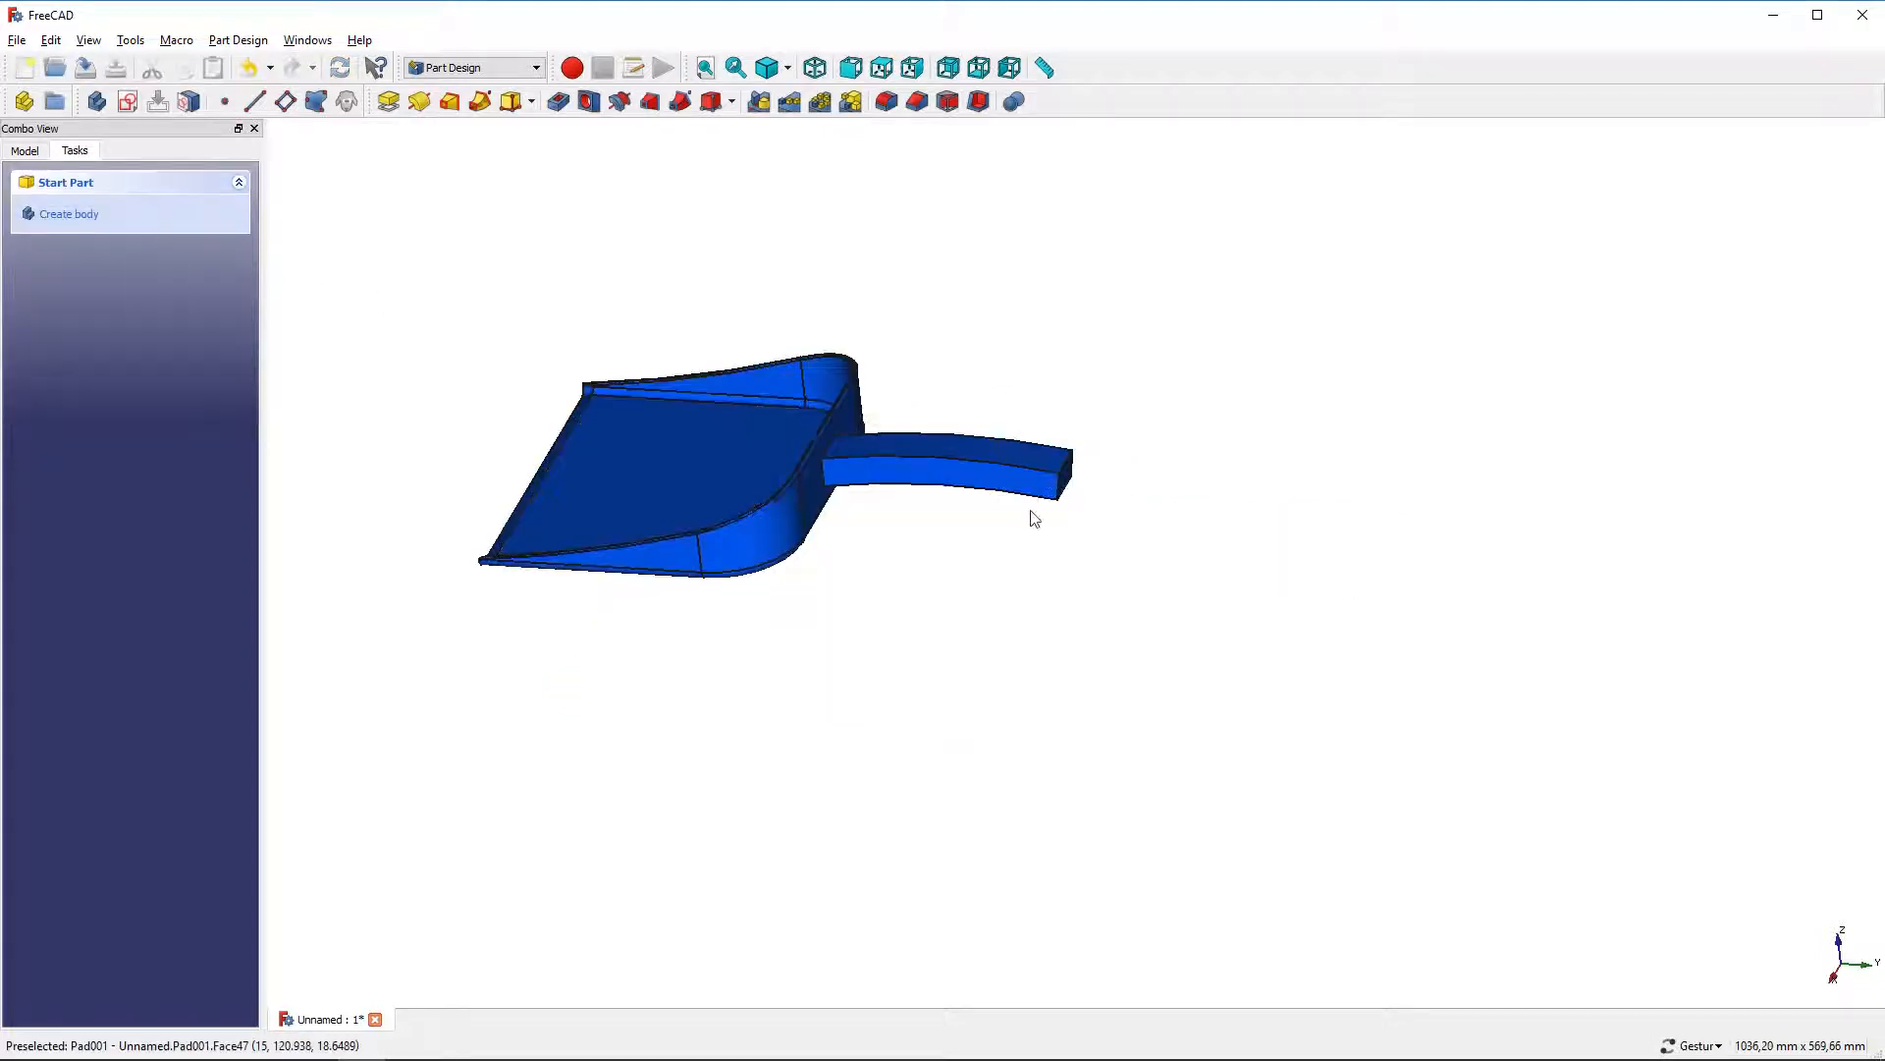
scroll(1065, 488, up, 5)
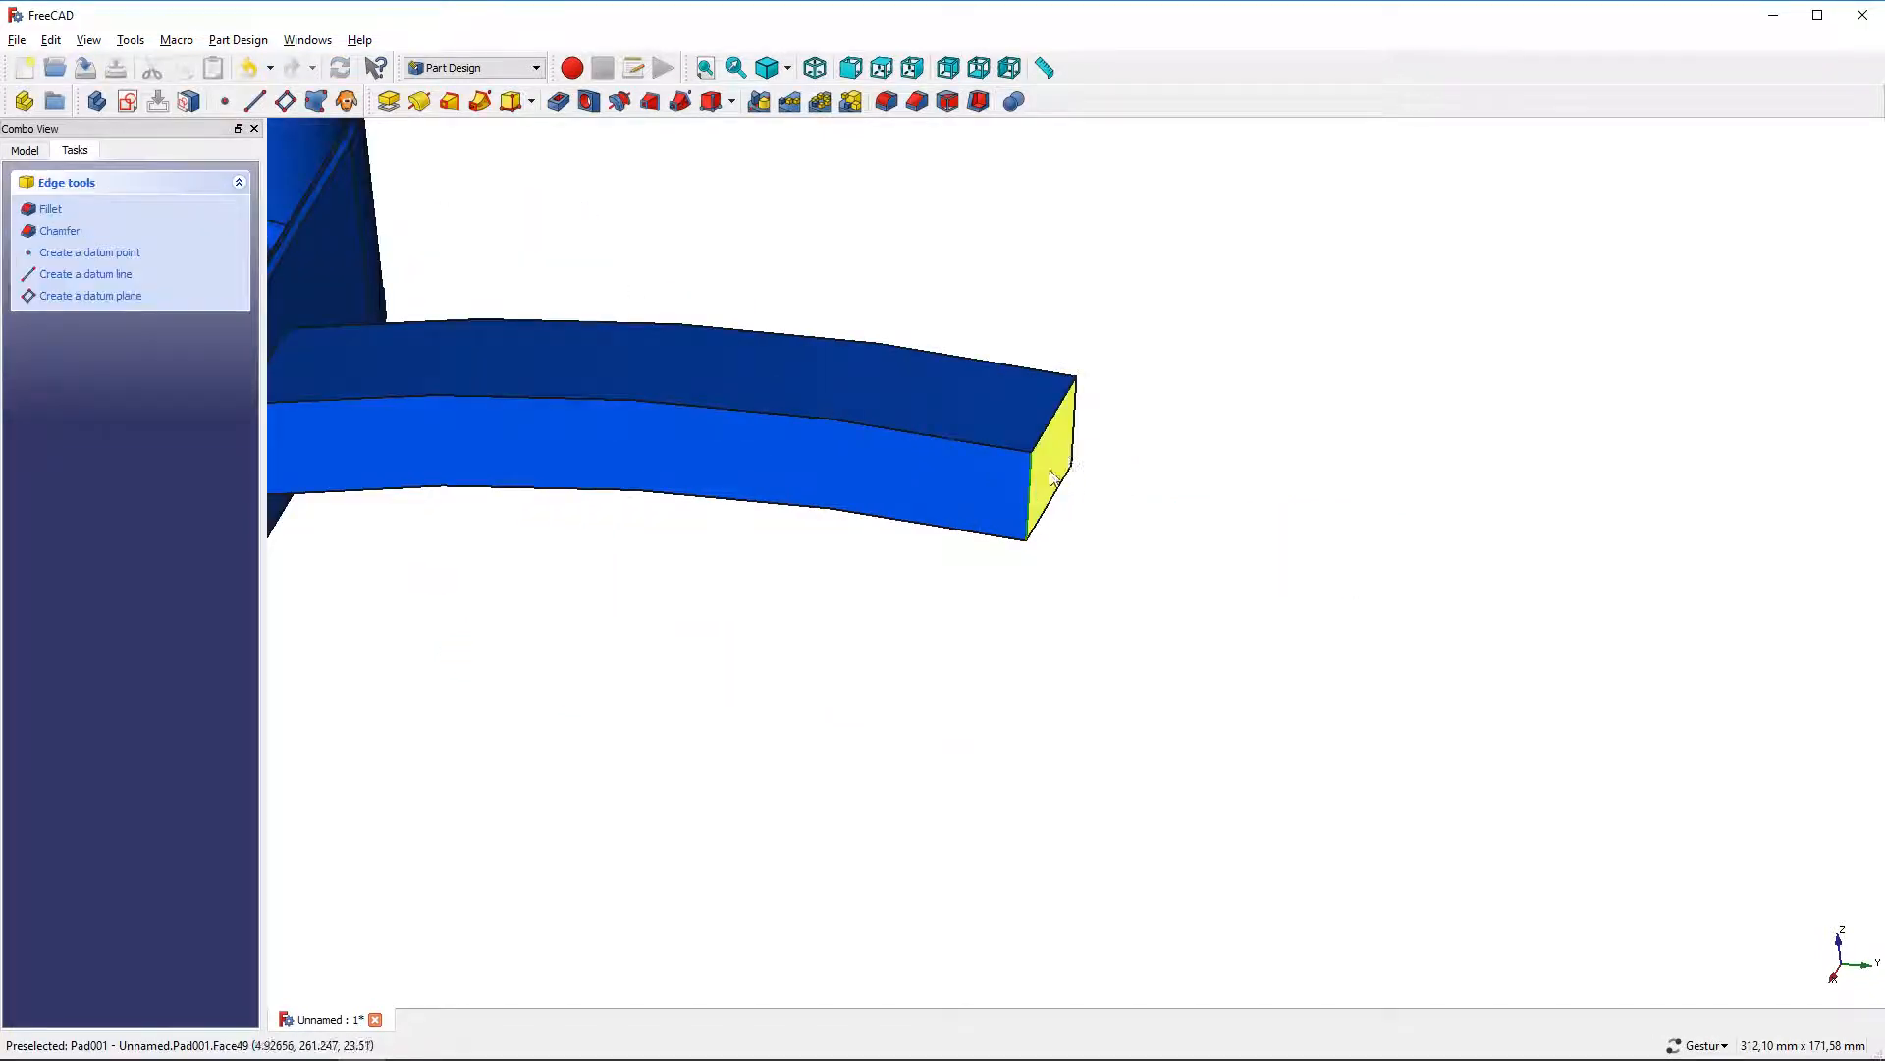
click(1031, 491)
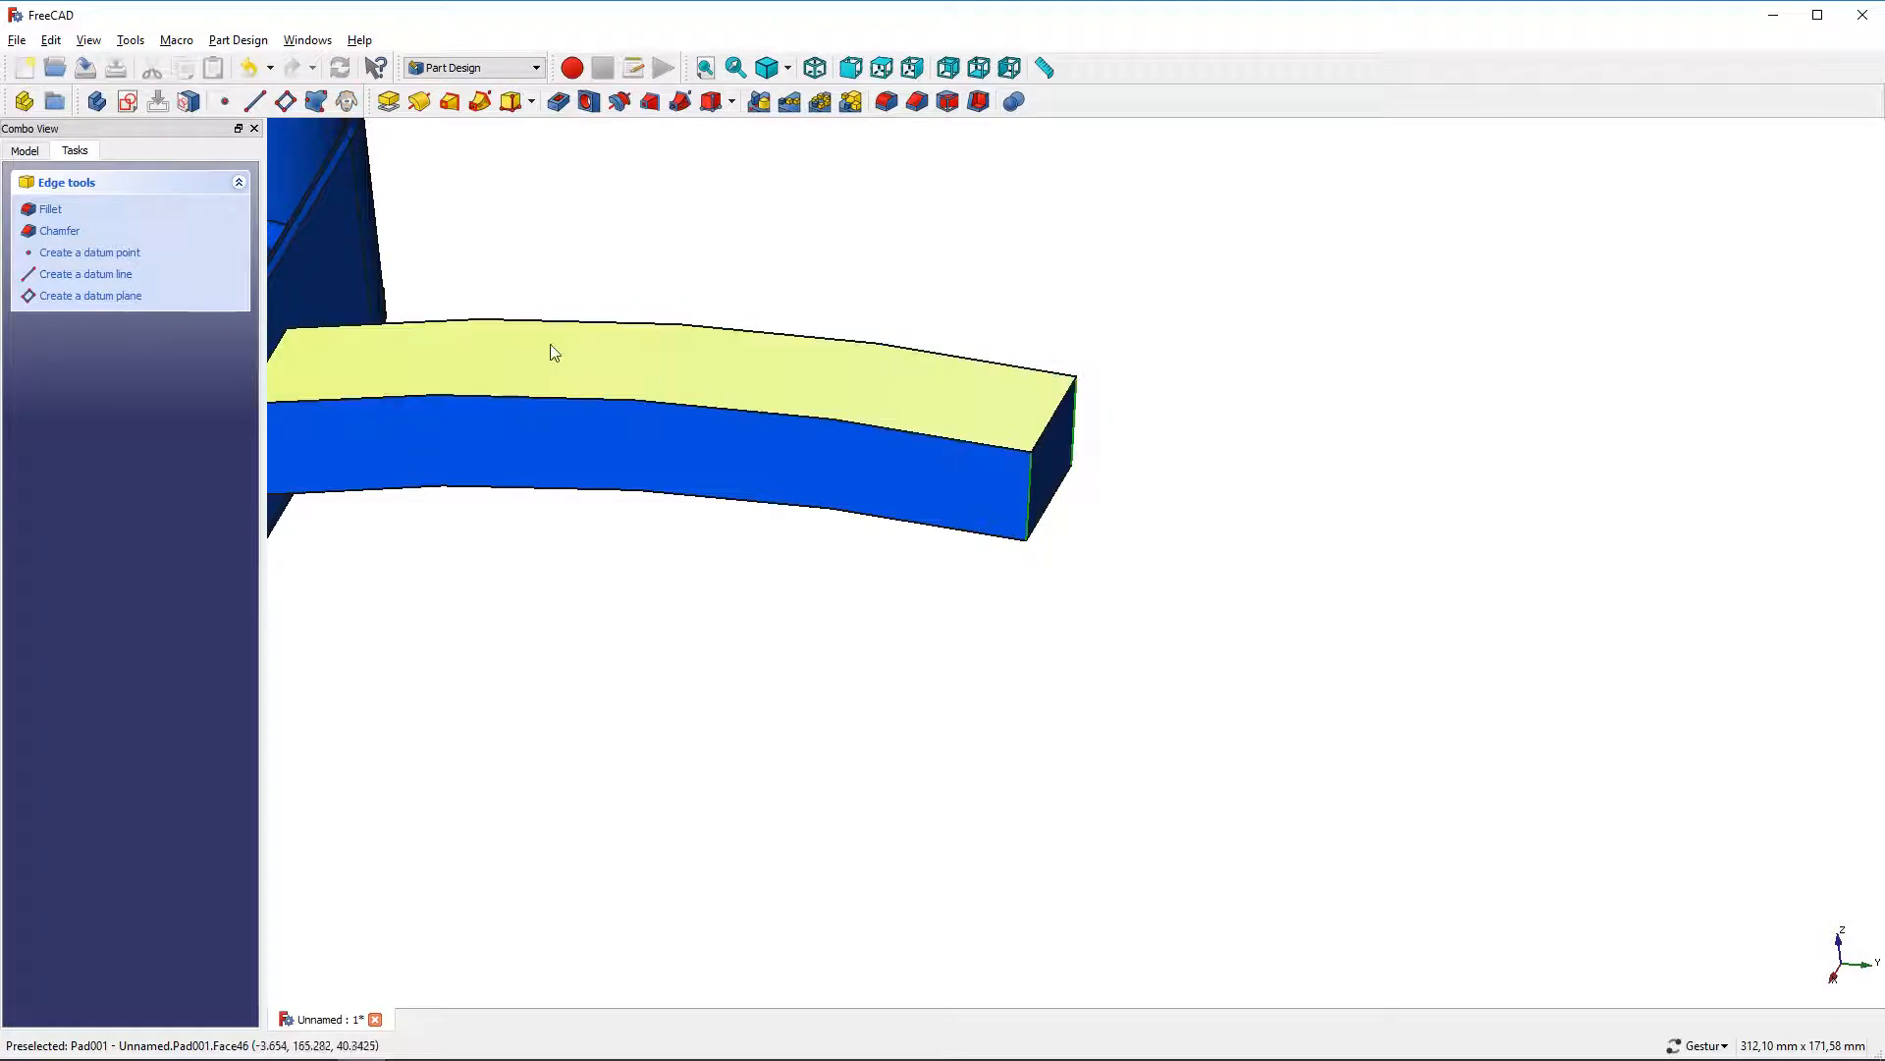
click(66, 215)
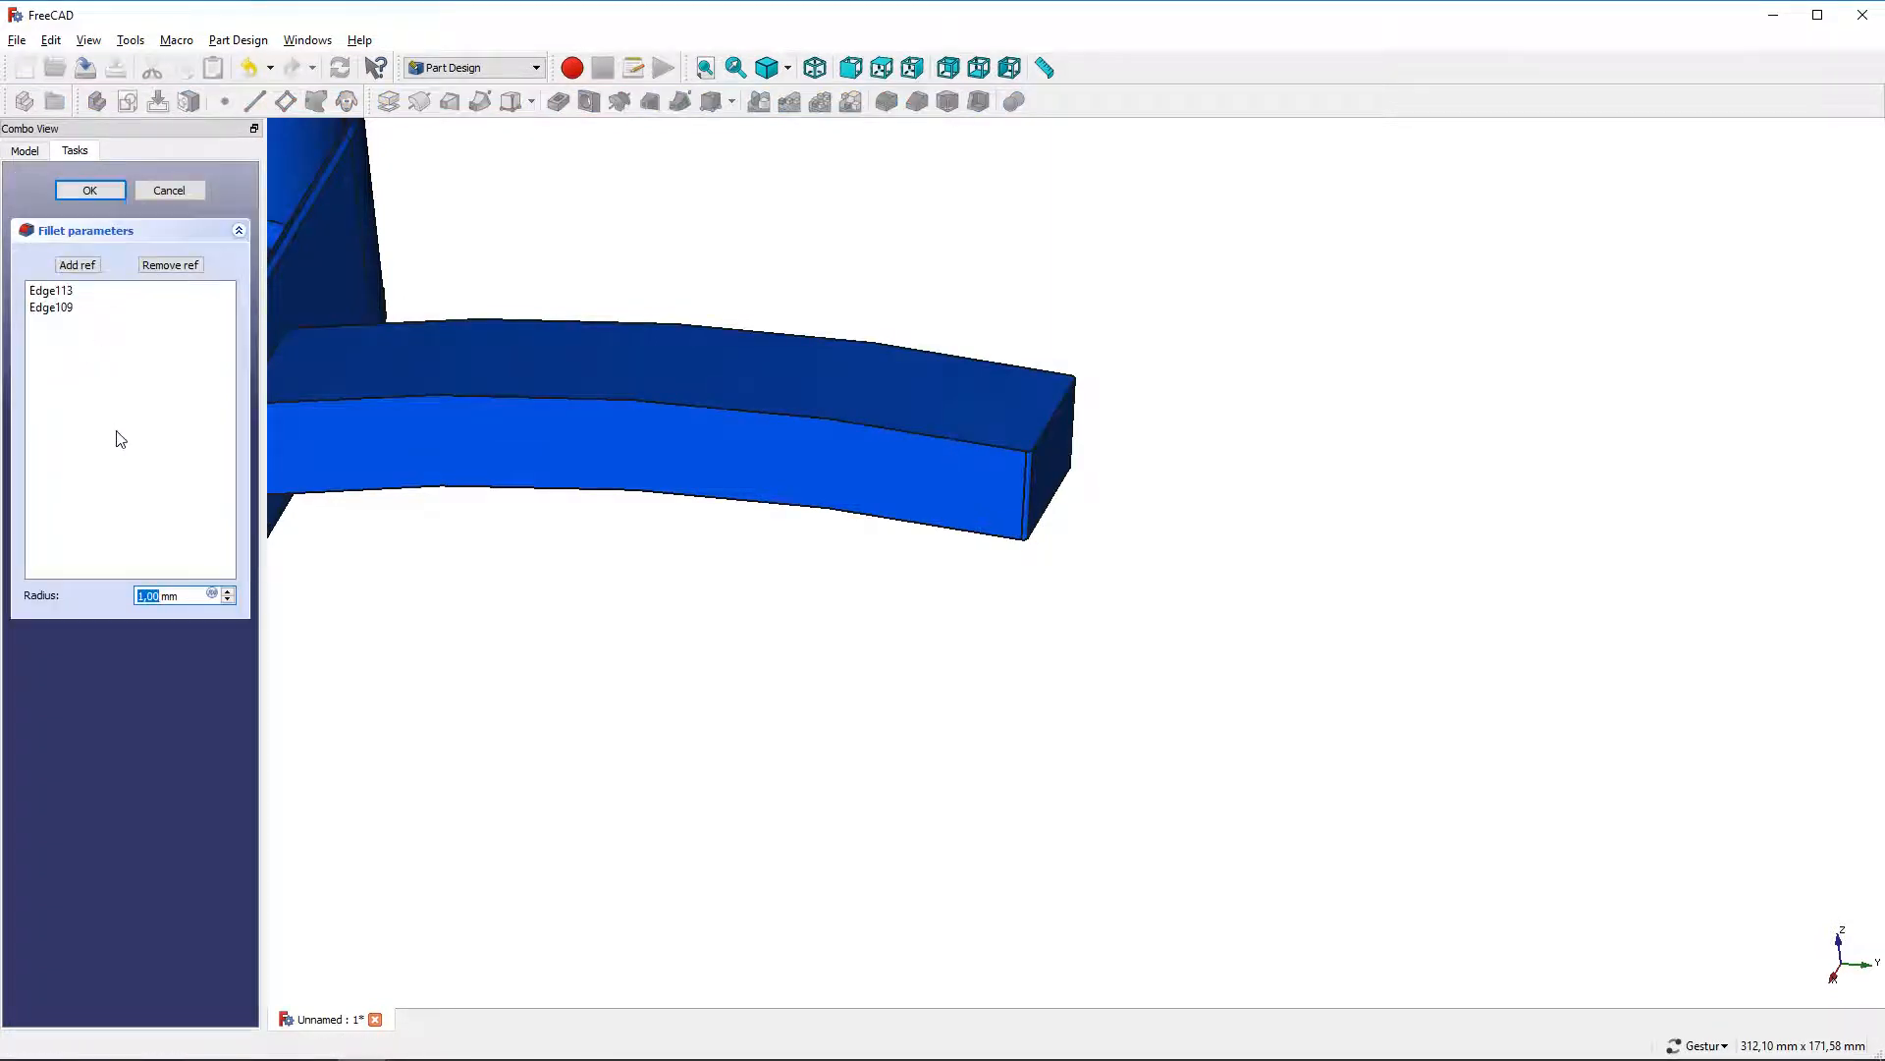
text(4,99)
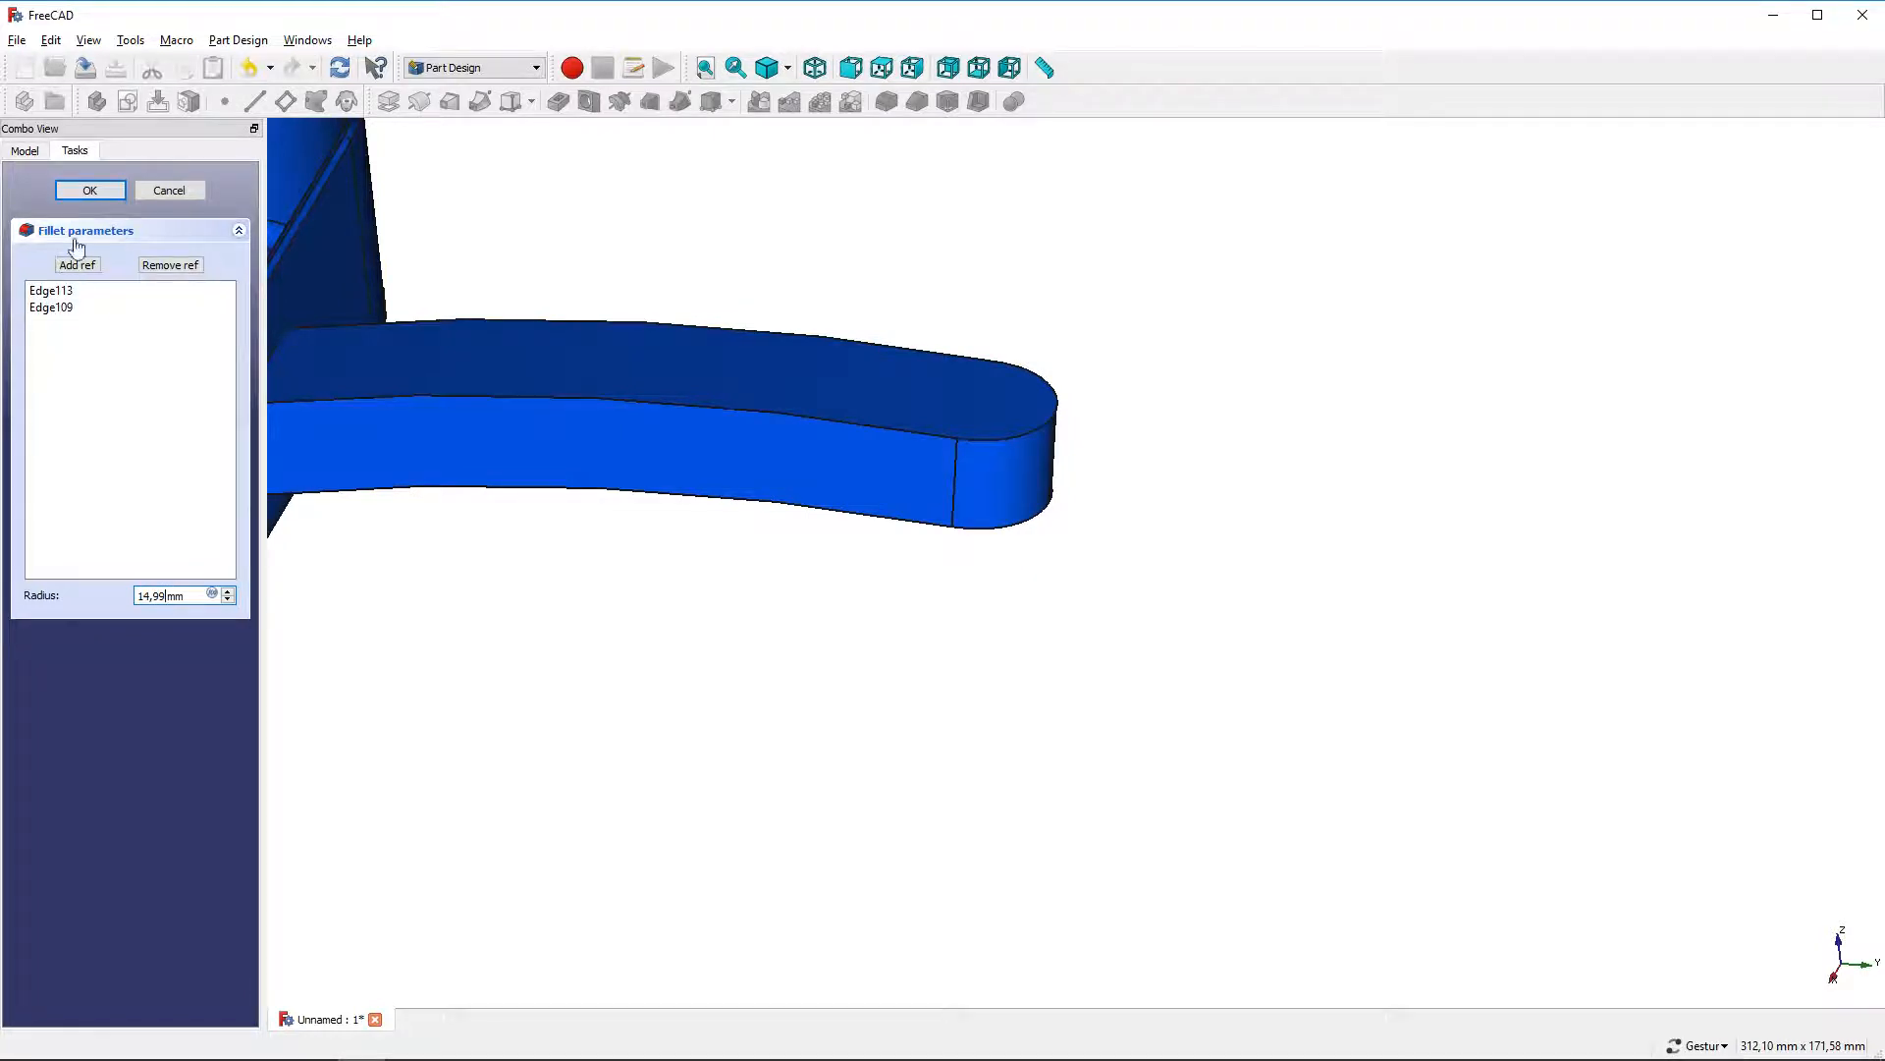
click(90, 192)
scroll(569, 318, down, 4)
right_drag(693, 308, 1077, 467)
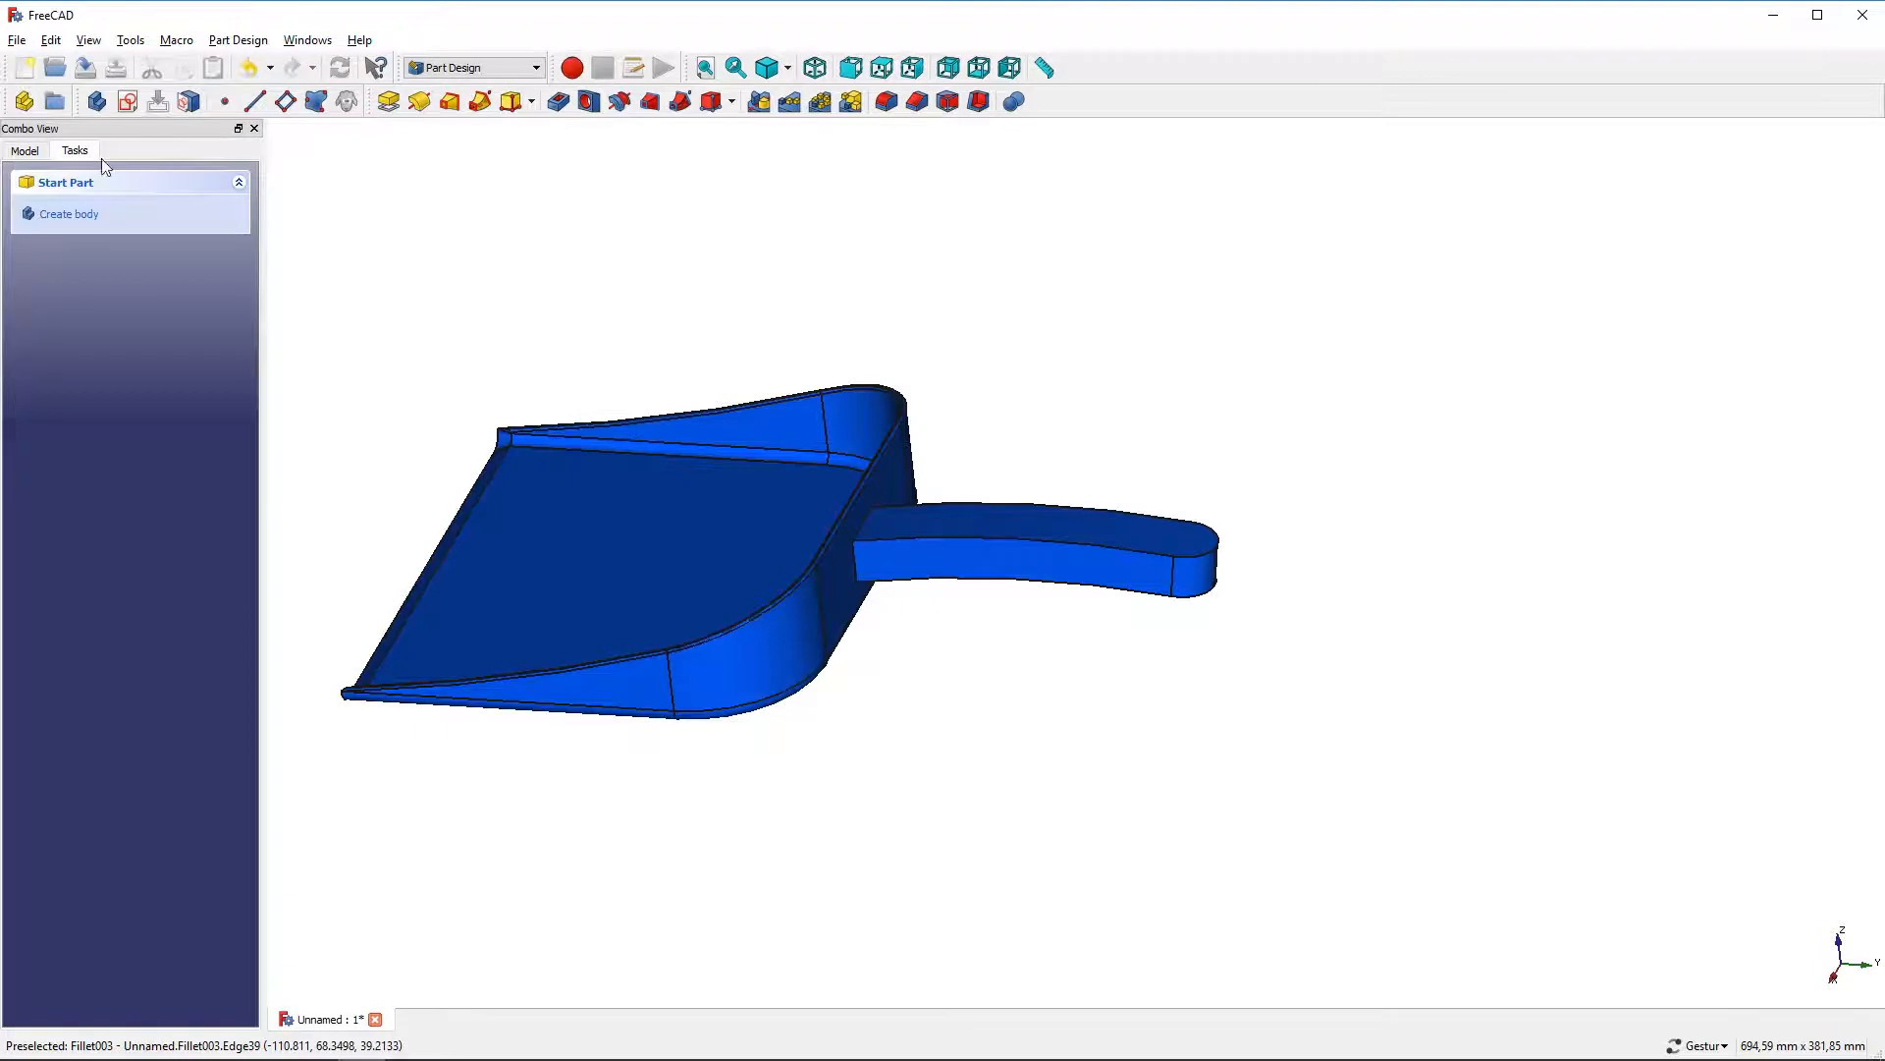
click(37, 154)
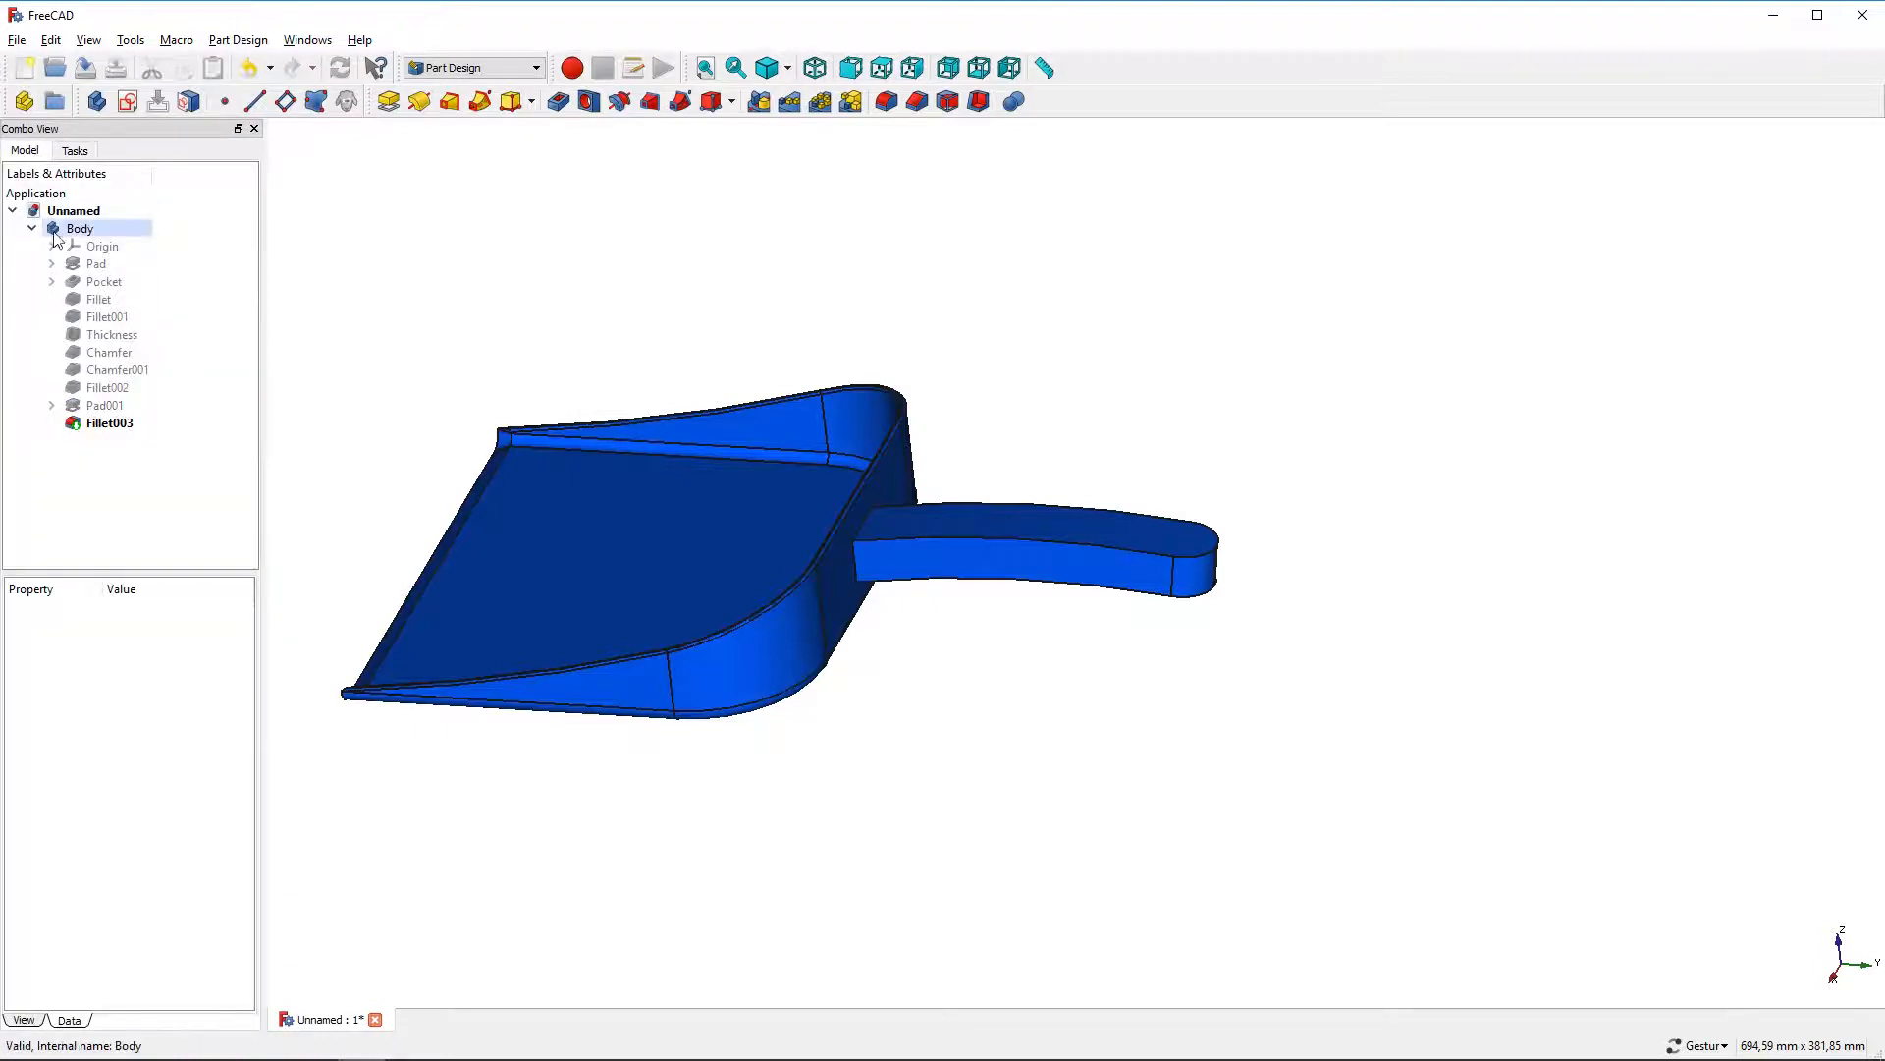
Create a new sketch on the body's XY plane
click(83, 248)
key(space)
click(1090, 334)
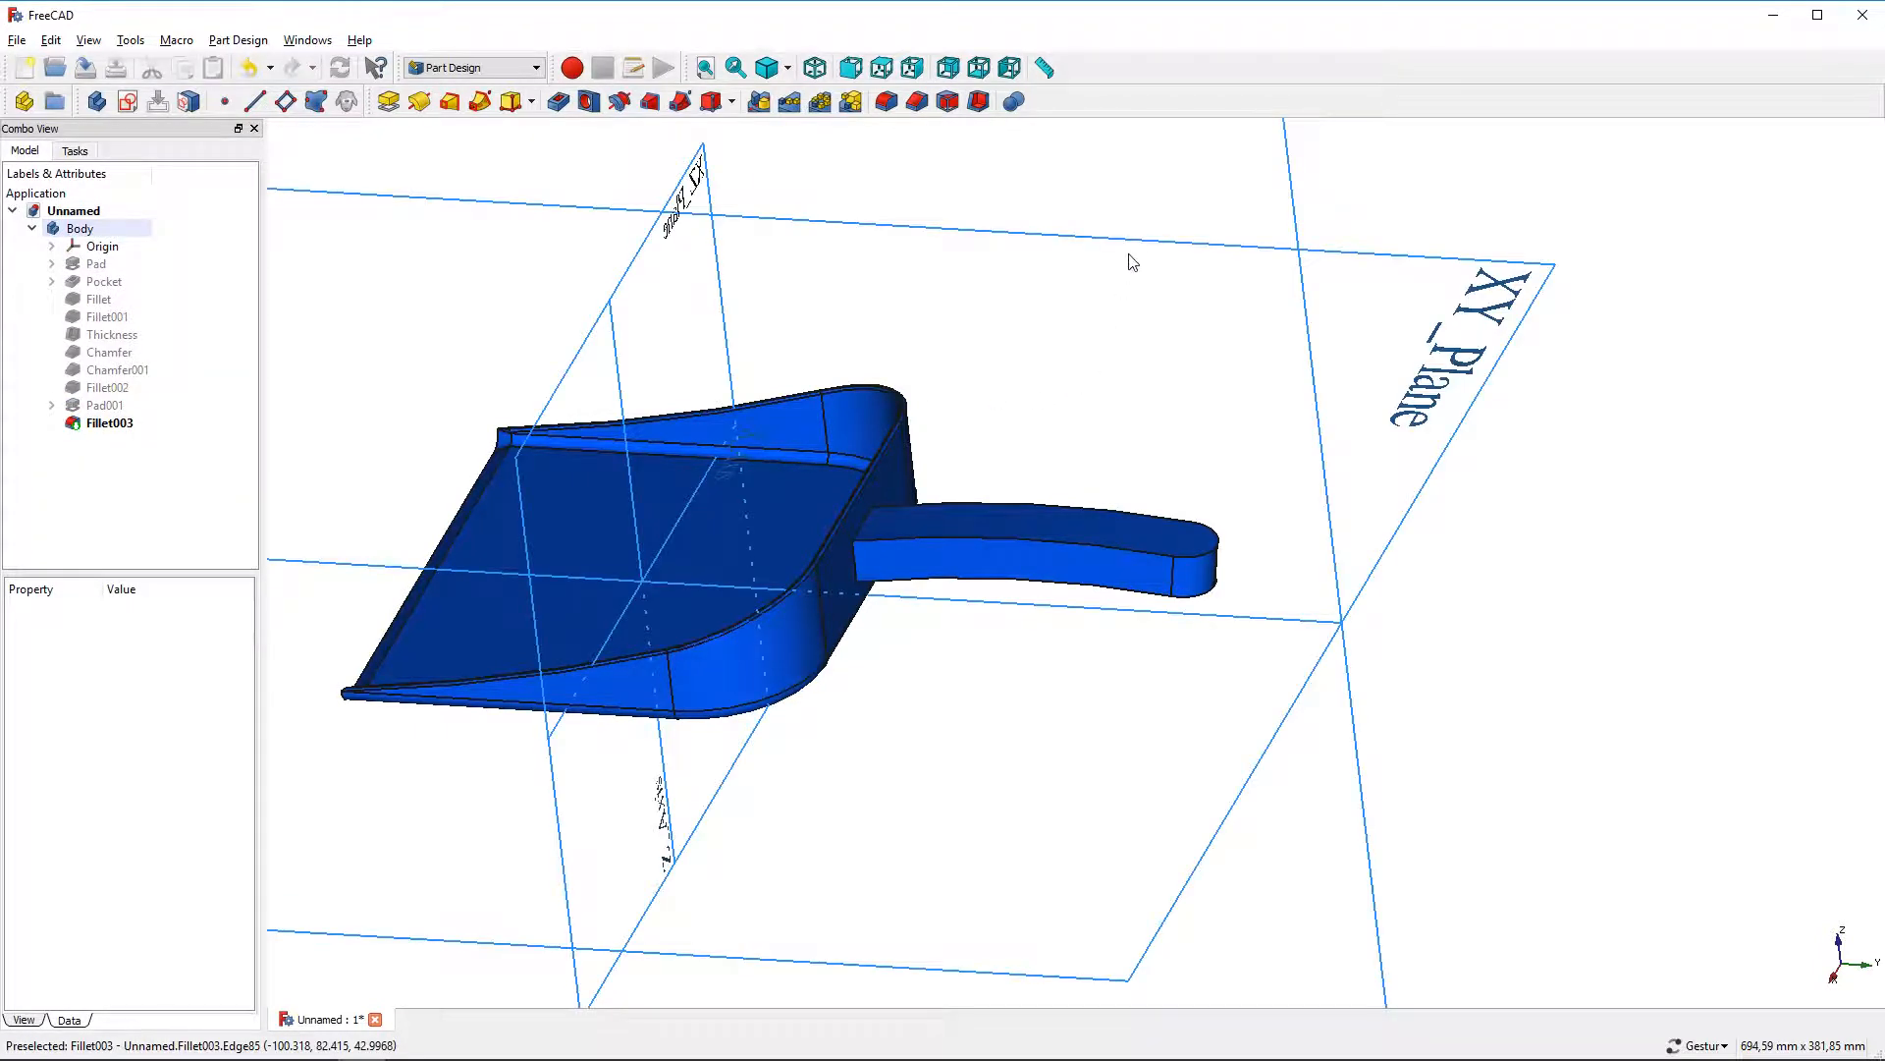
click(1129, 246)
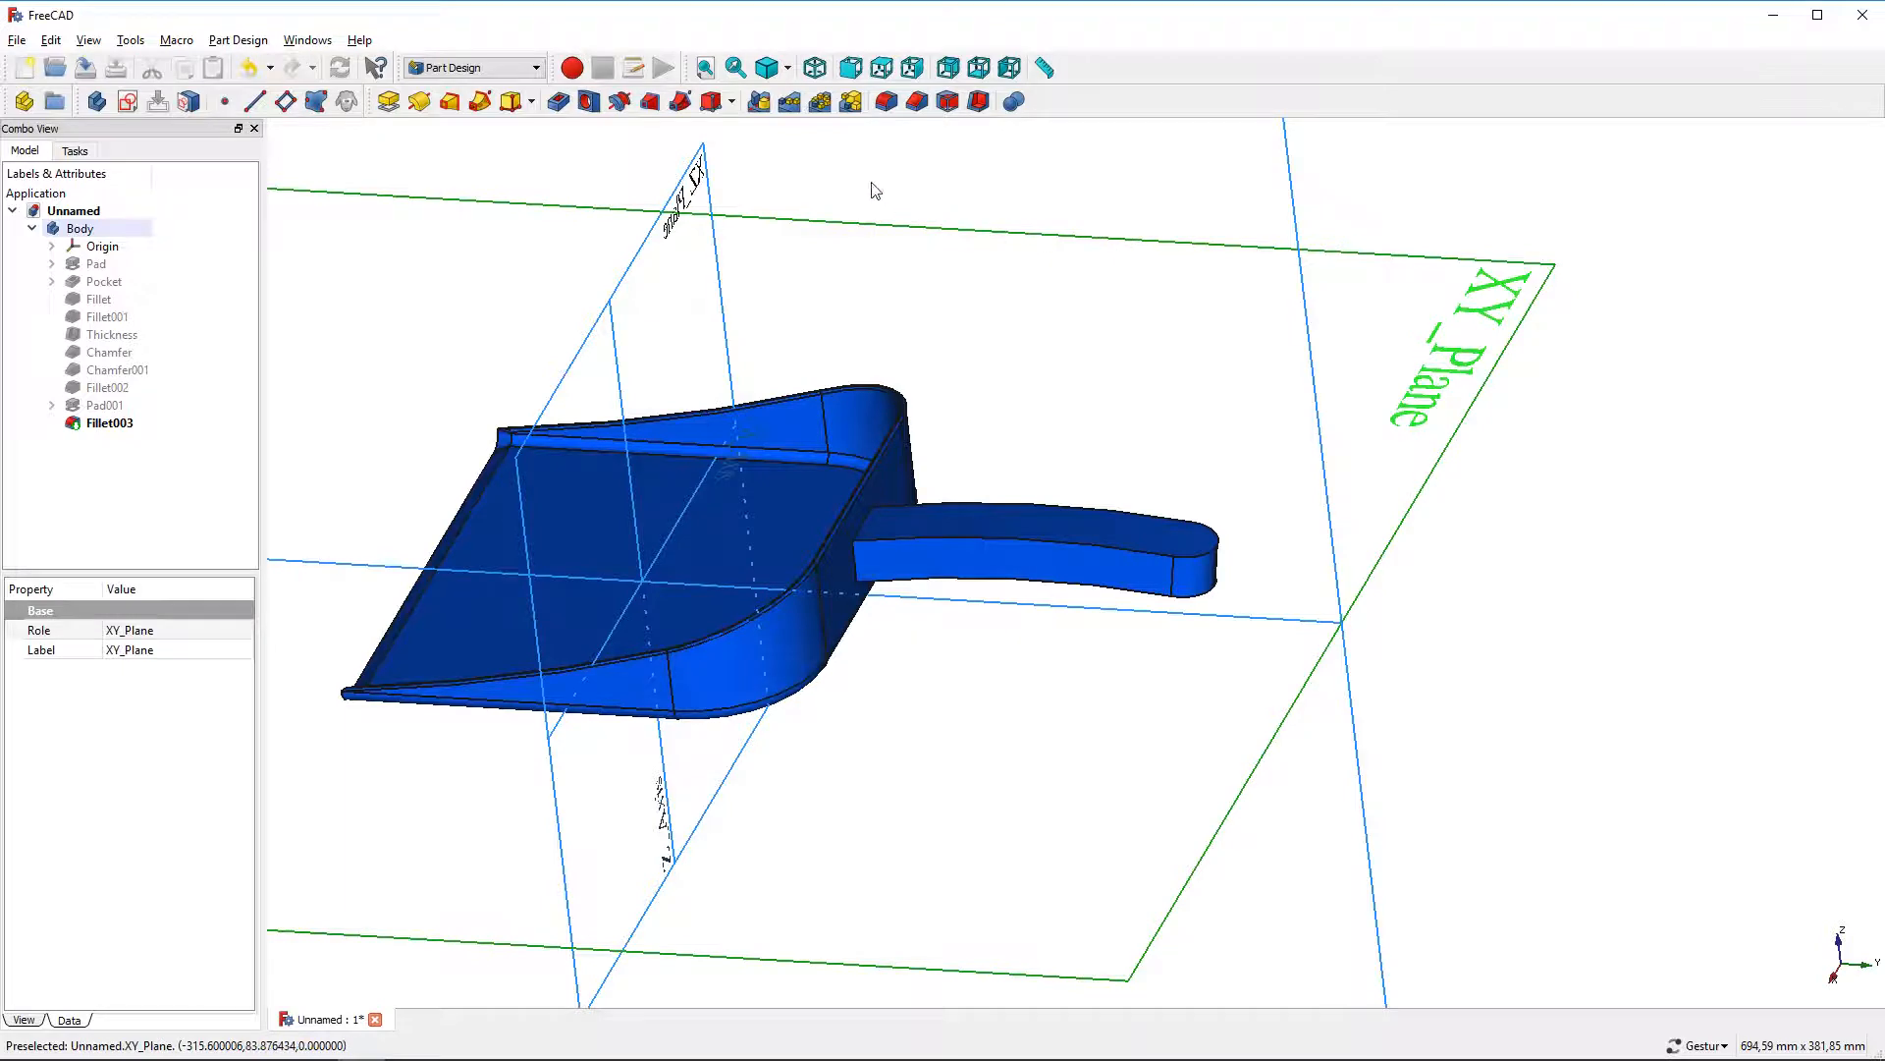
click(130, 104)
scroll(652, 397, down, 2)
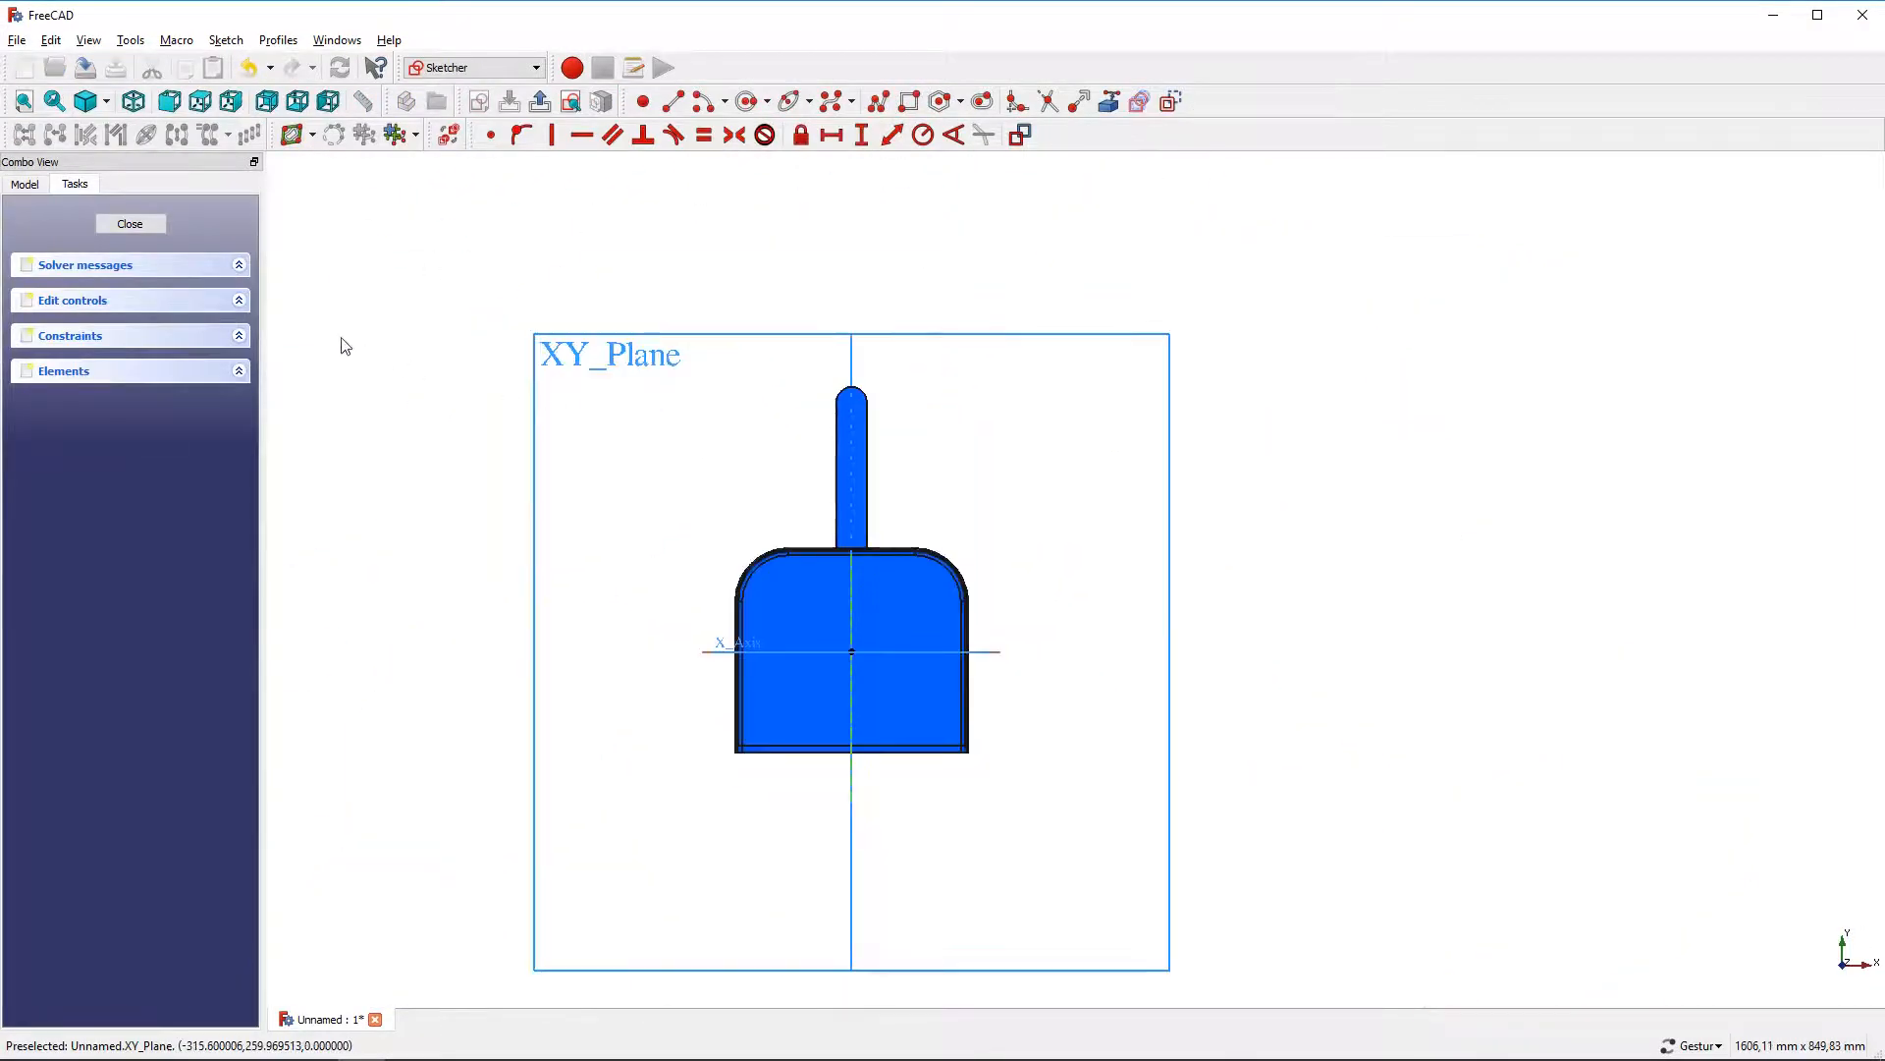
click(30, 184)
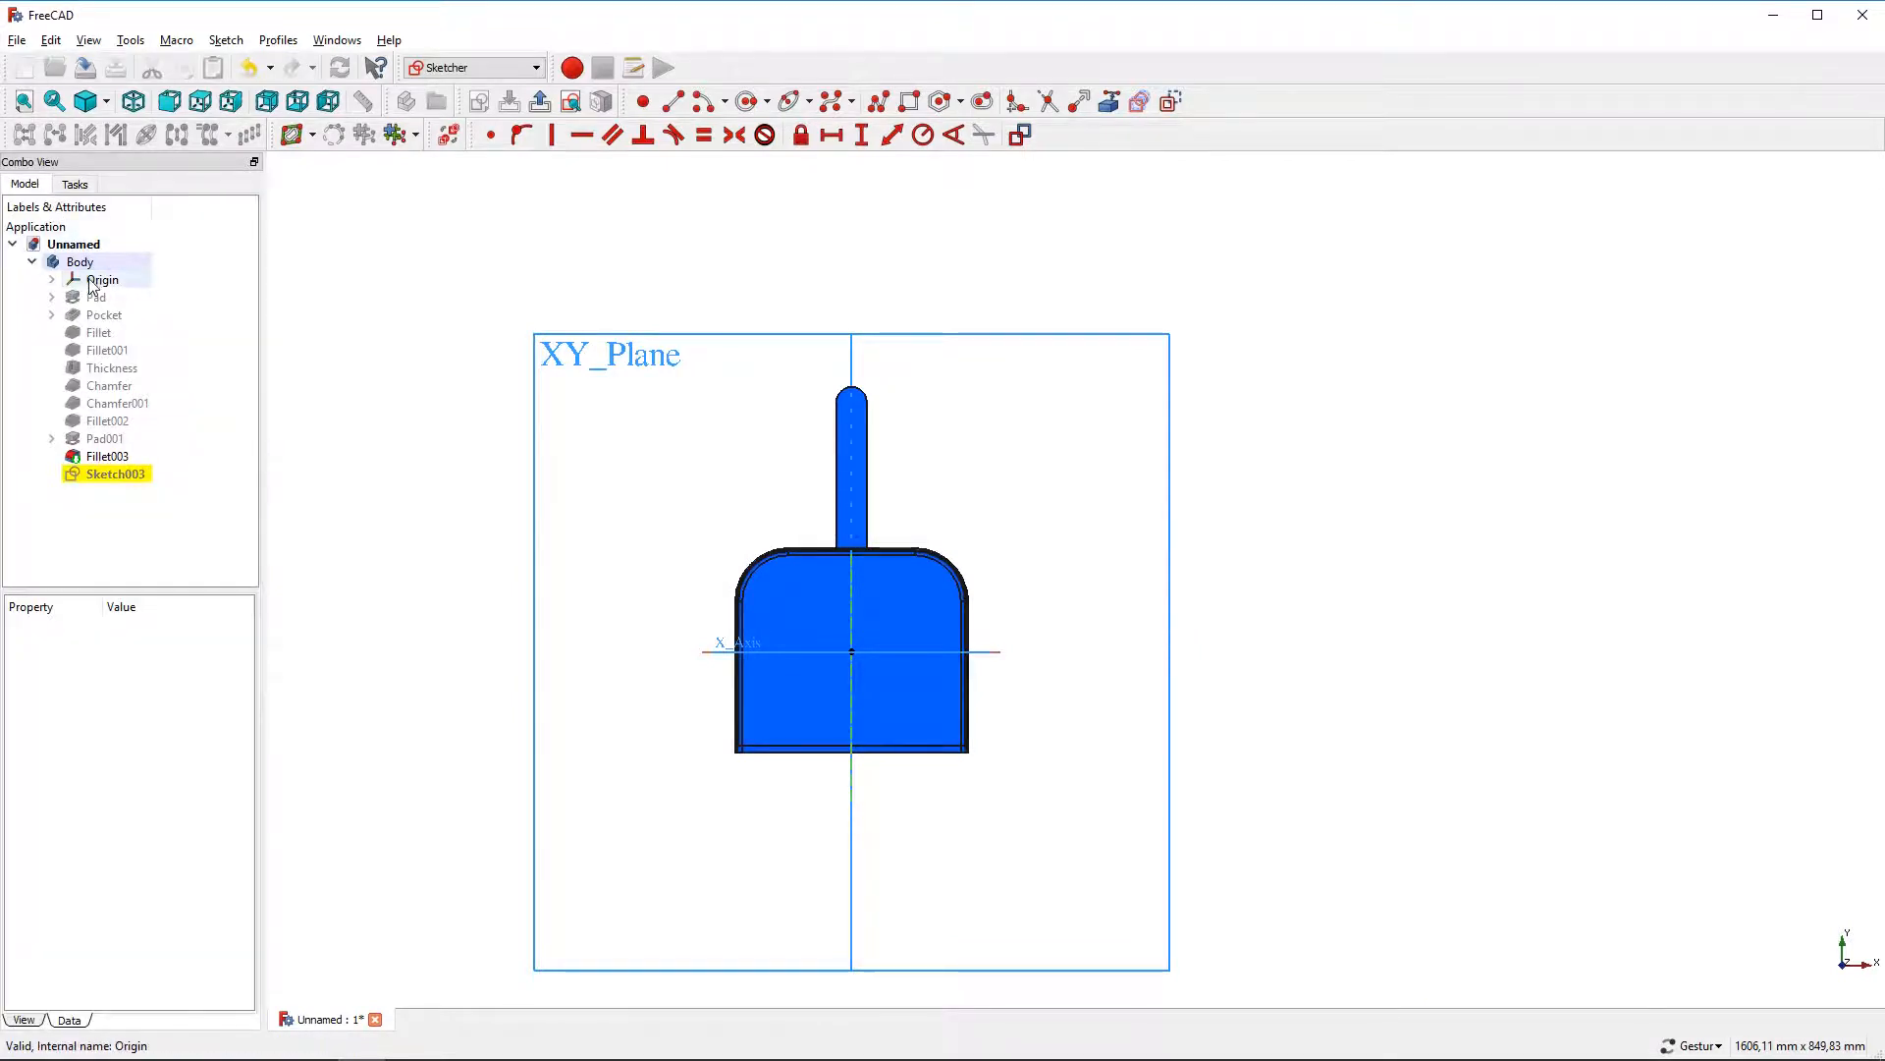
Draw a small circle centred on the vertical axis just below the dustpan
click(747, 101)
scroll(873, 798, up, 2)
click(841, 774)
click(868, 775)
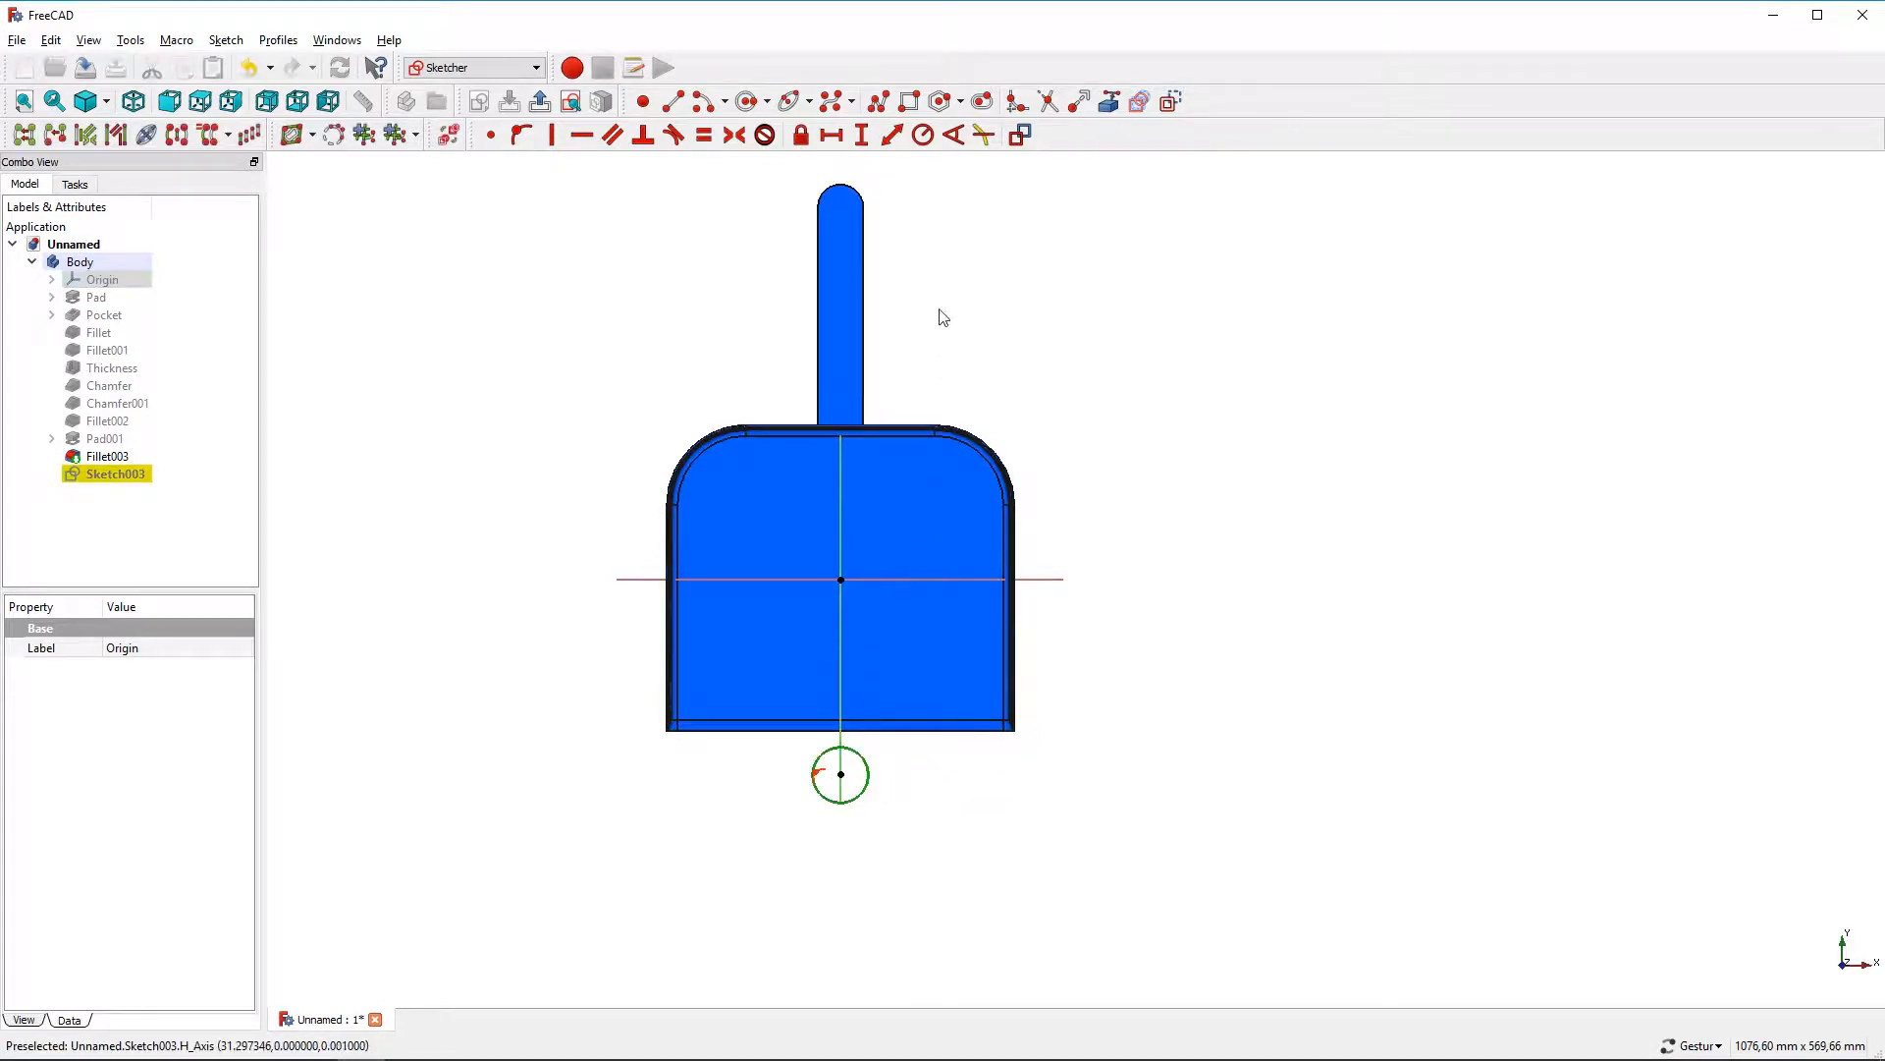
Constrain the circle's radius to 7,5 mm
click(923, 136)
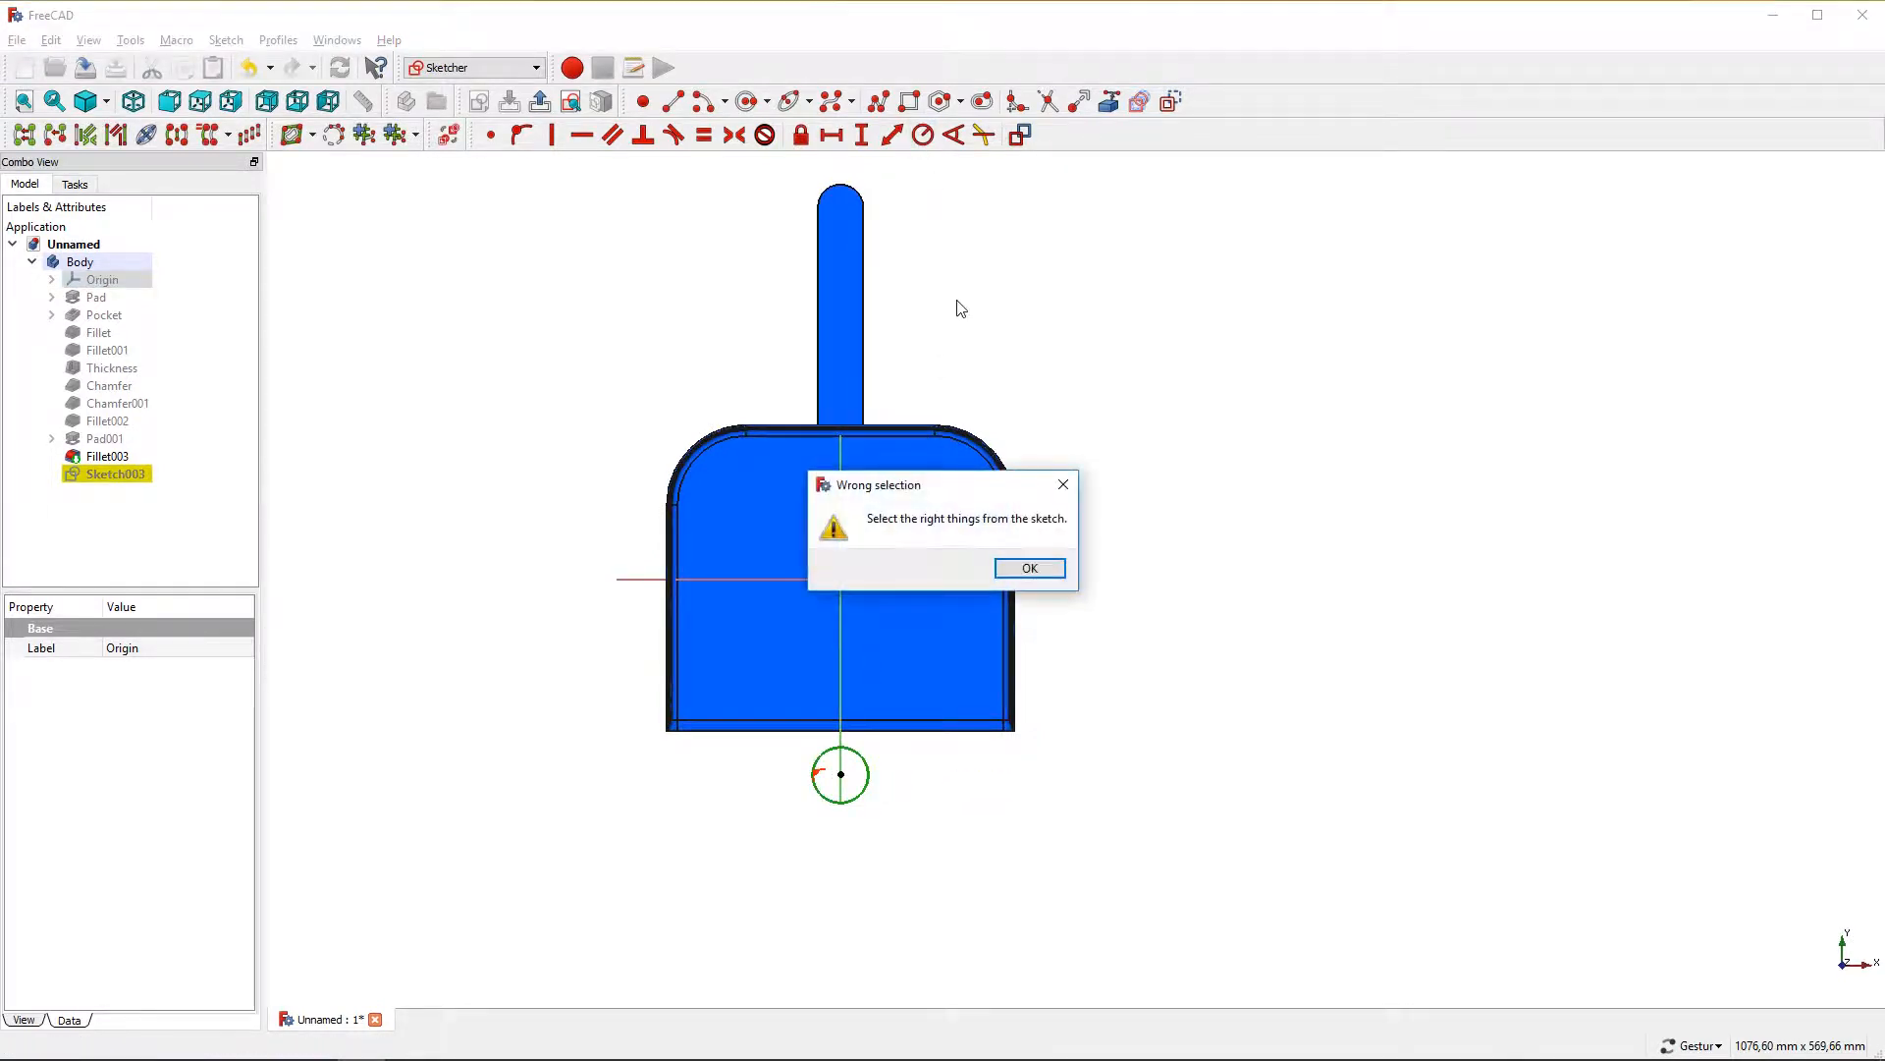
click(1009, 572)
click(842, 858)
click(849, 801)
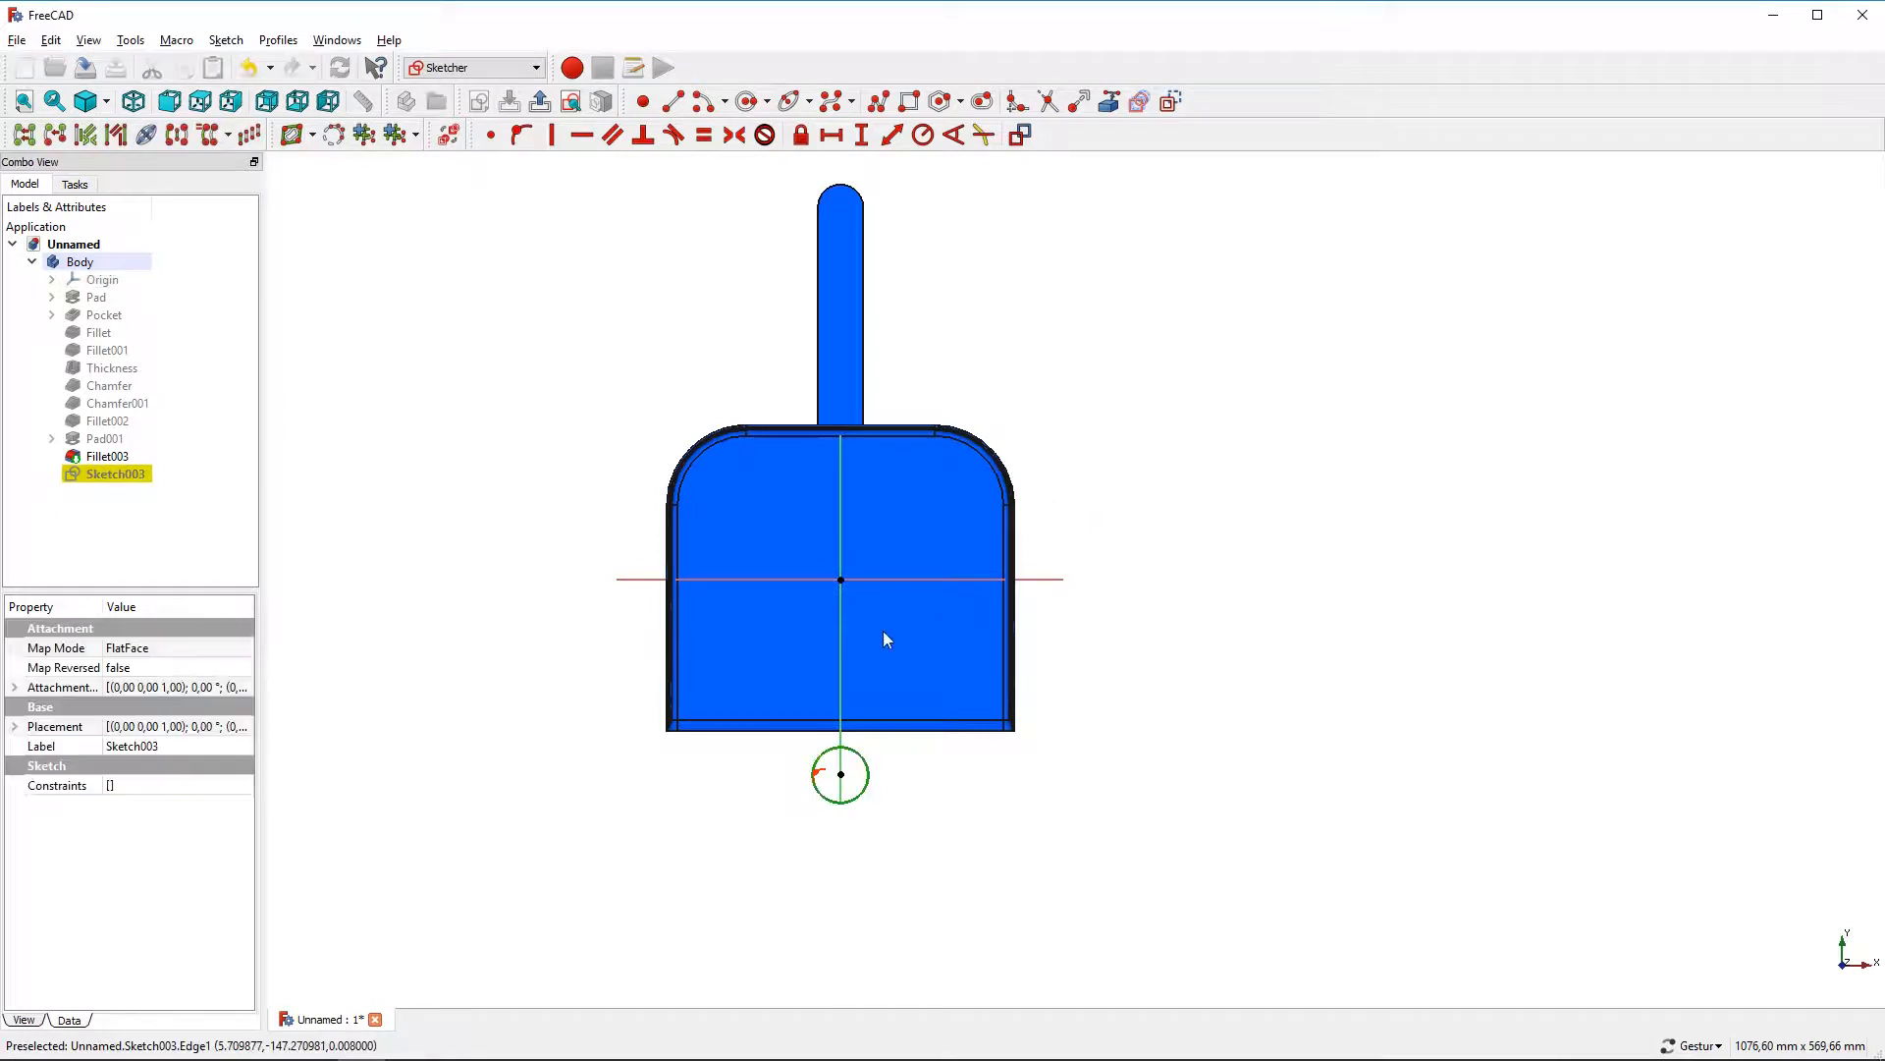
click(923, 135)
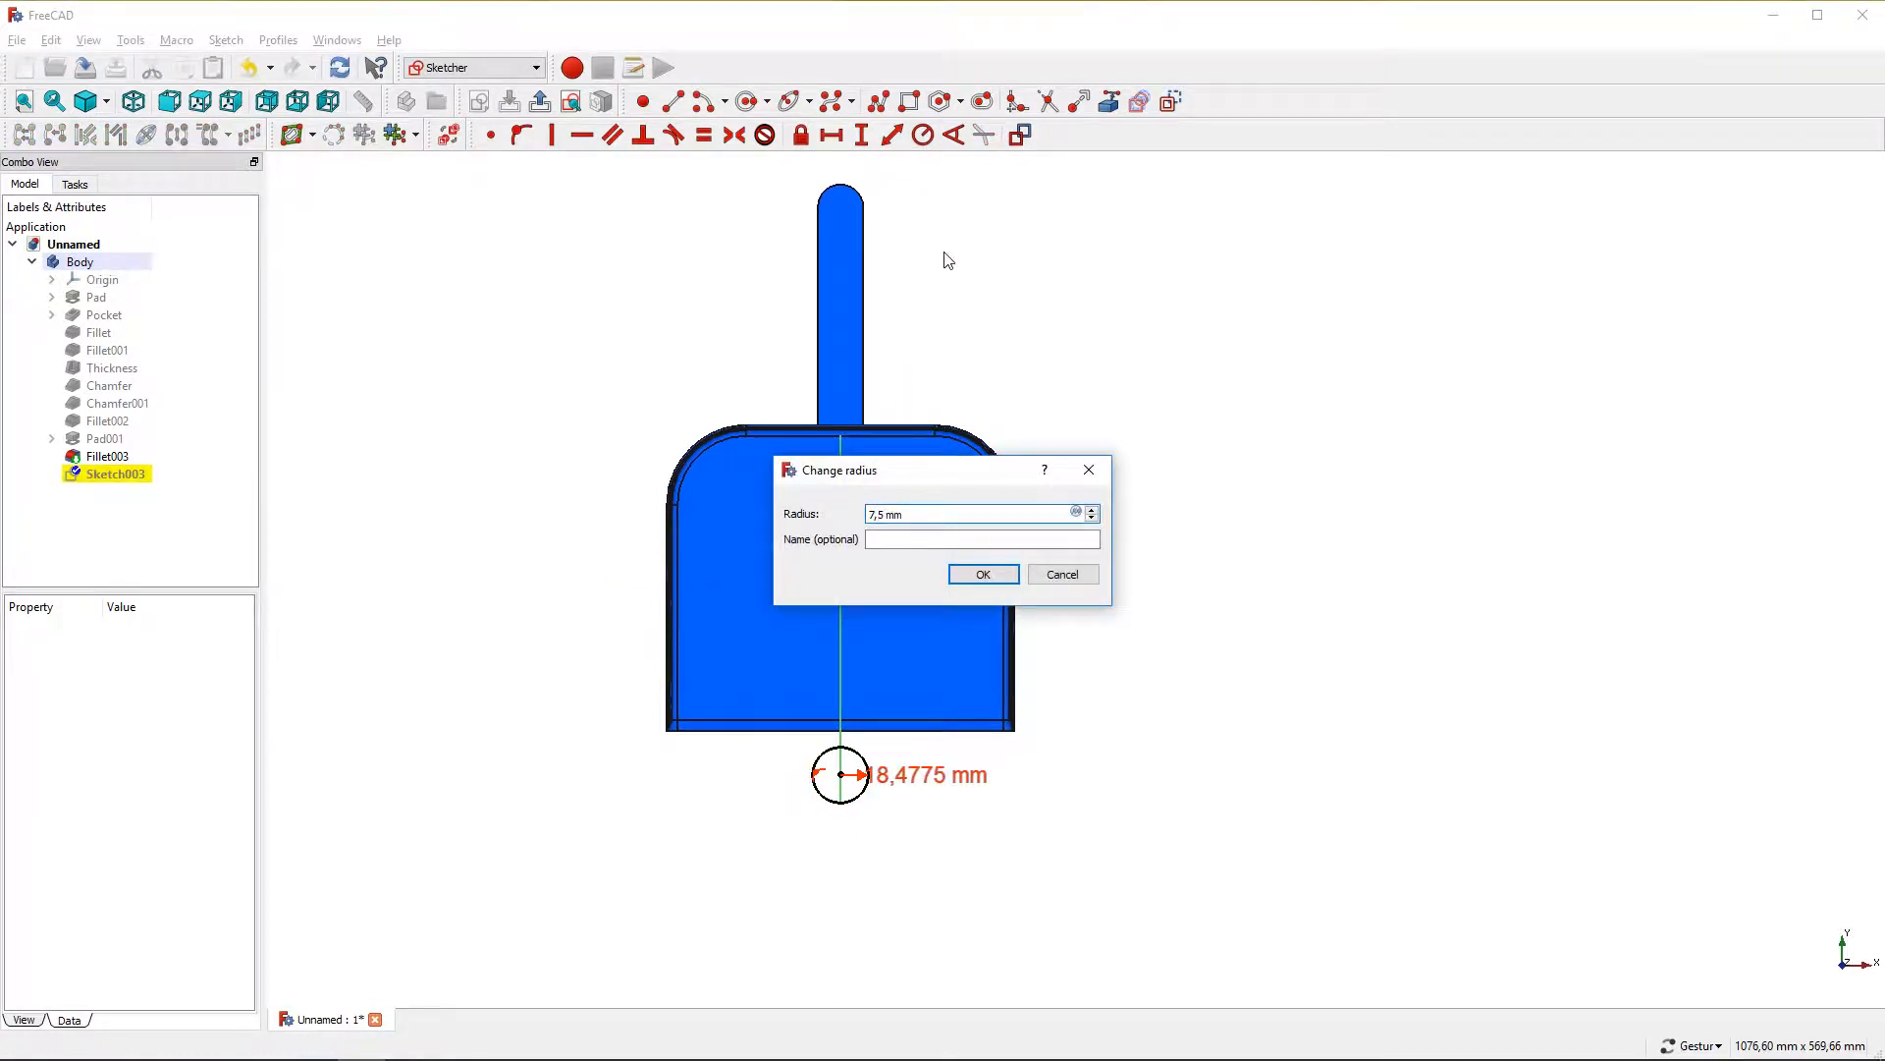
text(7,5)
key(Return)
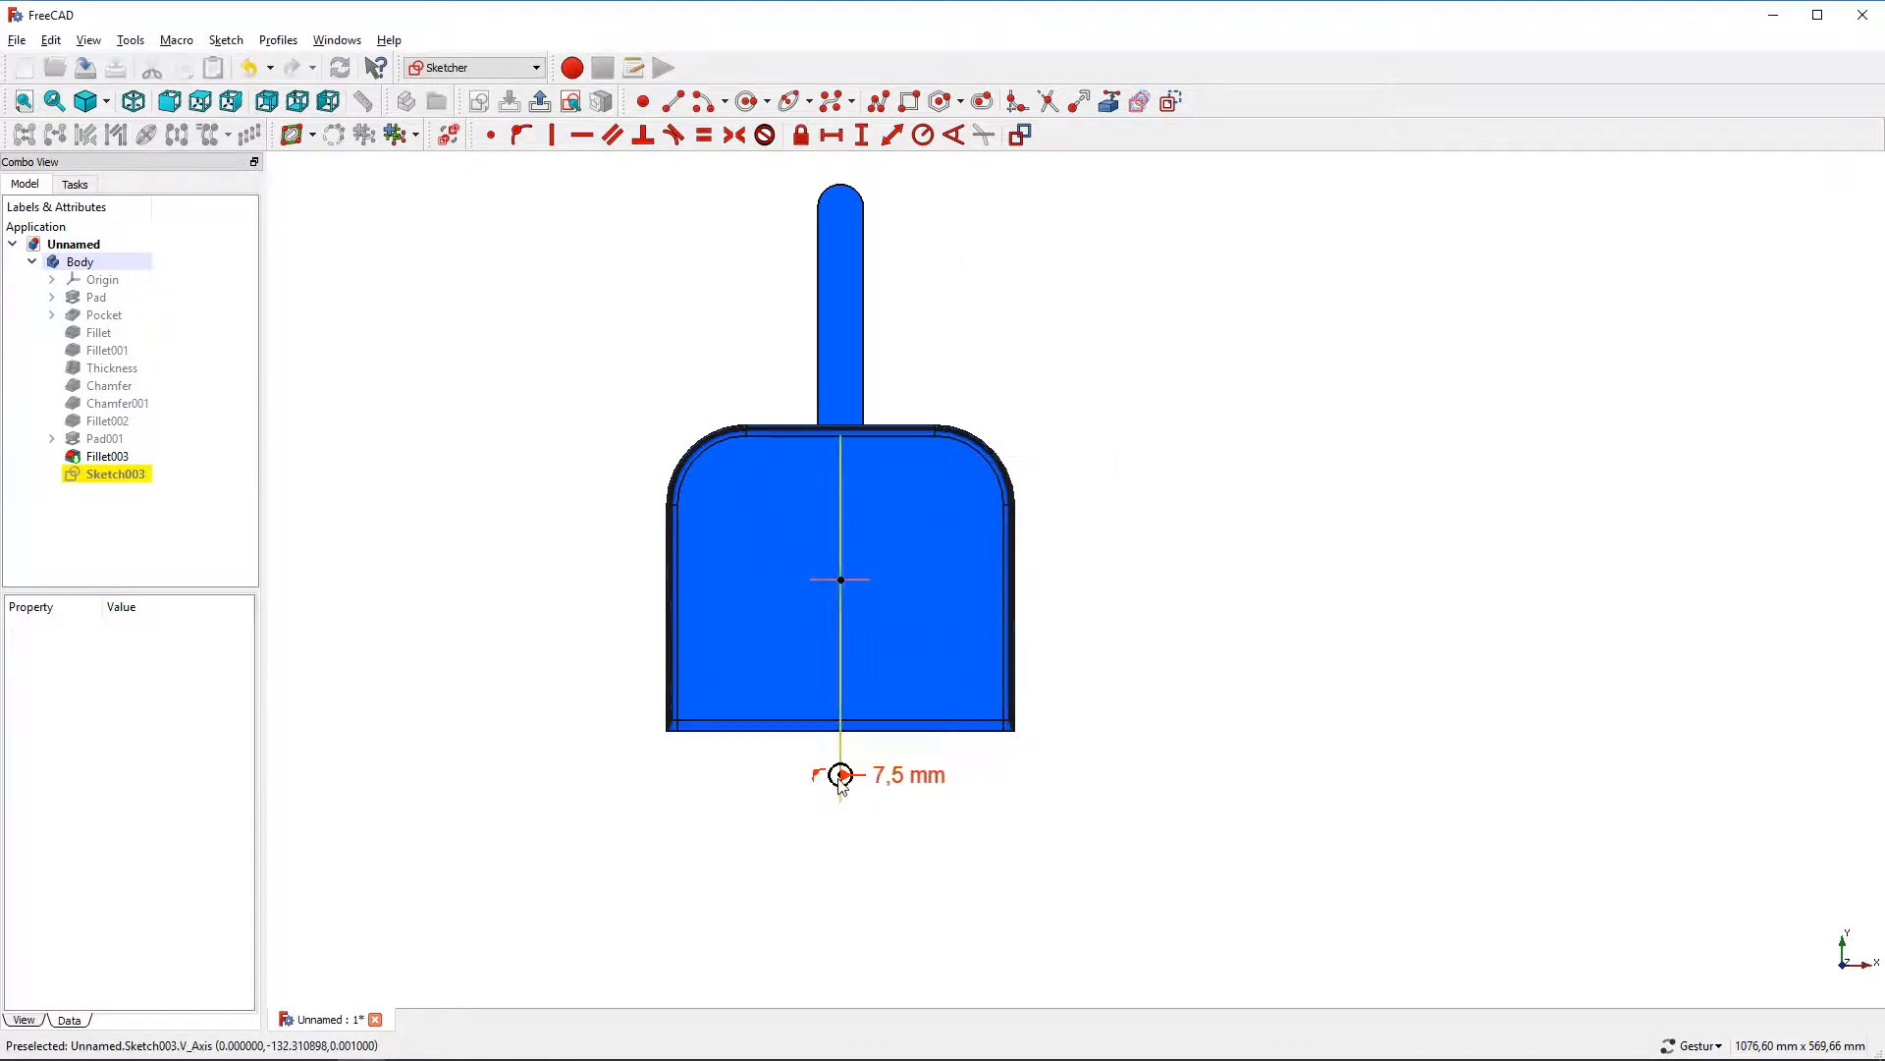
Move the circle up along the vertical axis into the dustpan area
drag(841, 783, 841, 513)
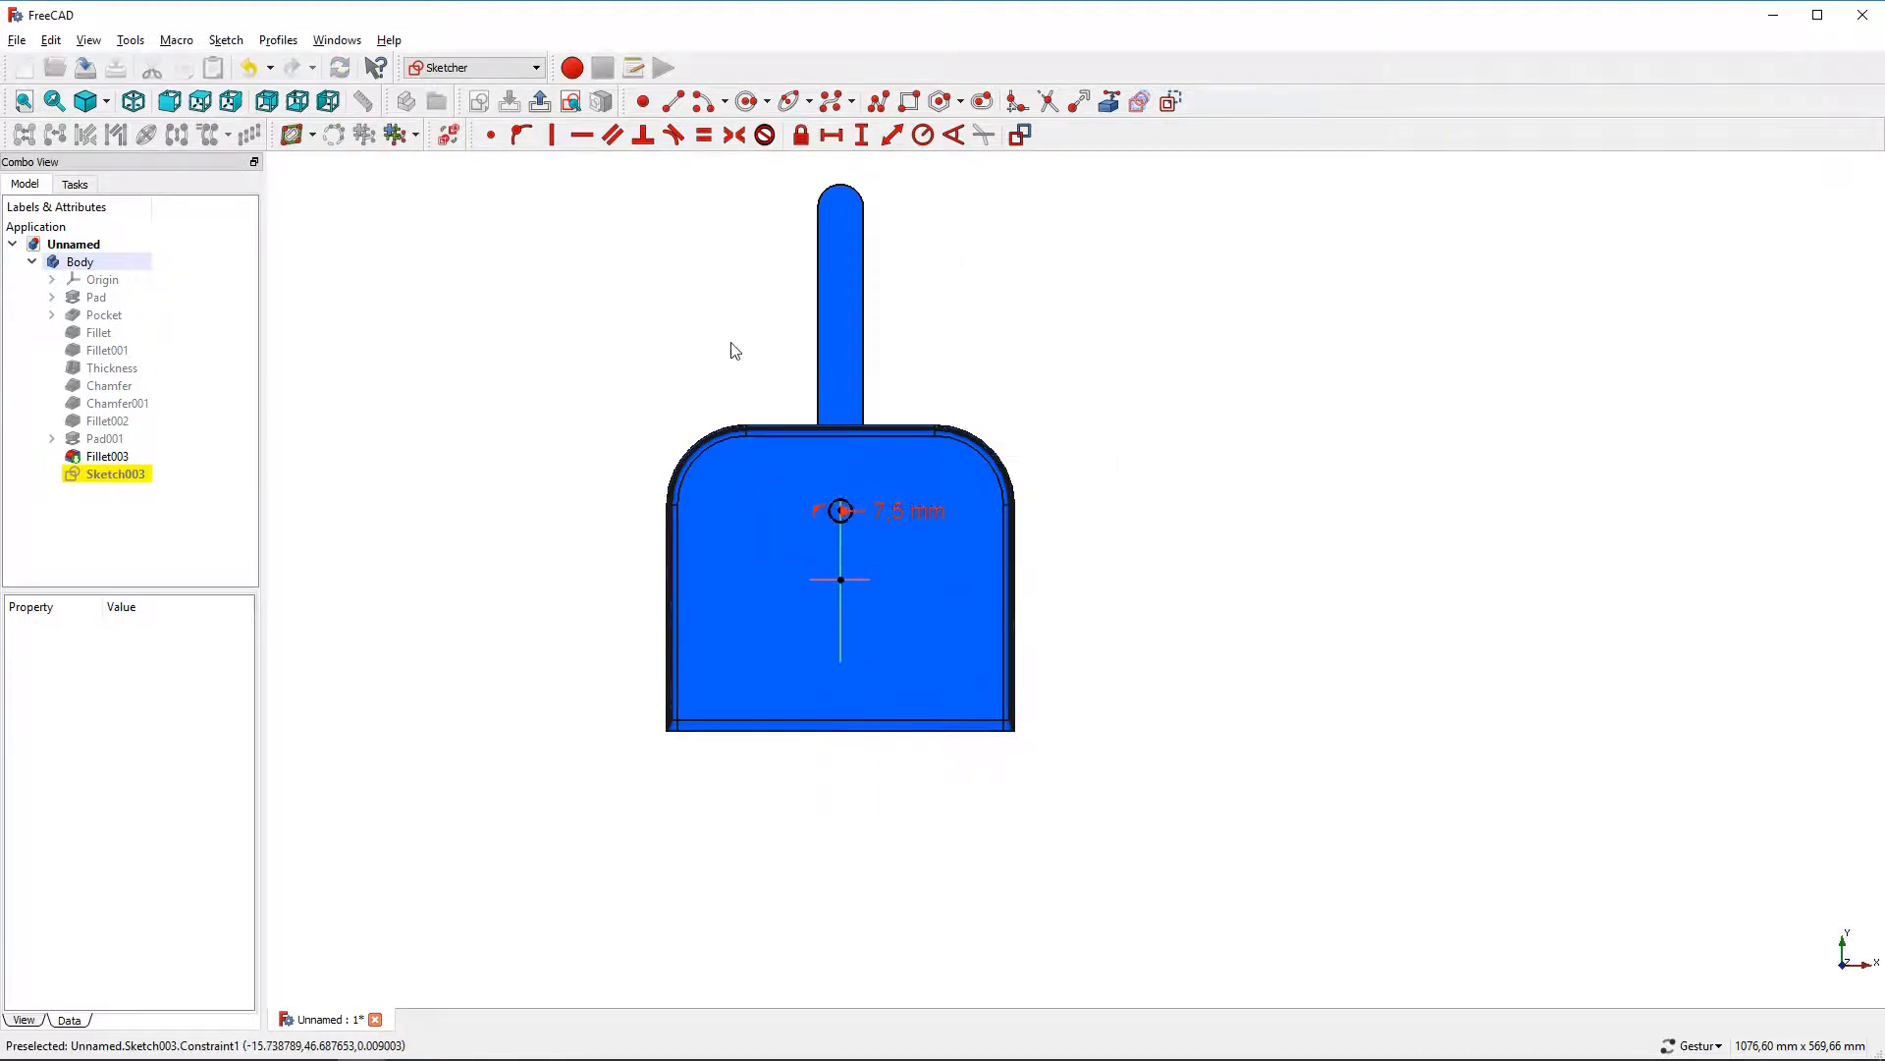
scroll(734, 350, up, 2)
drag(981, 597, 1006, 530)
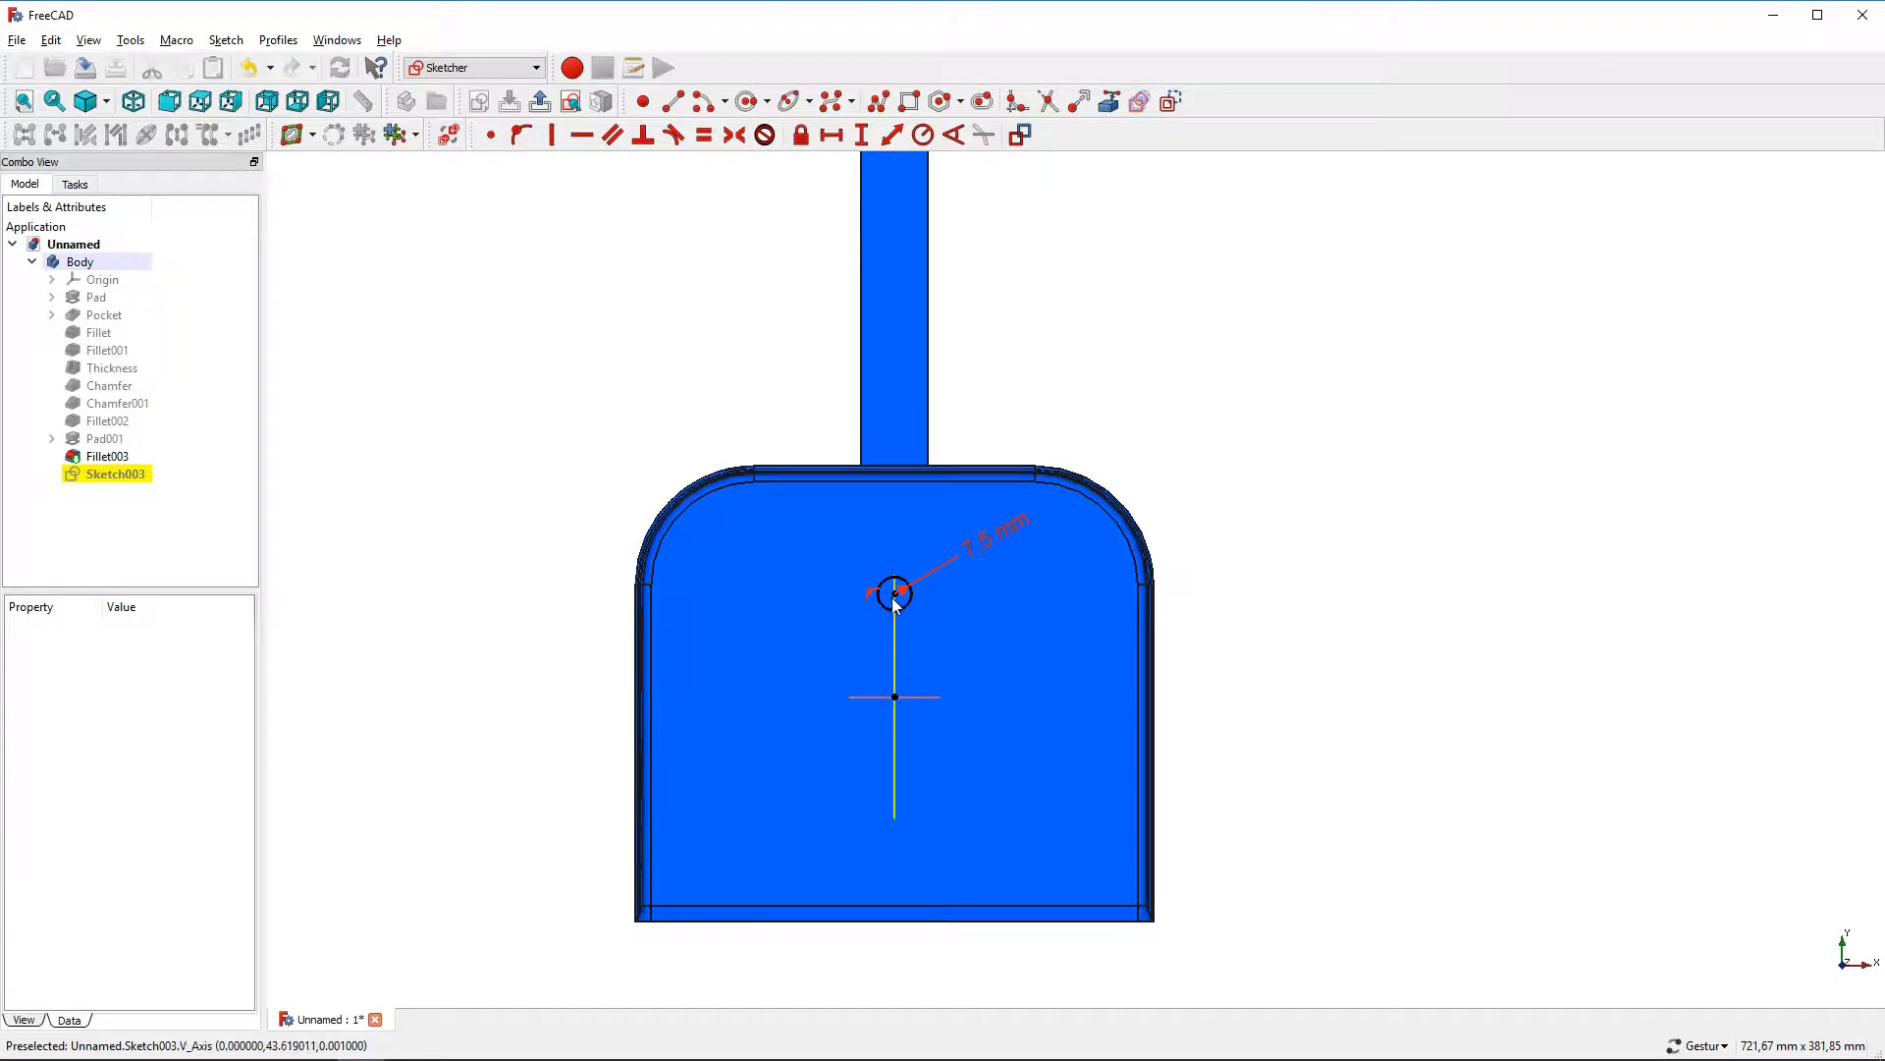
Constrain the circle centre 245 mm above the origin and close the sketch
click(895, 603)
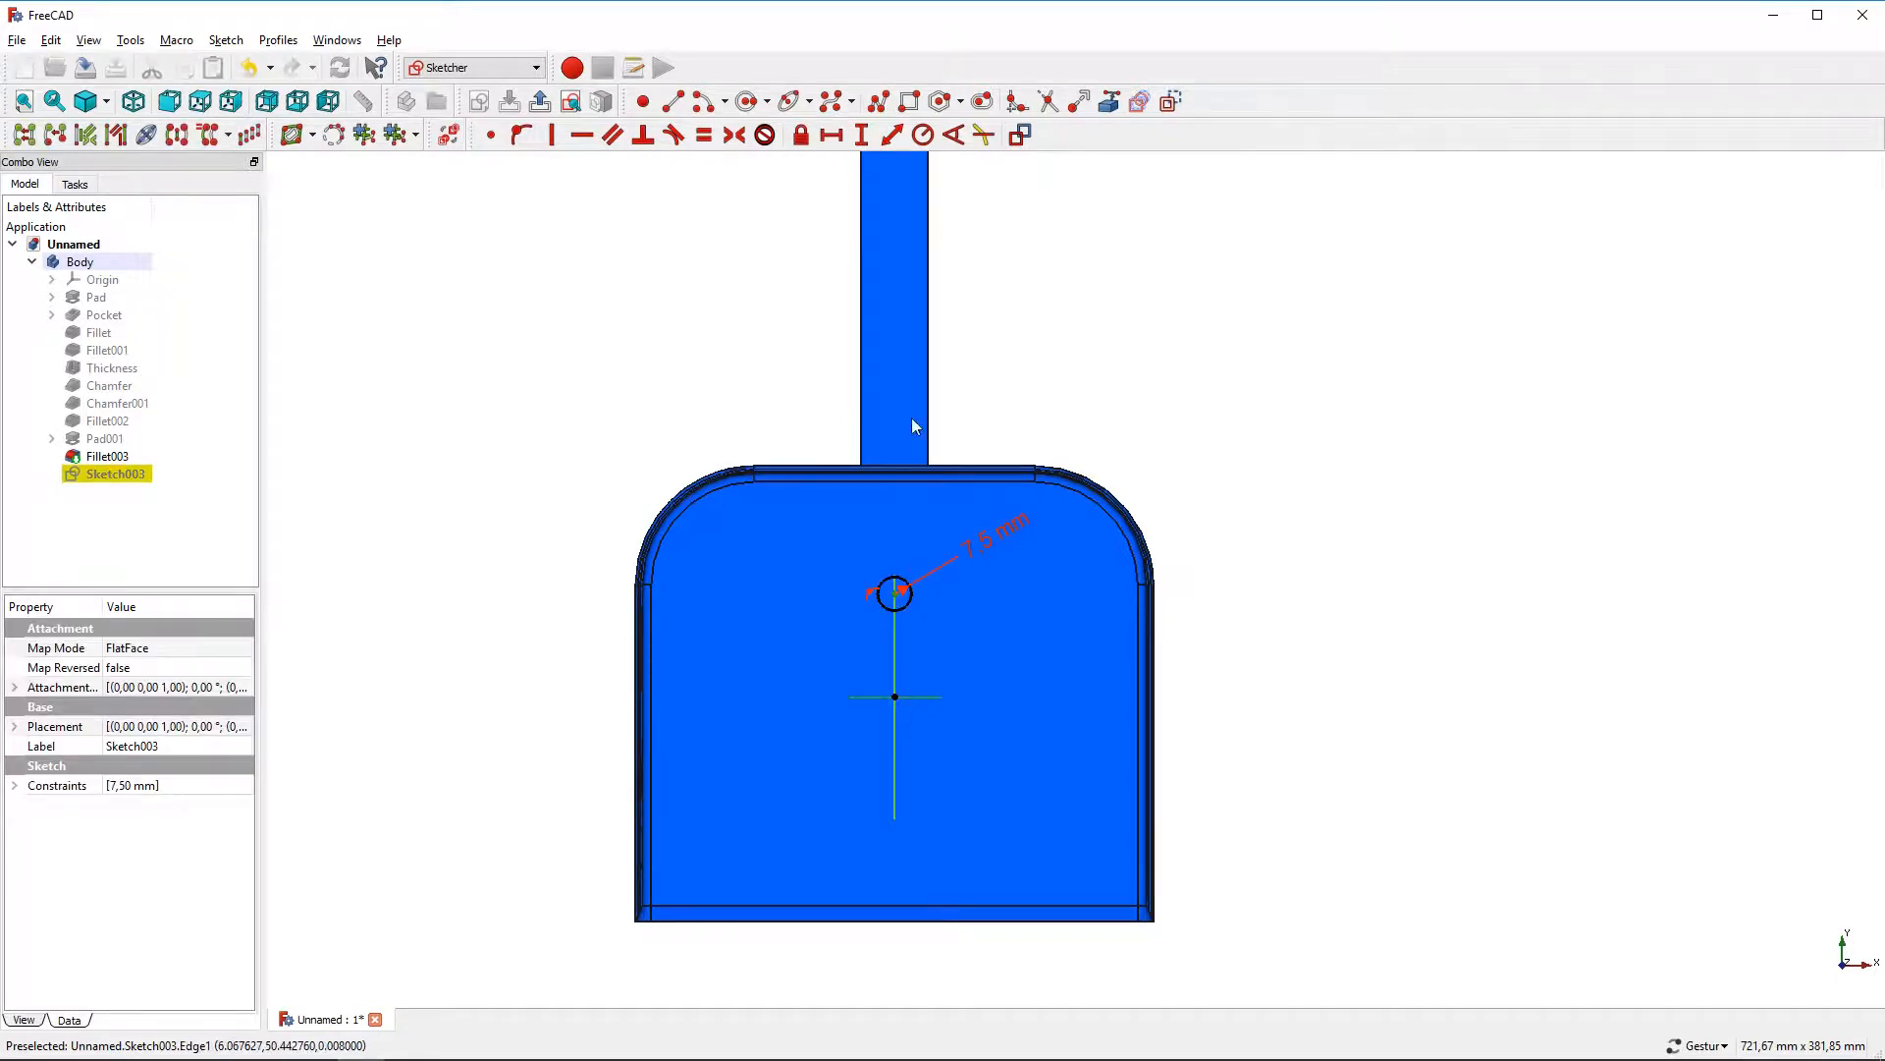
click(862, 135)
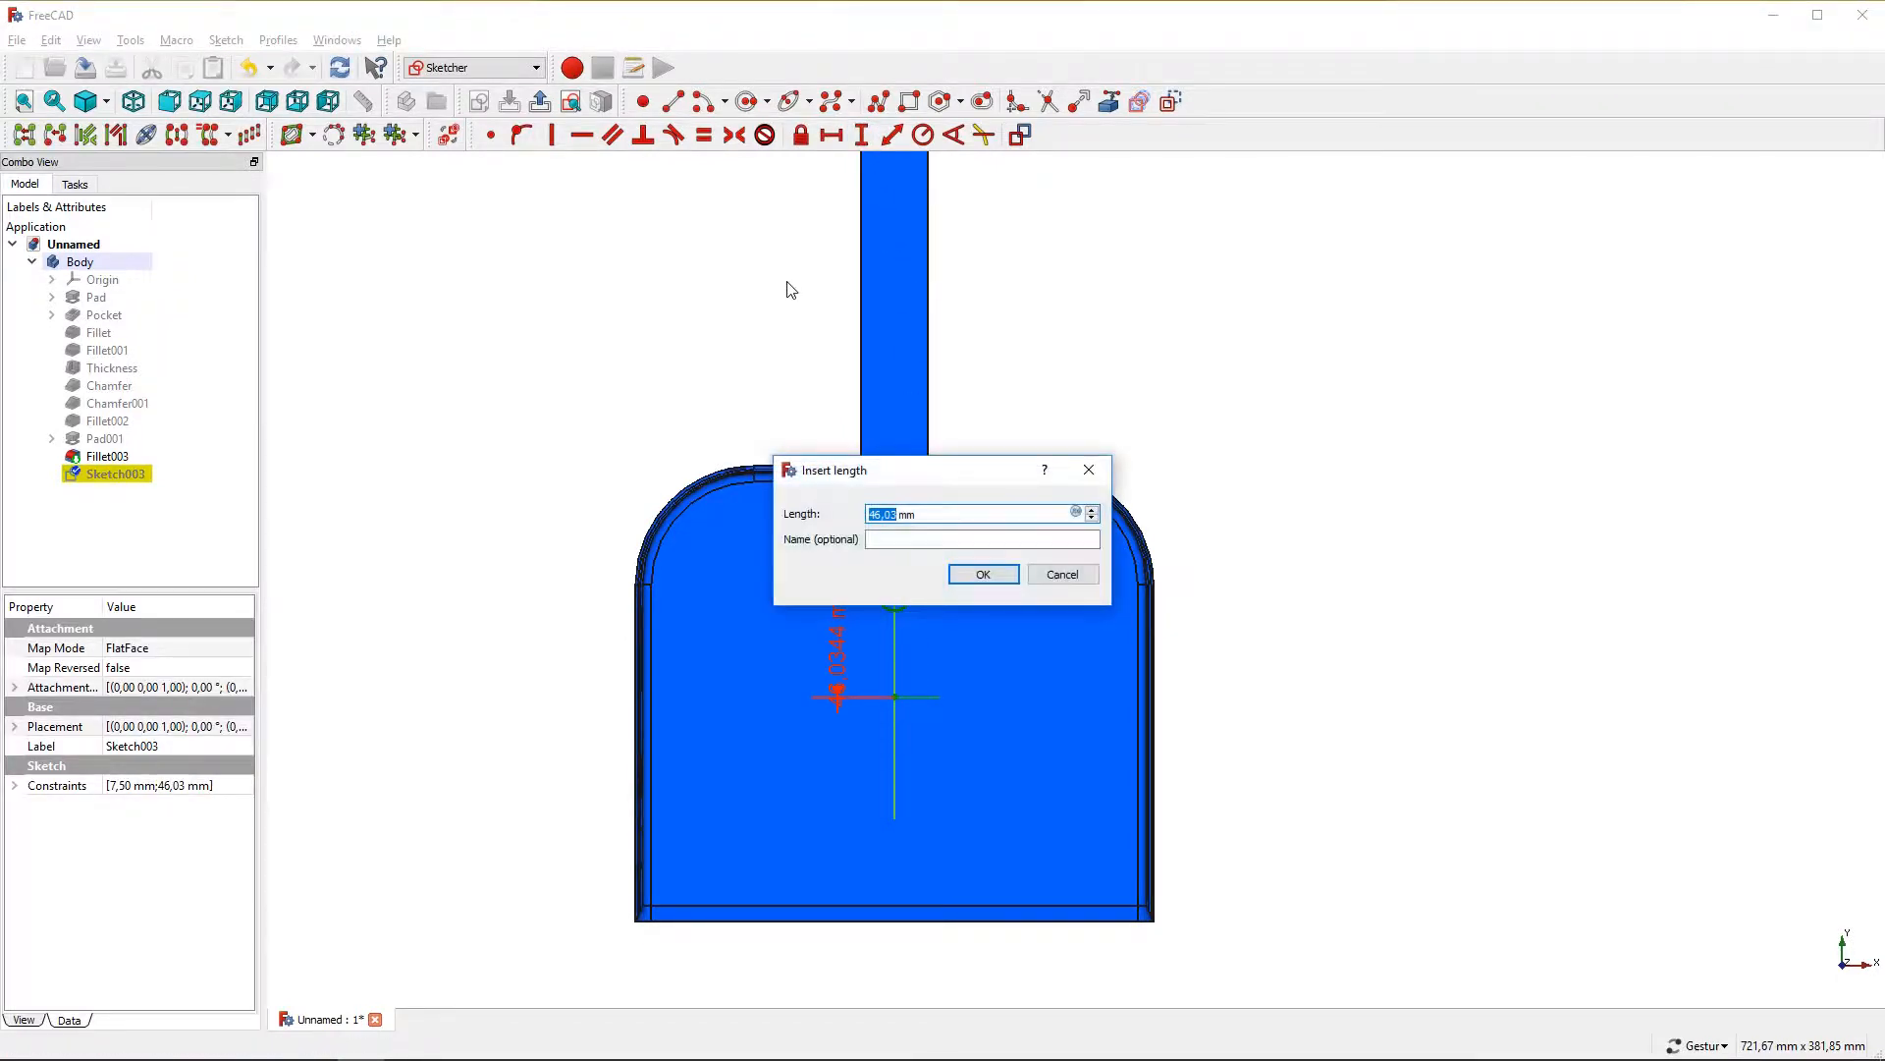
key(Return)
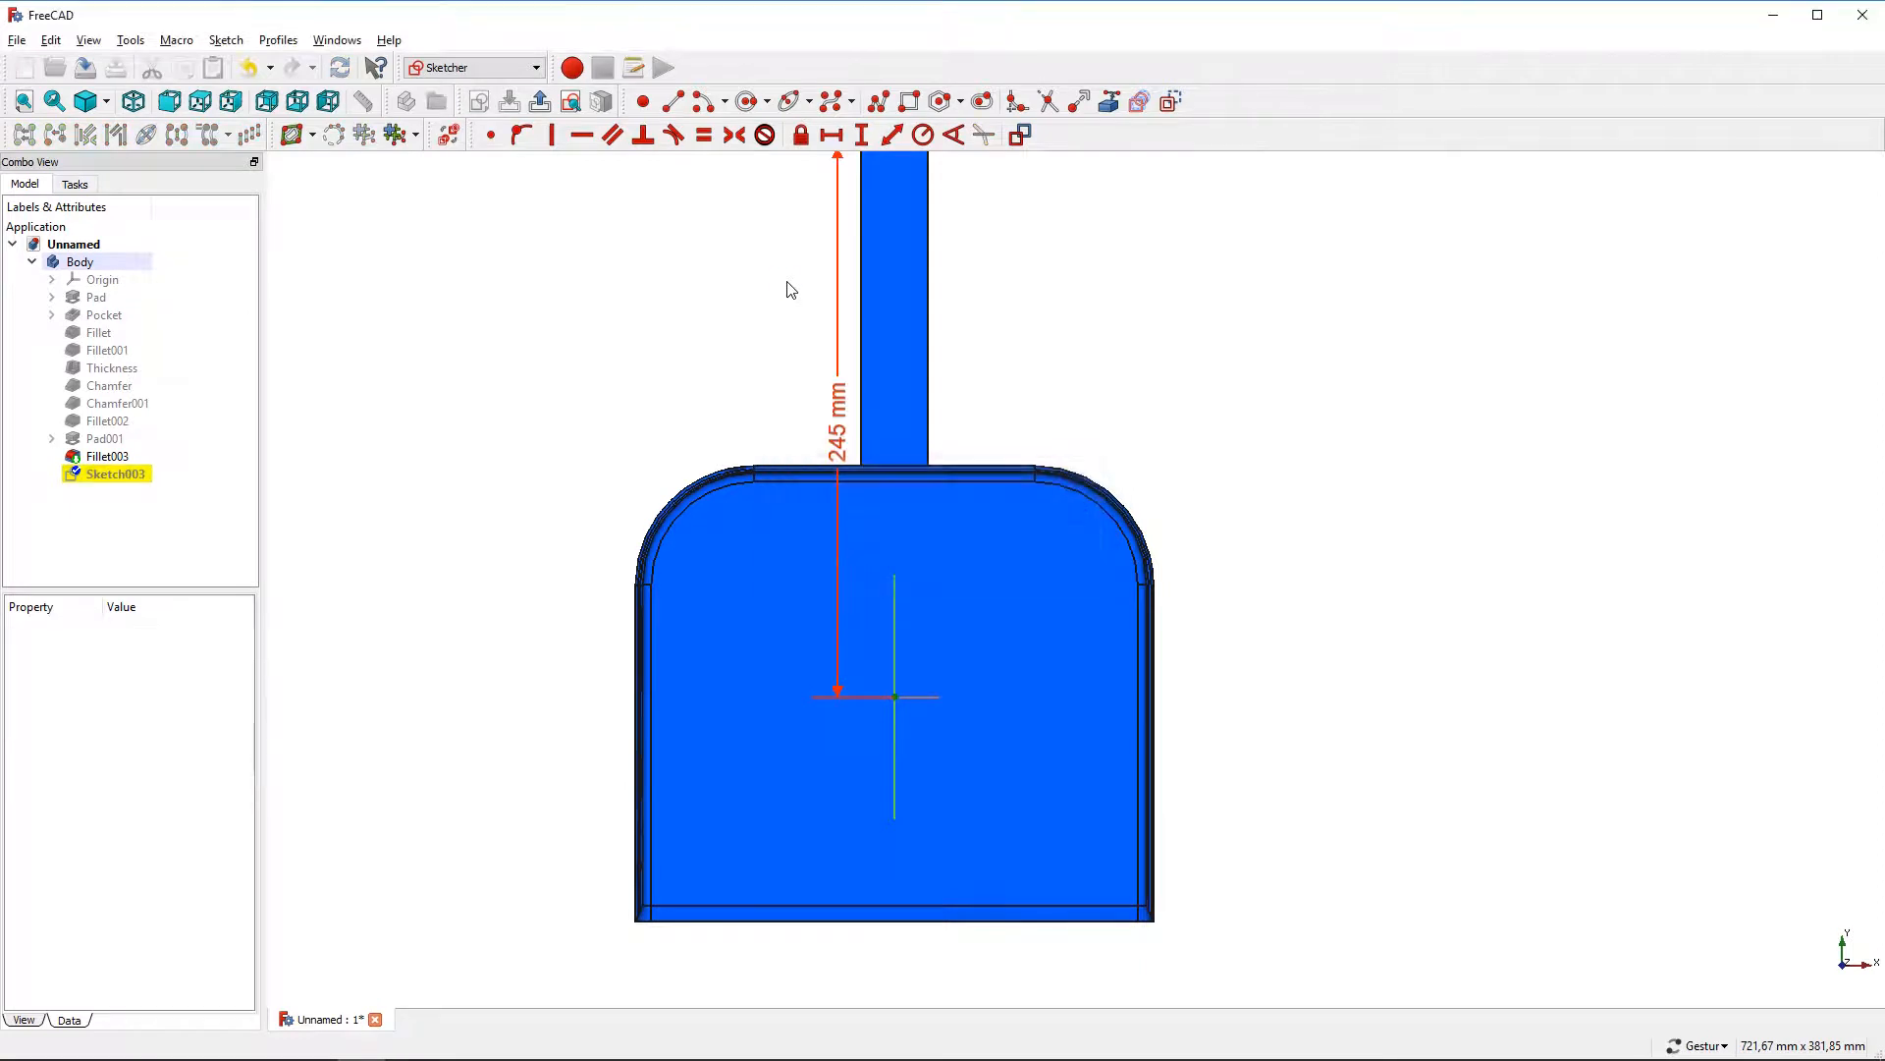
scroll(790, 290, down, 2)
right_drag(786, 289, 786, 450)
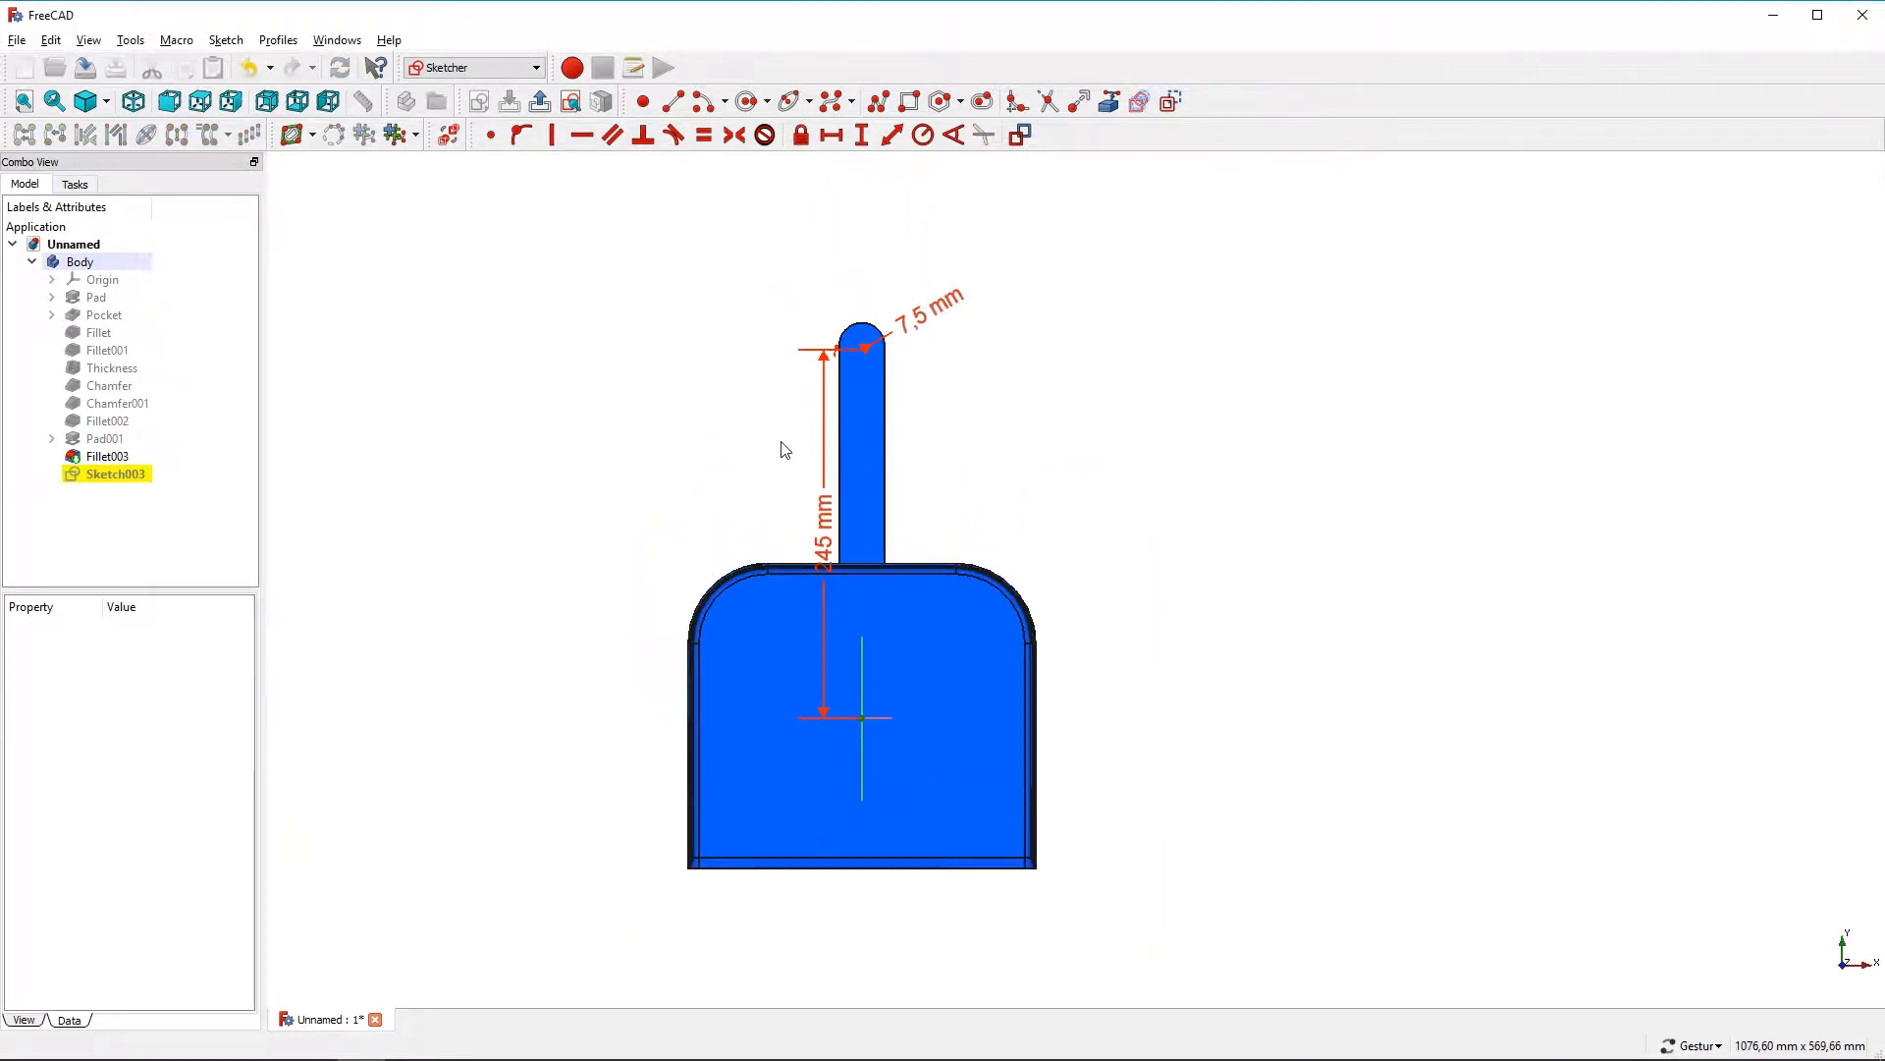
click(540, 102)
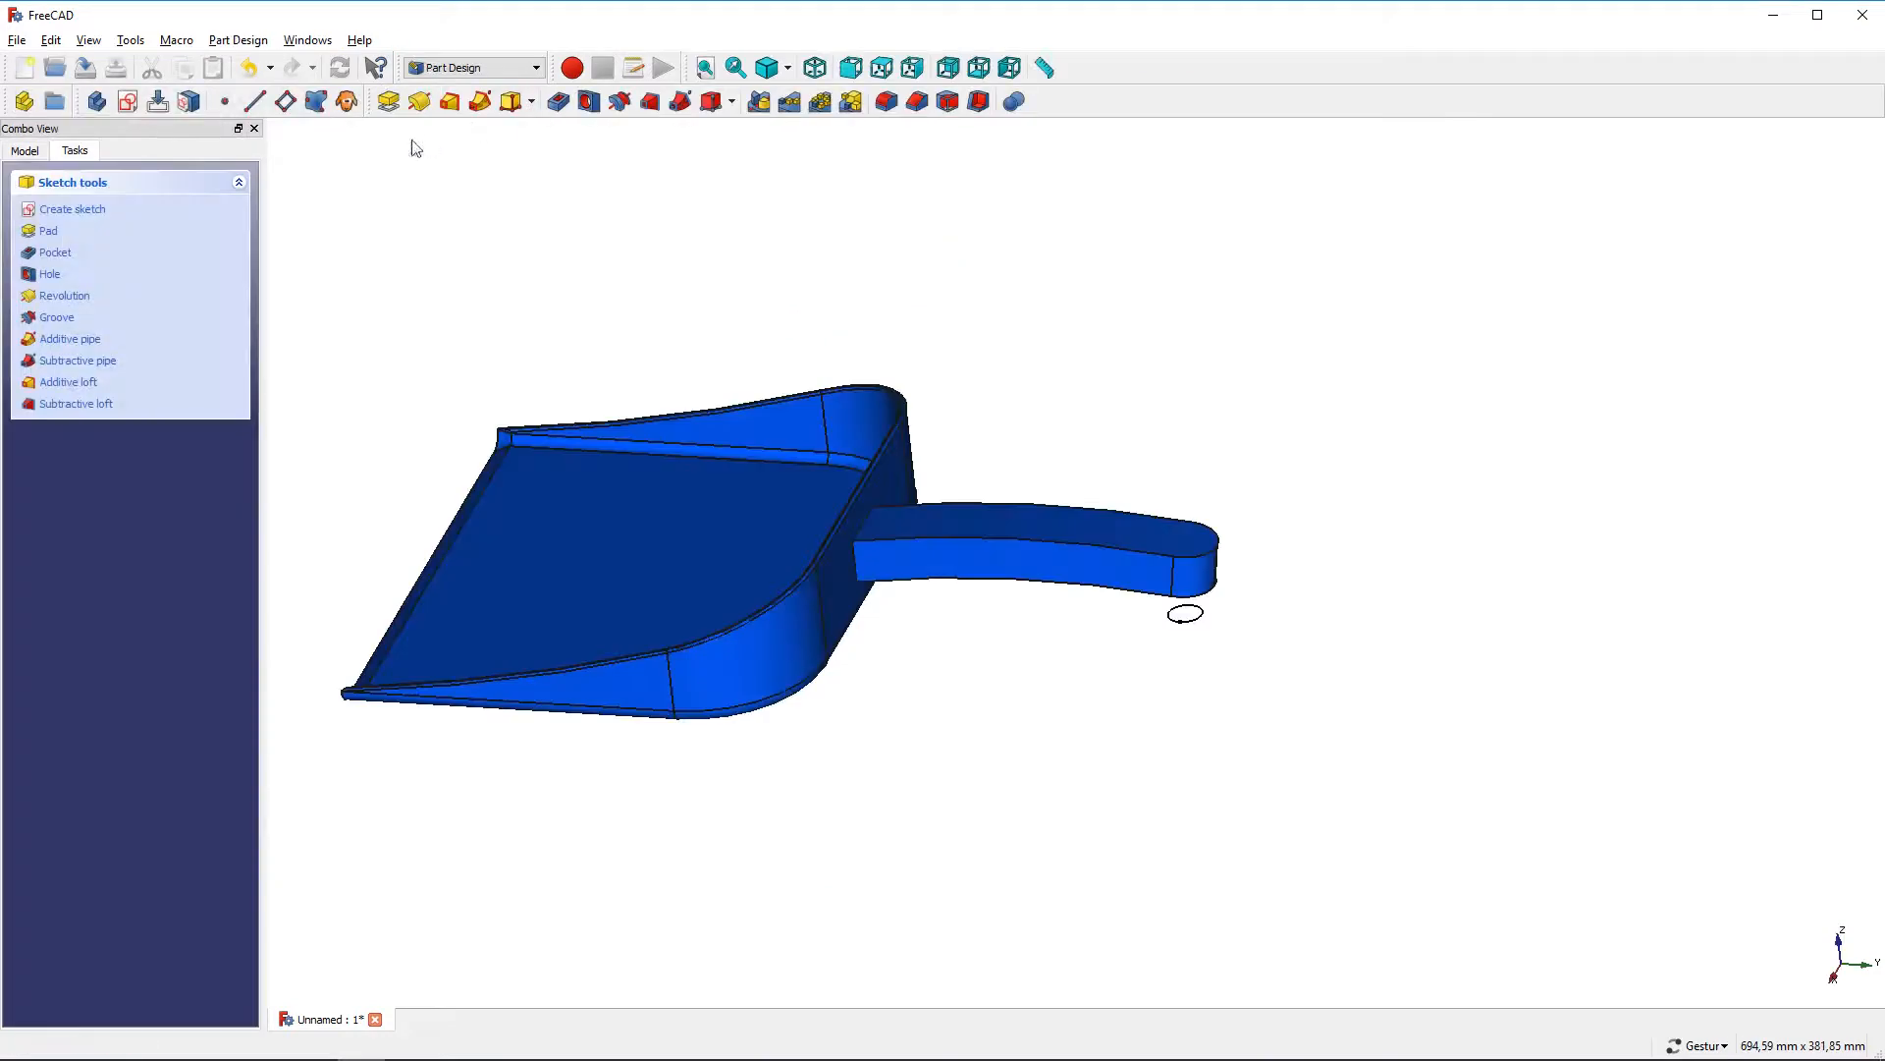
Pocket the circle sketch Through all, reversed, to cut a hanging hole in the handle end
click(56, 251)
click(184, 265)
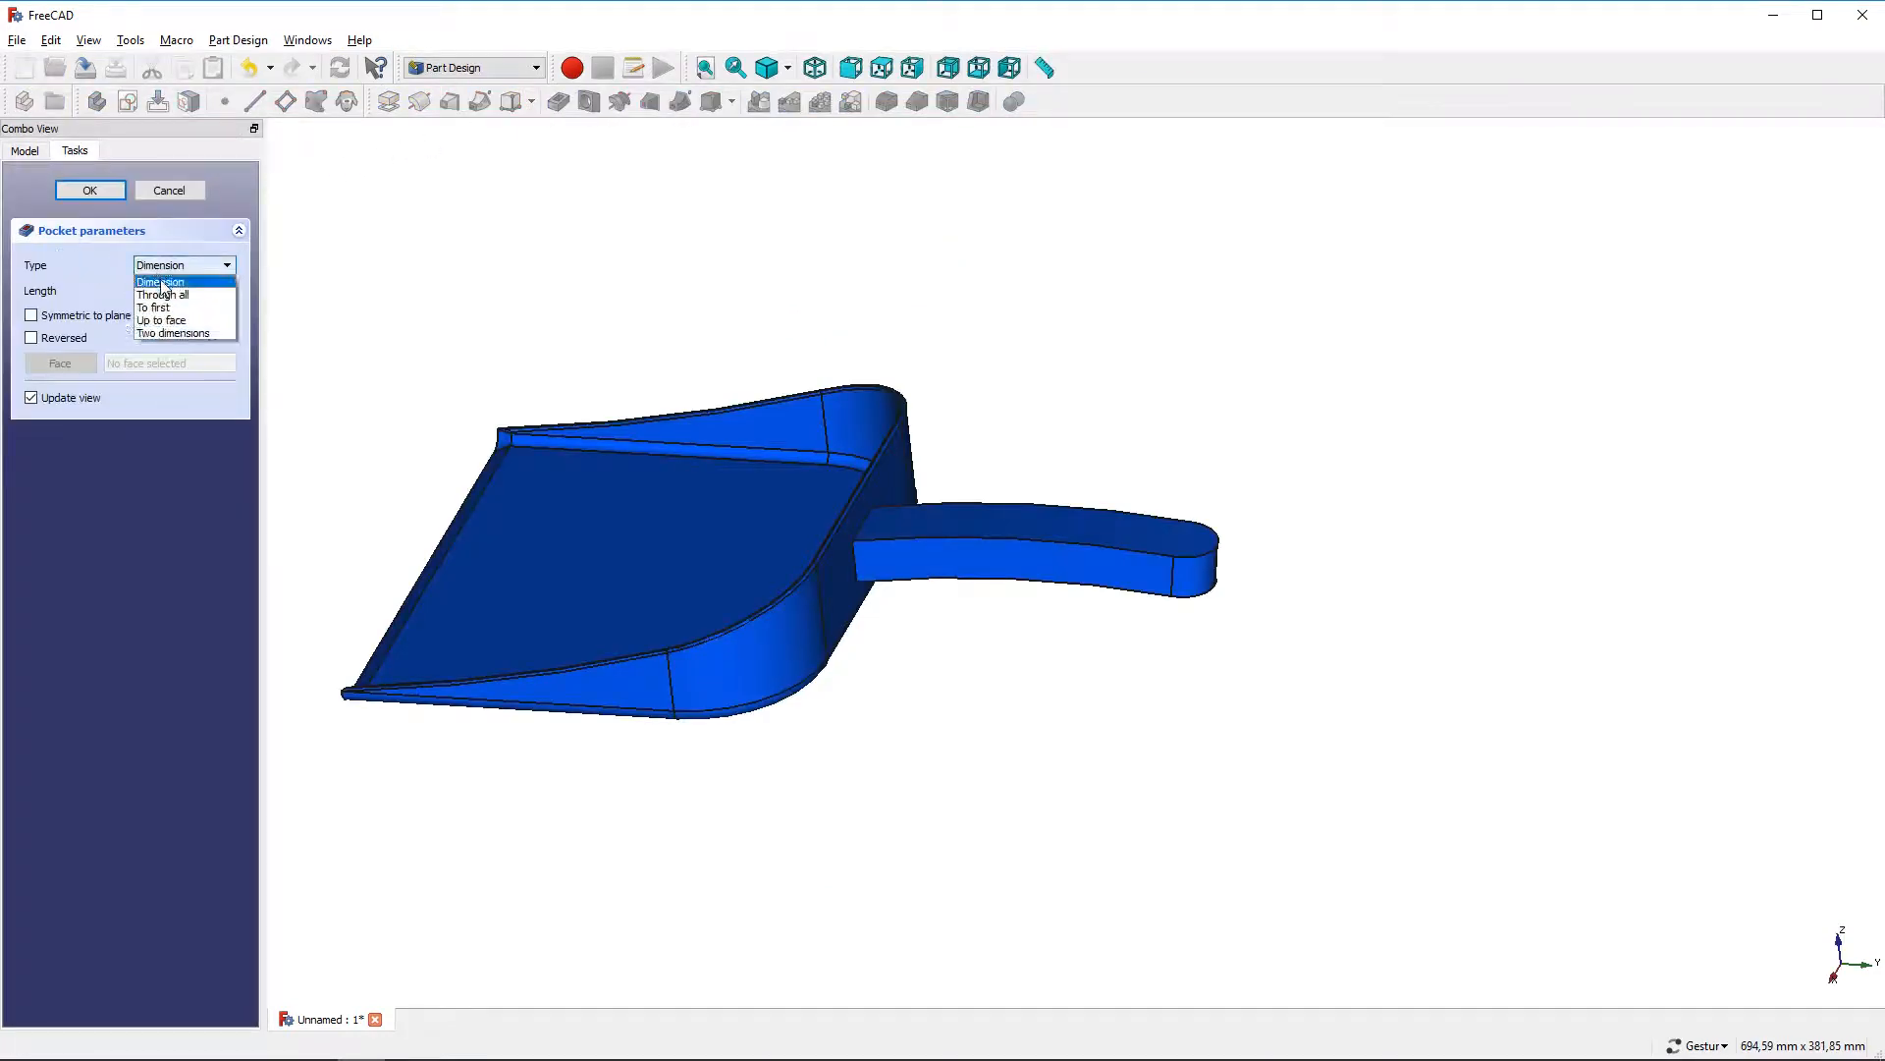
click(167, 297)
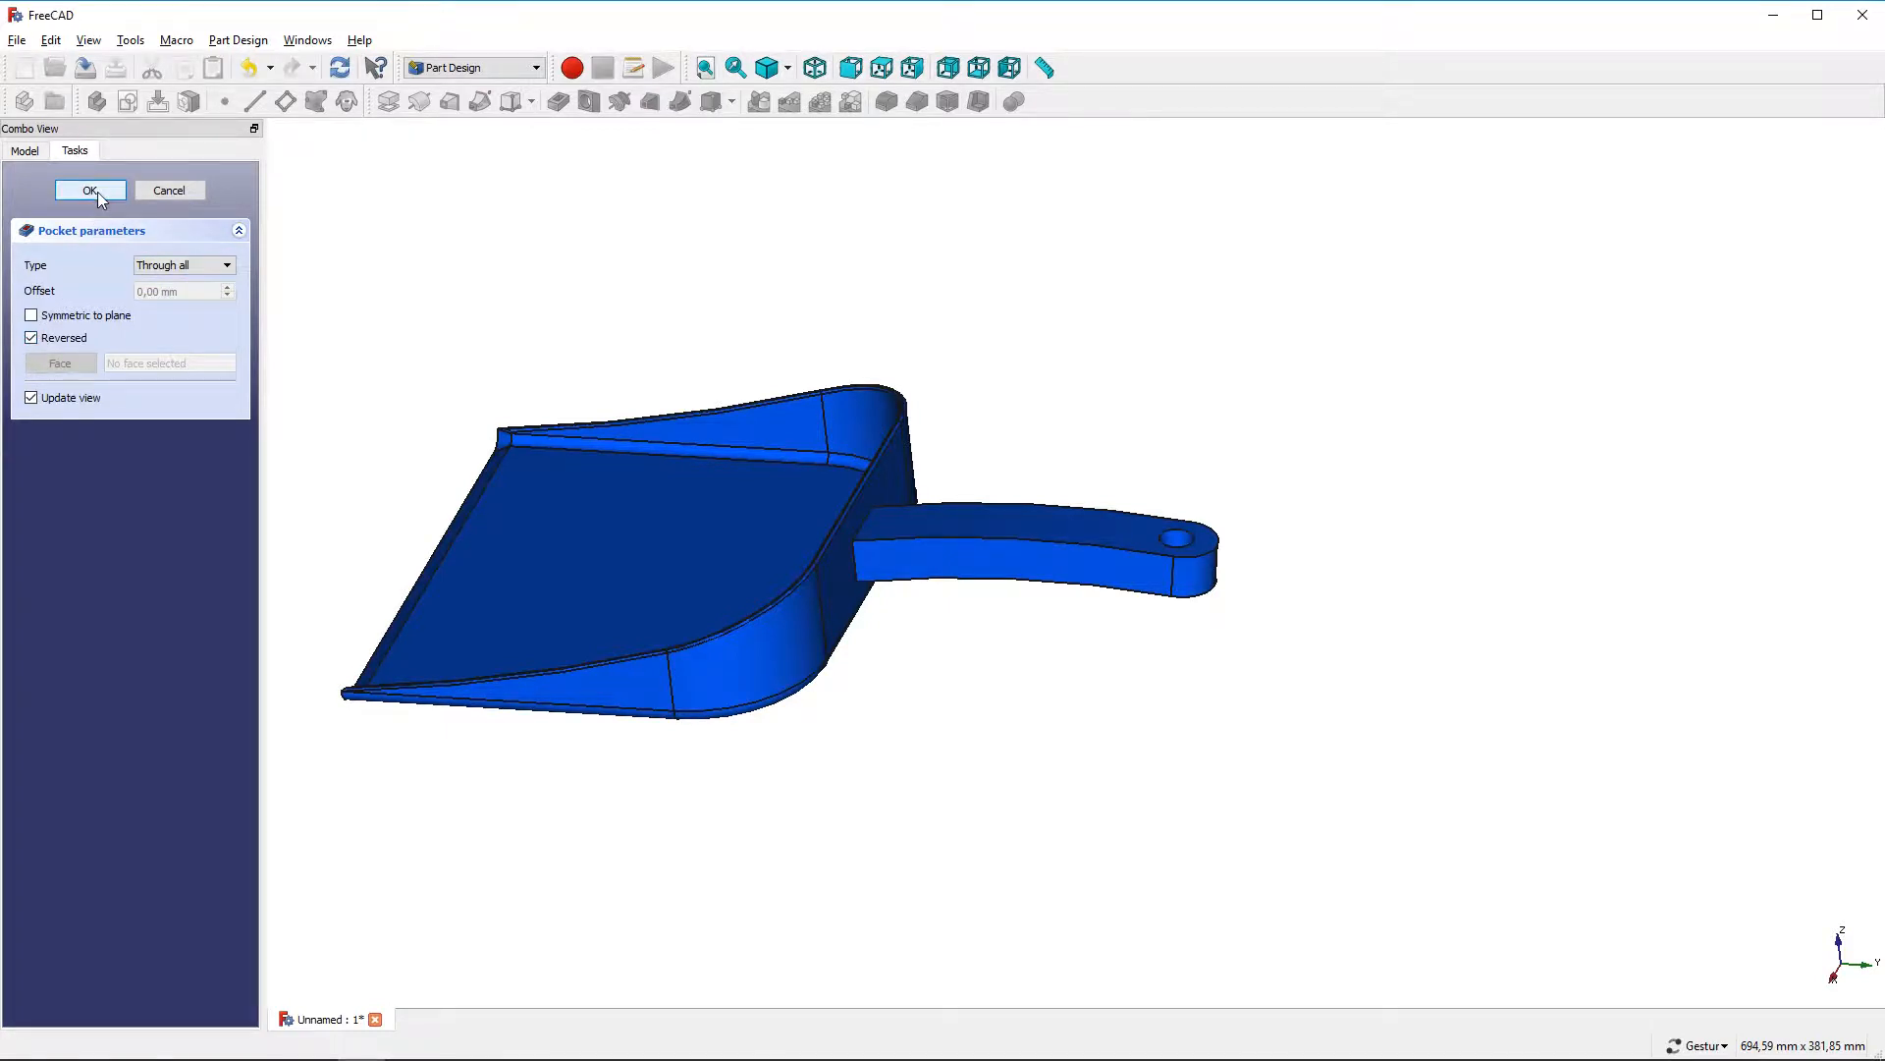
click(90, 190)
Fillet the handle's upper and lower long edges and the hole's edges with a 3,5 mm radius
scroll(1179, 545, up, 2)
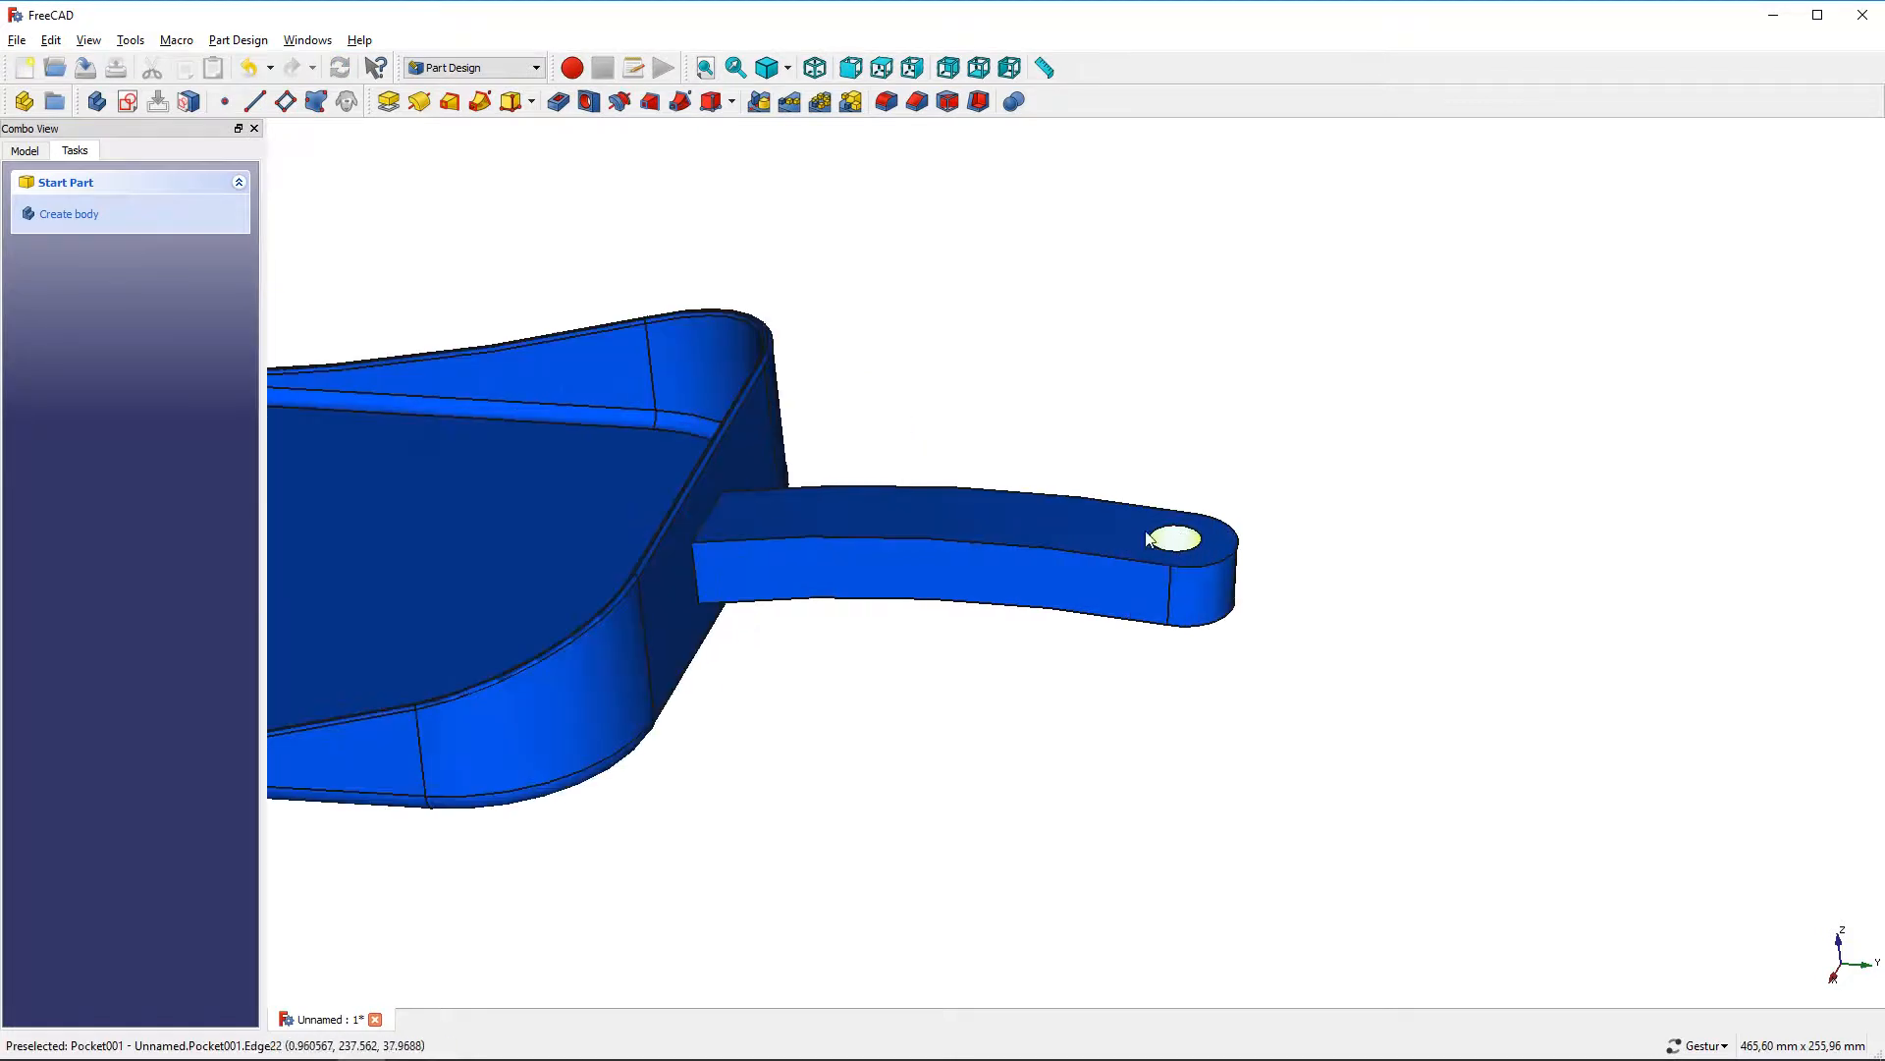
click(1123, 502)
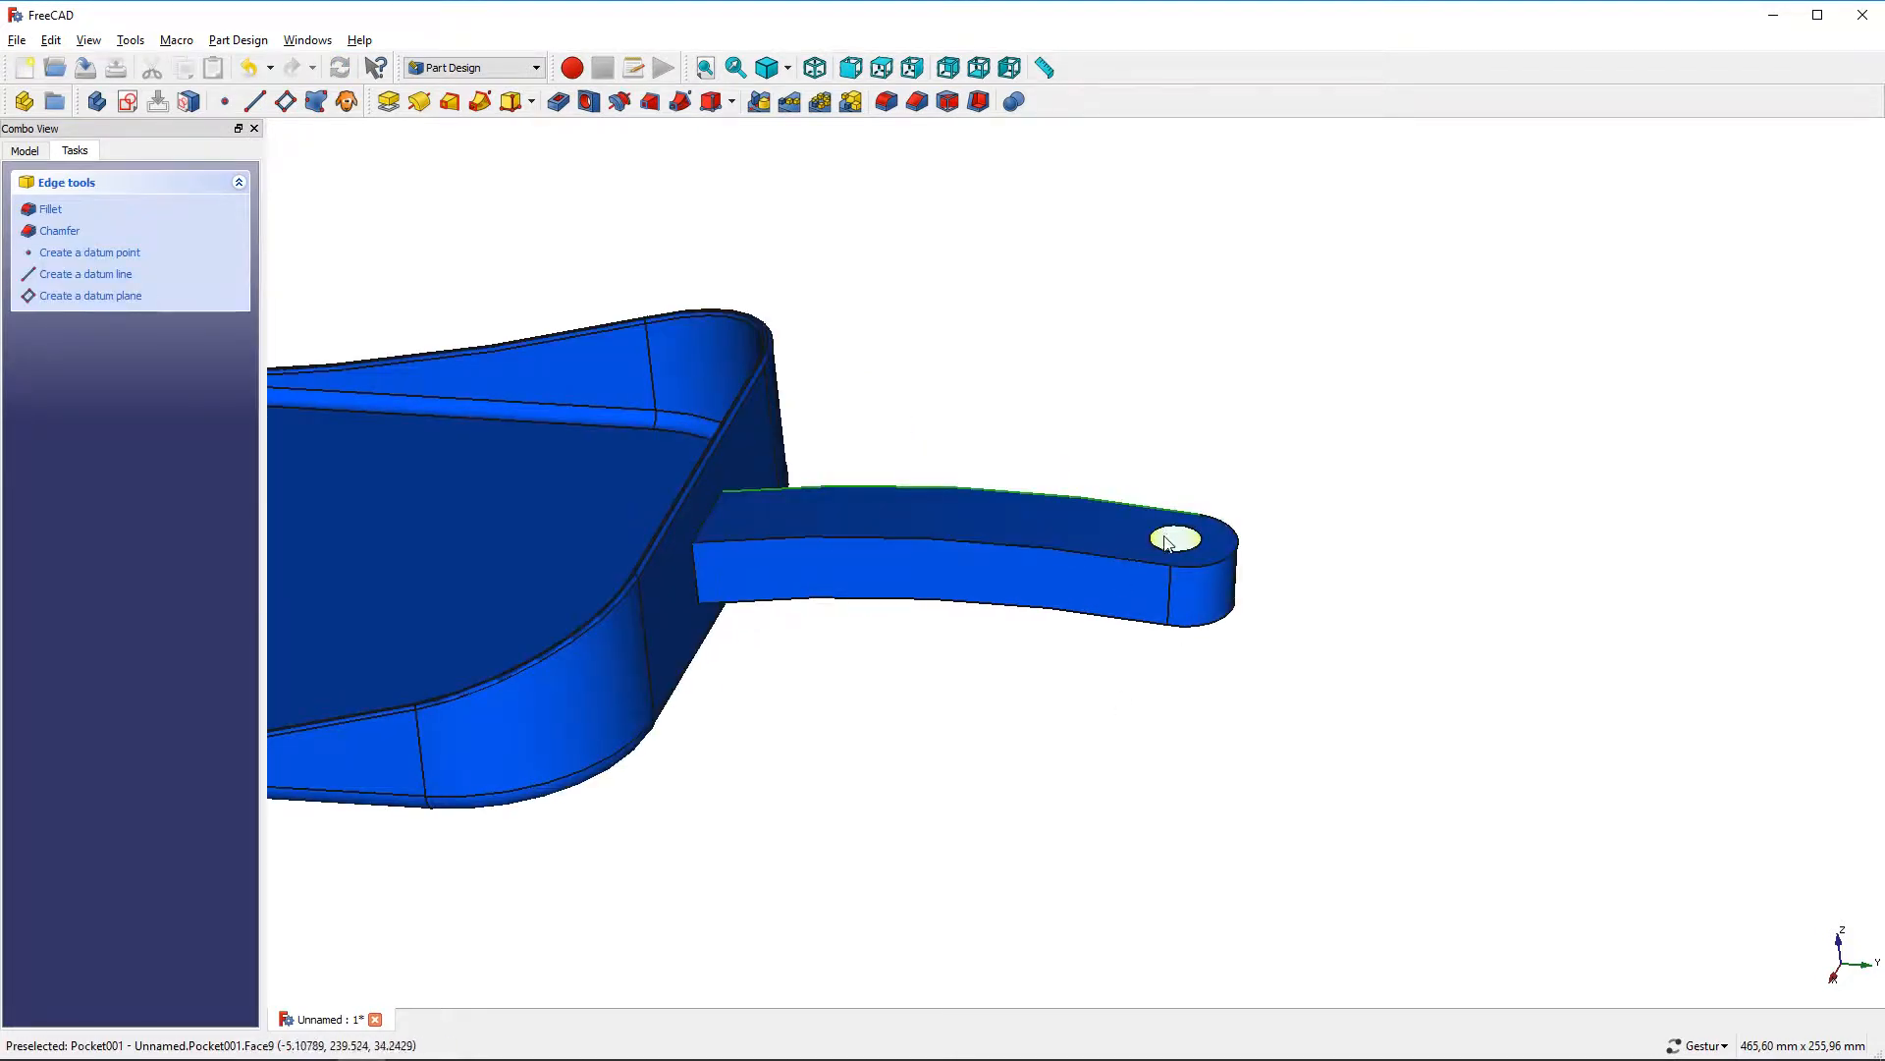
drag(1203, 736, 1118, 513)
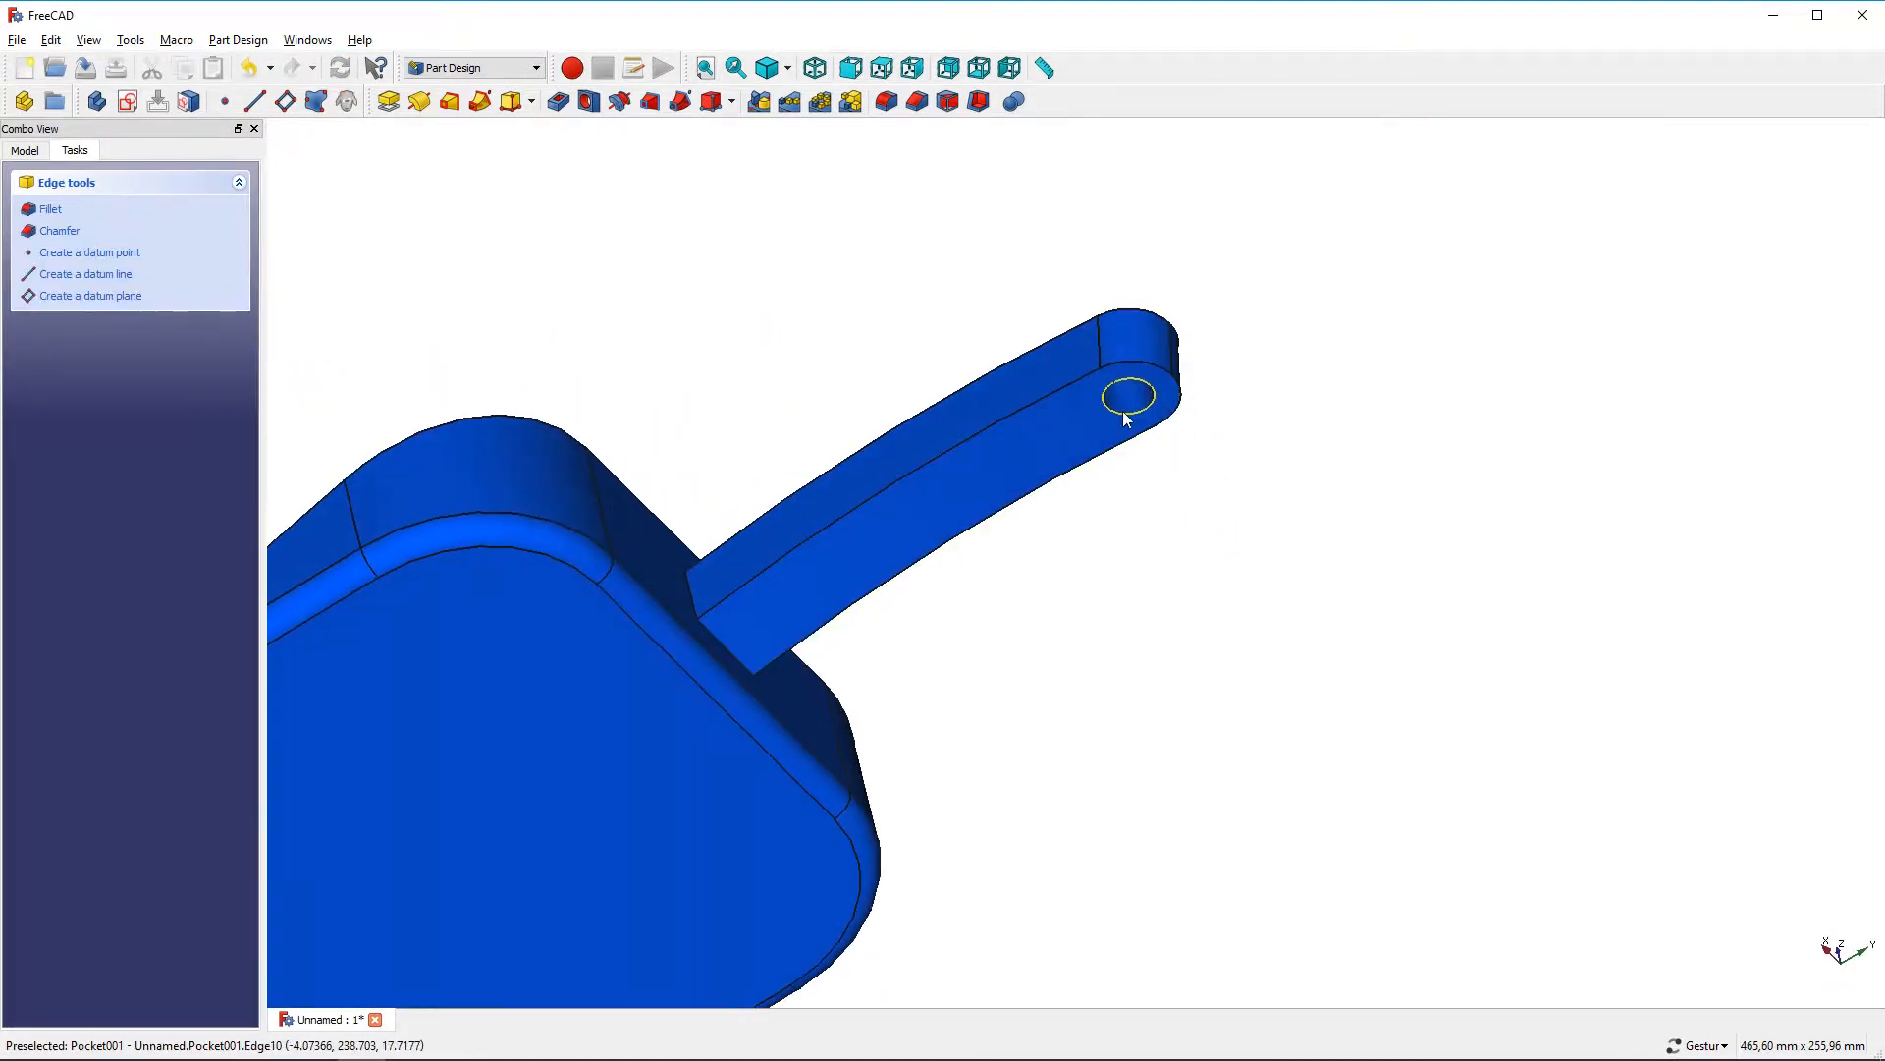
ctrl+click(1124, 413)
ctrl+click(1120, 447)
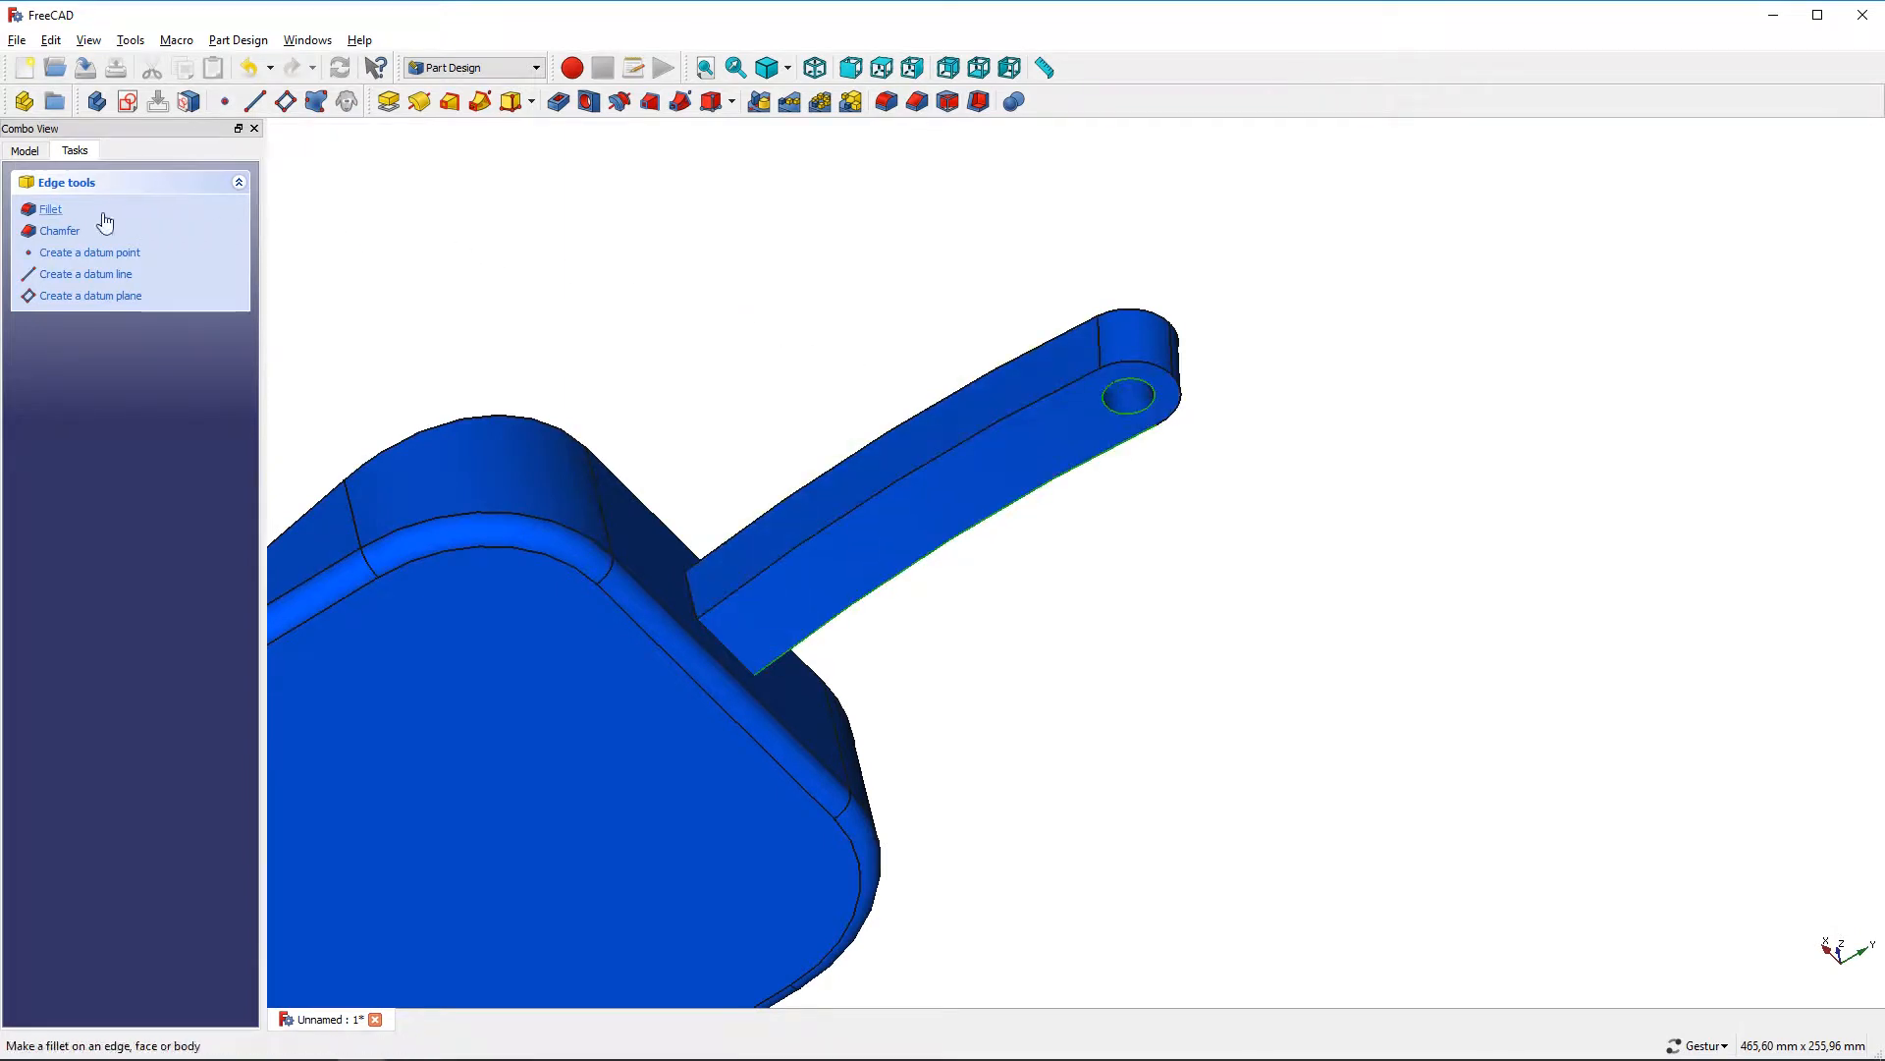
click(51, 210)
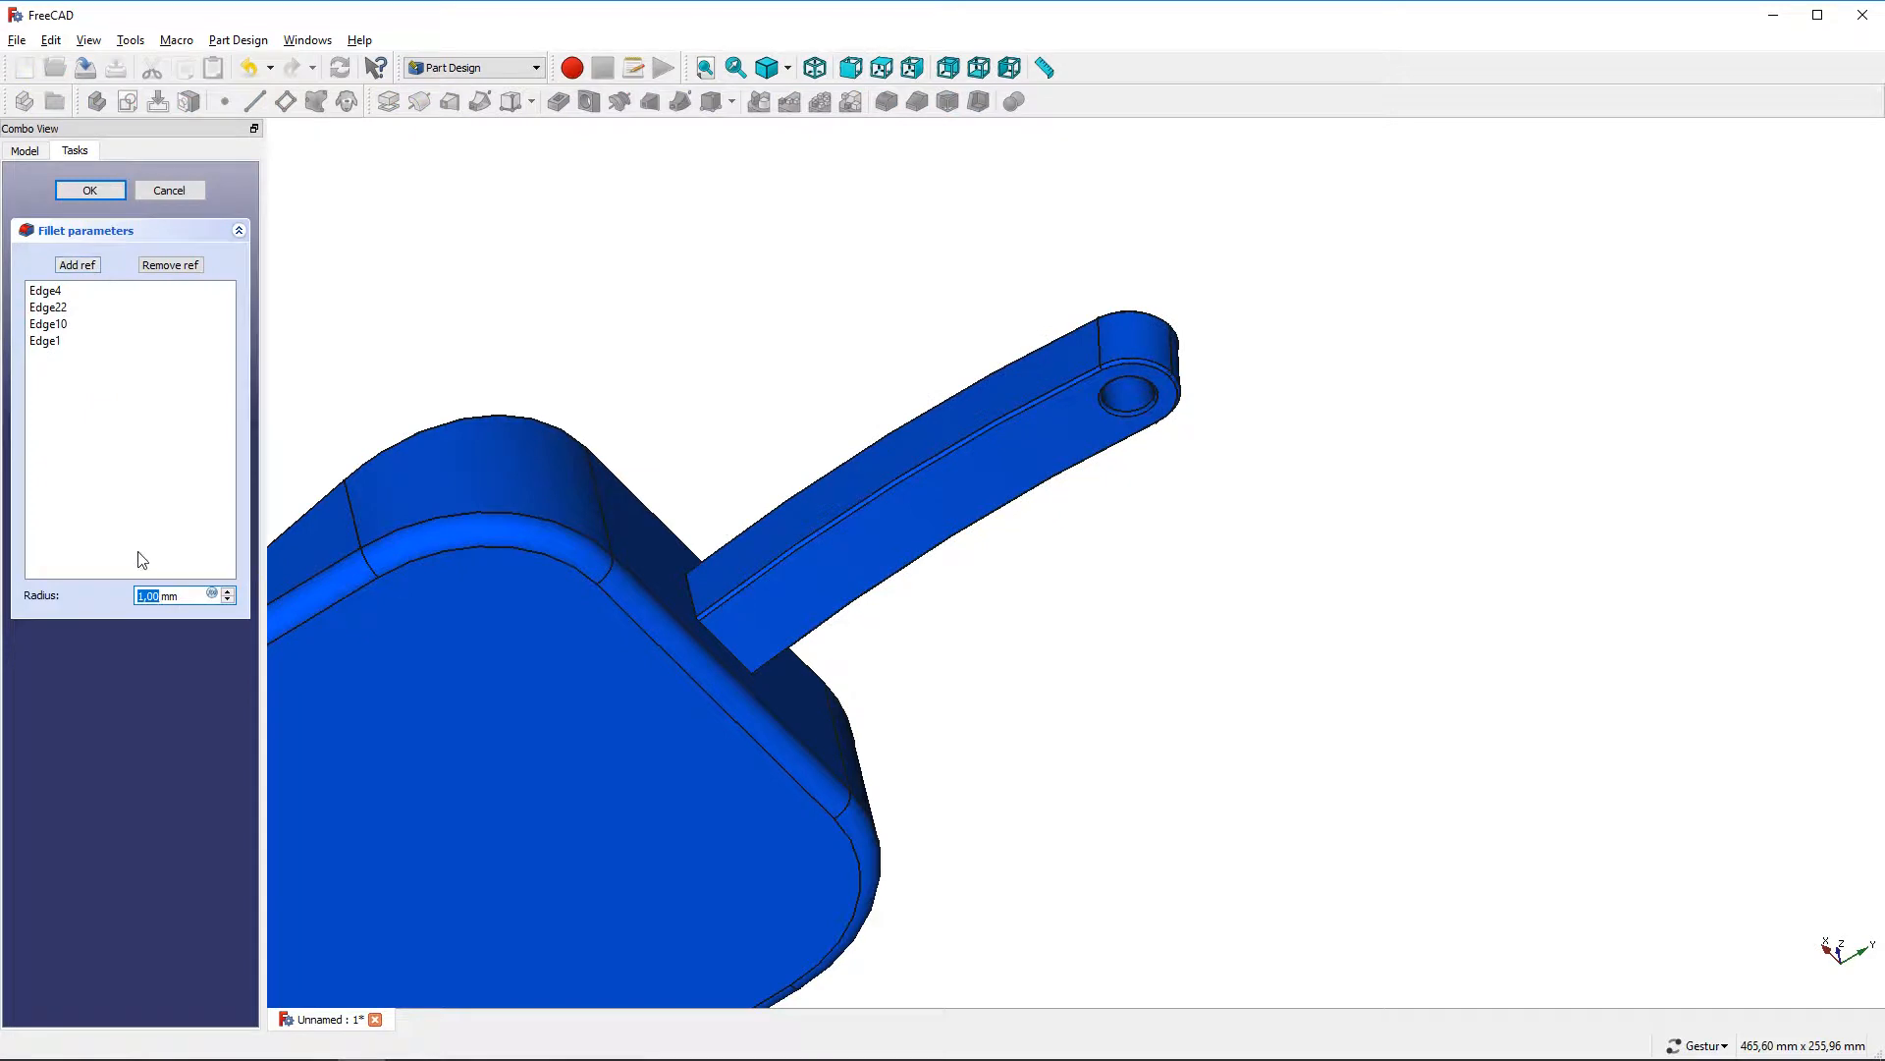
text(3,5)
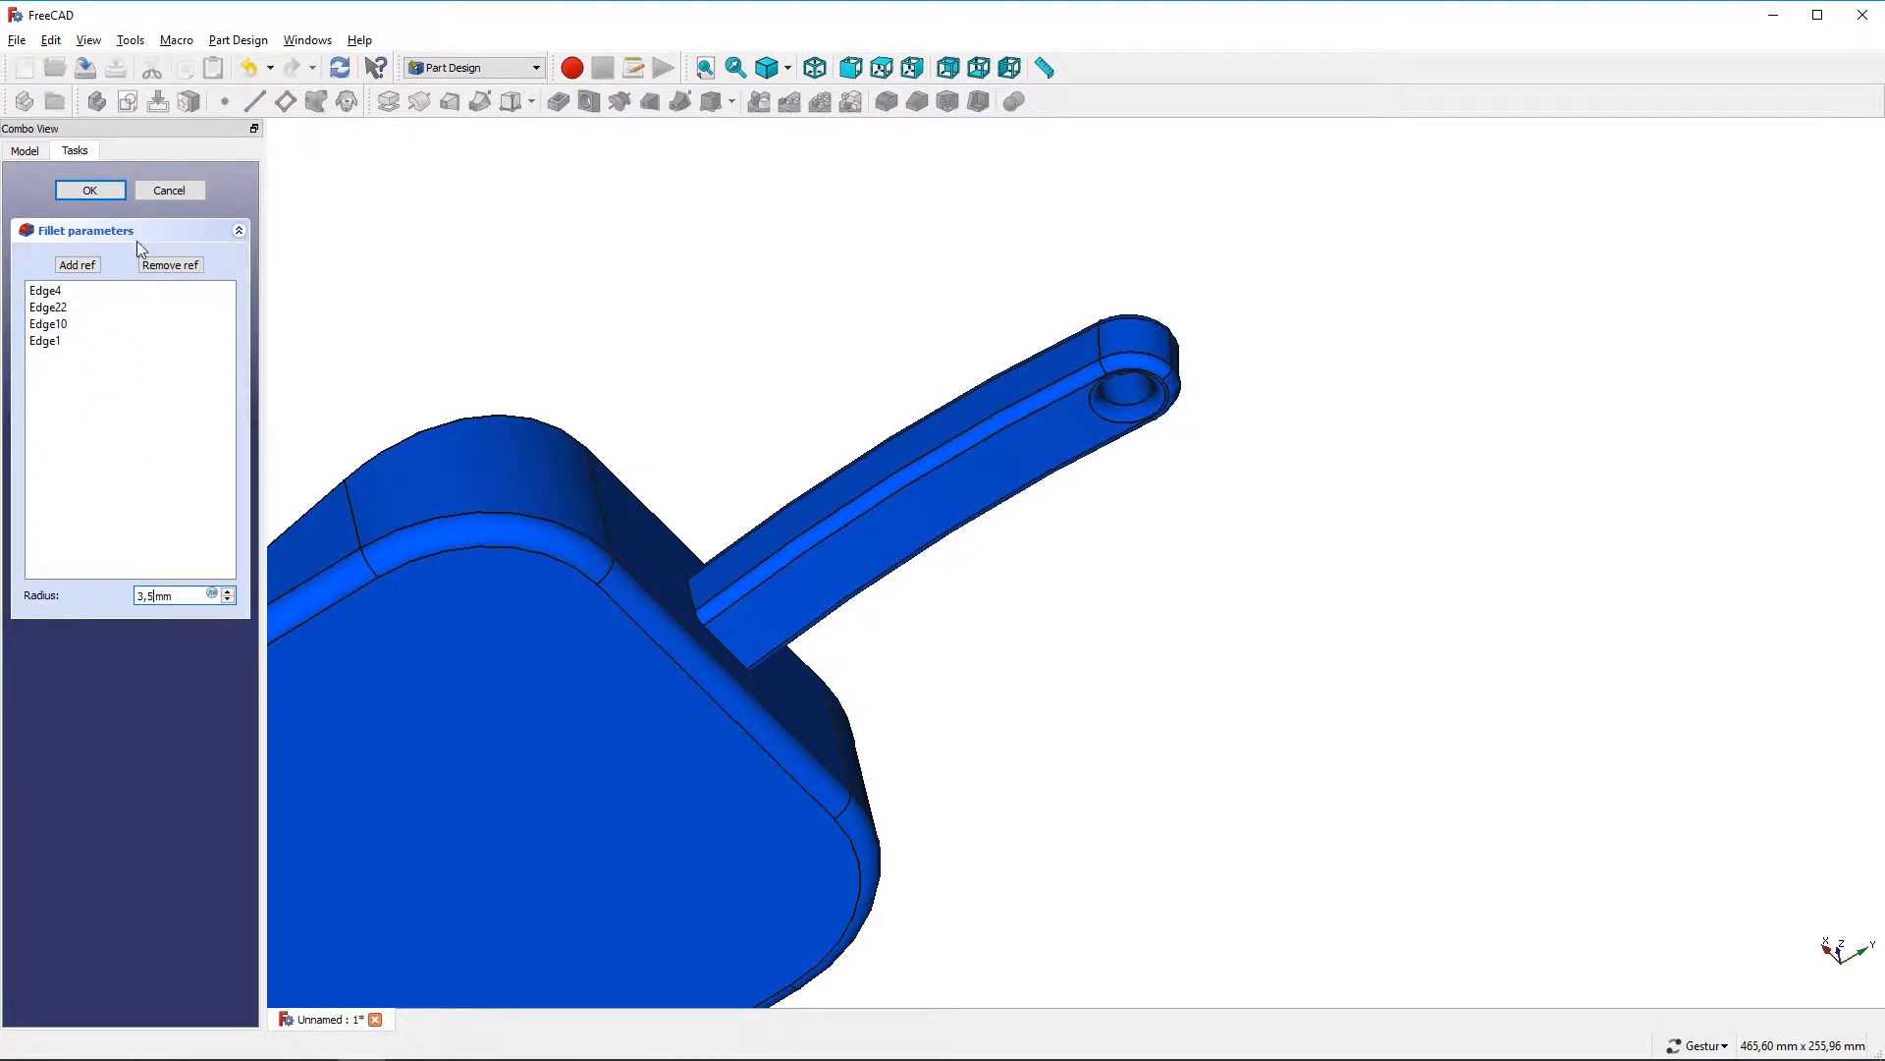
click(89, 190)
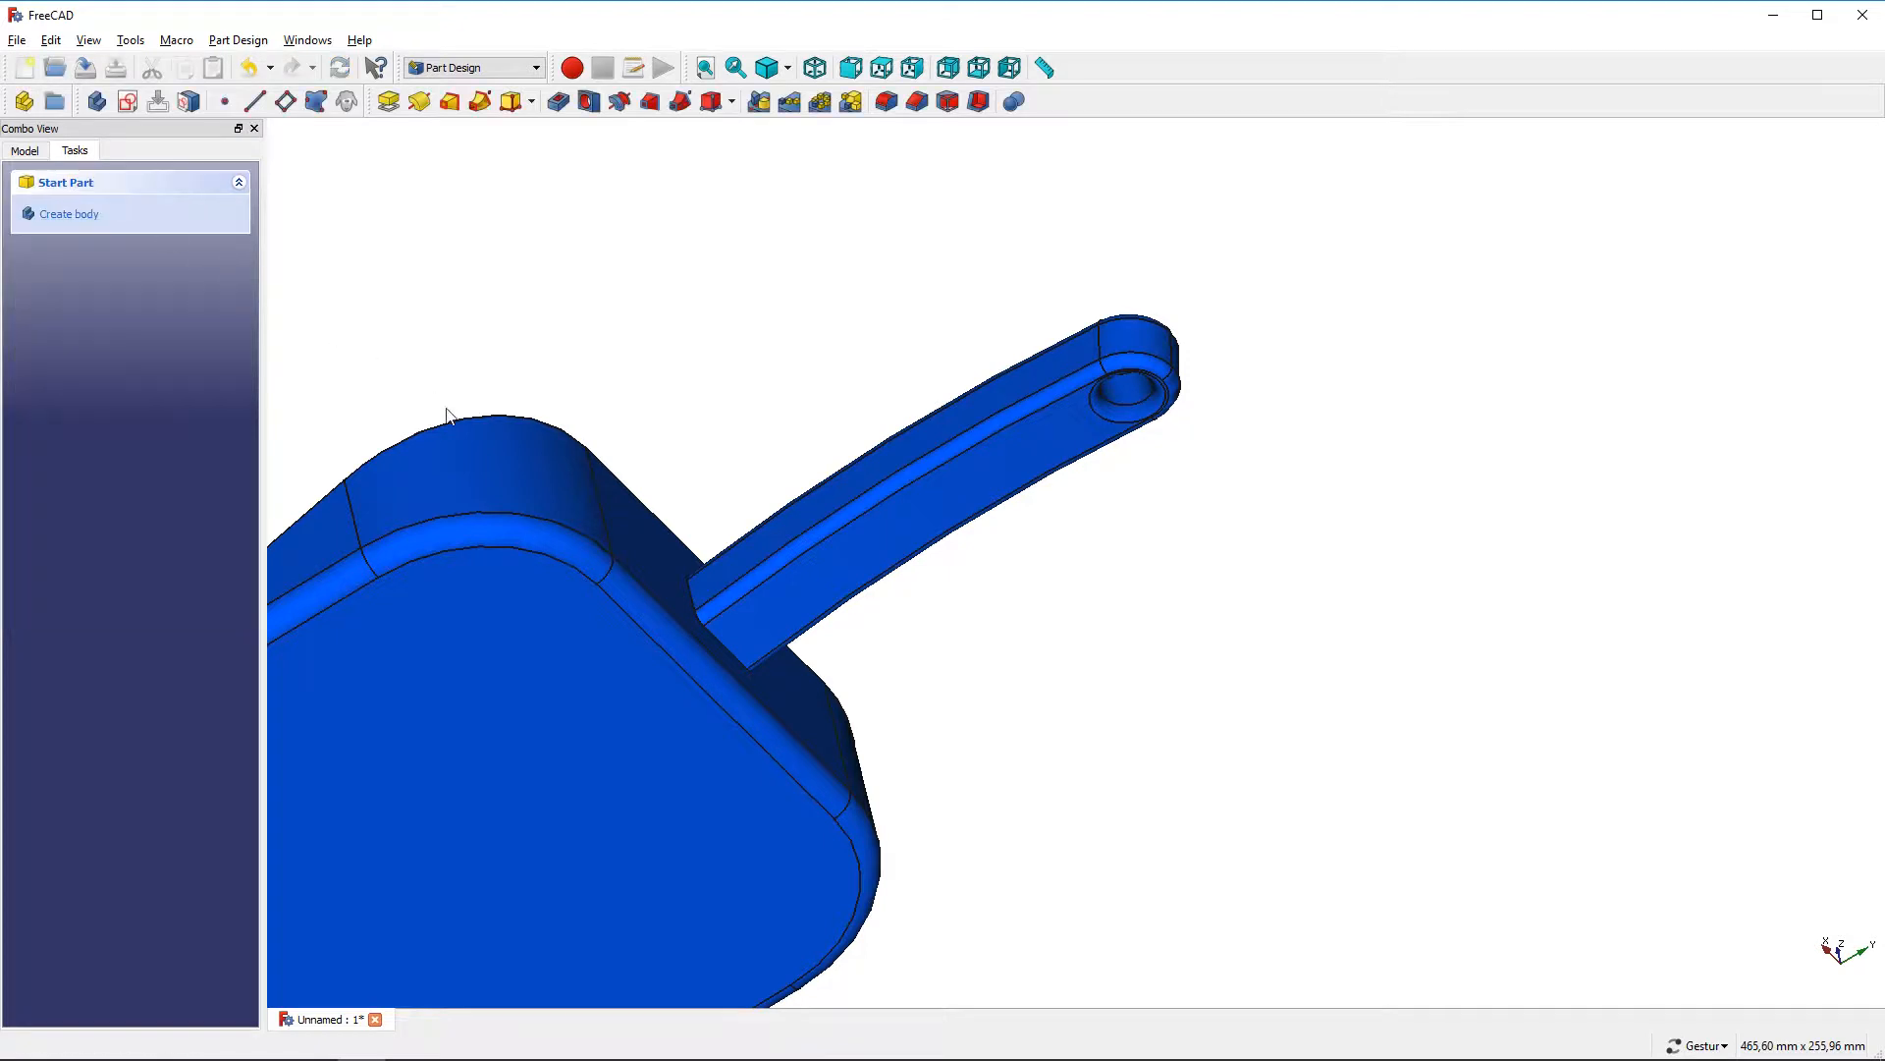
Fillet the edge where the handle joins the dustpan wall with a 10 mm radius
scroll(711, 616, up, 2)
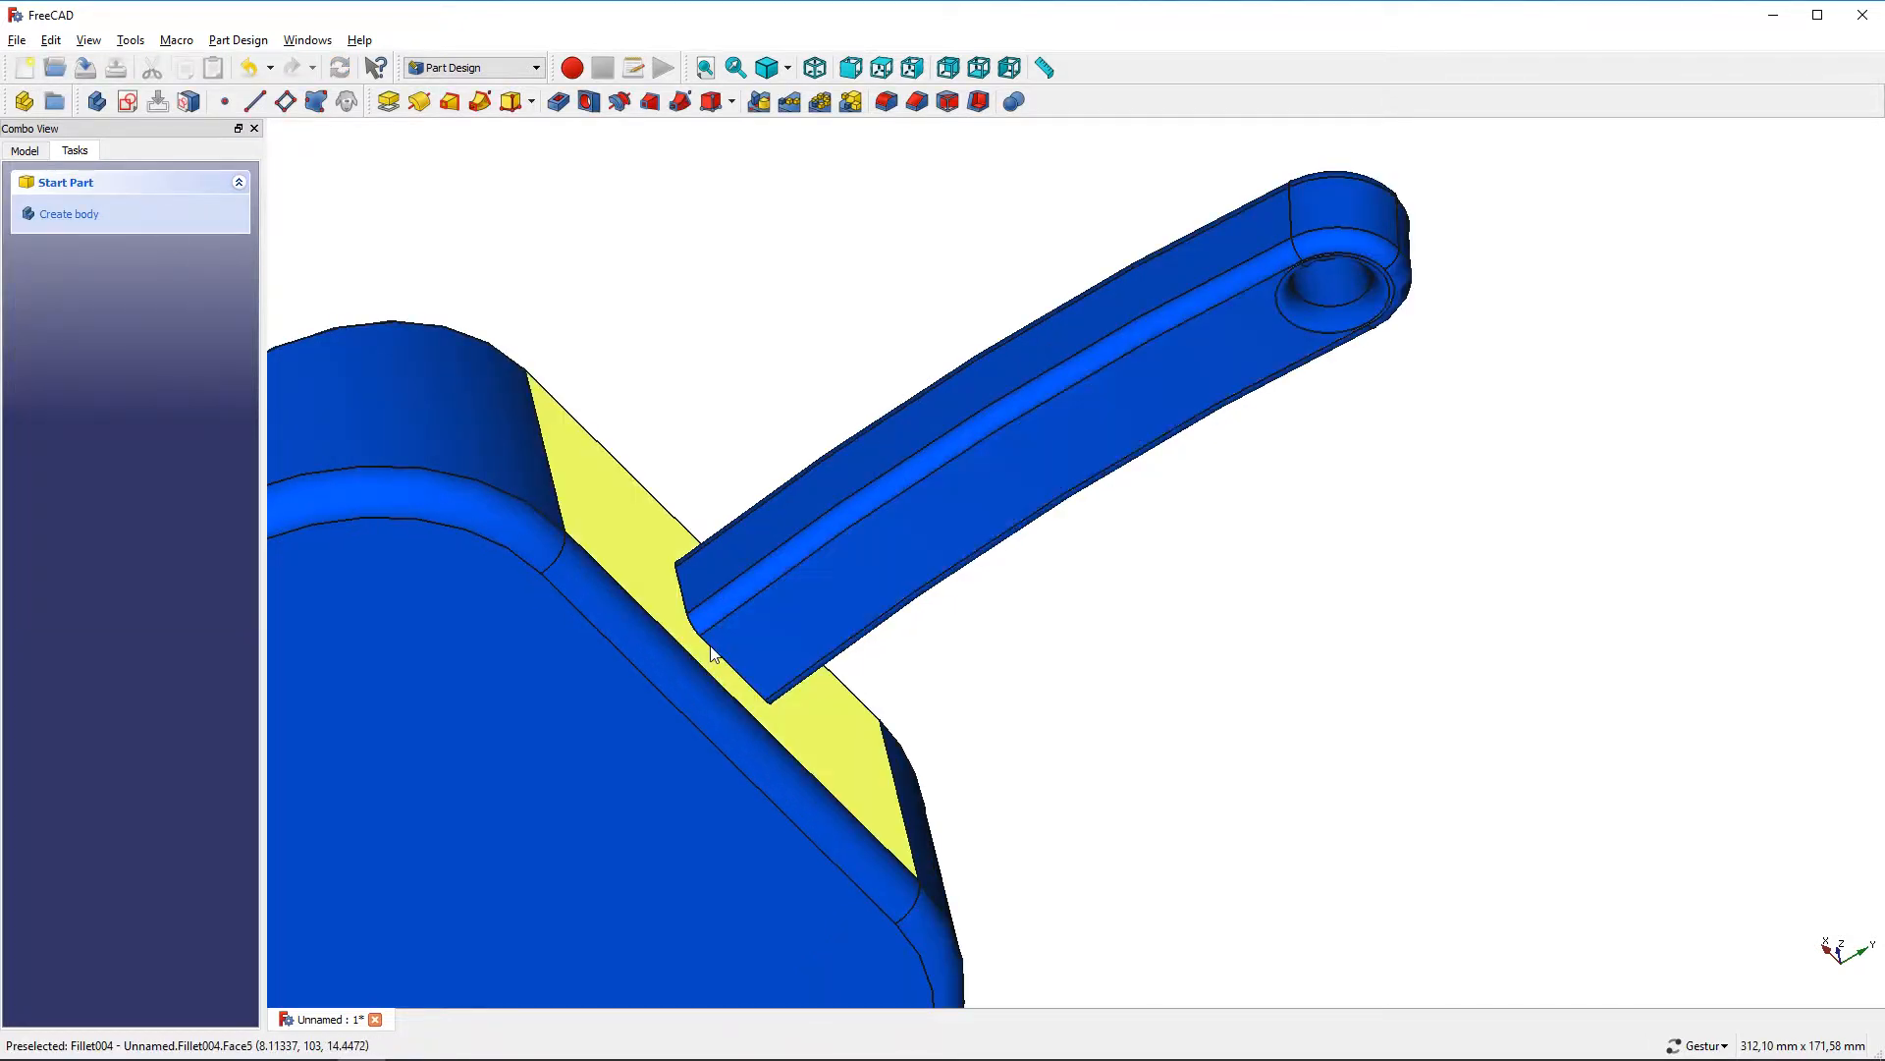
scroll(709, 644, up, 3)
click(713, 646)
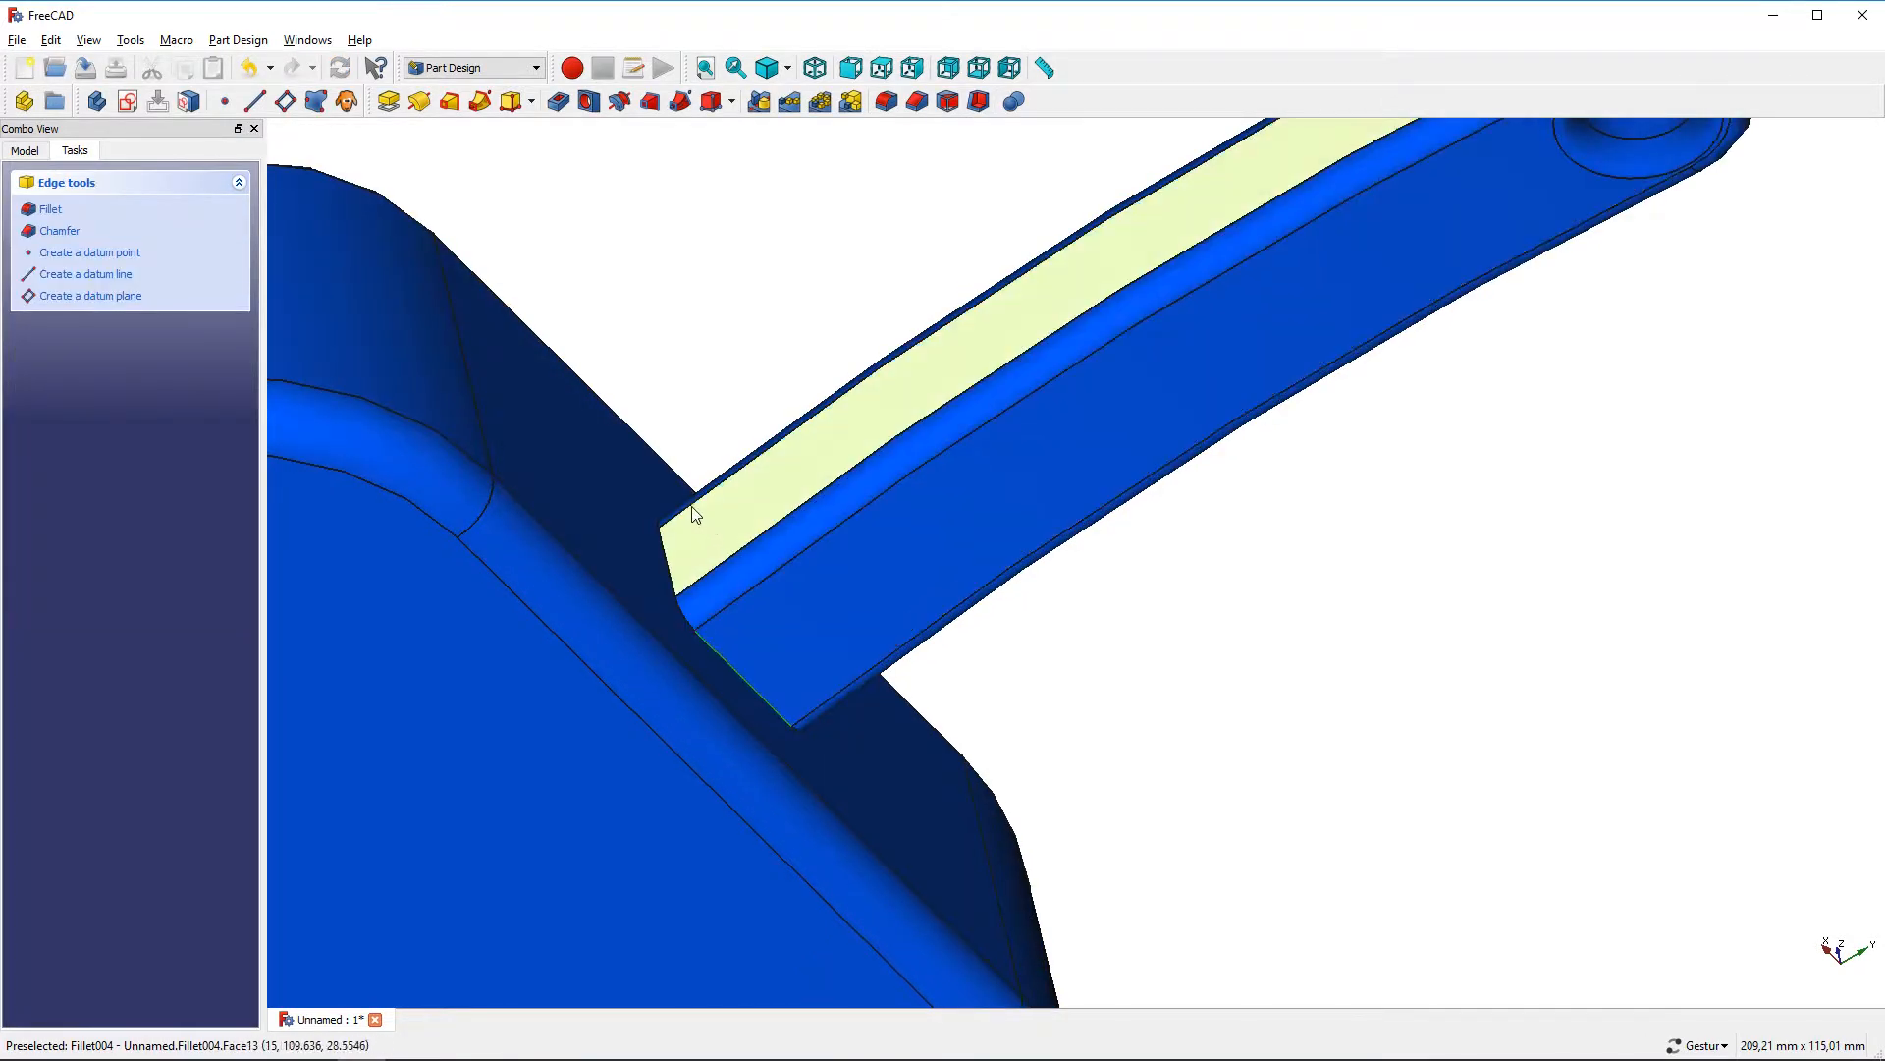
click(51, 210)
text(10)
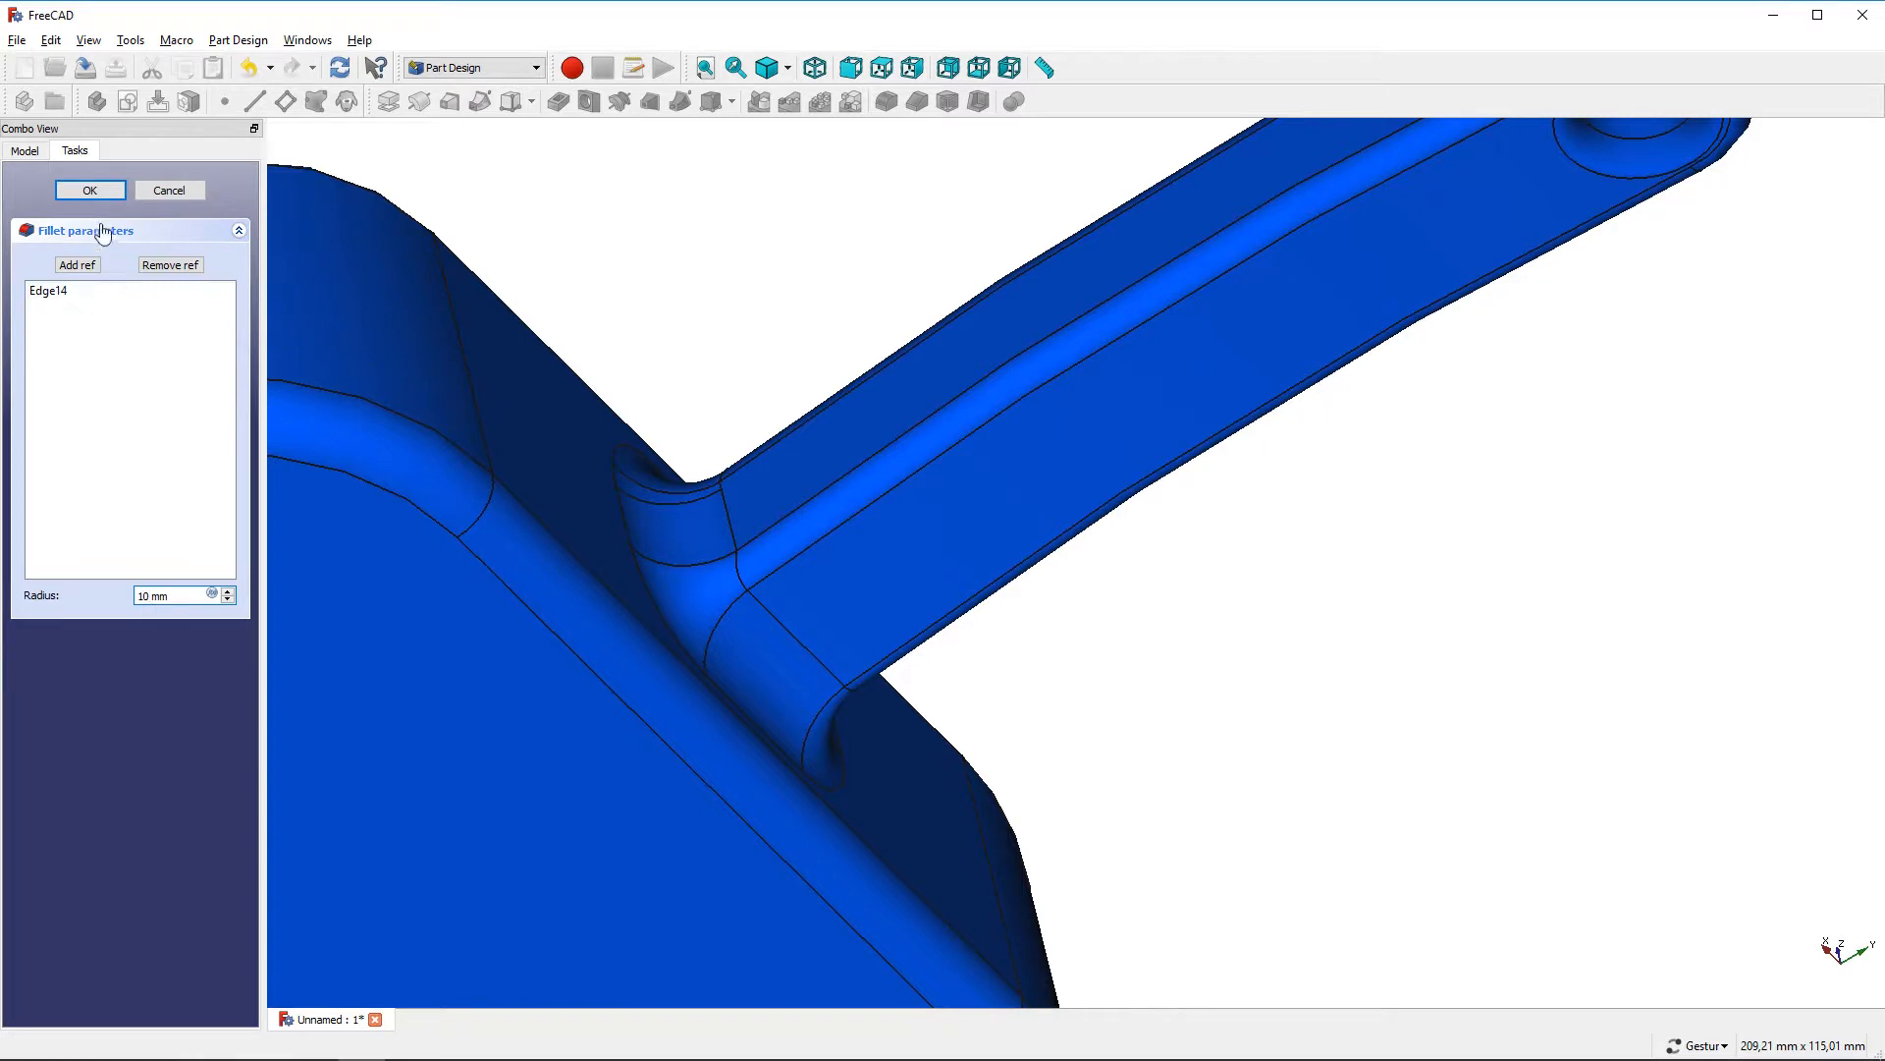
click(96, 193)
Switch the model's draw style to shaded without edge lines
scroll(875, 328, down, 6)
drag(754, 210, 985, 405)
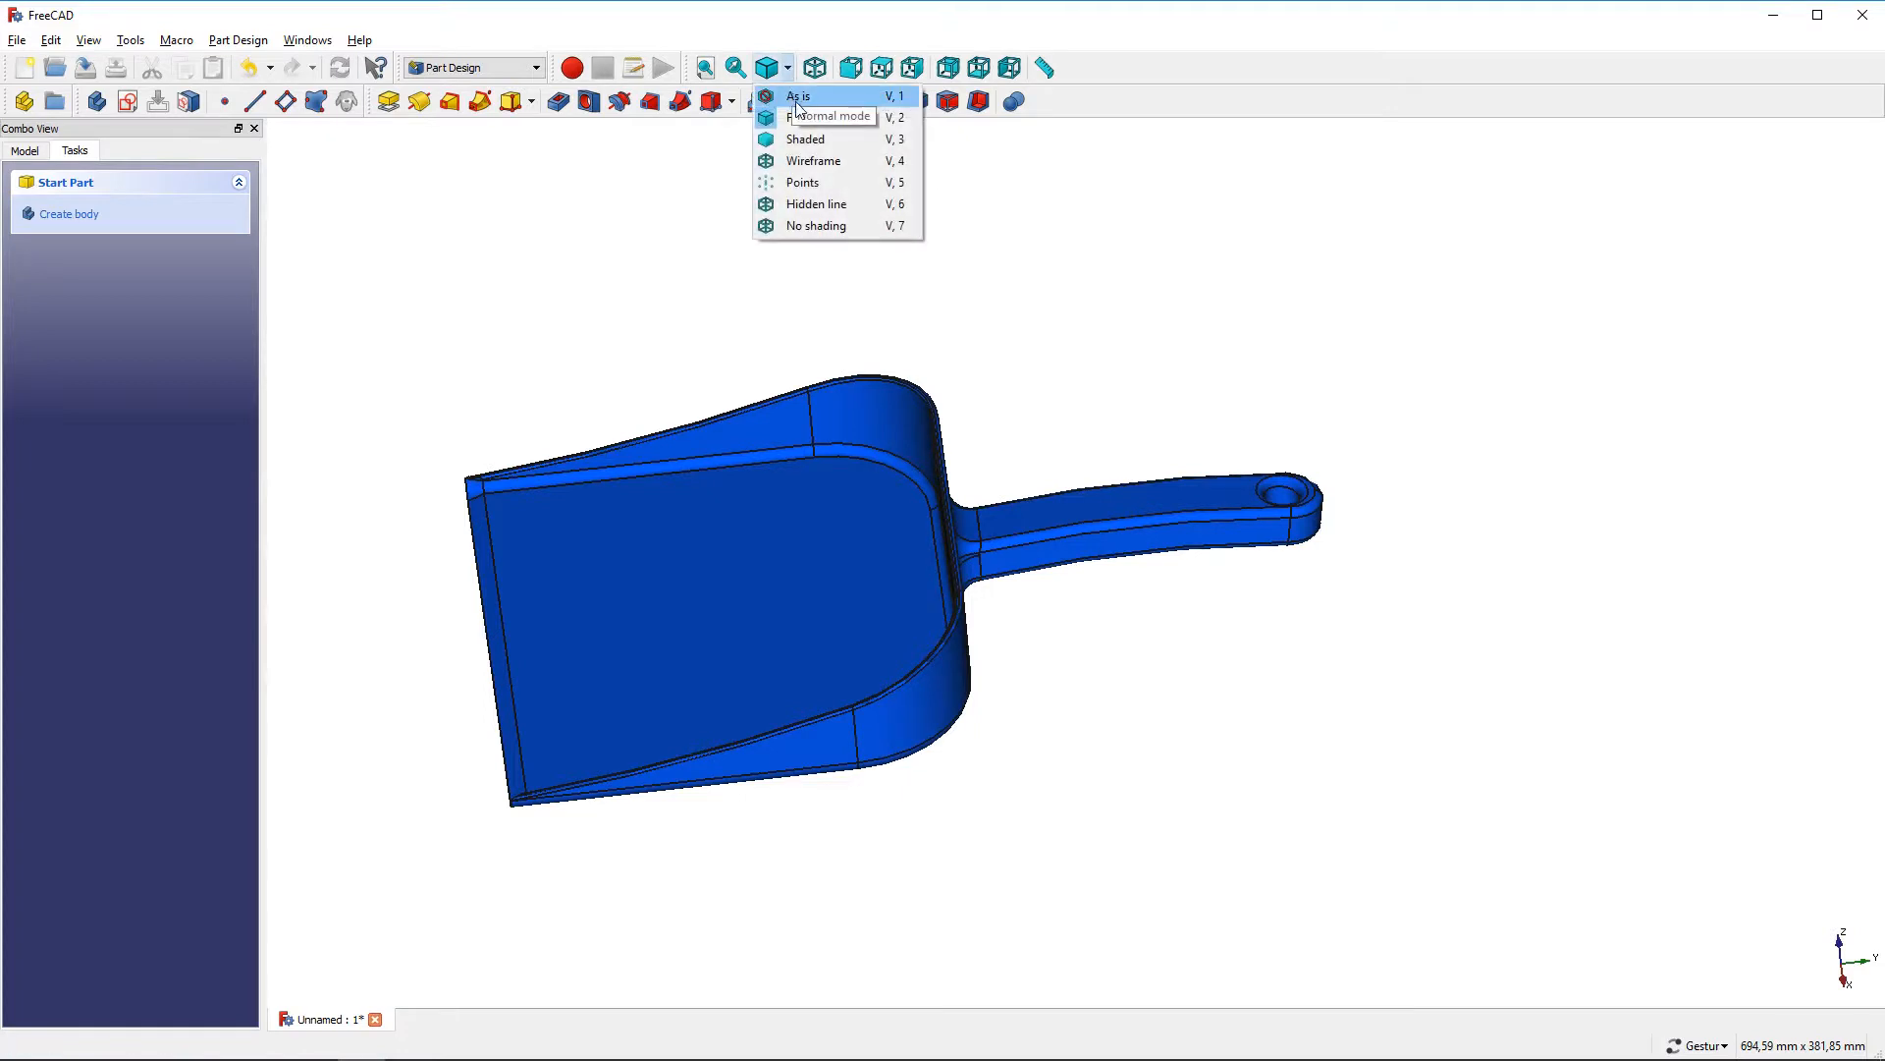
click(798, 98)
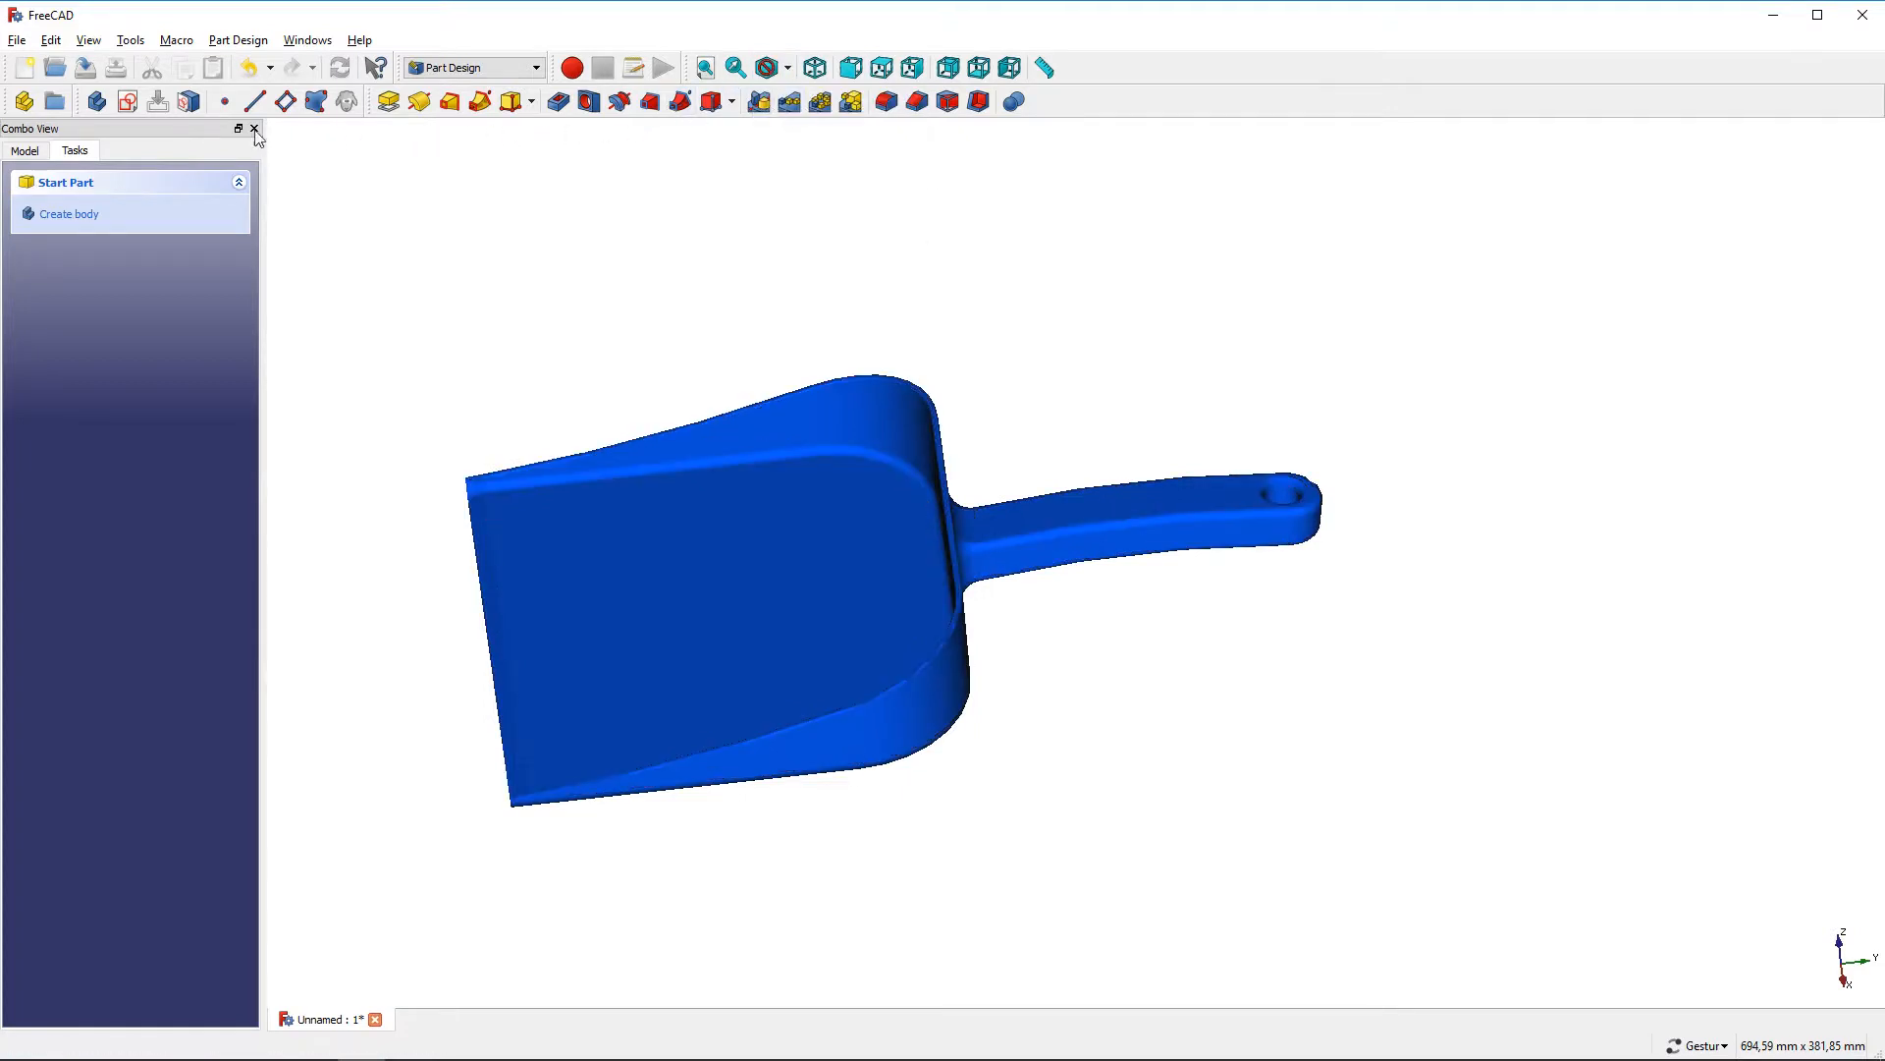
Inspect the finished dustpan from several angles
click(26, 151)
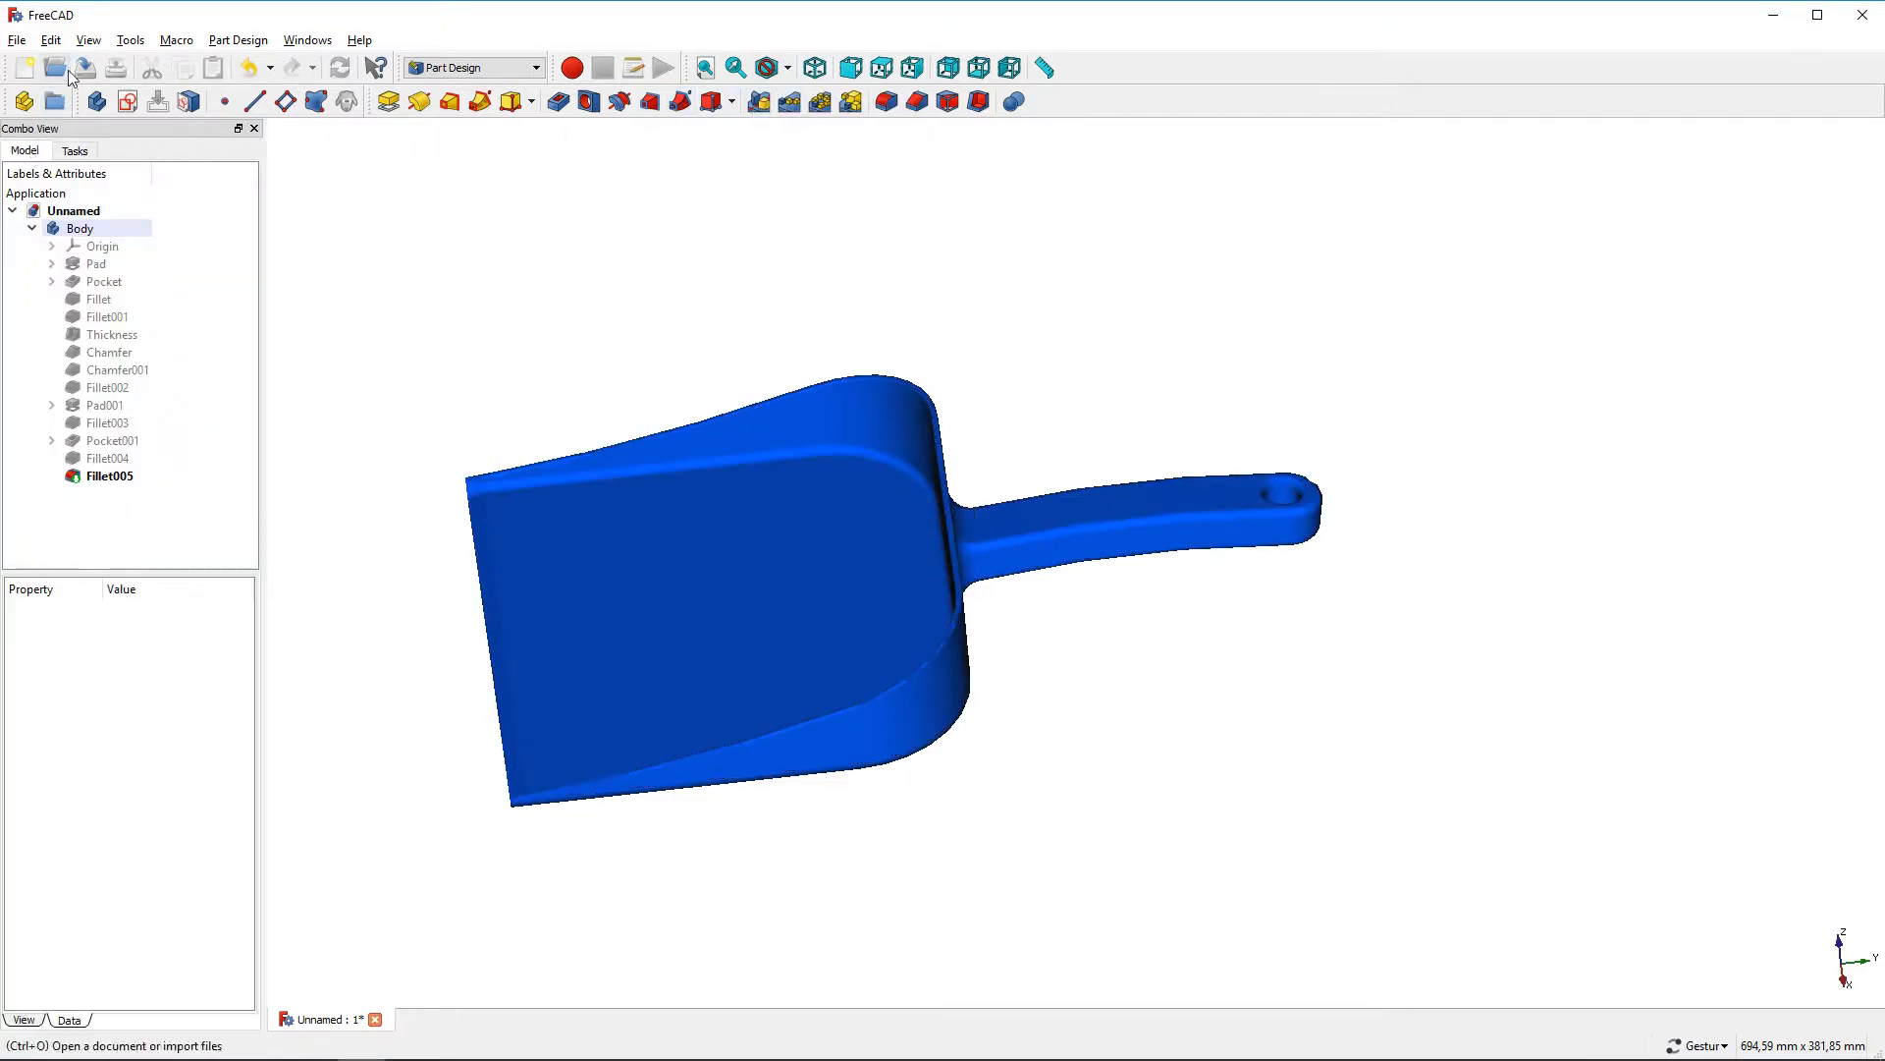
click(89, 40)
click(125, 107)
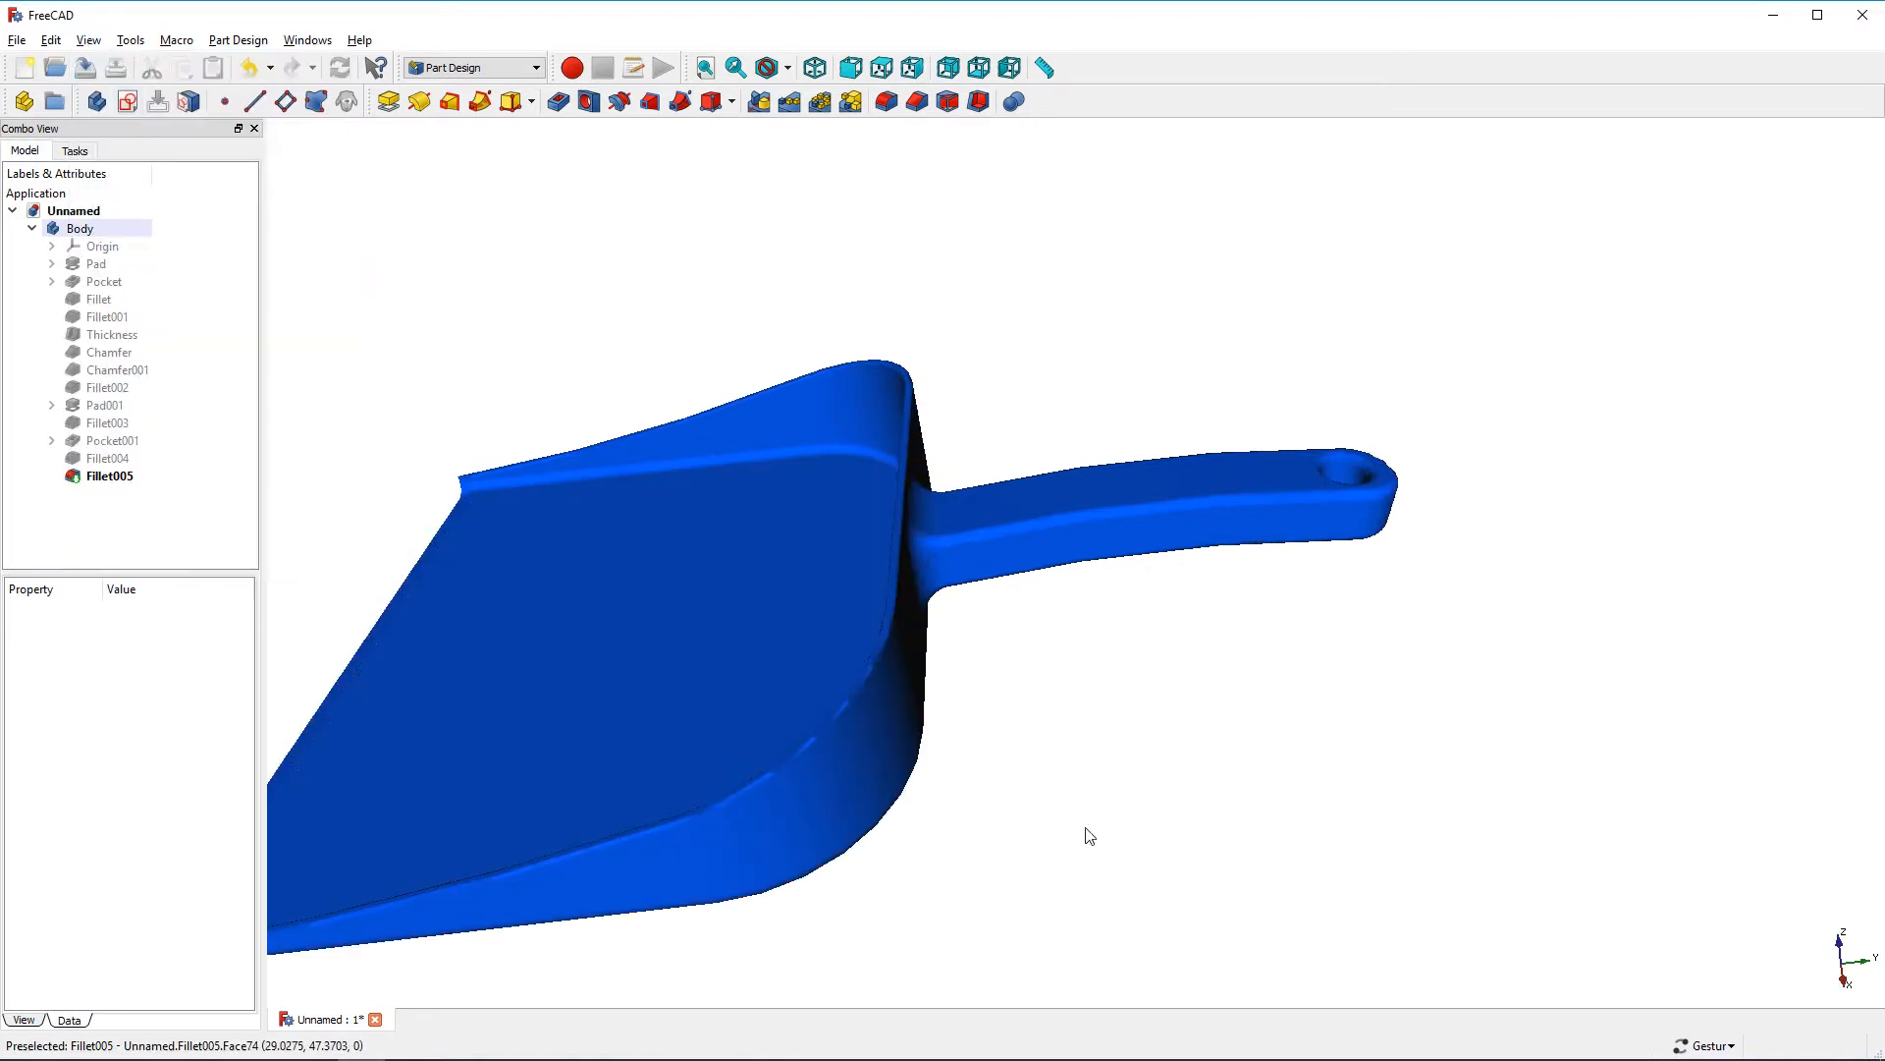
scroll(1116, 733, down, 2)
drag(1116, 733, 1025, 685)
drag(862, 320, 1061, 715)
drag(852, 501, 1118, 542)
drag(678, 340, 883, 335)
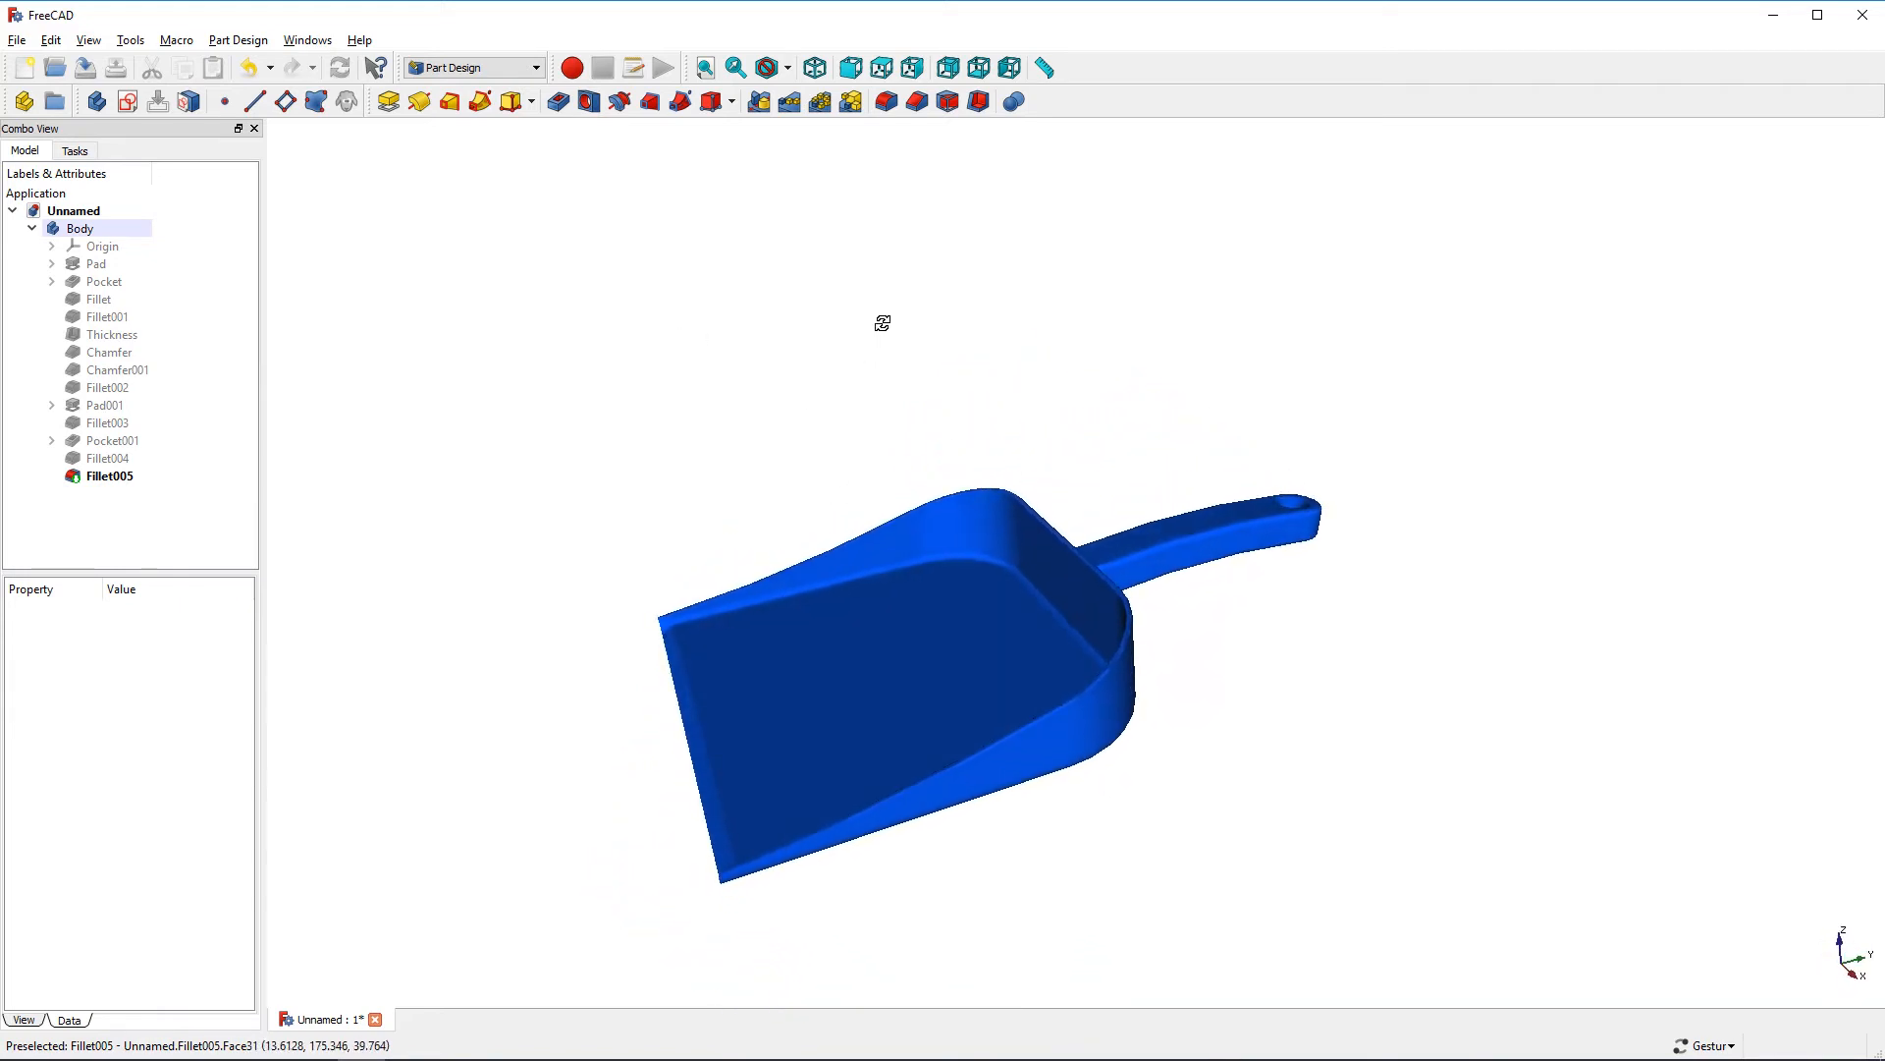